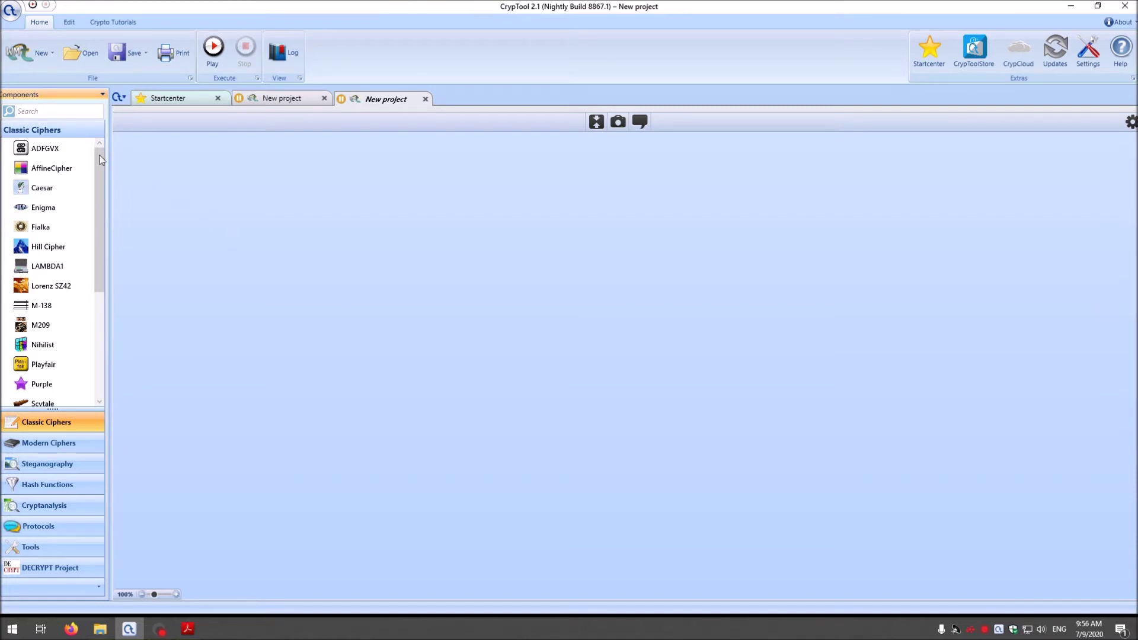
# Step: Find the Text Input component by searching for "text", place it in the workspace and enlarge it
pyautogui.click(51, 112)
pyautogui.write('t')
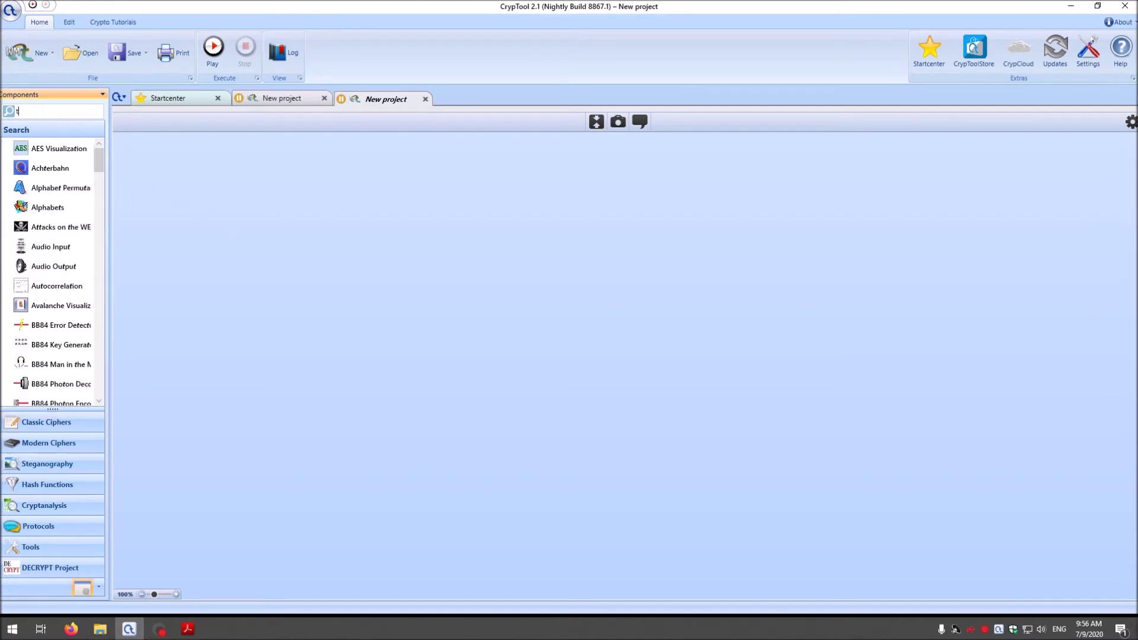
pyautogui.write('ext')
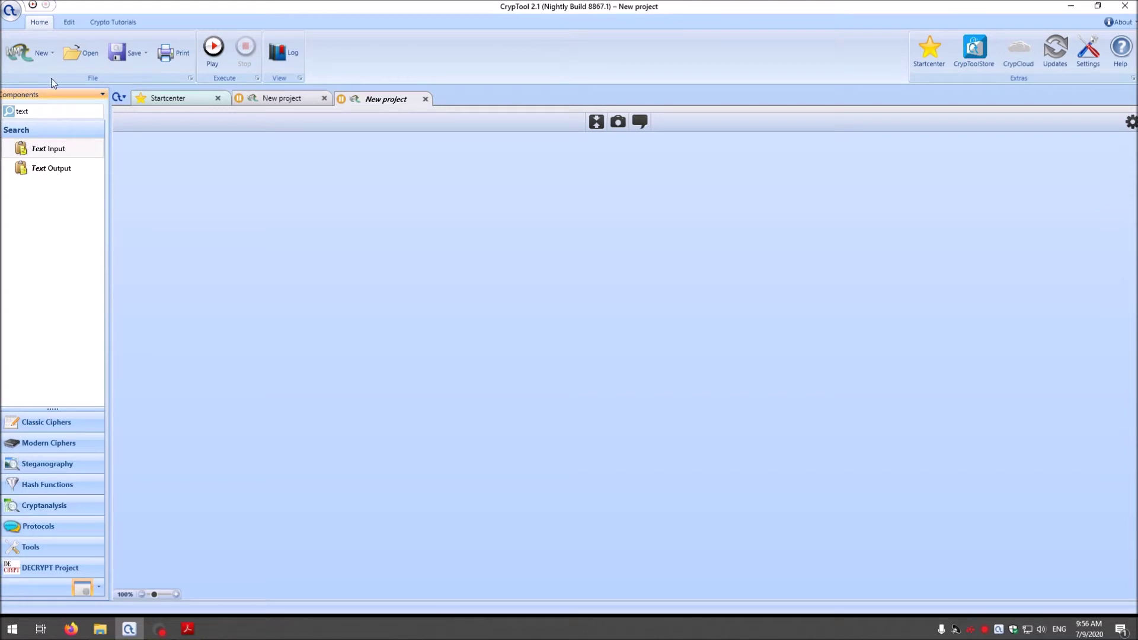
pyautogui.moveTo(49, 149); pyautogui.dragTo(303, 258)
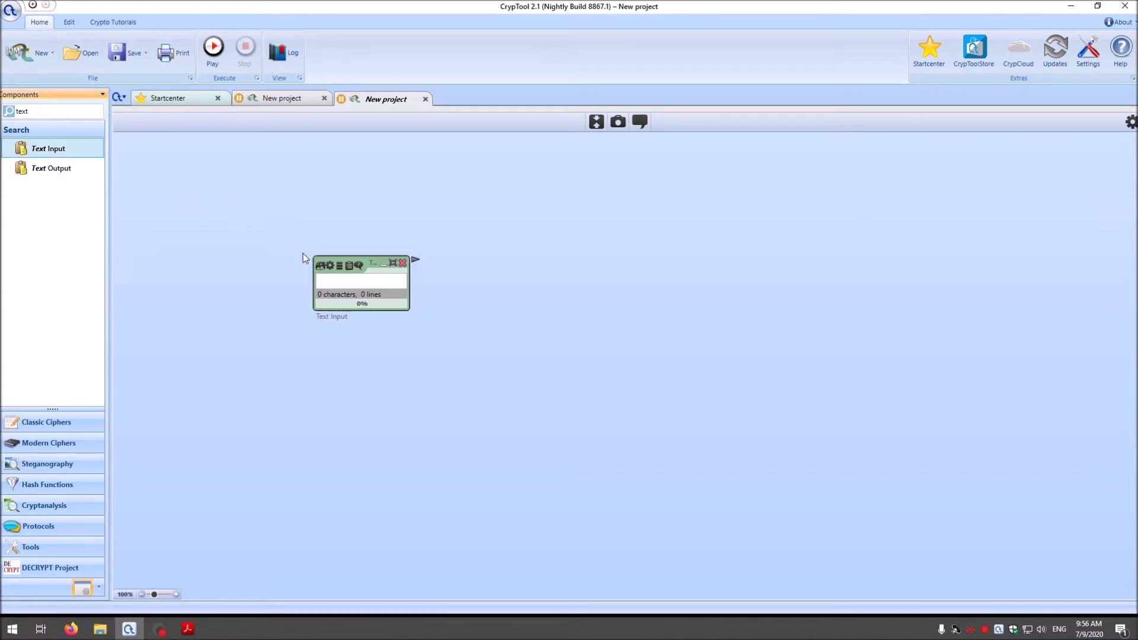
pyautogui.moveTo(377, 261); pyautogui.dragTo(297, 208)
pyautogui.moveTo(335, 267); pyautogui.dragTo(529, 425)
pyautogui.click(167, 342)
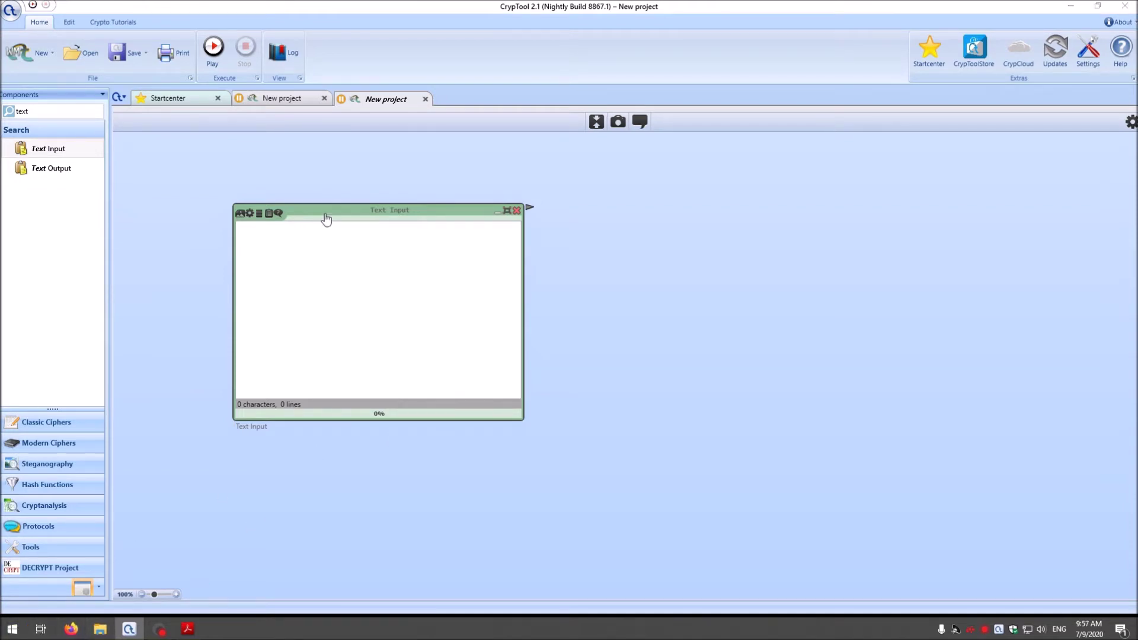
# Step: Switch to Firefox and open en.wikipedia.org
pyautogui.click(71, 629)
pyautogui.click(364, 33)
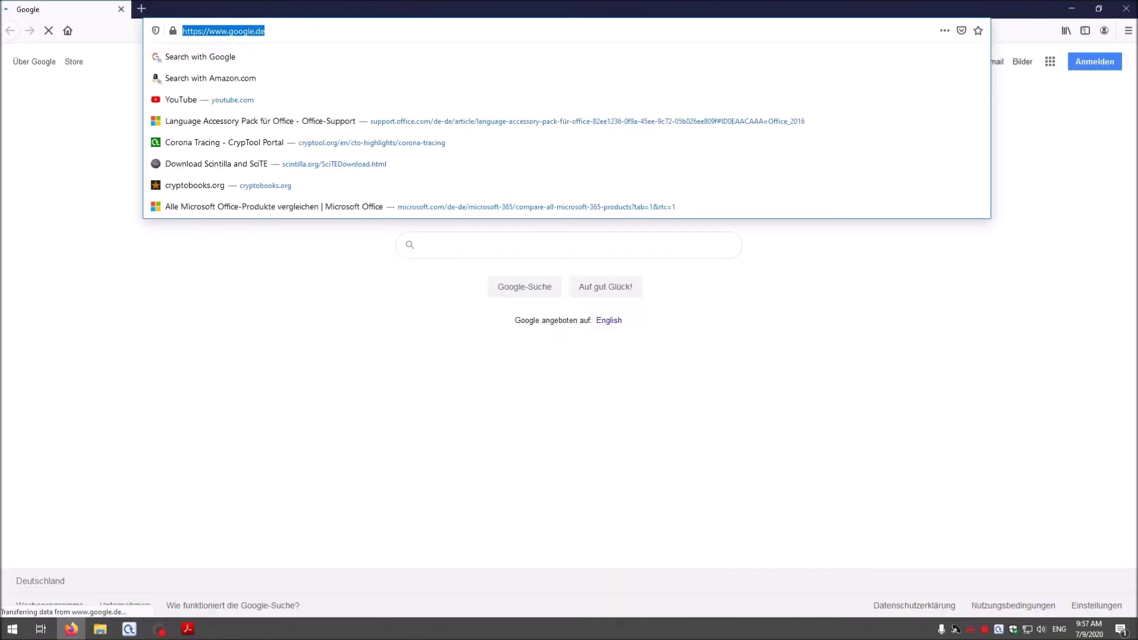
pyautogui.write('en.w')
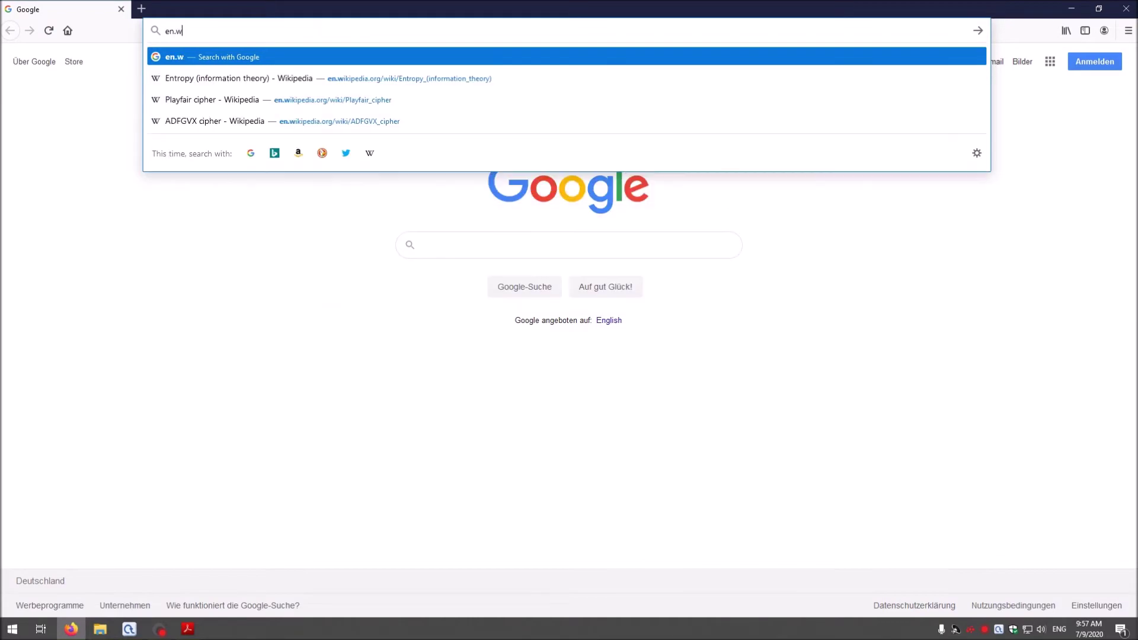
pyautogui.write('ikipedia.org')
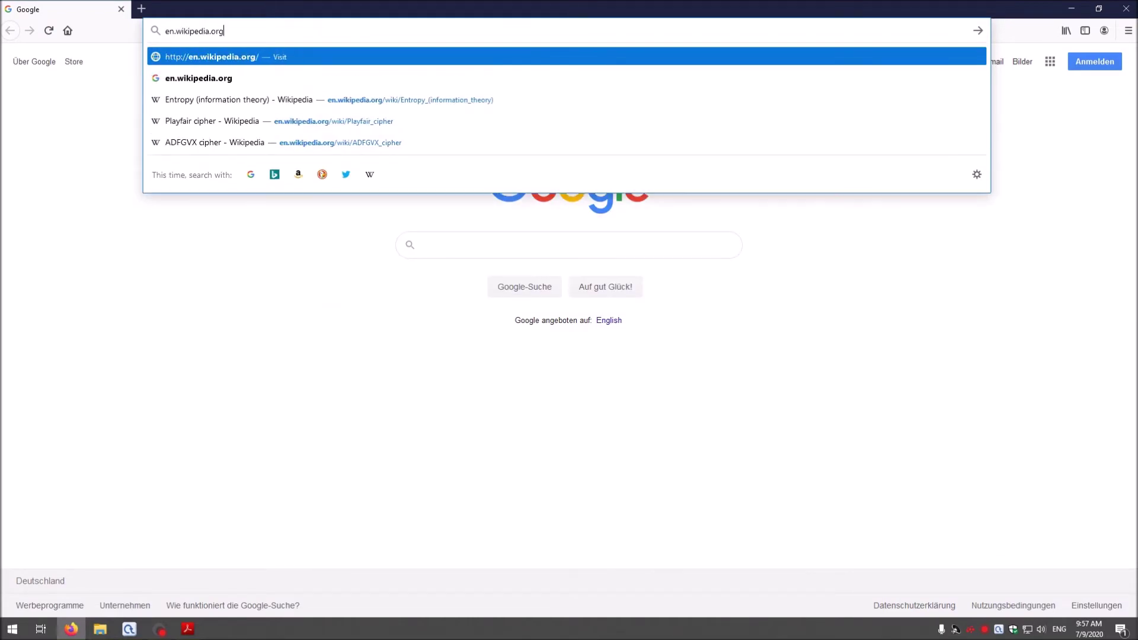
pyautogui.press('Return')
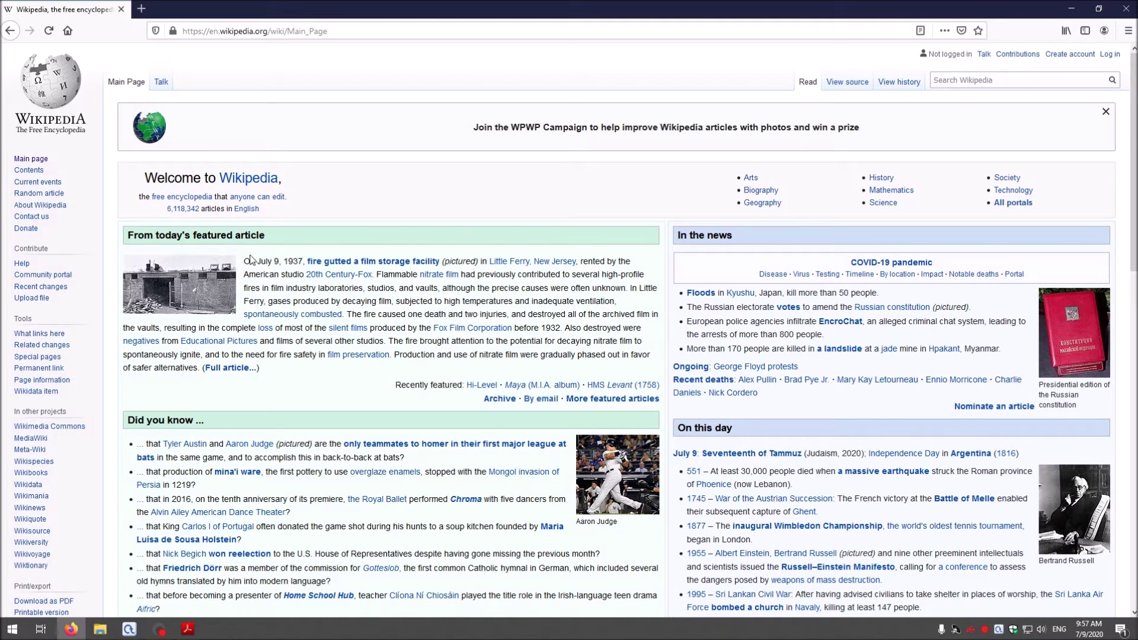
# Step: Copy today's featured article paragraph up to "safer alternatives" and paste it into the Text Input component in CrypTool
pyautogui.moveTo(243, 263); pyautogui.dragTo(208, 379)
pyautogui.hotkey('ctrl', 'c')
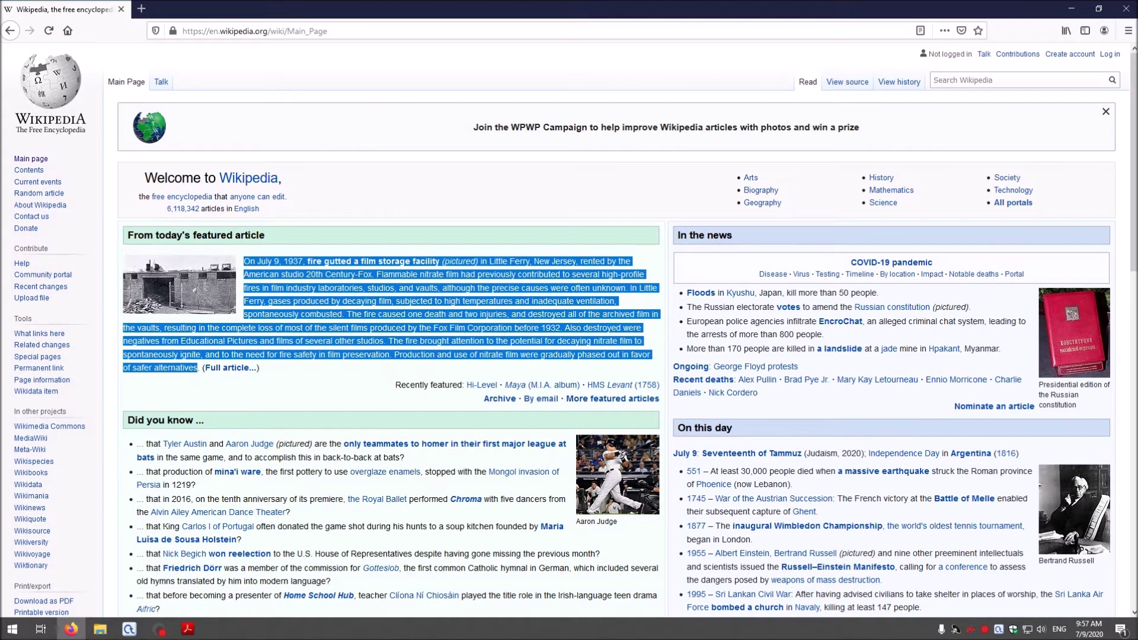
pyautogui.click(129, 629)
pyautogui.hotkey('ctrl', 'v')
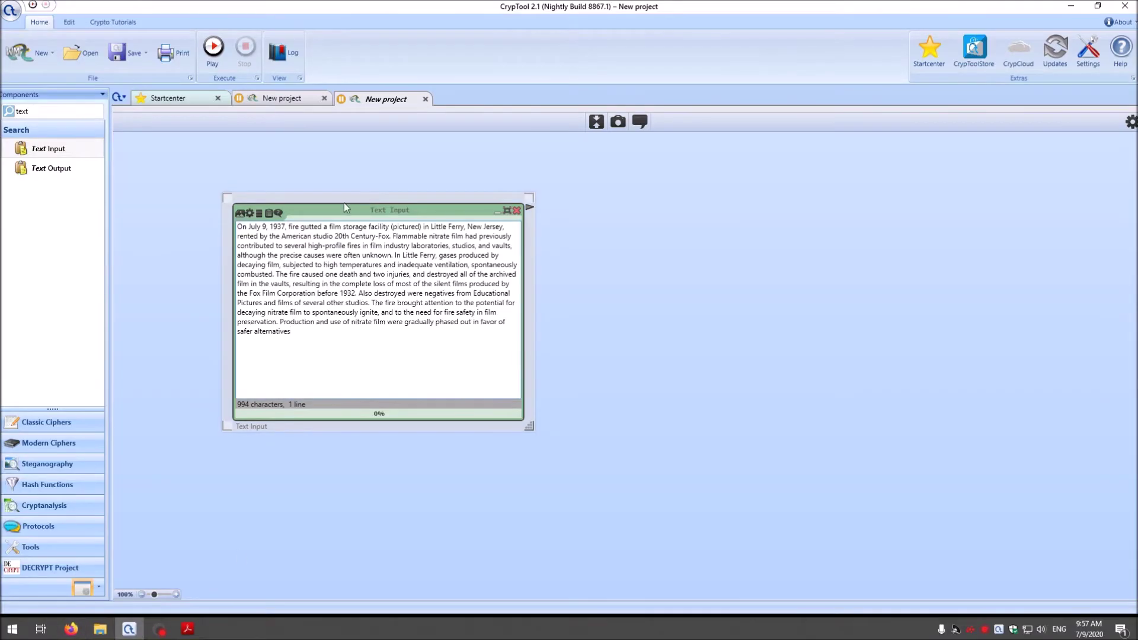
# Step: Make the Text Input component narrower and move it toward the workspace's upper-left corner
pyautogui.moveTo(348, 211); pyautogui.dragTo(322, 183)
pyautogui.moveTo(499, 396); pyautogui.dragTo(439, 386)
pyautogui.moveTo(317, 189); pyautogui.dragTo(288, 179)
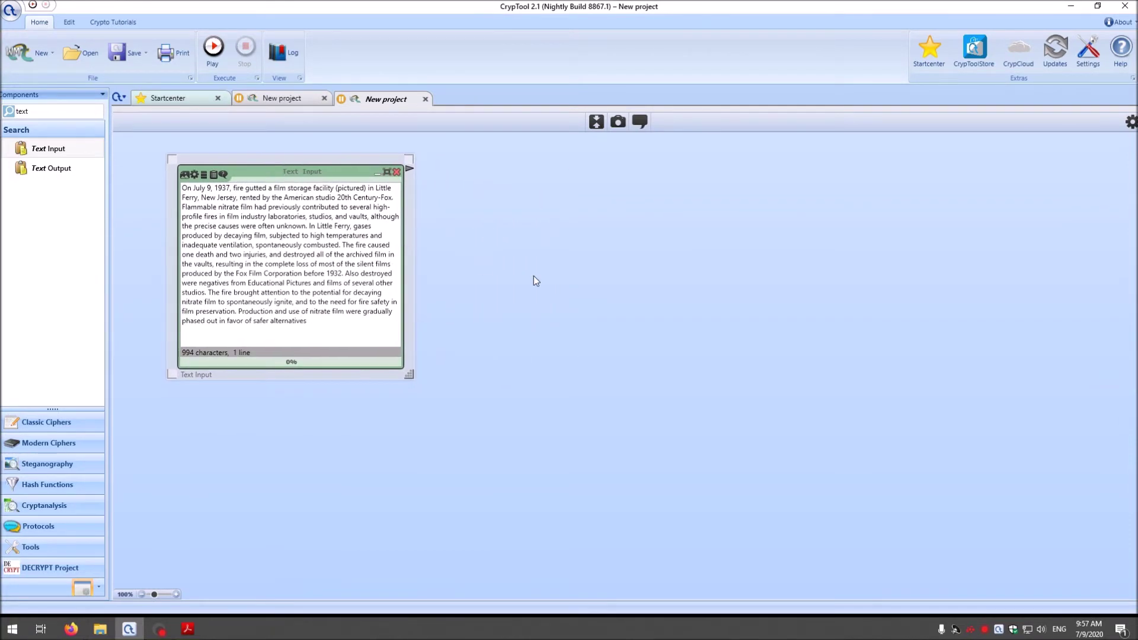
pyautogui.click(287, 179)
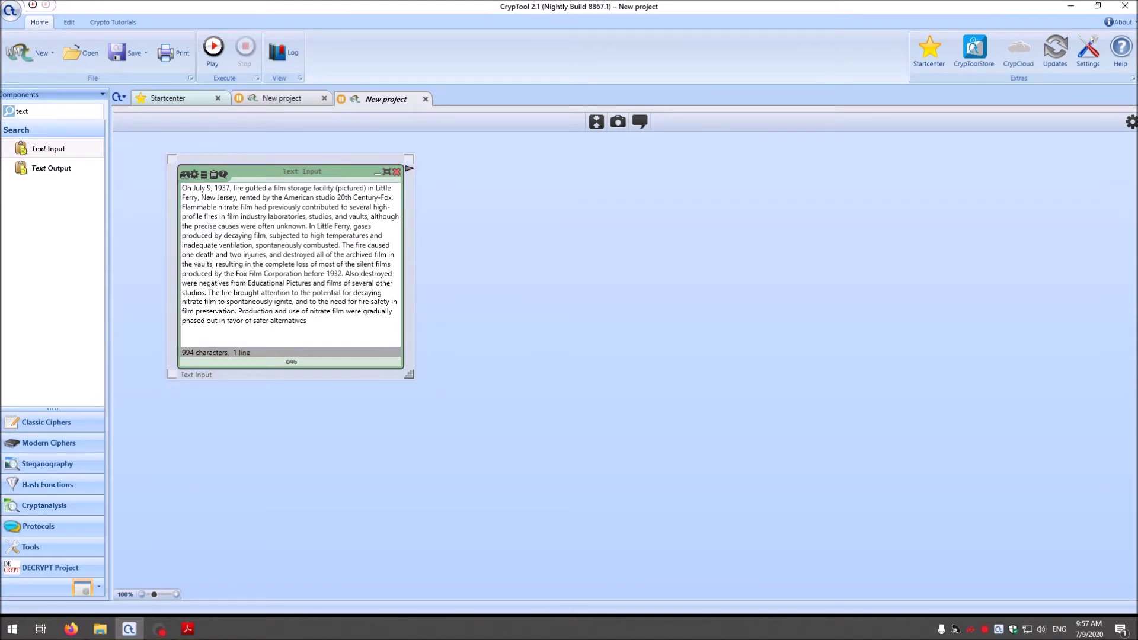
# Step: Enable manual font settings for the Text Input component and set its font to Courier New
pyautogui.click(1131, 121)
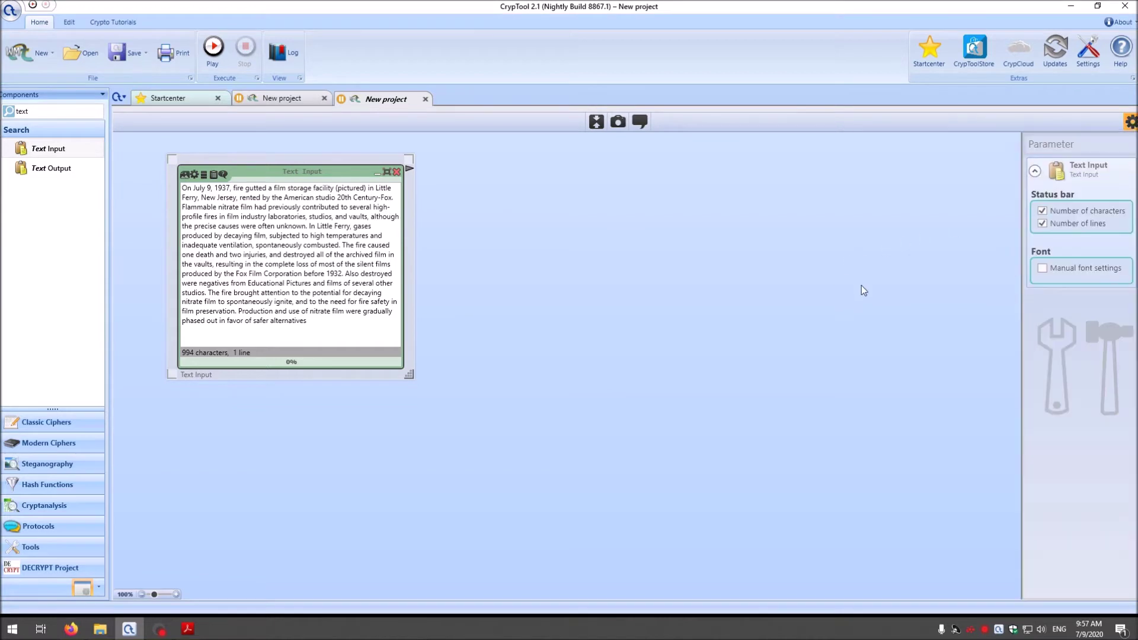
pyautogui.click(1043, 269)
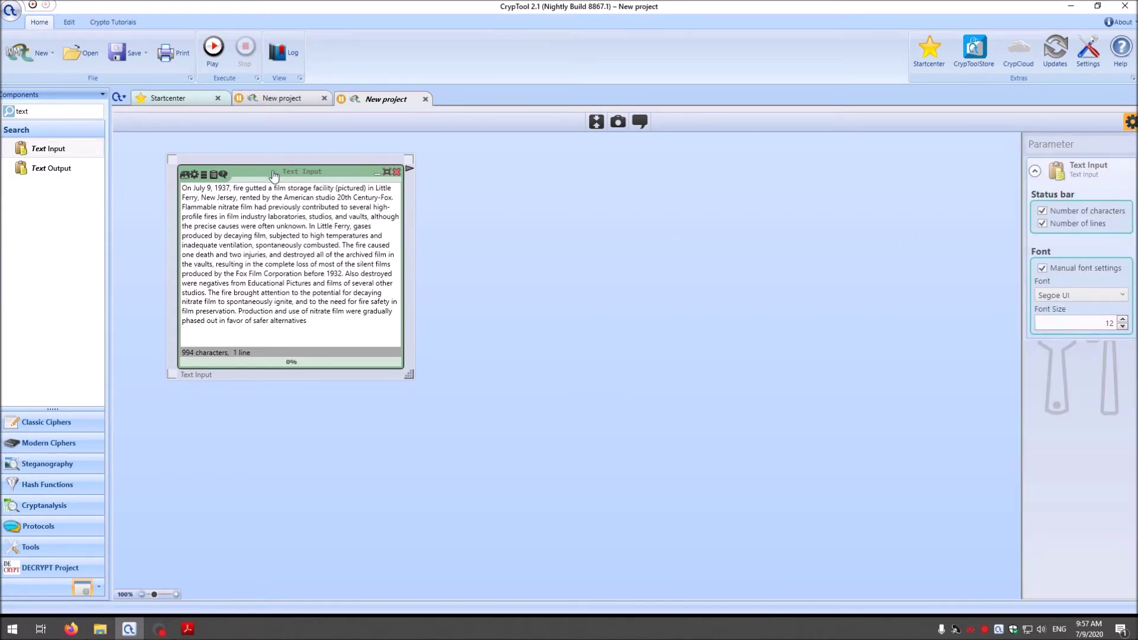
pyautogui.moveTo(275, 164); pyautogui.dragTo(240, 146)
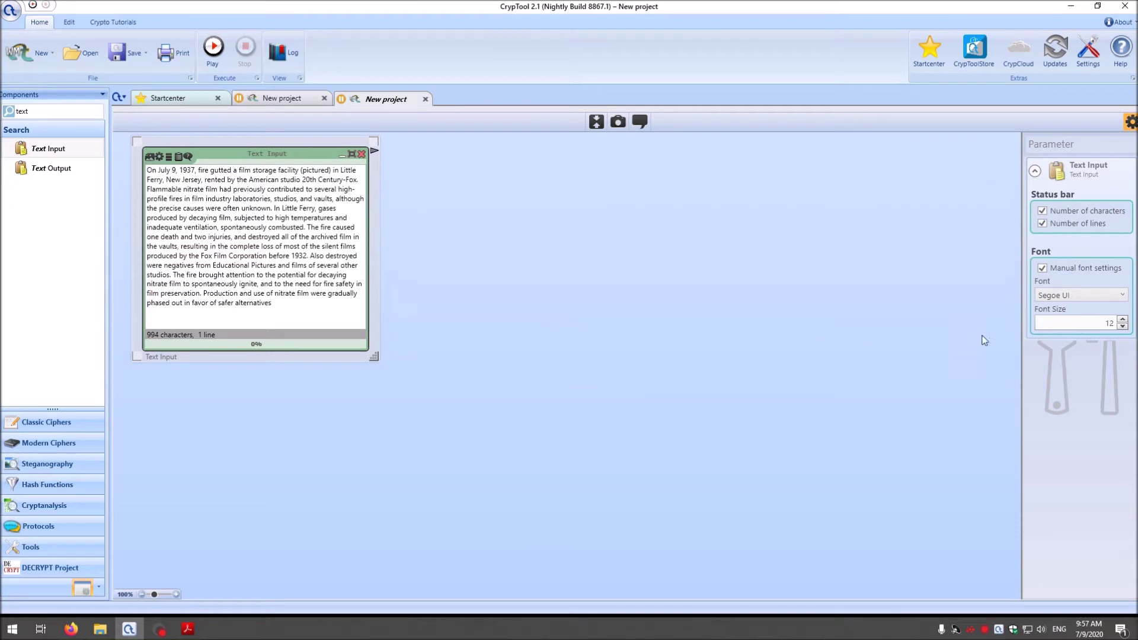
pyautogui.click(1077, 297)
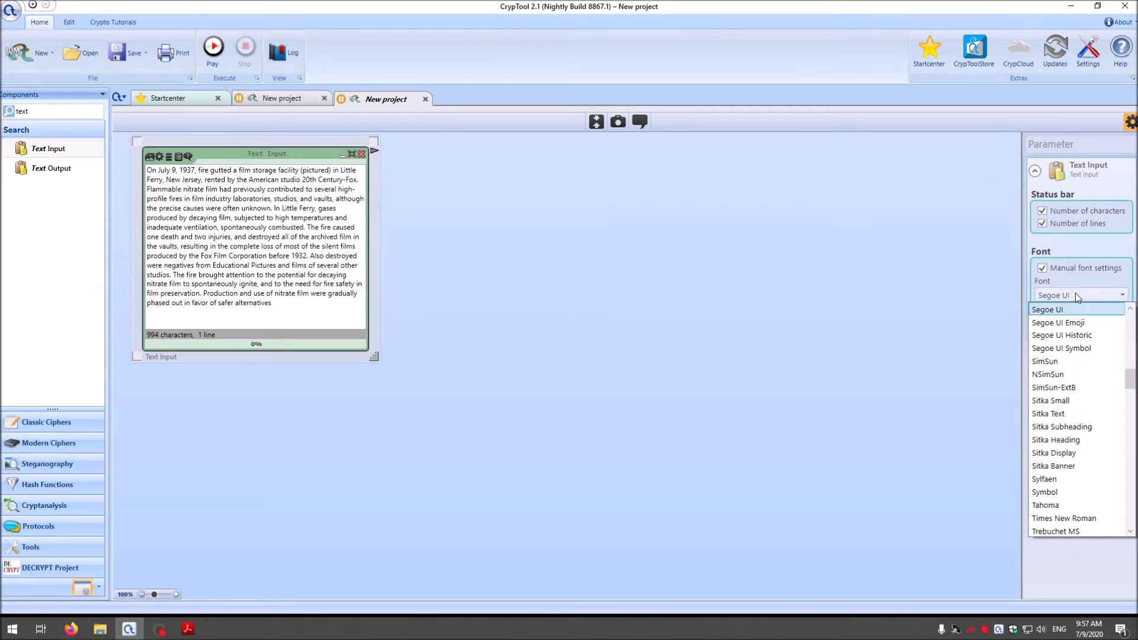
pyautogui.scroll(10, 1077, 296)
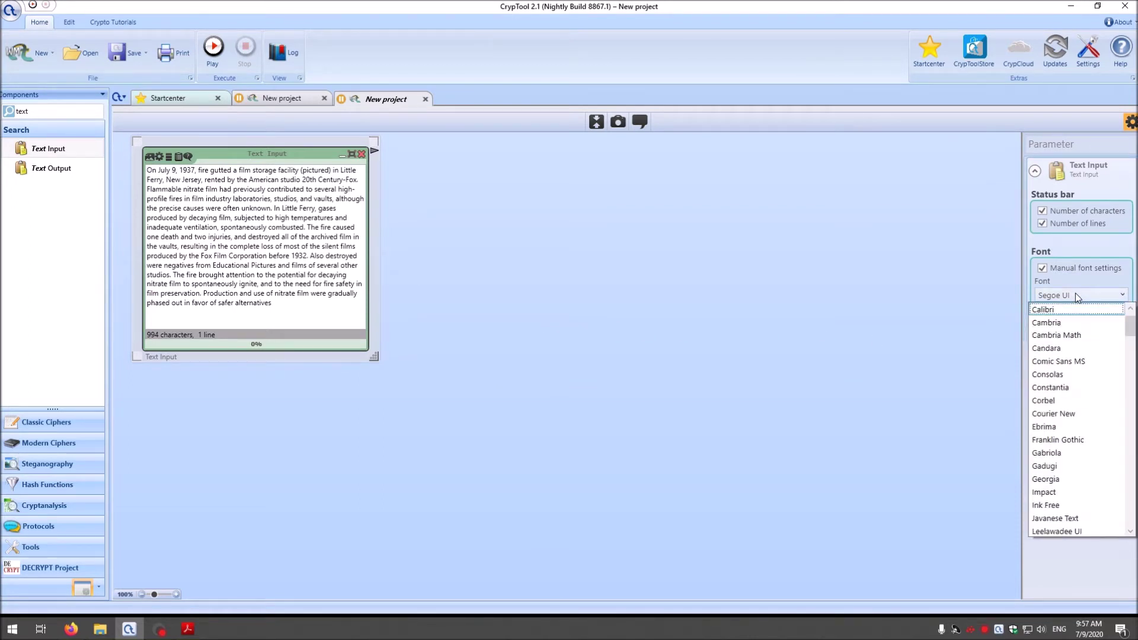
pyautogui.click(1067, 413)
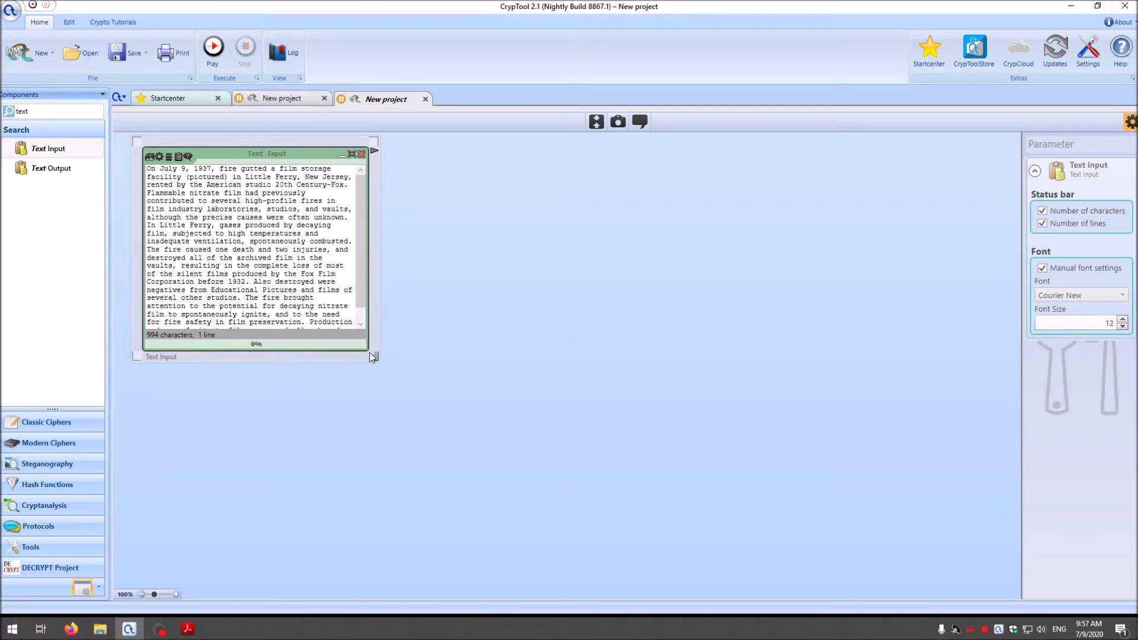
# Step: Widen the Text Input component so the whole paragraph fits, and adjust its position slightly
pyautogui.moveTo(373, 355); pyautogui.dragTo(488, 387)
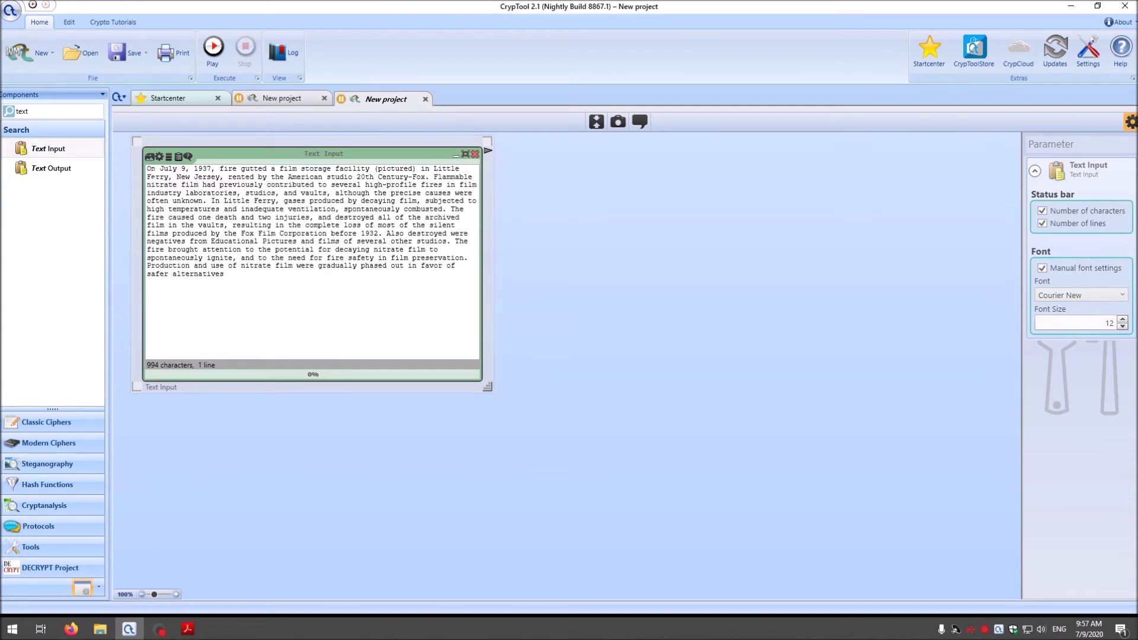
pyautogui.moveTo(225, 274); pyautogui.dragTo(147, 168)
pyautogui.moveTo(326, 157); pyautogui.dragTo(317, 165)
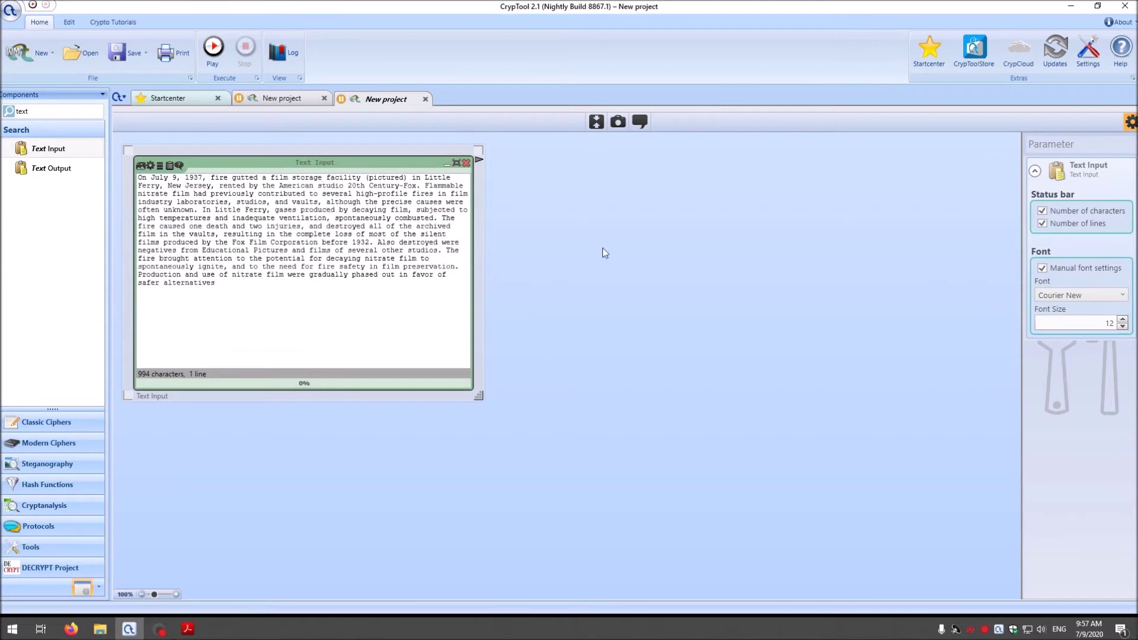
# Step: Set the Text Input component's font size to 15
pyautogui.click(638, 258)
pyautogui.click(400, 178)
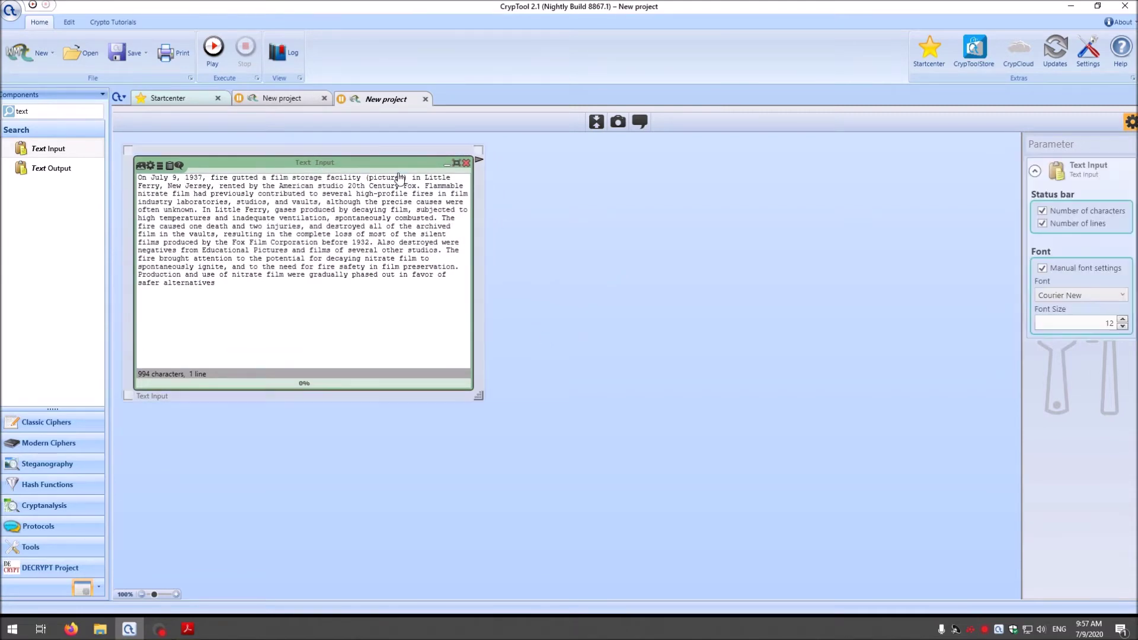
pyautogui.click(1122, 325)
pyautogui.click(1122, 319)
pyautogui.click(1123, 320)
pyautogui.click(1123, 319)
pyautogui.click(1122, 319)
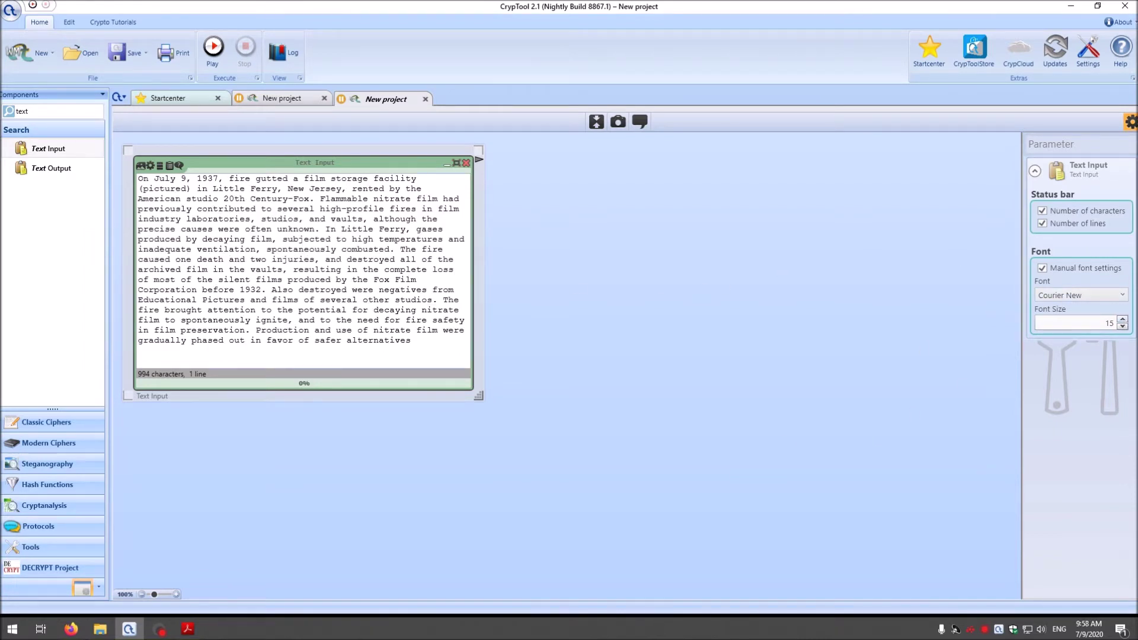
# Step: Search the components for "string" and place a String Operations component beside the Text Input component
pyautogui.click(54, 110)
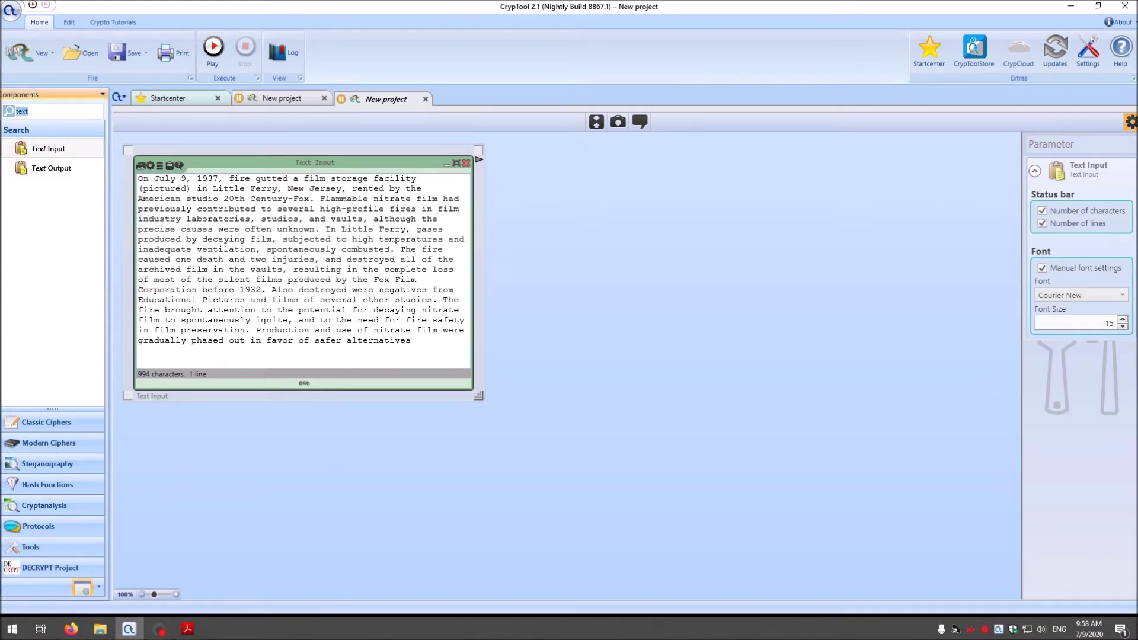
pyautogui.write('string')
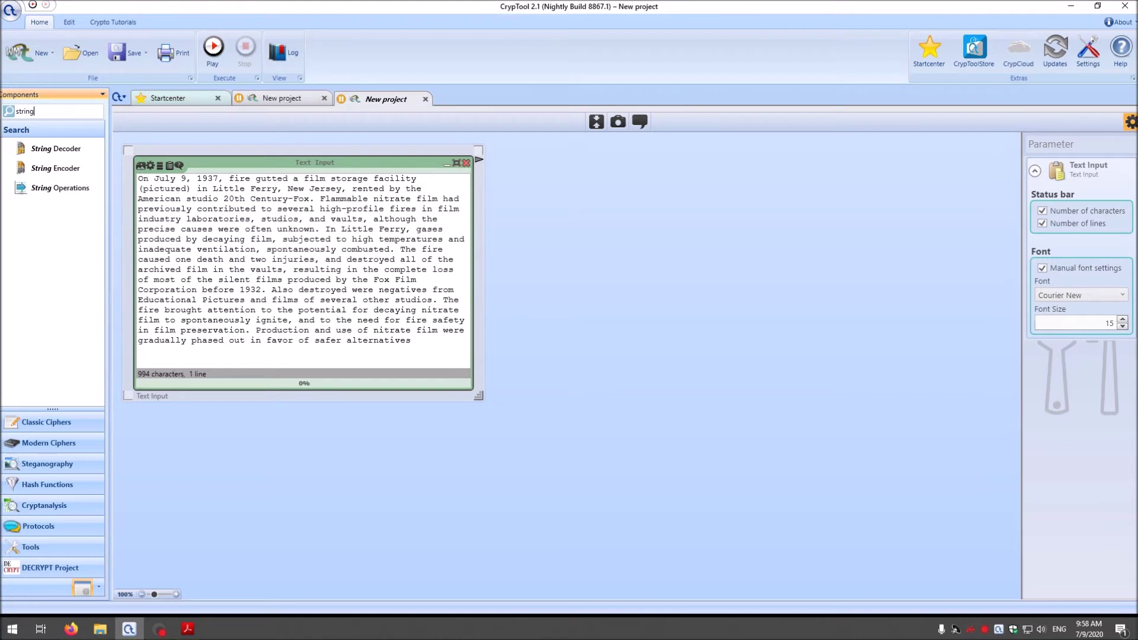
pyautogui.moveTo(41, 188); pyautogui.dragTo(590, 205)
pyautogui.moveTo(627, 255); pyautogui.dragTo(636, 208)
pyautogui.click(584, 291)
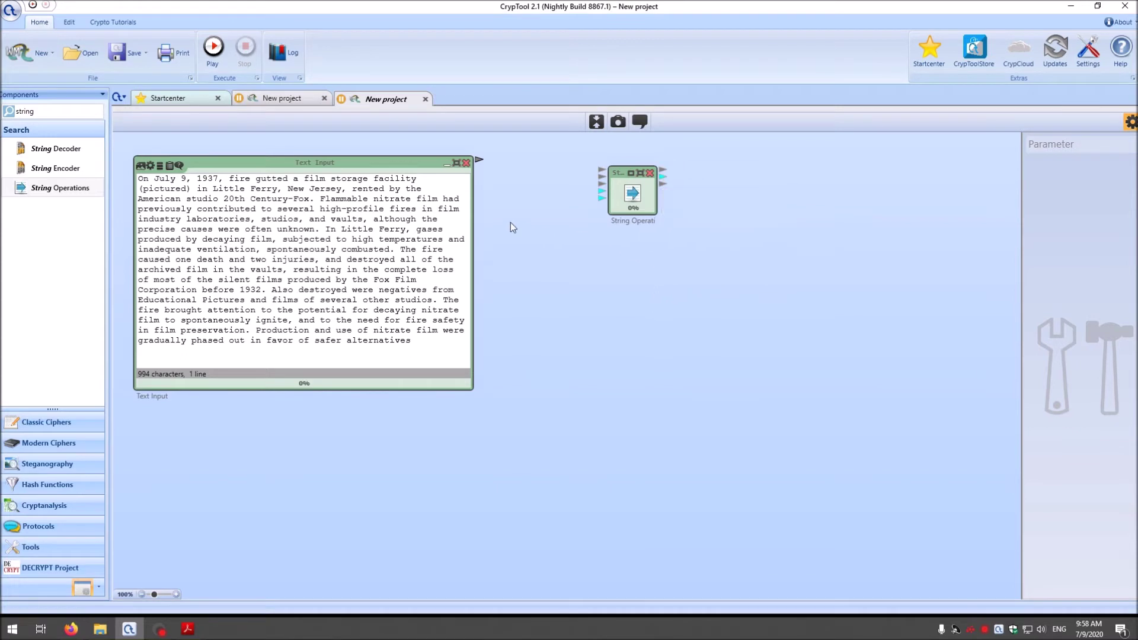
# Step: Connect the Text Input's output to the first String Operations input and set the operation to ToUppercase
pyautogui.moveTo(478, 165); pyautogui.dragTo(594, 184)
pyautogui.click(617, 190)
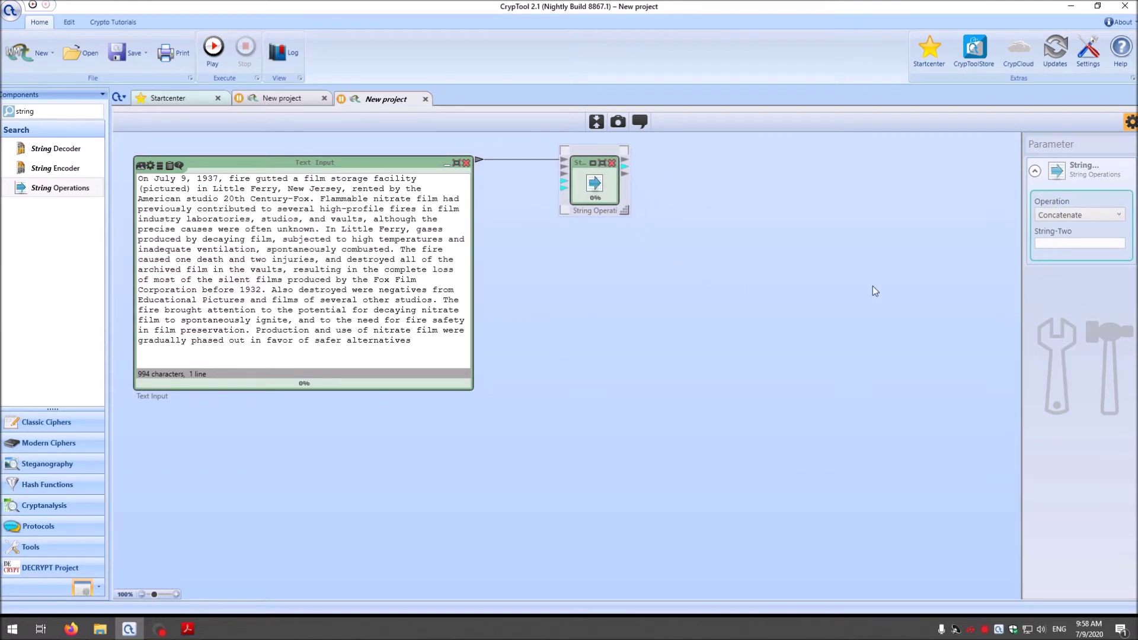
pyautogui.click(1064, 217)
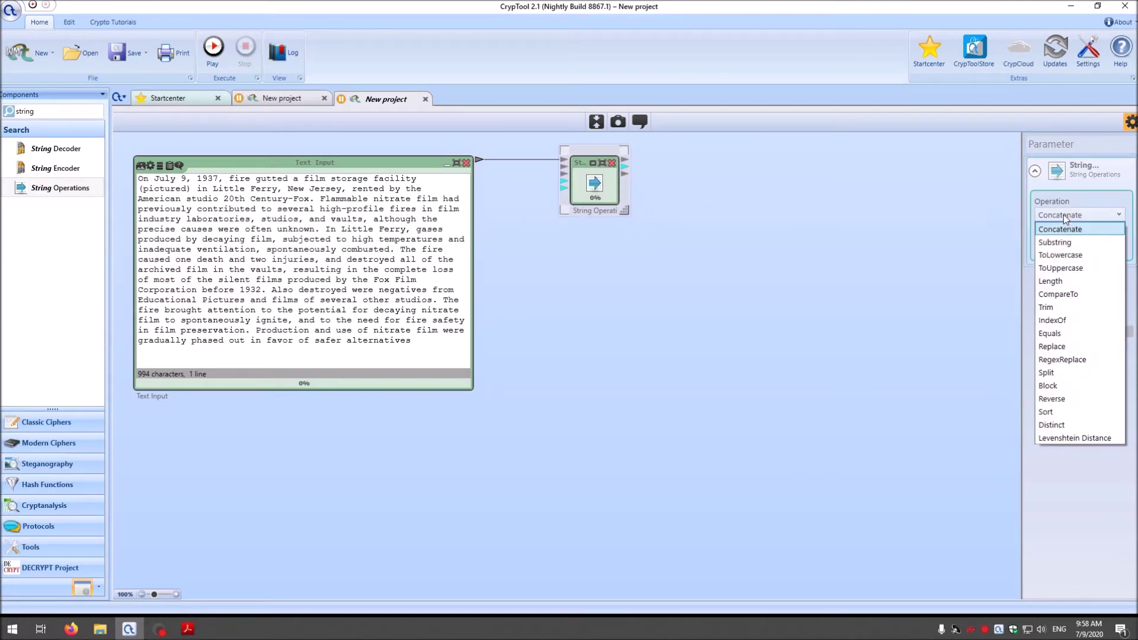
pyautogui.click(1061, 269)
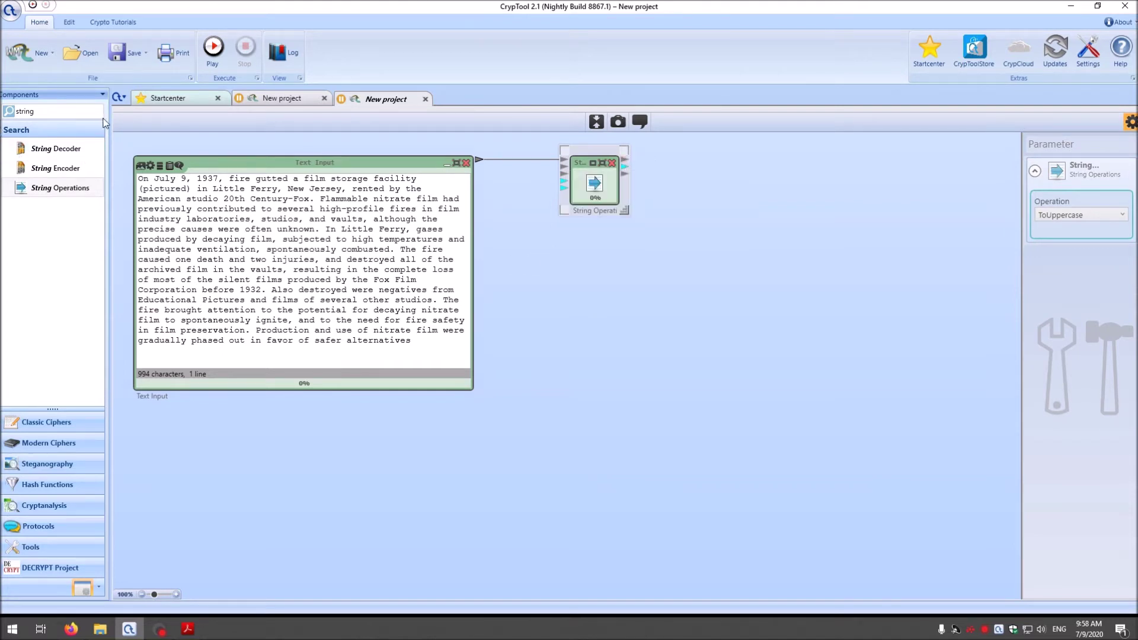
# Step: Add a Text Output component from a "text" search and connect the first String Operations output to it
pyautogui.doubleClick(25, 111)
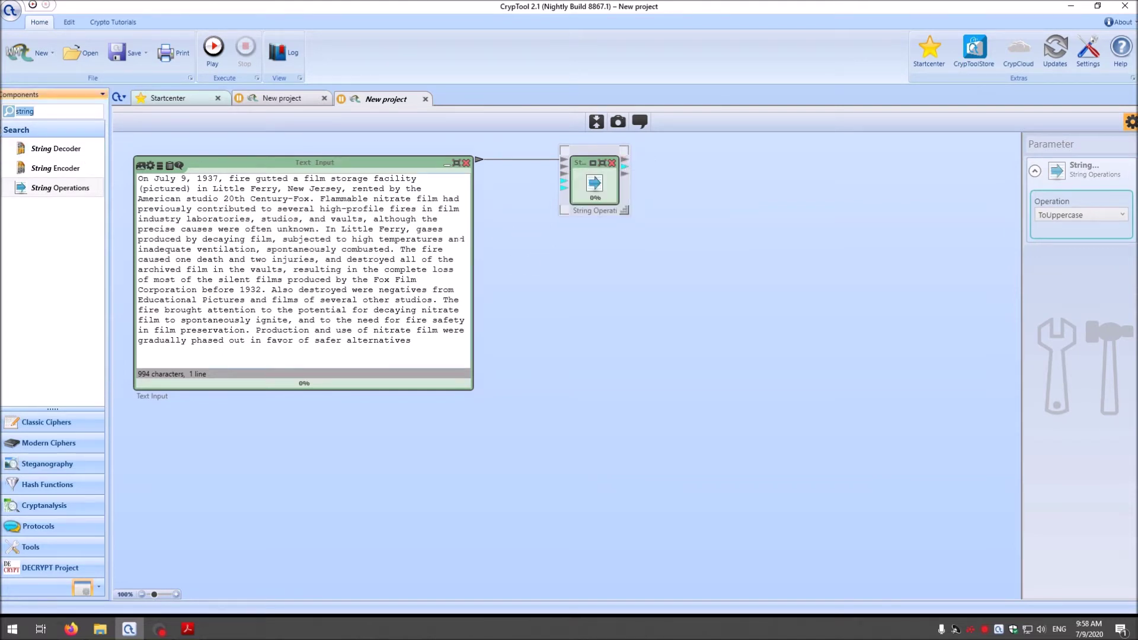
pyautogui.write('text')
pyautogui.moveTo(27, 171); pyautogui.dragTo(741, 246)
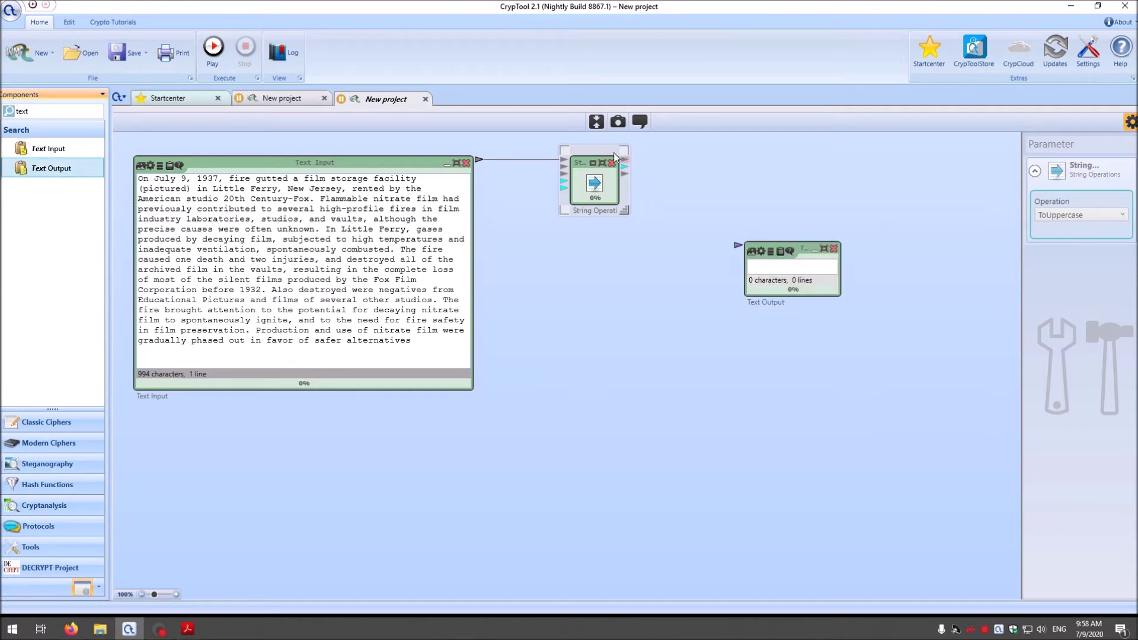
pyautogui.moveTo(626, 161); pyautogui.dragTo(737, 244)
# Step: Select the Text Input and Text Output components together and match them to the biggest width and biggest height
pyautogui.moveTo(144, 446); pyautogui.dragTo(398, 393)
pyautogui.moveTo(723, 364); pyautogui.dragTo(841, 267)
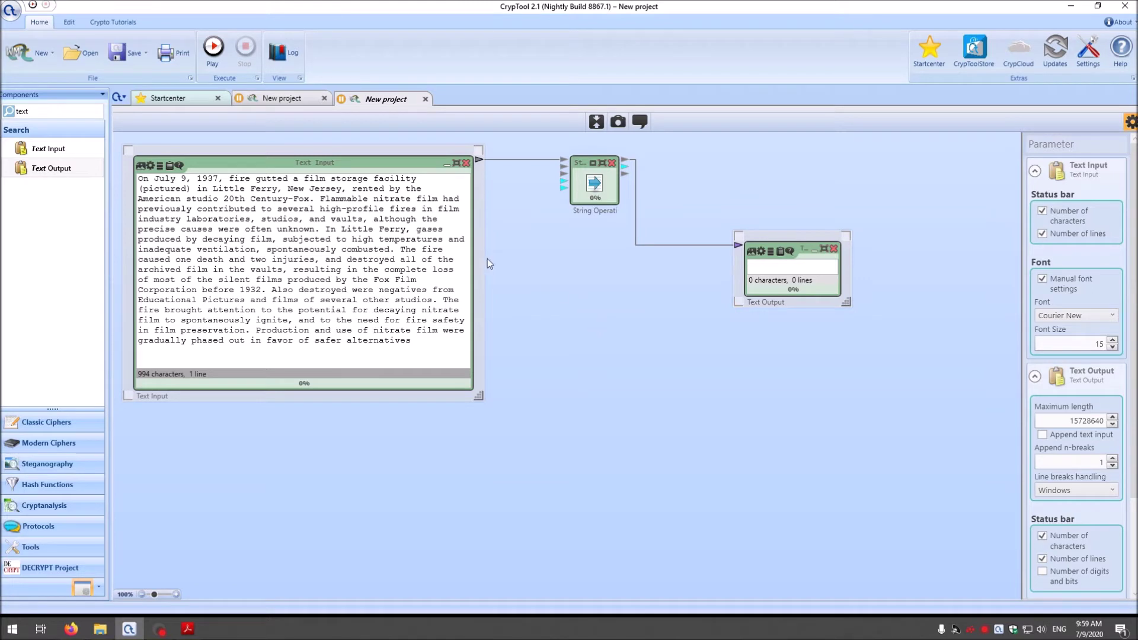
pyautogui.rightClick(524, 263)
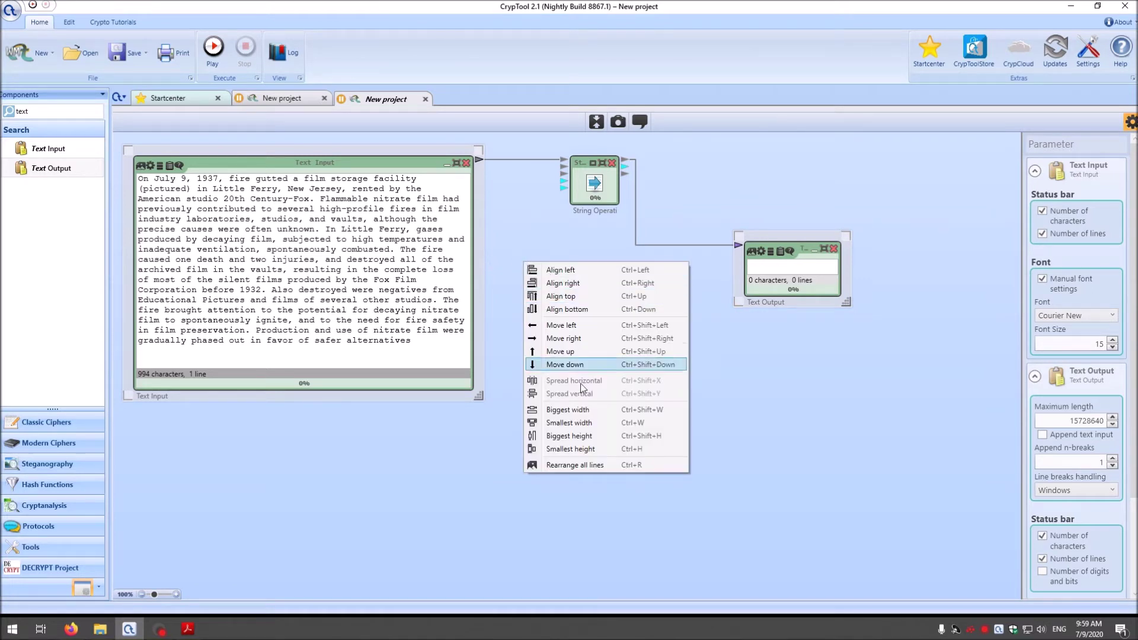
pyautogui.click(579, 413)
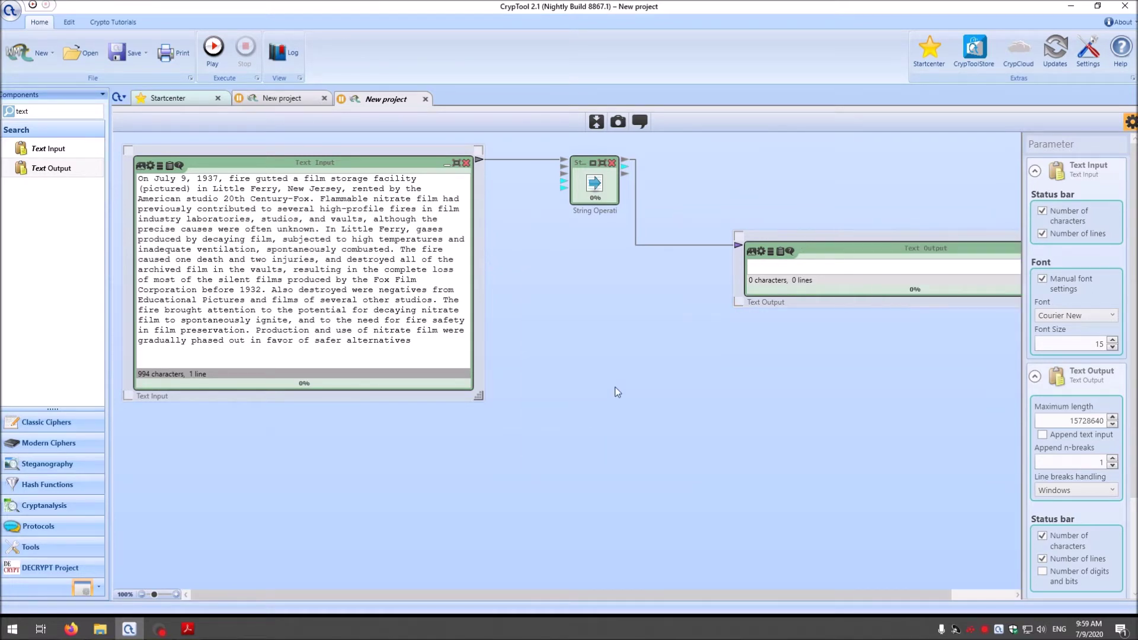
pyautogui.rightClick(546, 271)
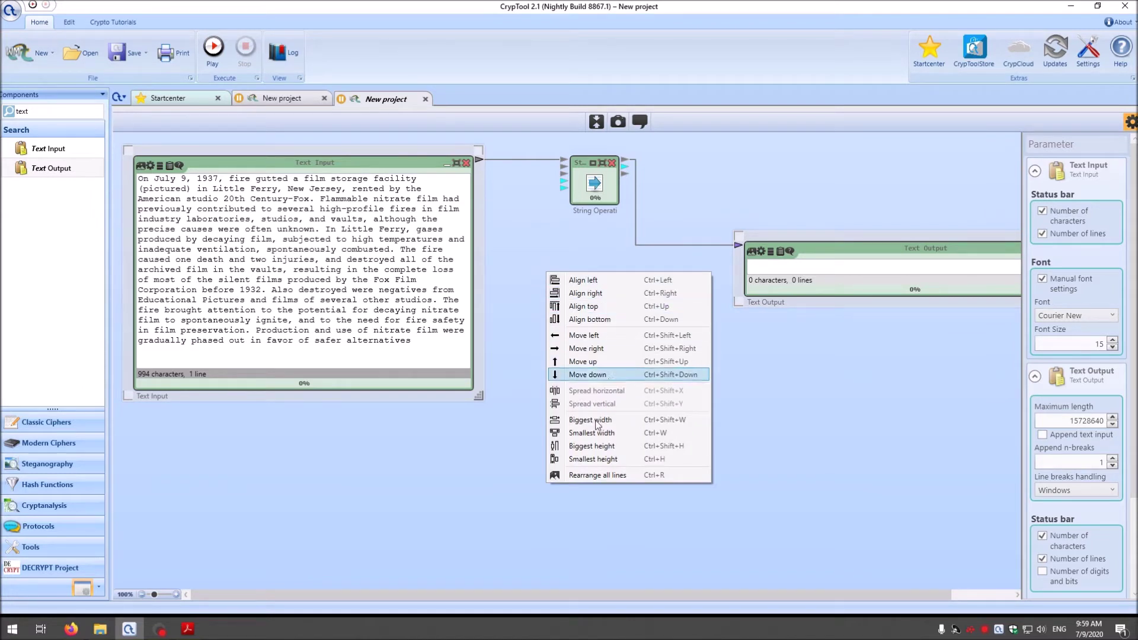
pyautogui.click(591, 448)
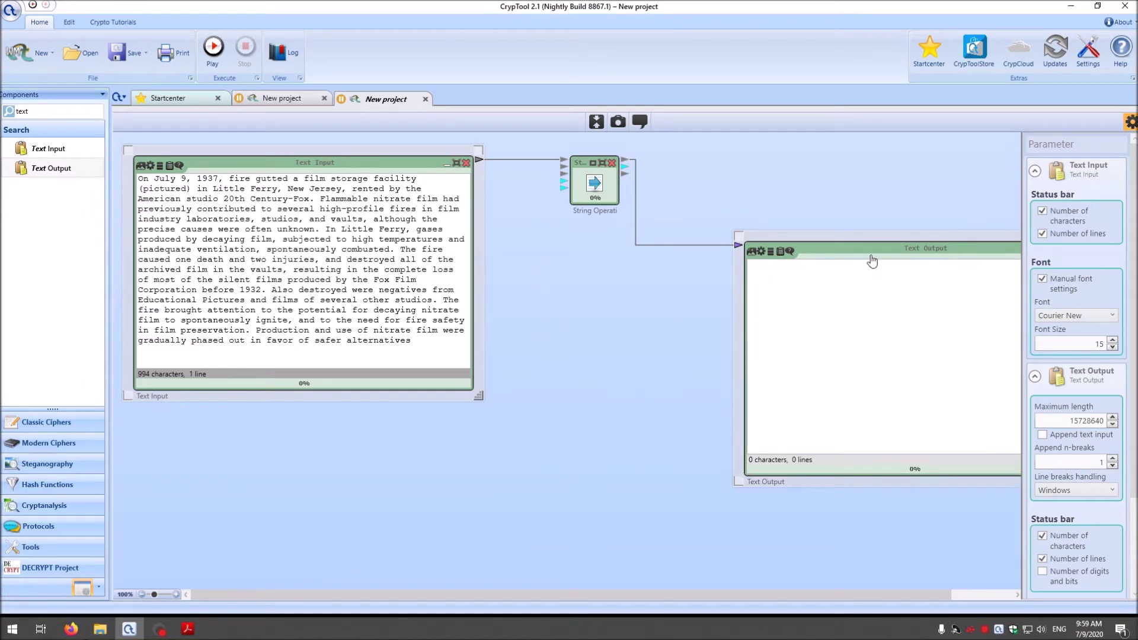
# Step: Arrange the Text Input, String Operations and Text Output components in an aligned row, and run the workspace once
pyautogui.click(590, 330)
pyautogui.moveTo(375, 167); pyautogui.dragTo(365, 154)
pyautogui.moveTo(572, 212); pyautogui.dragTo(534, 202)
pyautogui.moveTo(892, 237); pyautogui.dragTo(788, 145)
pyautogui.click(537, 384)
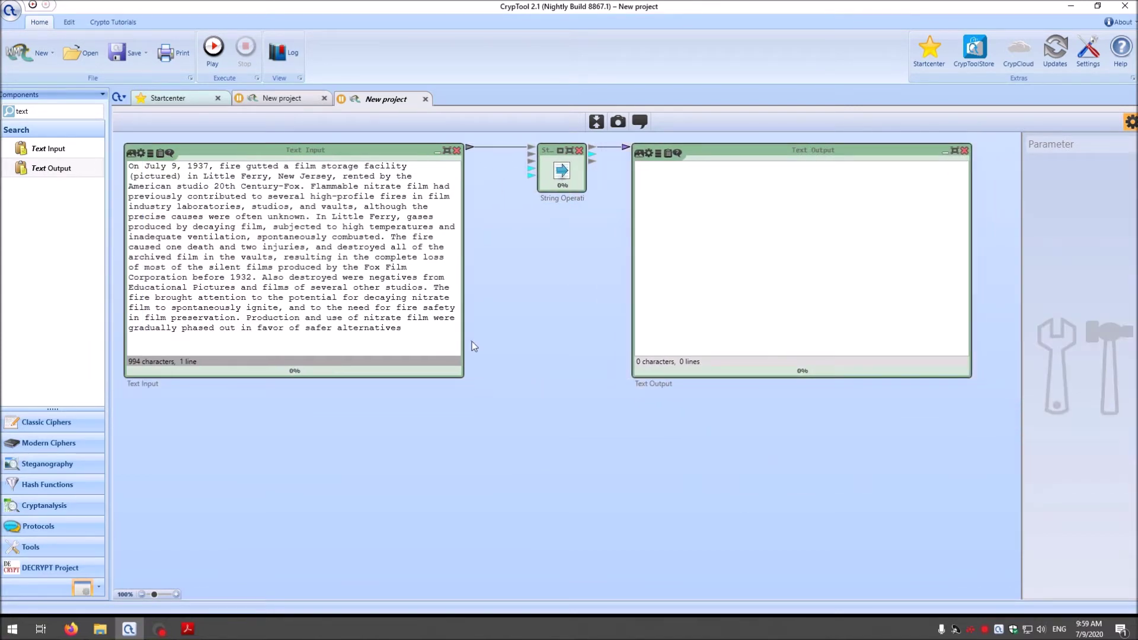
pyautogui.click(213, 46)
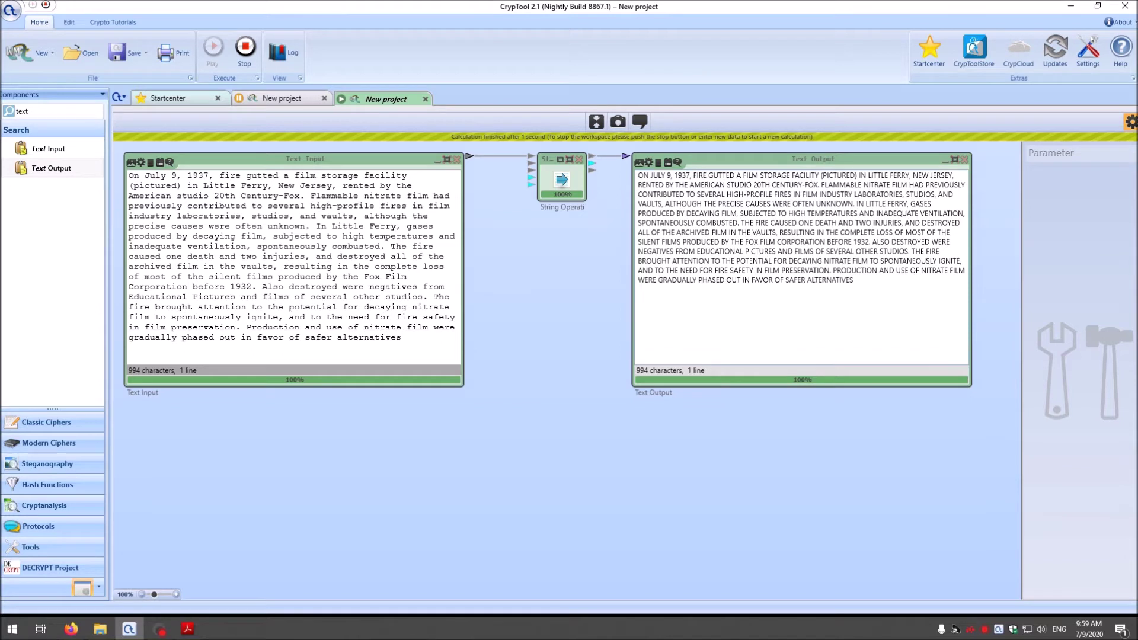
pyautogui.click(245, 47)
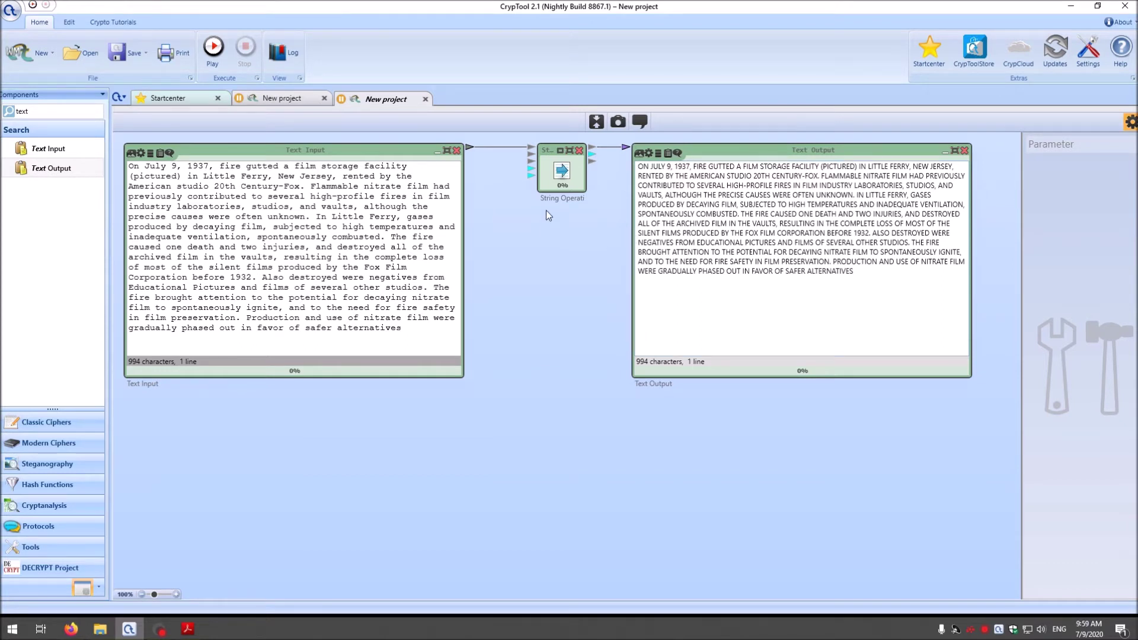
# Step: Duplicate the String Operations component and place the copy below the Text Input
pyautogui.click(557, 178)
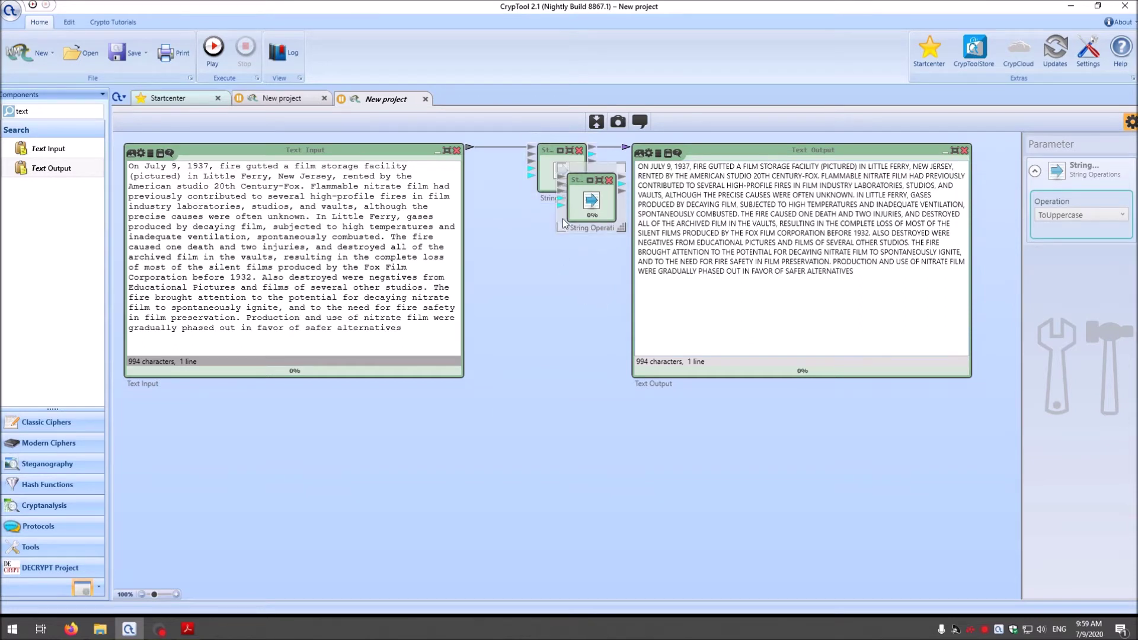
pyautogui.hotkey('ctrl', 'c')
pyautogui.hotkey('ctrl', 'v')
pyautogui.moveTo(567, 249); pyautogui.dragTo(412, 440)
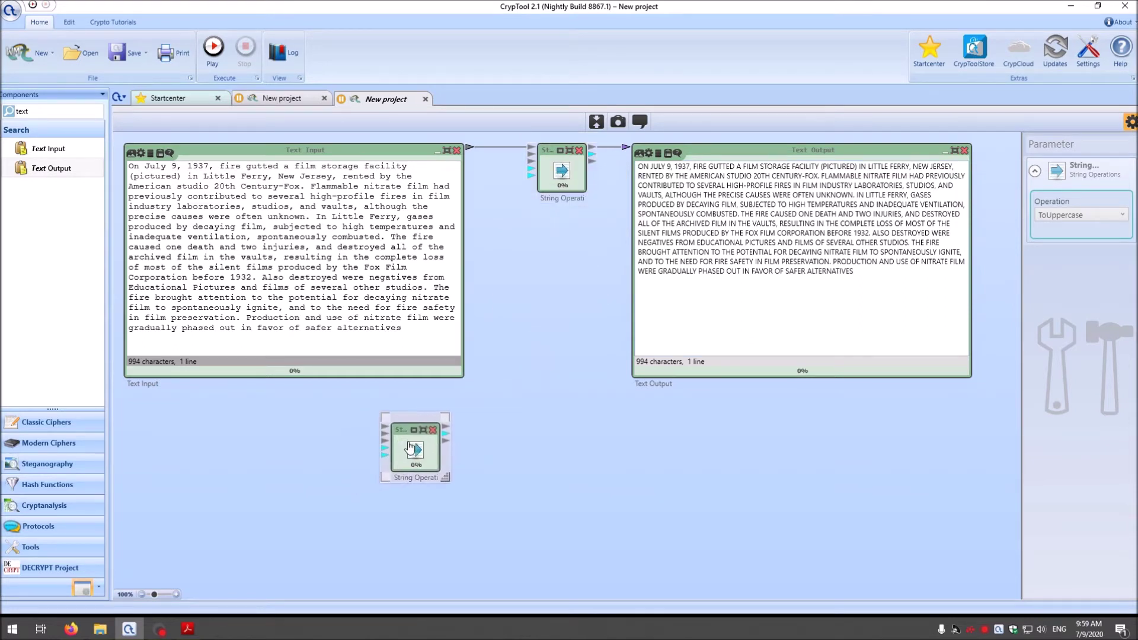
# Step: Connect the first String Operations output to the copy's first string input and set the copy's operation to Replace
pyautogui.moveTo(469, 147); pyautogui.dragTo(385, 439)
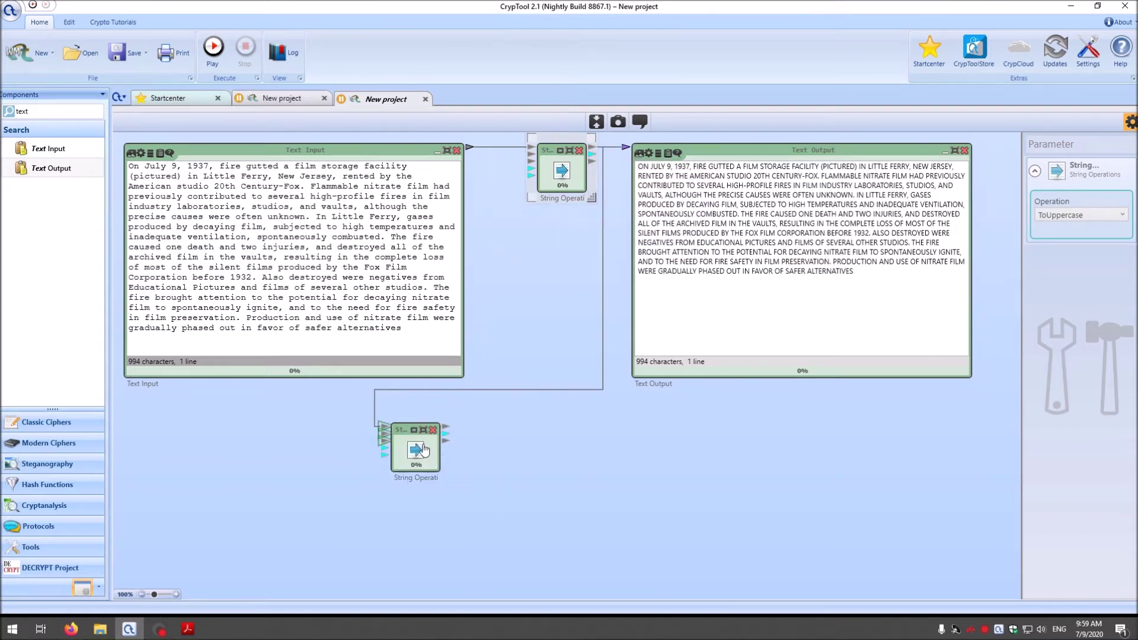
pyautogui.click(1076, 216)
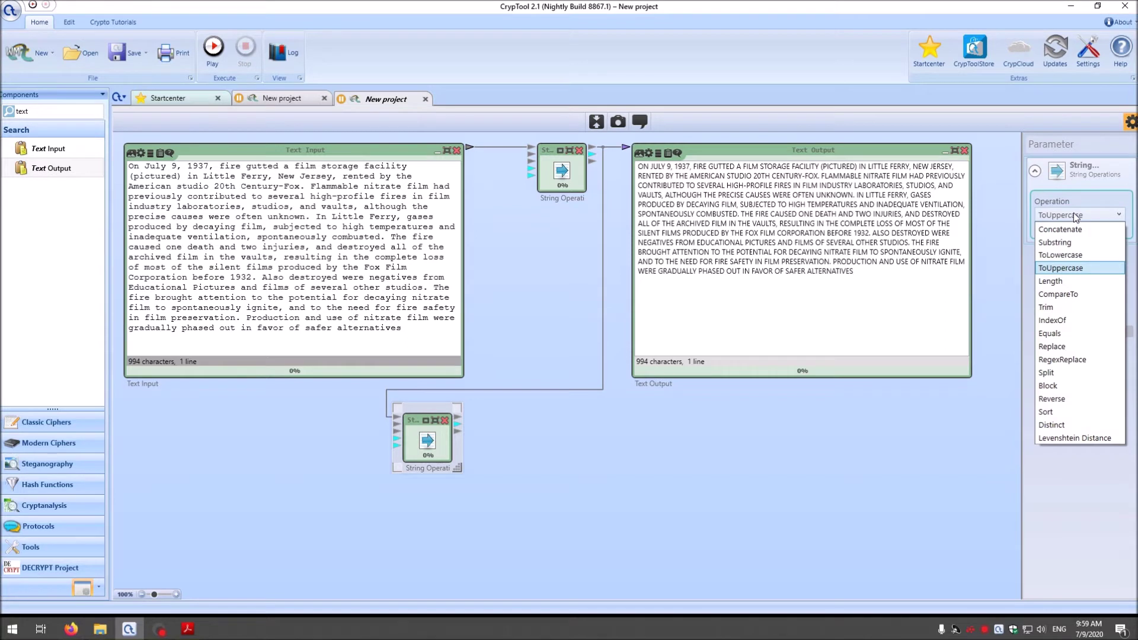
pyautogui.click(1043, 347)
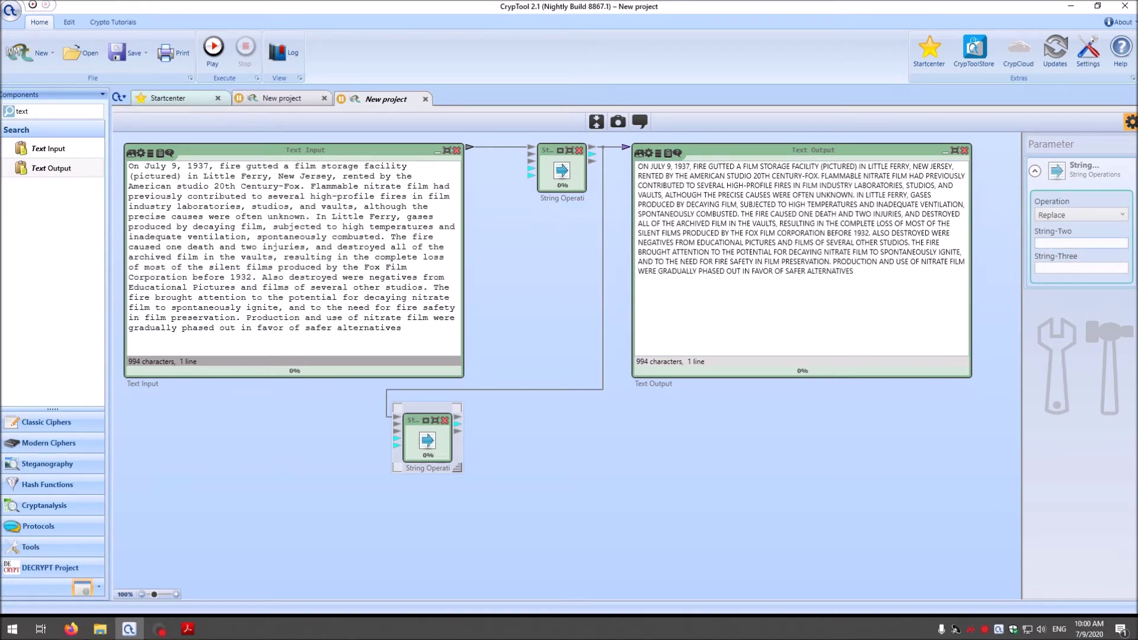
# Step: Duplicate the Text Output below the original and connect the Replace String Operations output to it
pyautogui.click(750, 164)
pyautogui.hotkey('ctrl', 'c')
pyautogui.hotkey('ctrl', 'v')
pyautogui.moveTo(771, 172); pyautogui.dragTo(774, 403)
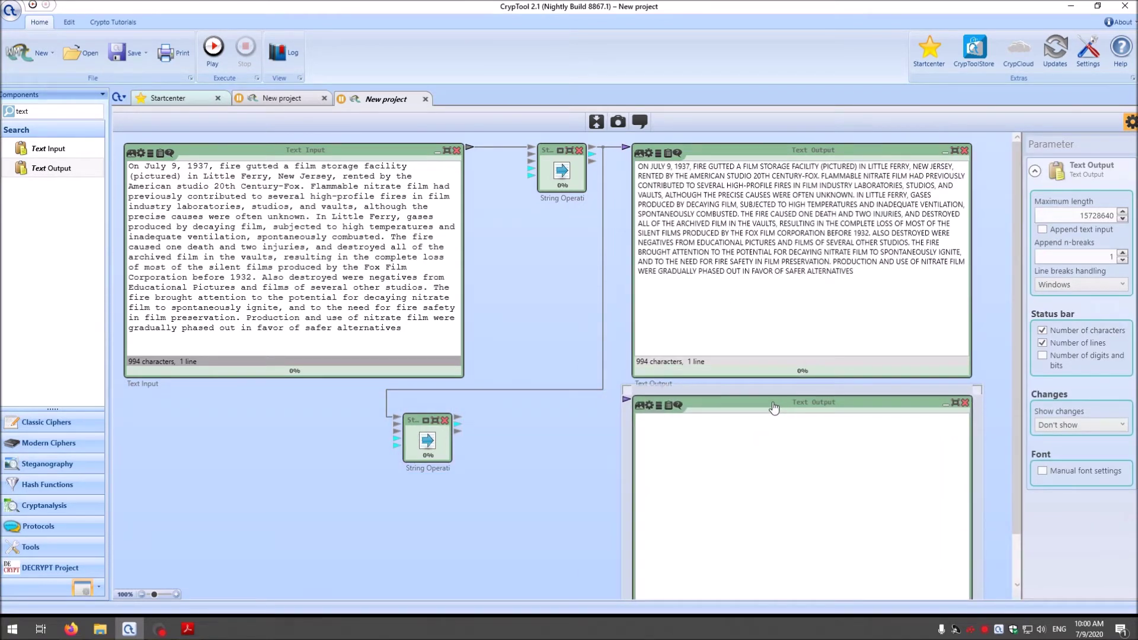
pyautogui.moveTo(462, 421); pyautogui.dragTo(625, 399)
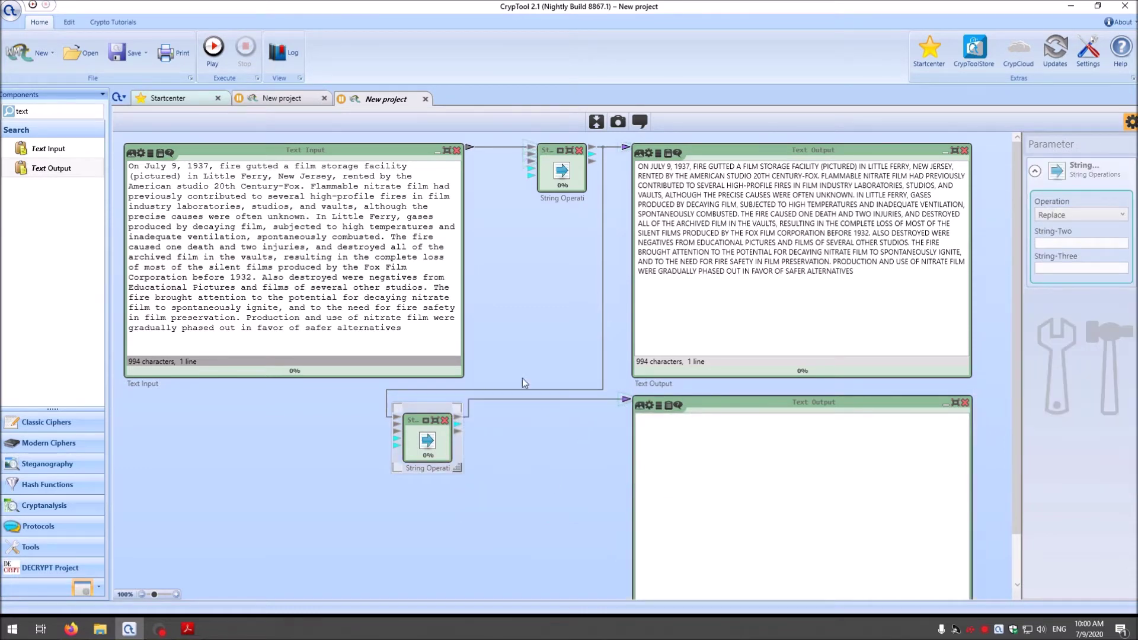
# Step: Run the workspace, stop it, and shift the Replace component away from the second Text Output to free space
pyautogui.click(213, 53)
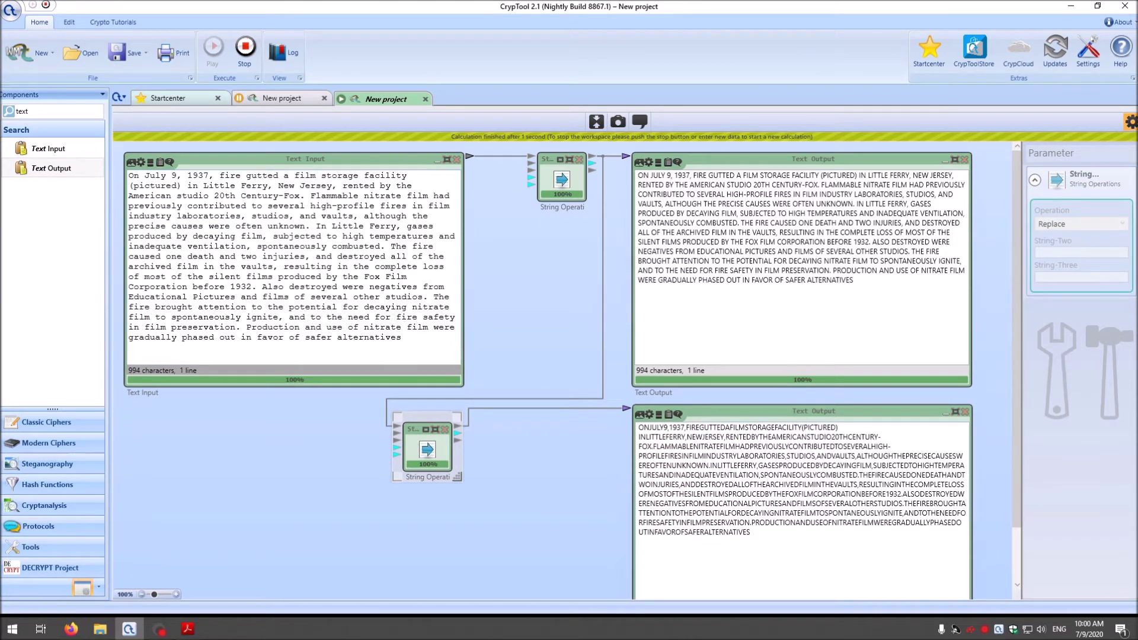
pyautogui.click(245, 47)
pyautogui.moveTo(427, 442); pyautogui.dragTo(364, 446)
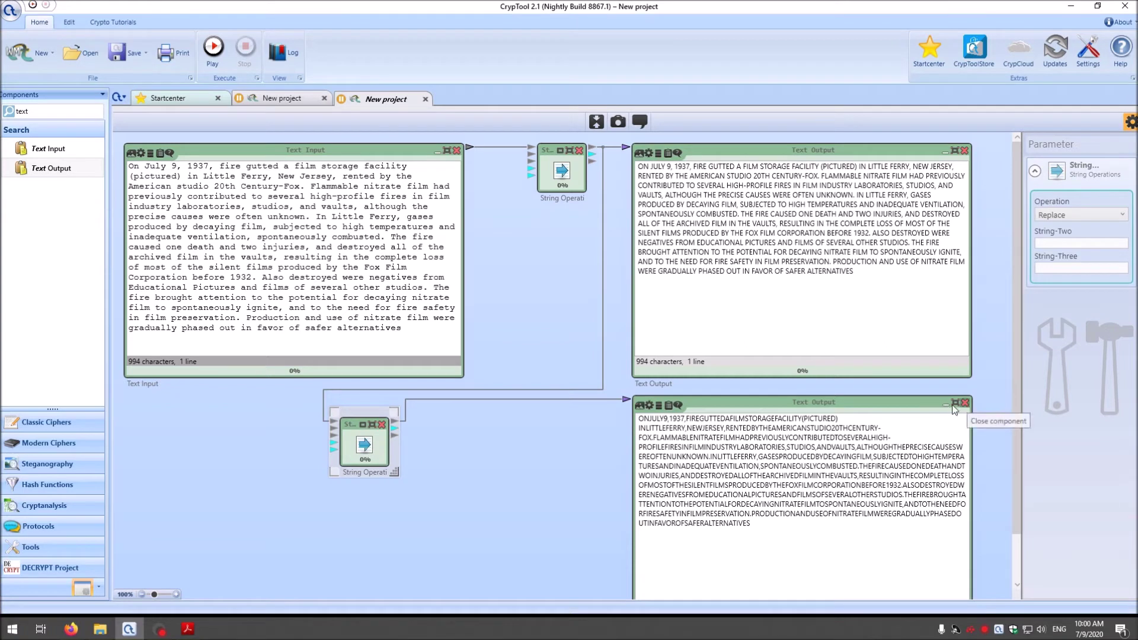
# Step: Delete the line to the second Text Output and insert a copy of the Replace component between the original Replace component and that output
pyautogui.rightClick(543, 399)
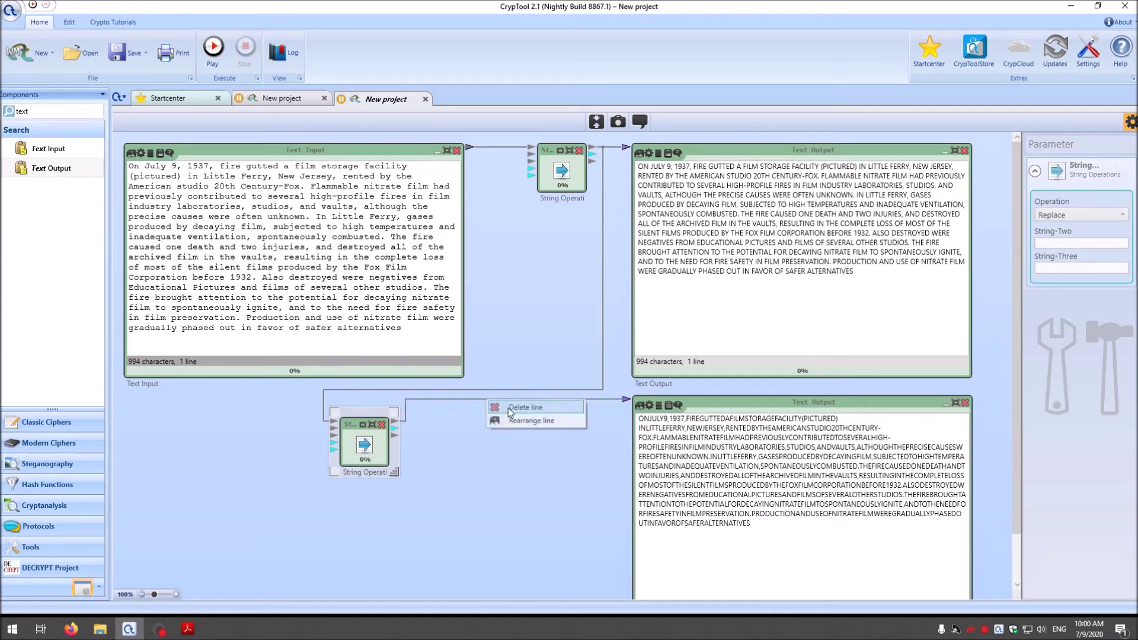
pyautogui.click(560, 406)
pyautogui.hotkey('ctrl', 'c')
pyautogui.hotkey('ctrl', 'v')
pyautogui.moveTo(359, 441); pyautogui.dragTo(451, 442)
pyautogui.moveTo(393, 421); pyautogui.dragTo(625, 399)
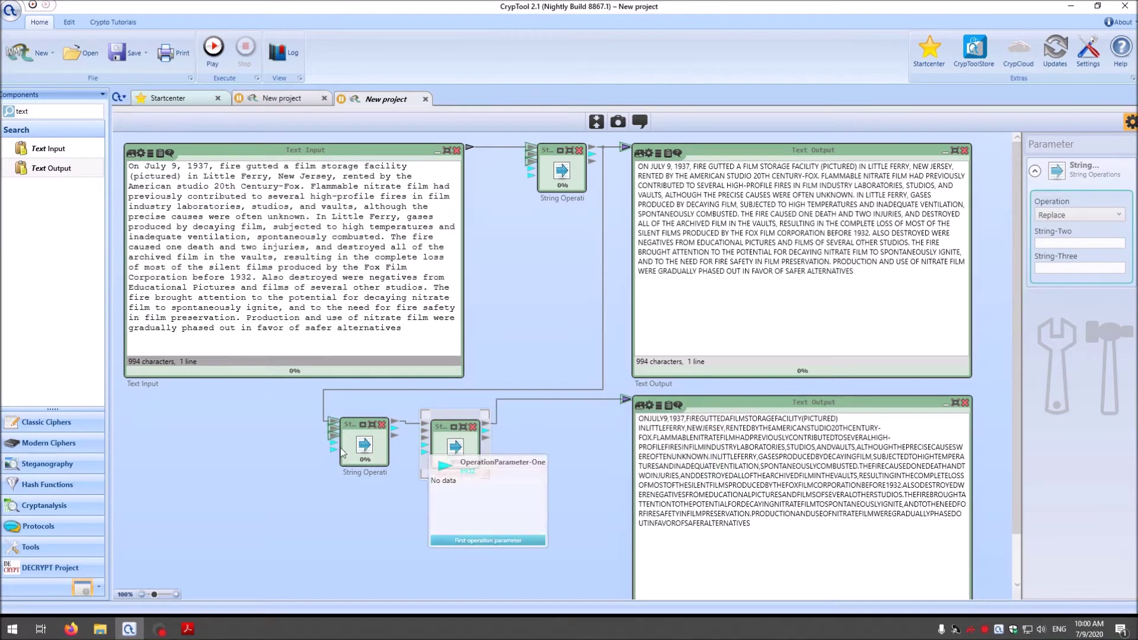
pyautogui.moveTo(342, 454); pyautogui.dragTo(337, 438)
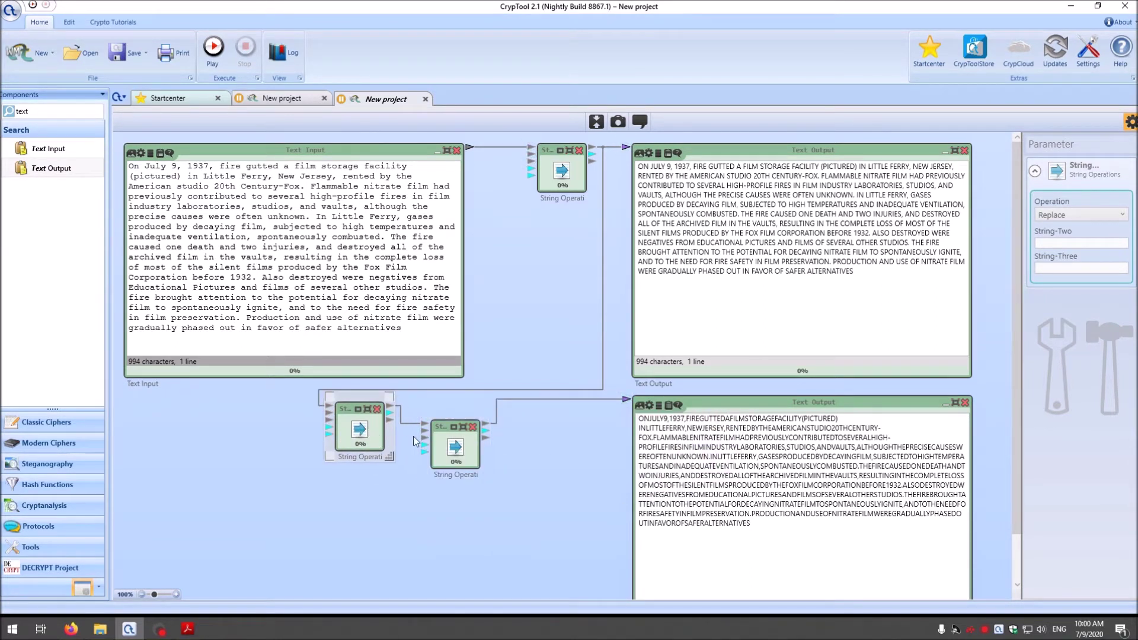
pyautogui.click(424, 434)
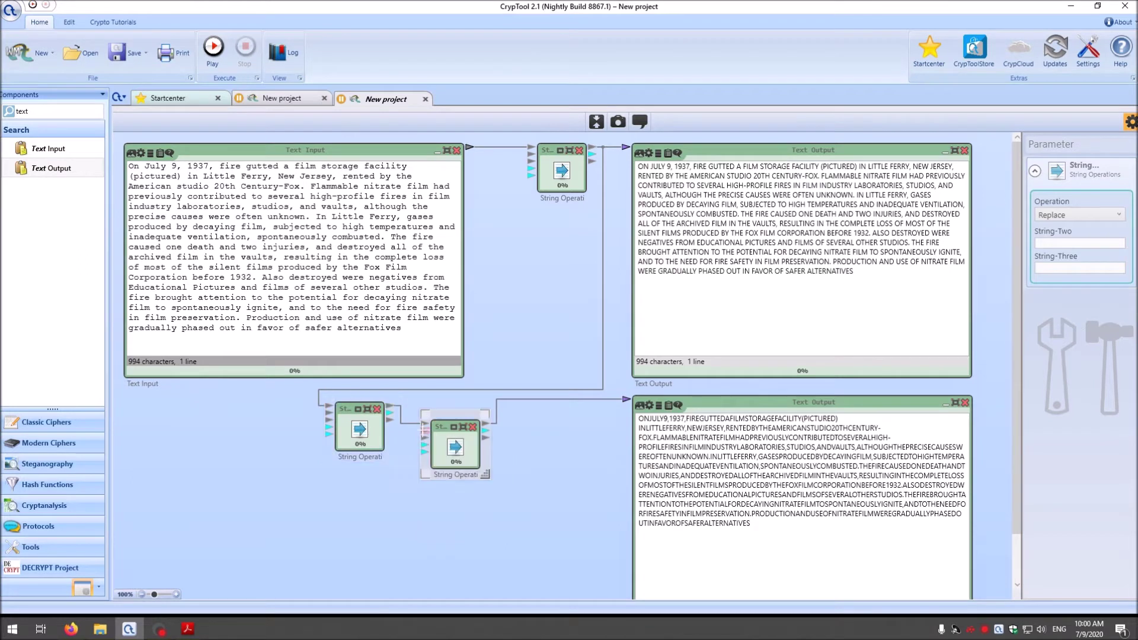
# Step: Add a small Text Input below the large one and connect it to the second Replace component's second string input
pyautogui.moveTo(47, 148); pyautogui.dragTo(198, 481)
pyautogui.click(259, 498)
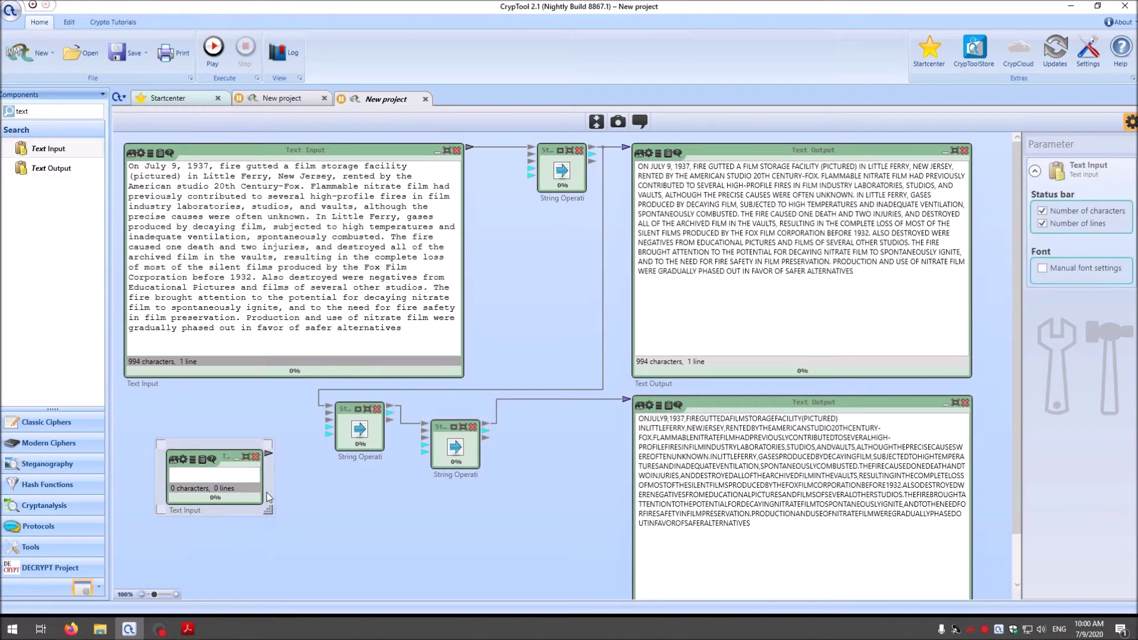
pyautogui.moveTo(289, 460); pyautogui.dragTo(425, 448)
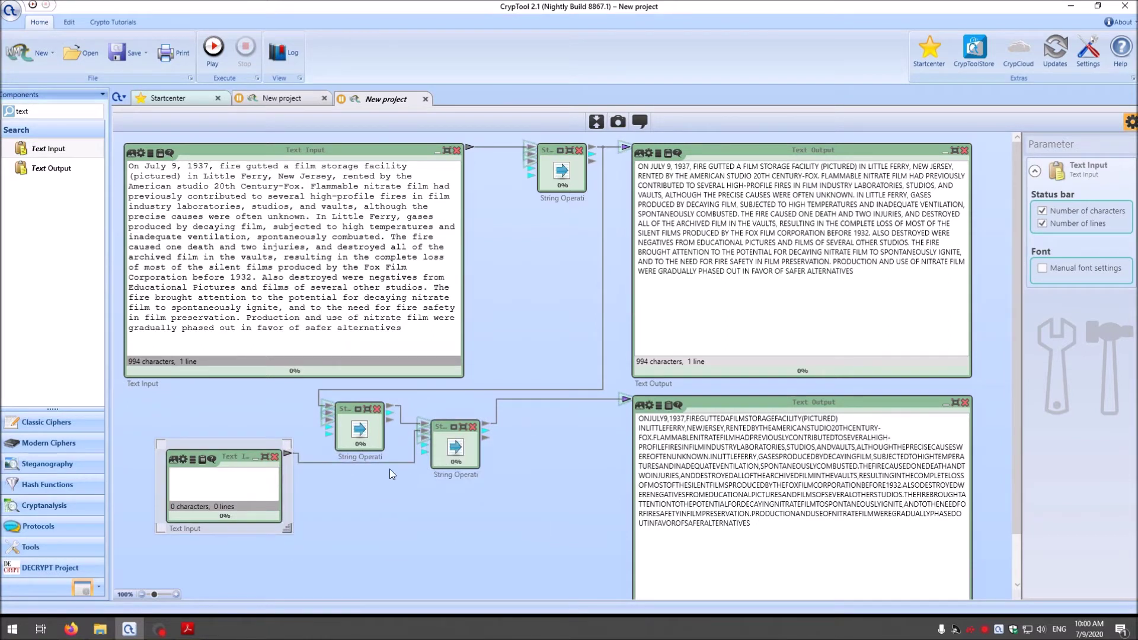
pyautogui.moveTo(424, 439); pyautogui.dragTo(354, 495)
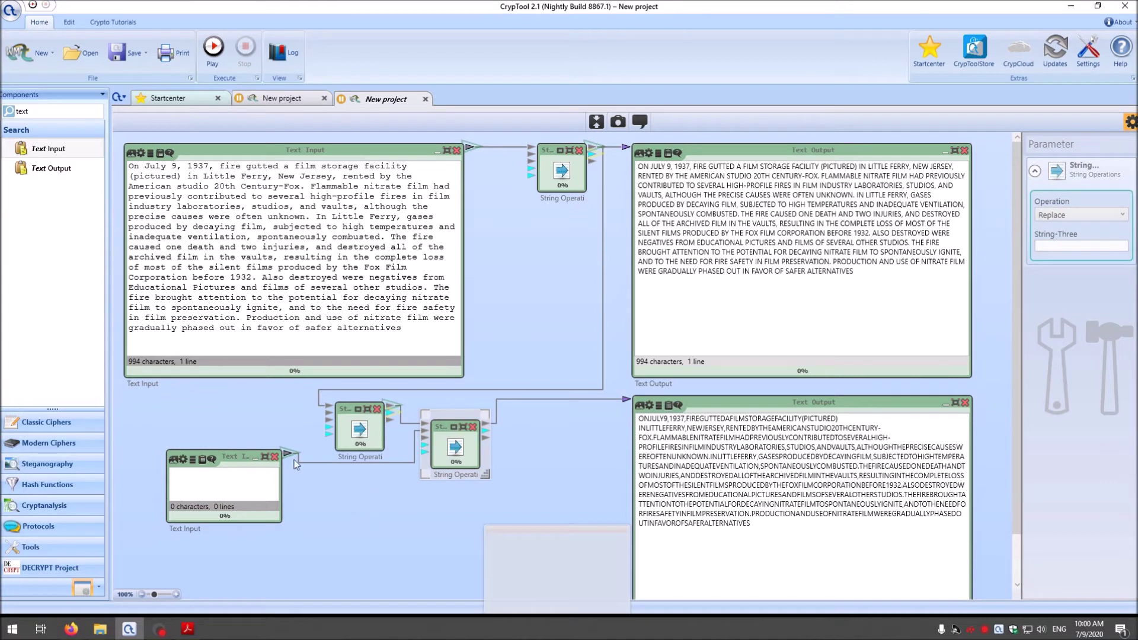
# Step: Duplicate the small Text Input, place the copy below the Replace components, and connect it to the second Replace component's third string input
pyautogui.click(228, 455)
pyautogui.hotkey('ctrl', 'c')
pyautogui.hotkey('ctrl', 'v')
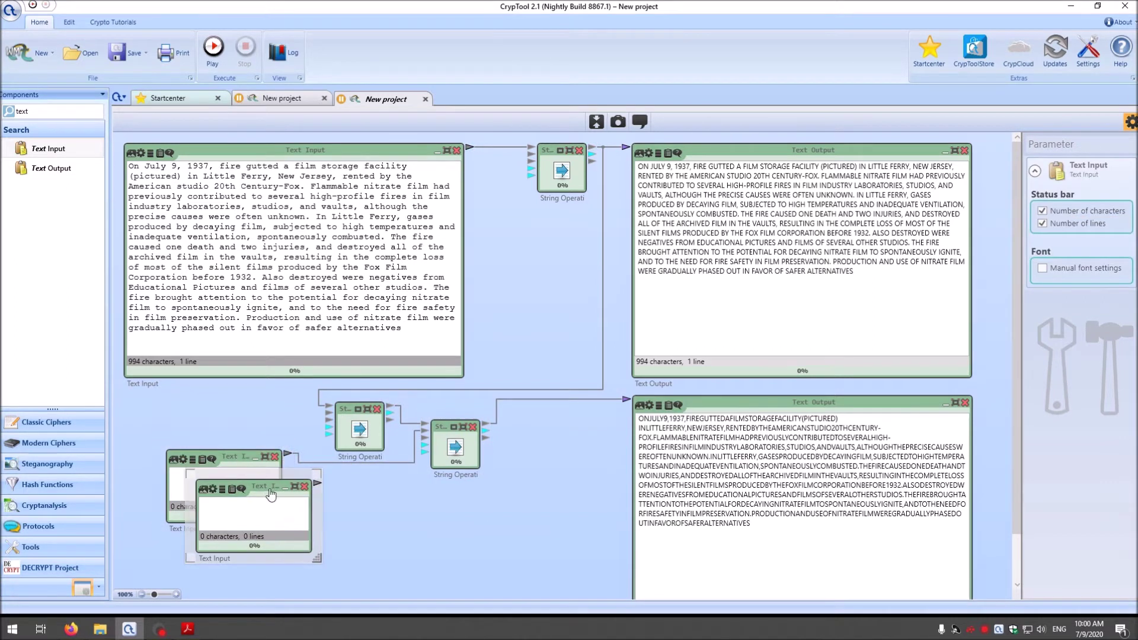
pyautogui.moveTo(300, 482); pyautogui.dragTo(407, 511)
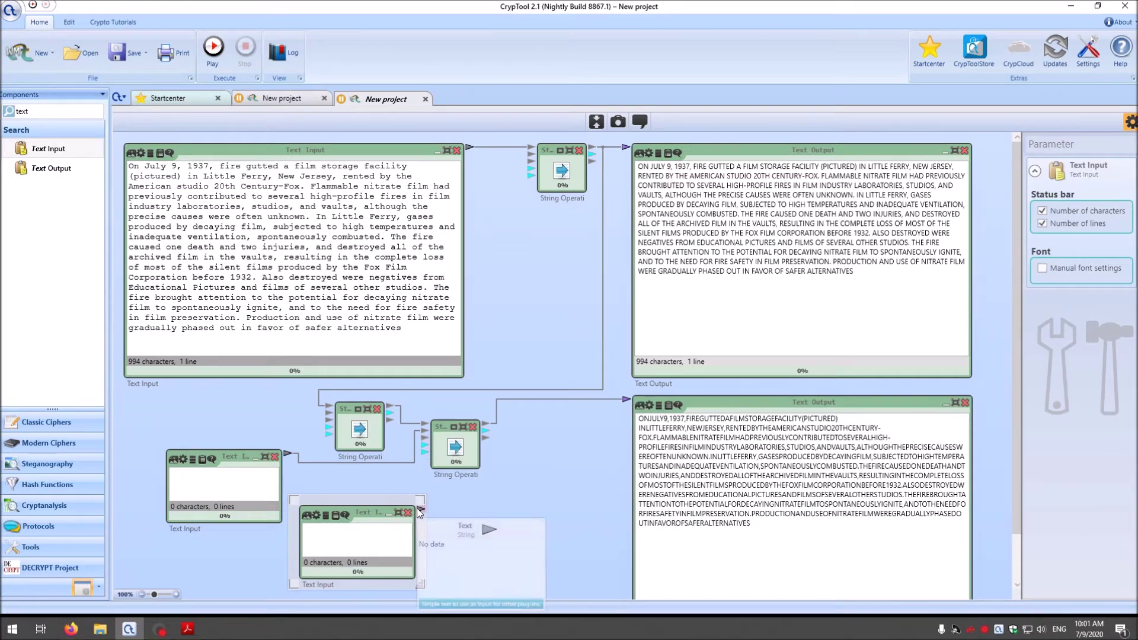
pyautogui.moveTo(420, 508); pyautogui.dragTo(452, 445)
pyautogui.click(452, 446)
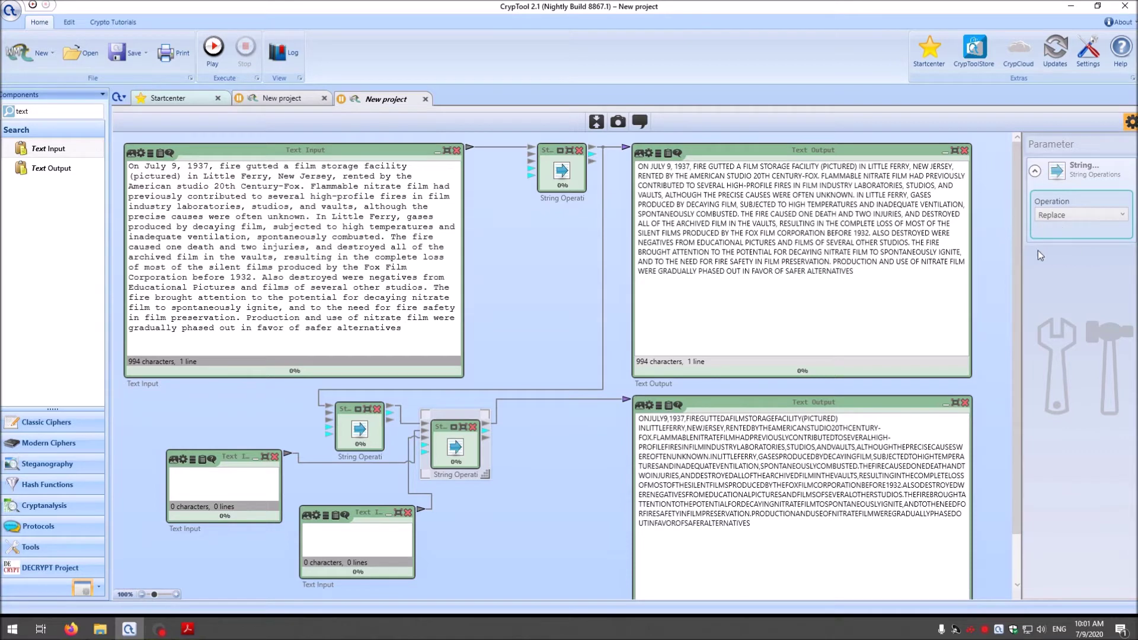
# Step: Delete the line from the lower small Text Input to the second Replace component and undo the deletion
pyautogui.rightClick(409, 471)
pyautogui.click(439, 478)
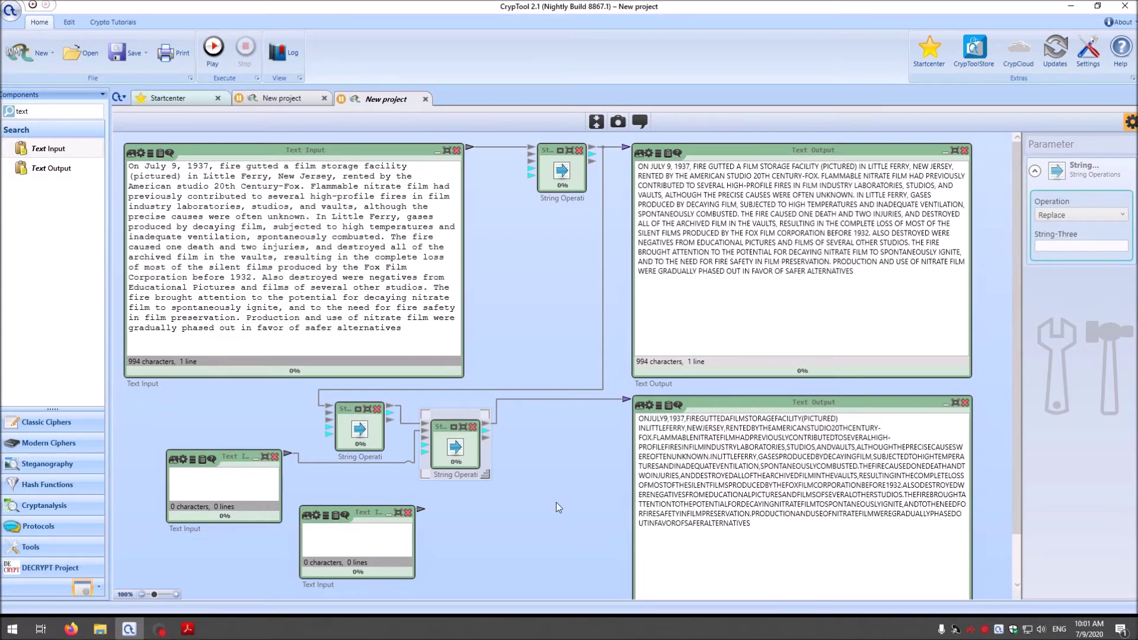
pyautogui.hotkey('ctrl', 'z')
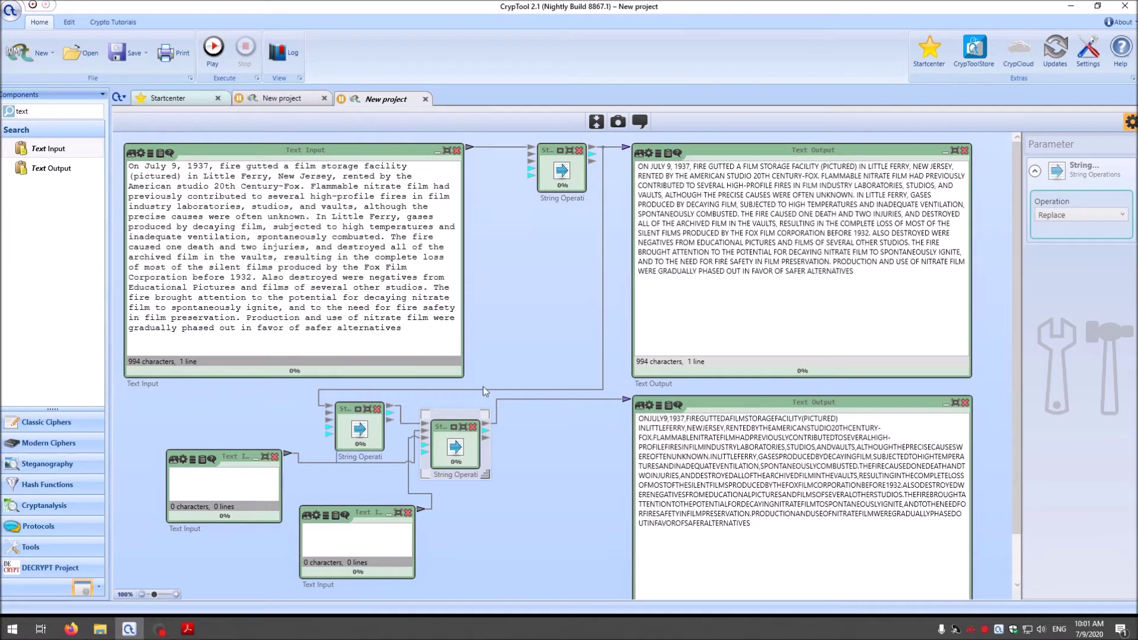
# Step: Enter \n in the first small Text Input and wire in a fresh String Operations component to substitute the second Replace component
pyautogui.click(231, 458)
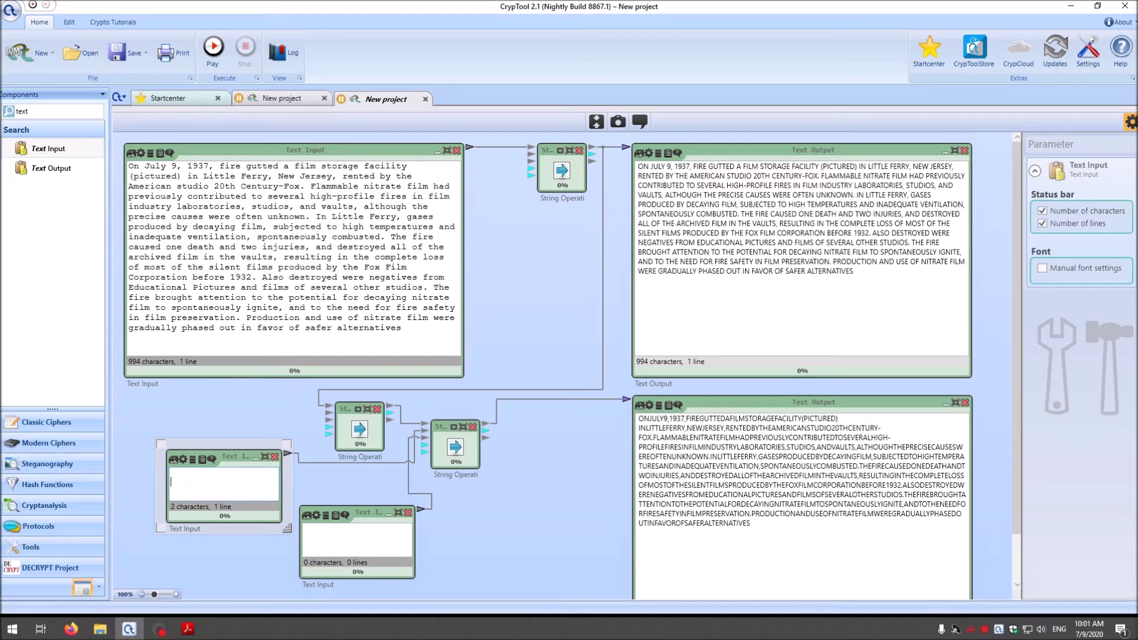
pyautogui.click(215, 49)
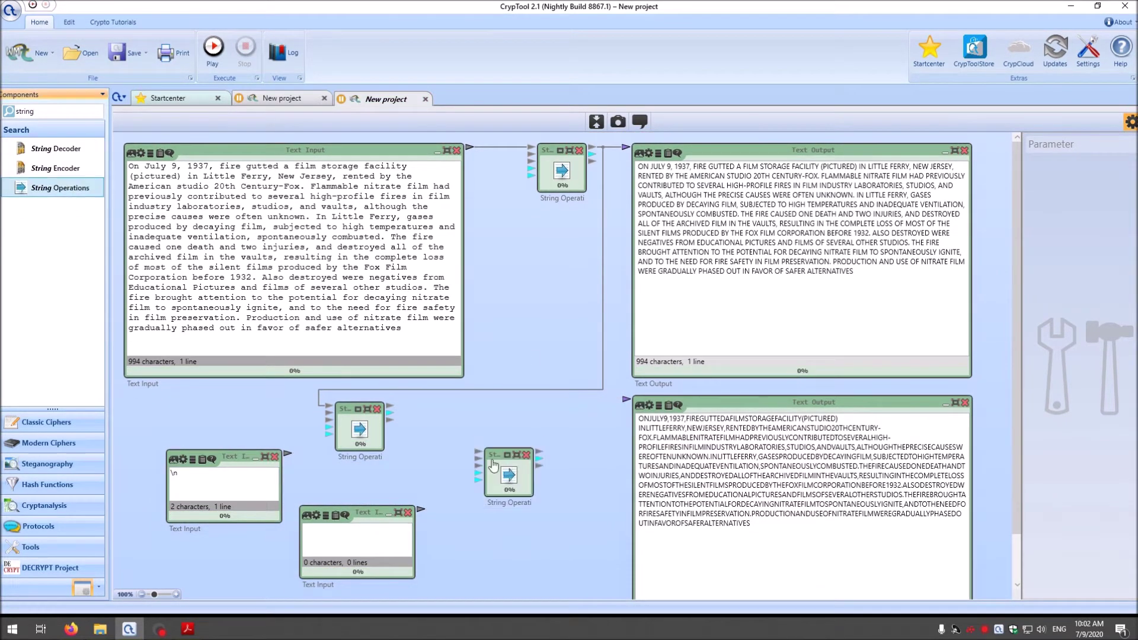
pyautogui.click(493, 465)
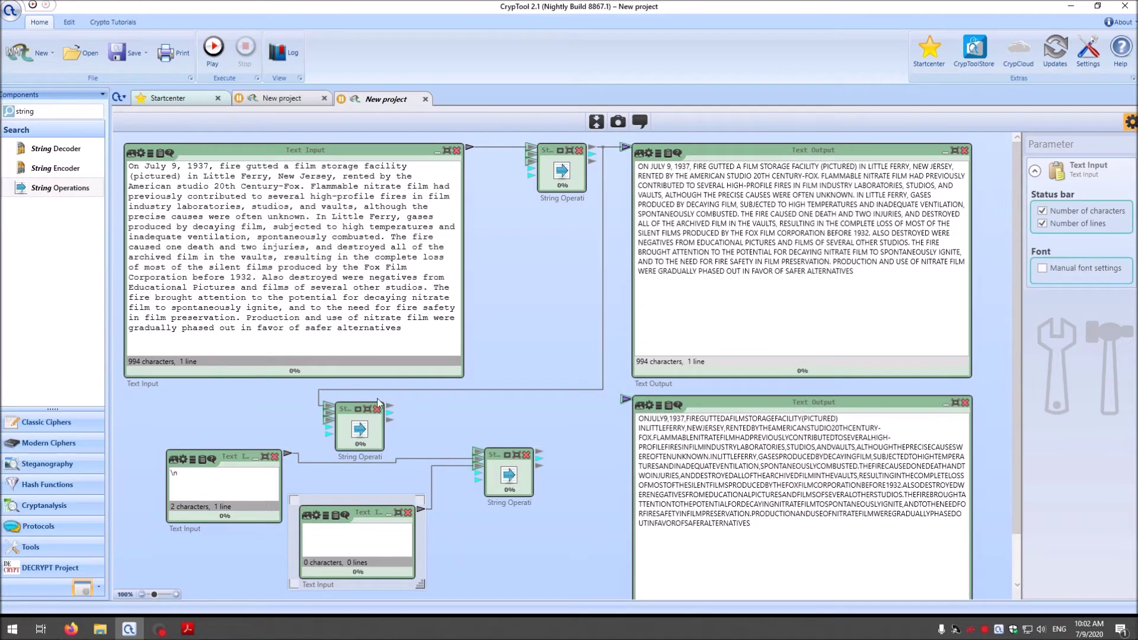
# Step: View the second Text Output enlarged while the workspace runs, and return to the full workspace view
pyautogui.doubleClick(817, 418)
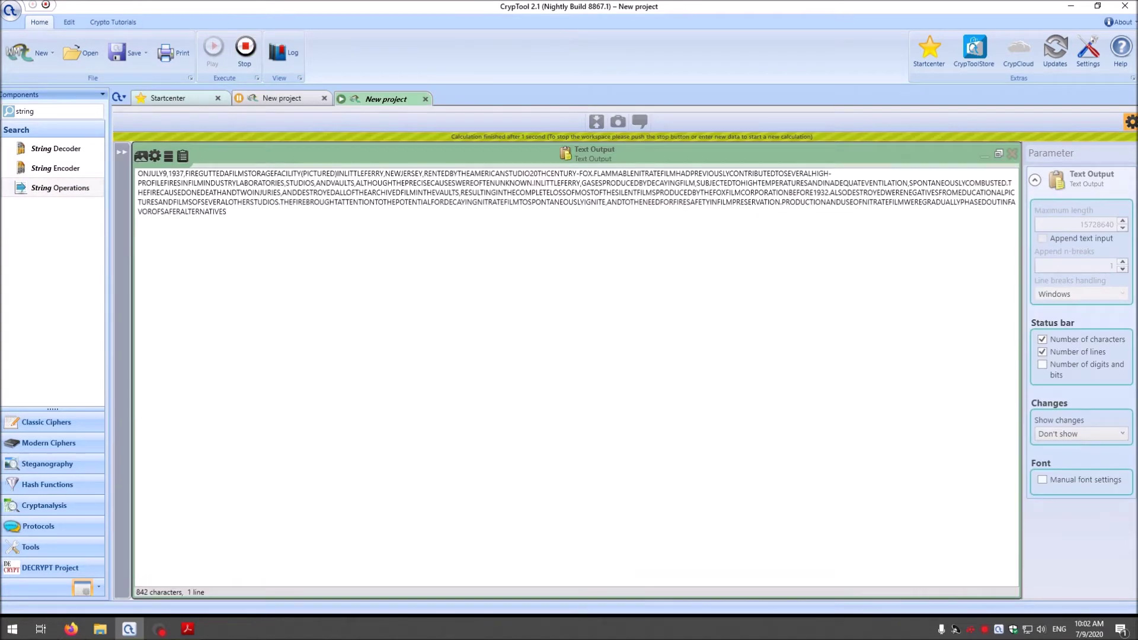
pyautogui.click(999, 154)
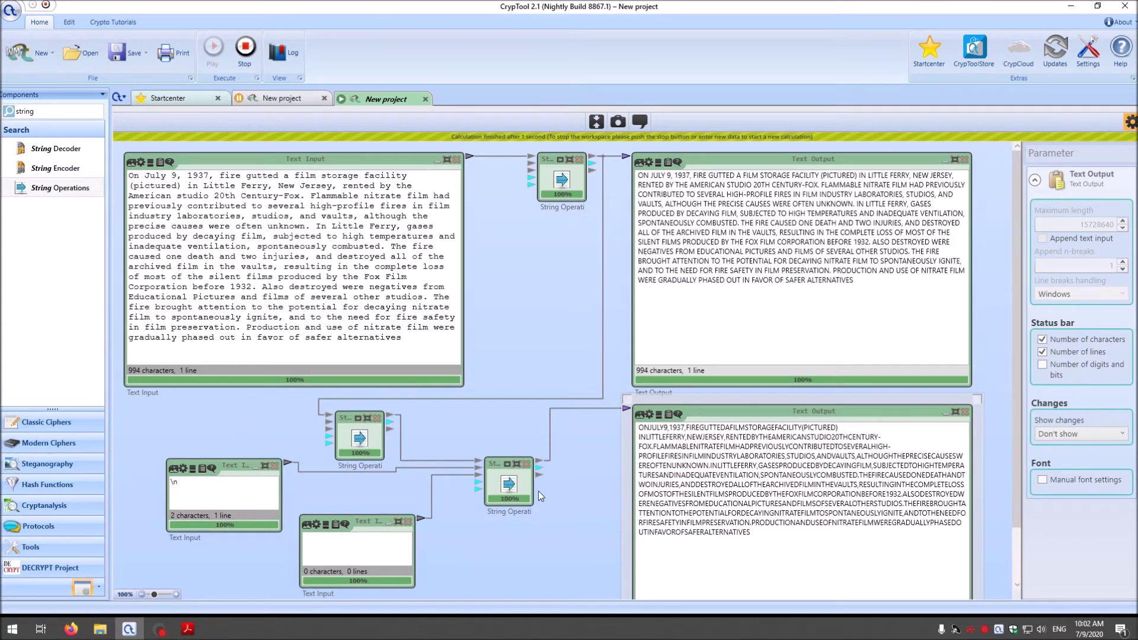
# Step: Change the search text in the first small Text Input to \r\n
pyautogui.doubleClick(174, 481)
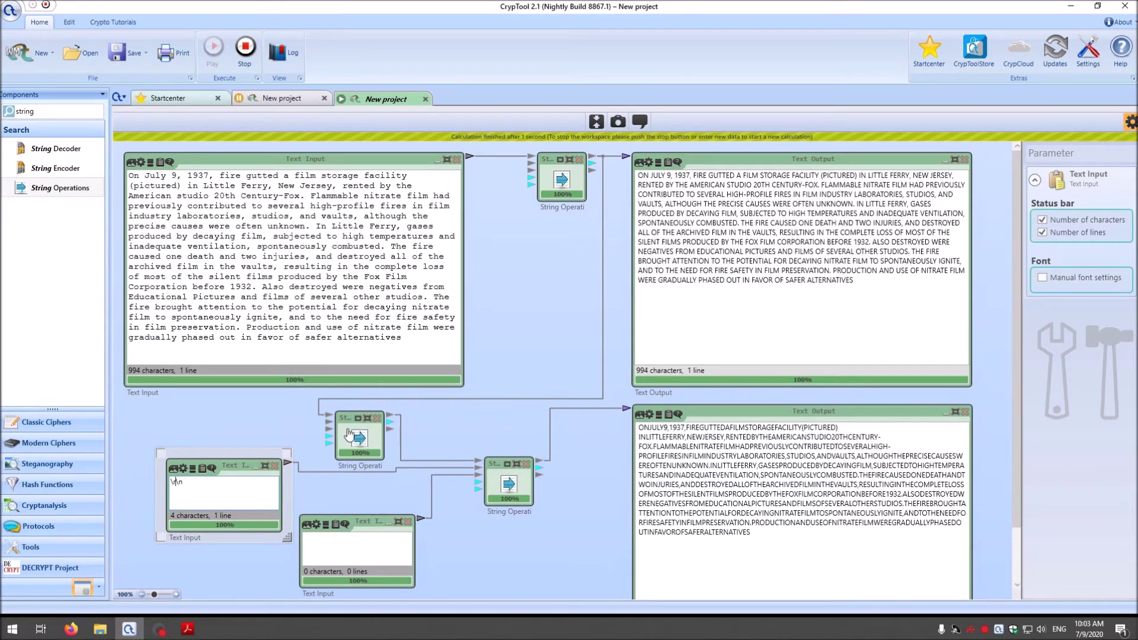
pyautogui.click(374, 526)
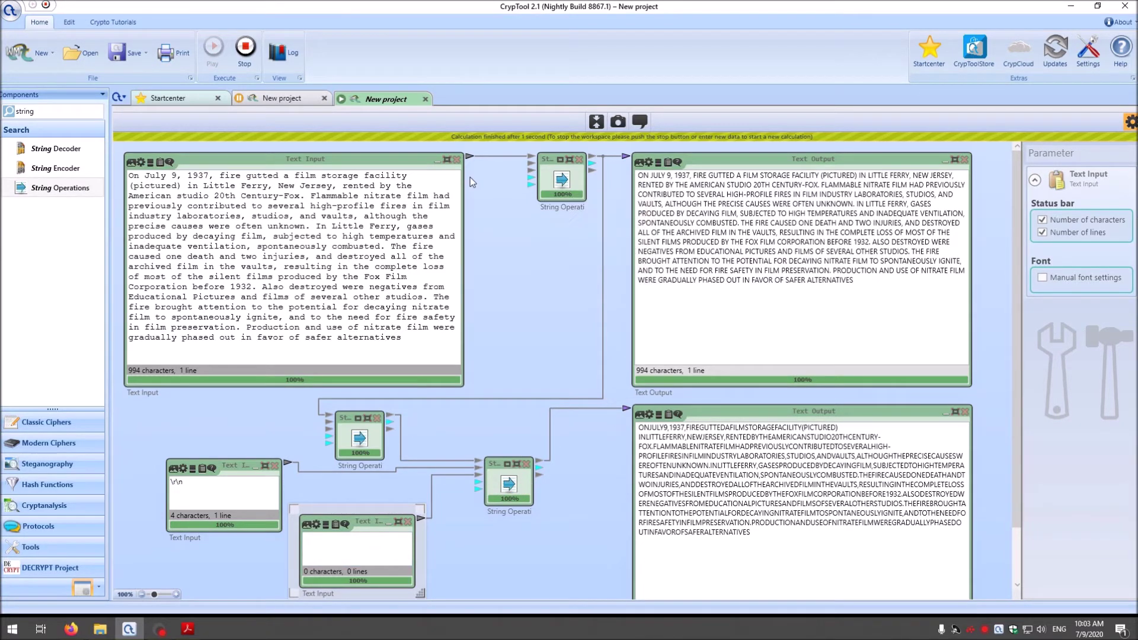
pyautogui.click(436, 246)
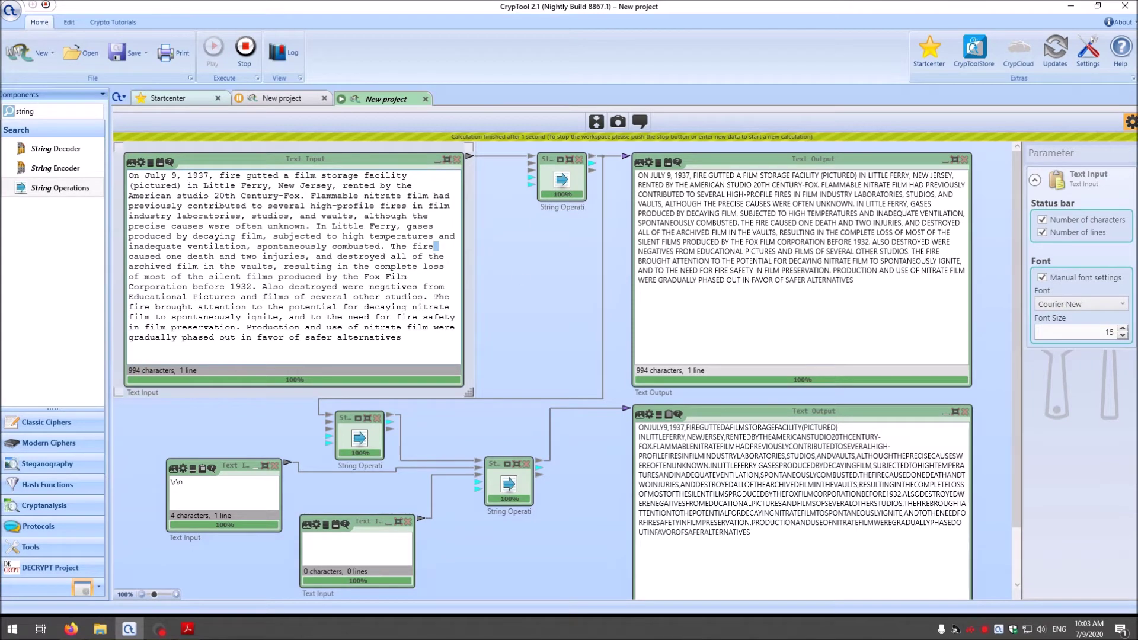
# Step: Enlarge the second Text Output to examine the line break after "HIGH-", and restore the workspace view
pyautogui.doubleClick(760, 406)
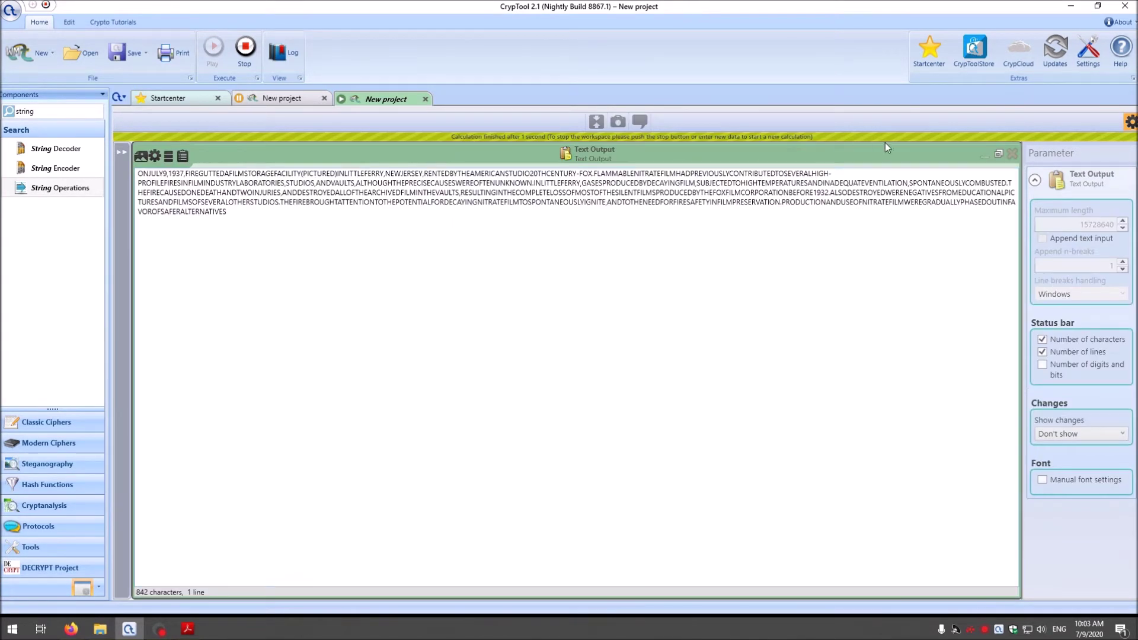
pyautogui.moveTo(833, 173); pyautogui.dragTo(841, 184)
pyautogui.click(835, 184)
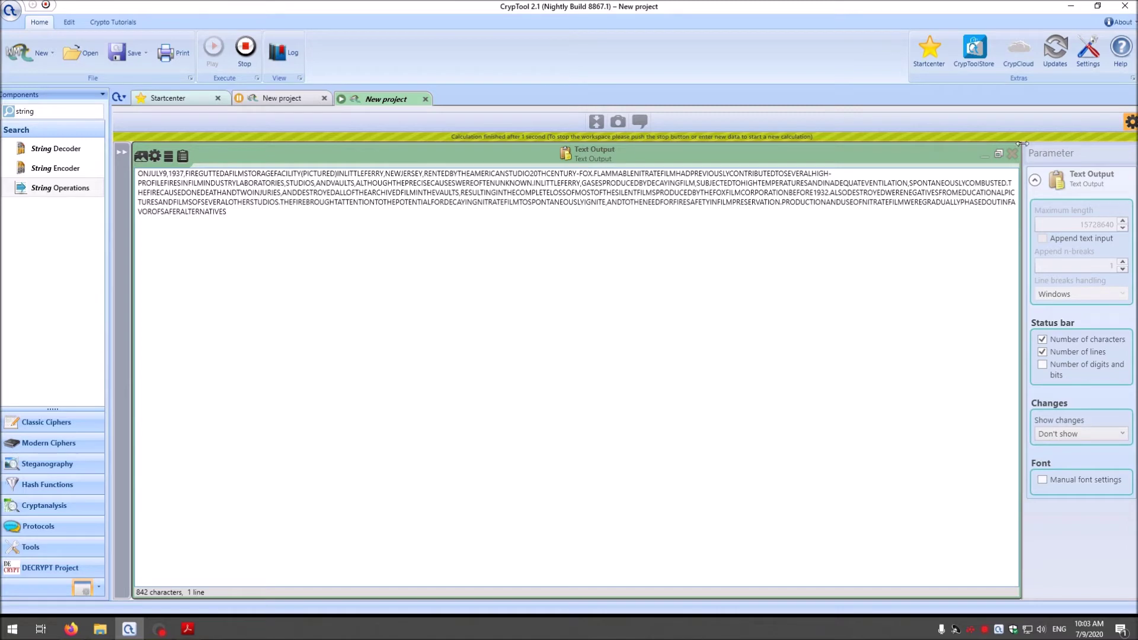
pyautogui.click(998, 153)
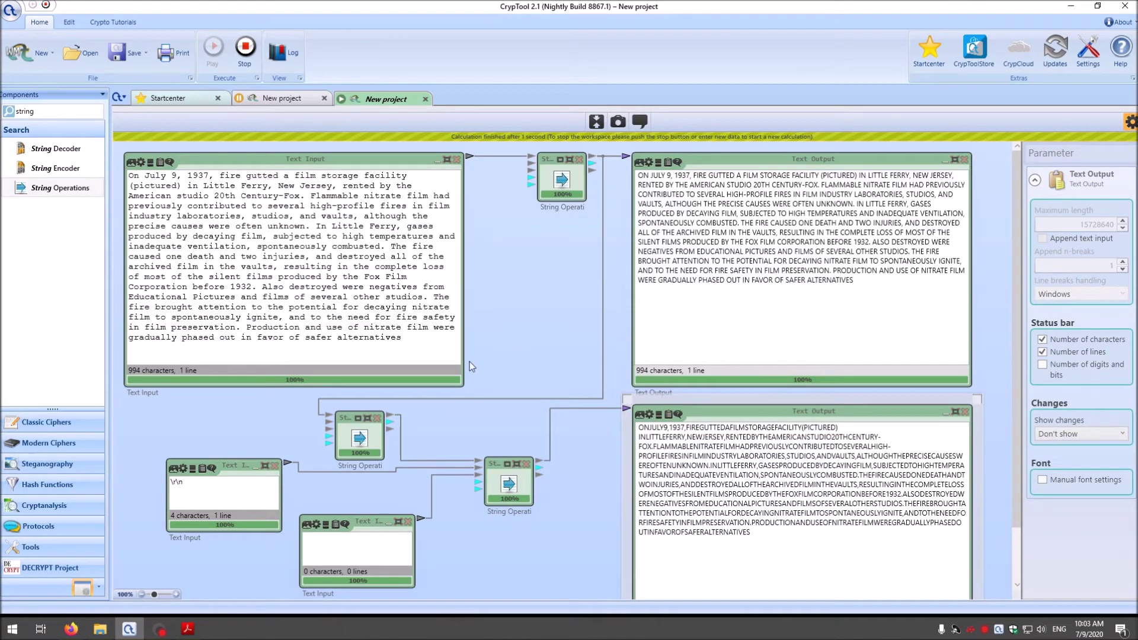
# Step: Insert three line breaks before "The fire caused one death" in the main Text Input
pyautogui.click(552, 399)
pyautogui.click(537, 369)
pyautogui.click(306, 158)
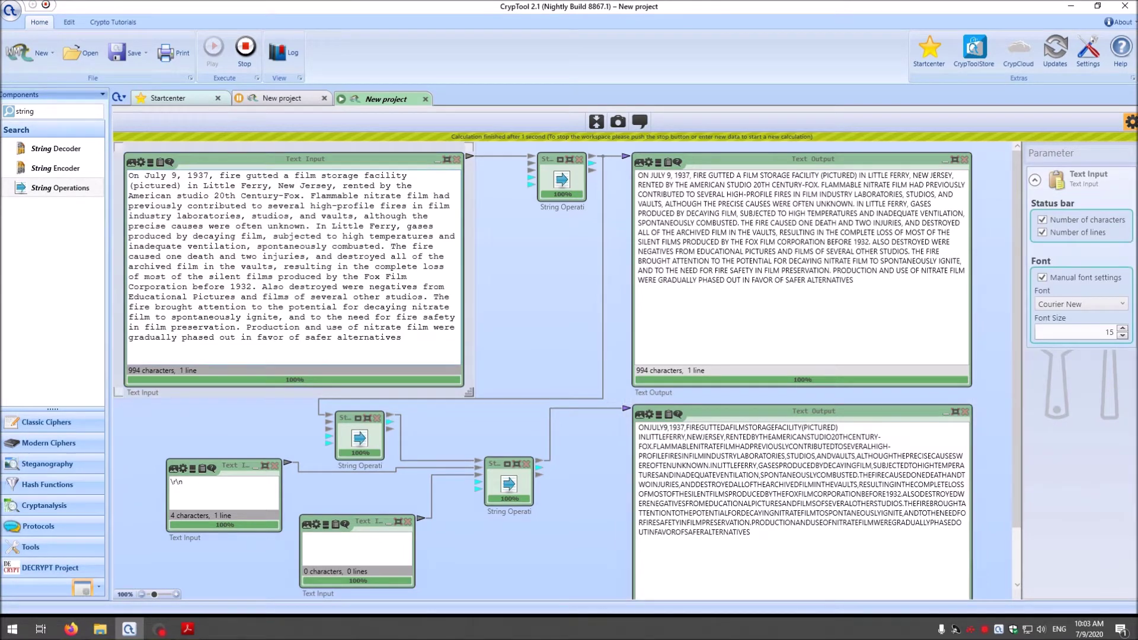
pyautogui.press('Return')
pyautogui.press('Return')
pyautogui.press('Return')
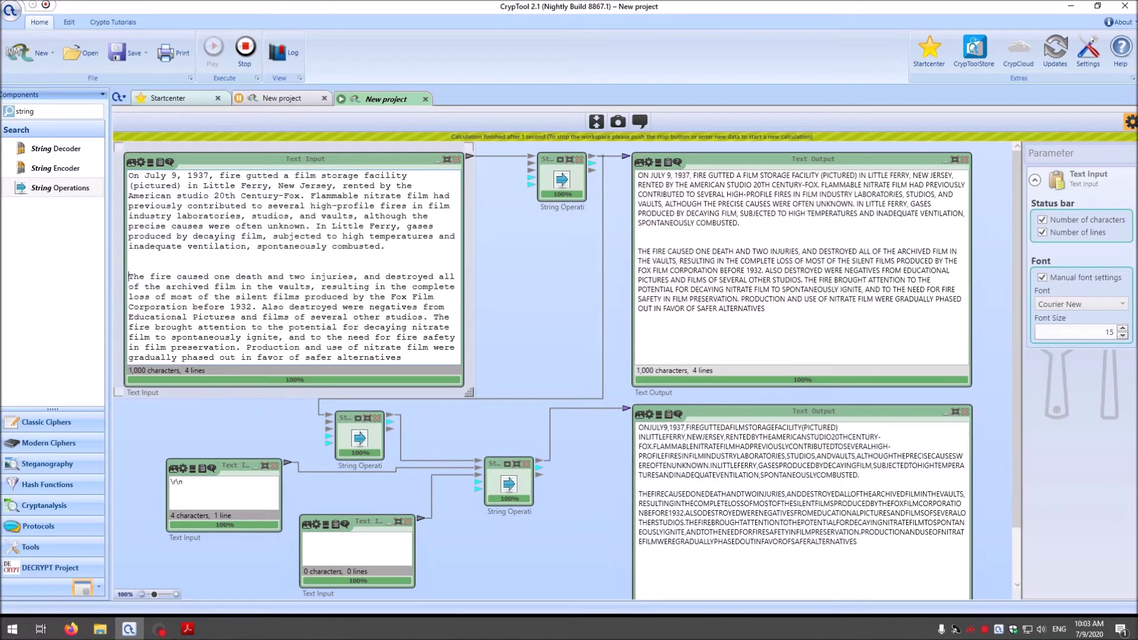
# Step: Try \n\r as the search text in the first small Text Input, and replace it with an actual line break
pyautogui.click(182, 482)
pyautogui.hotkey('ctrl', 'a')
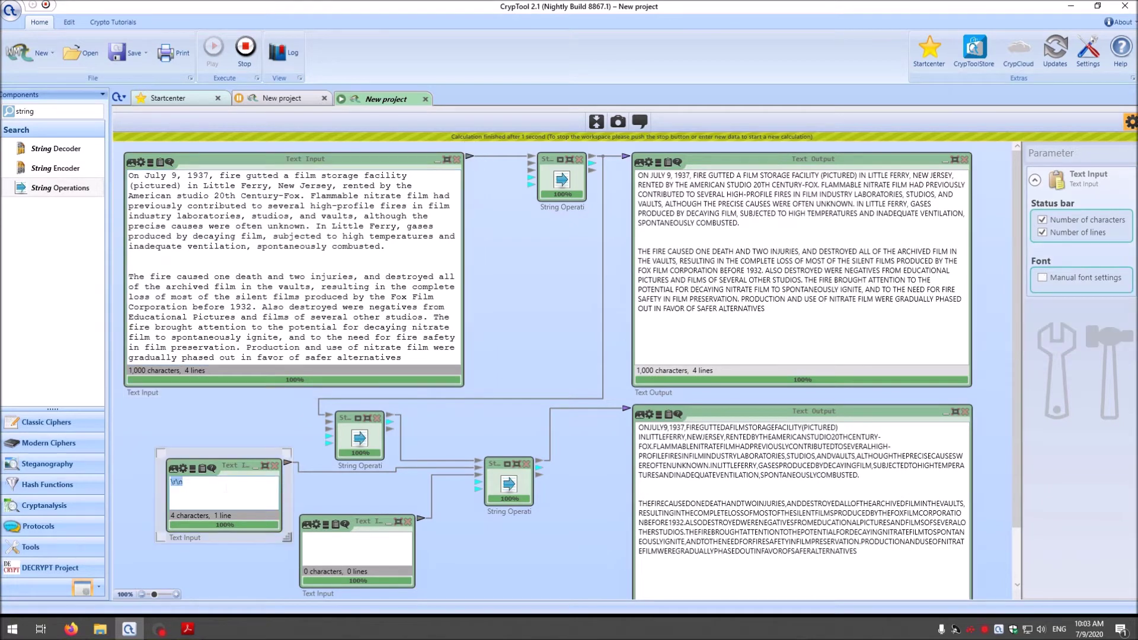
pyautogui.write('\\n\\r')
pyautogui.hotkey('ctrl', 'a')
pyautogui.press('Return')
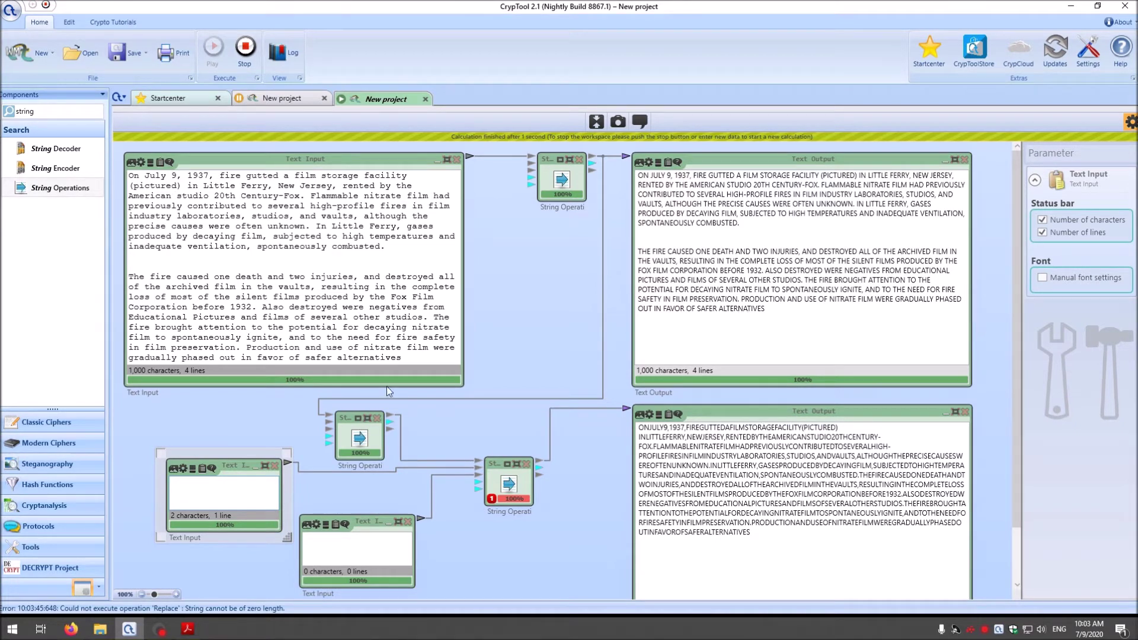
# Step: Try adding more blank lines before "The fire caused one death" in the main Text Input
pyautogui.click(129, 256)
pyautogui.press('Return')
pyautogui.press('Return')
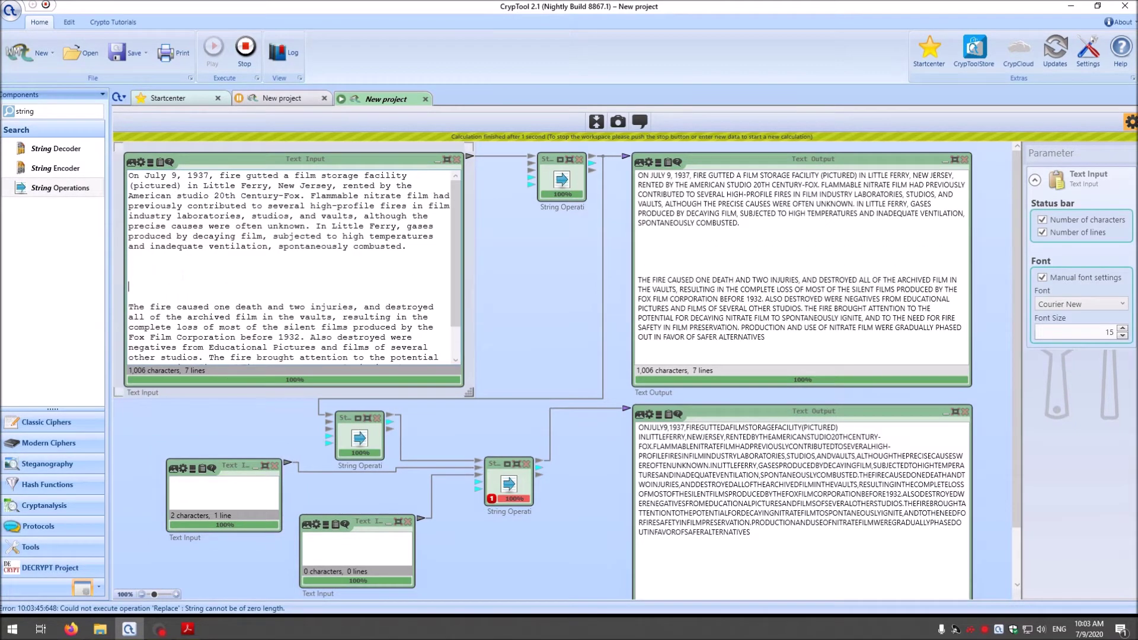
pyautogui.press('BackSpace')
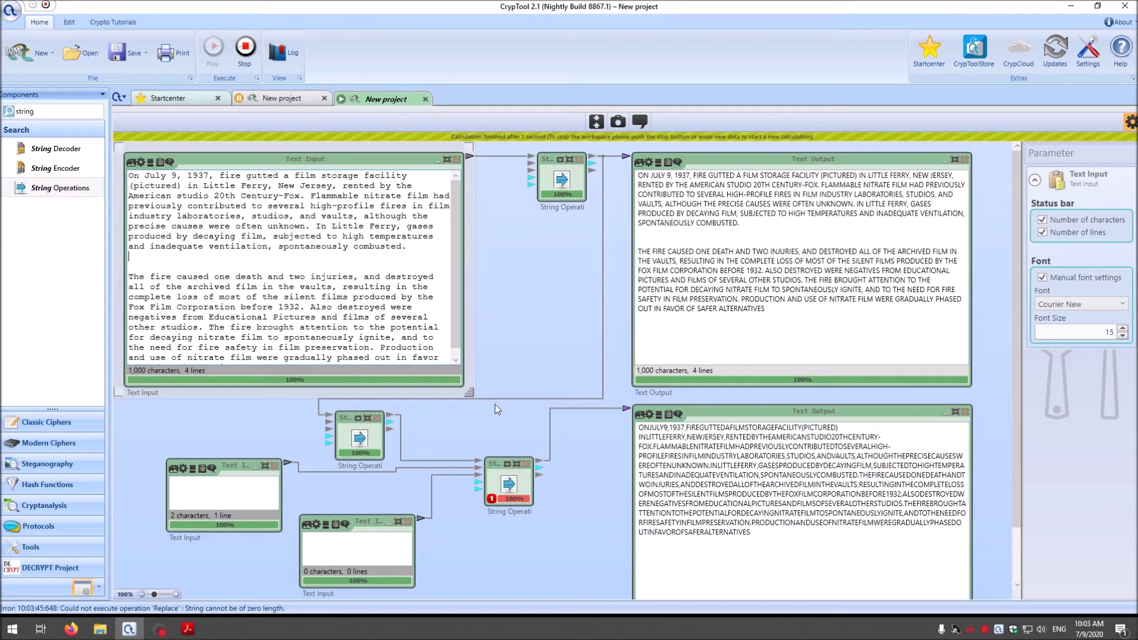
pyautogui.press('Return')
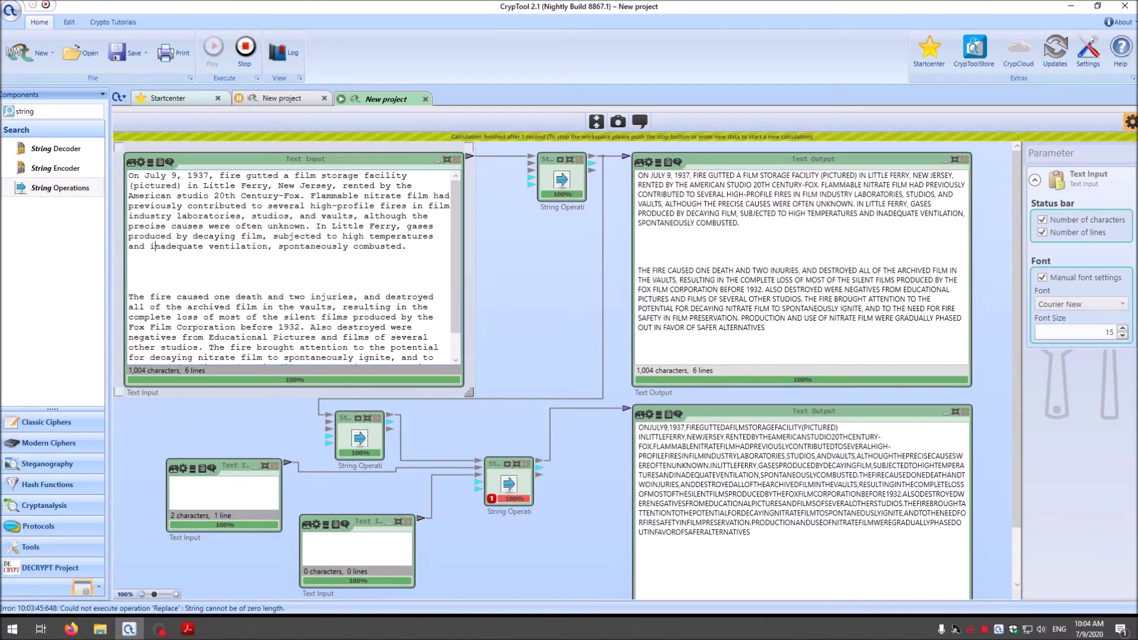
# Step: Delete the blank lines before "The fire caused" in the main Text Input, and remove and retype the hyphen in "Century-Fox"
pyautogui.press('Delete')
pyautogui.press('Delete')
pyautogui.press('Delete')
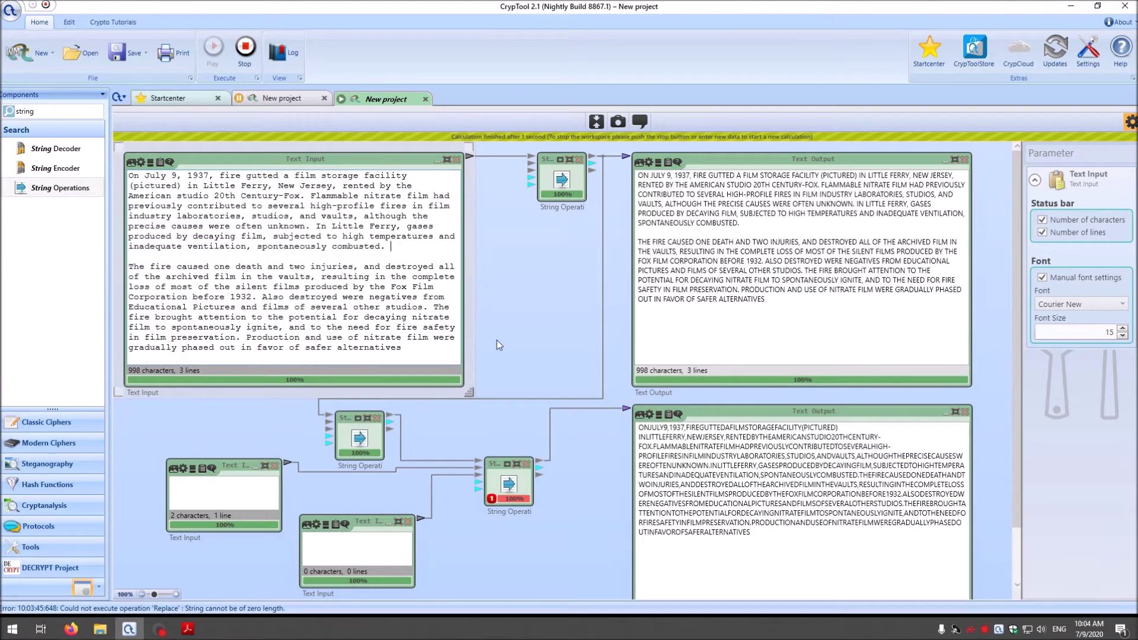
pyautogui.click(546, 354)
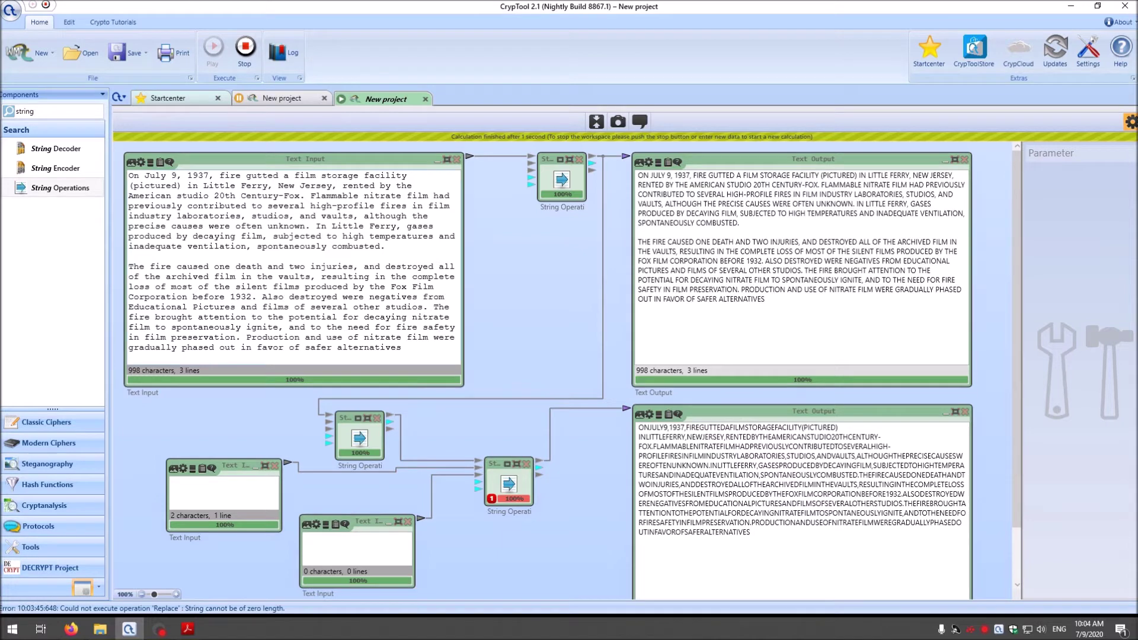
pyautogui.click(391, 246)
pyautogui.press('Delete')
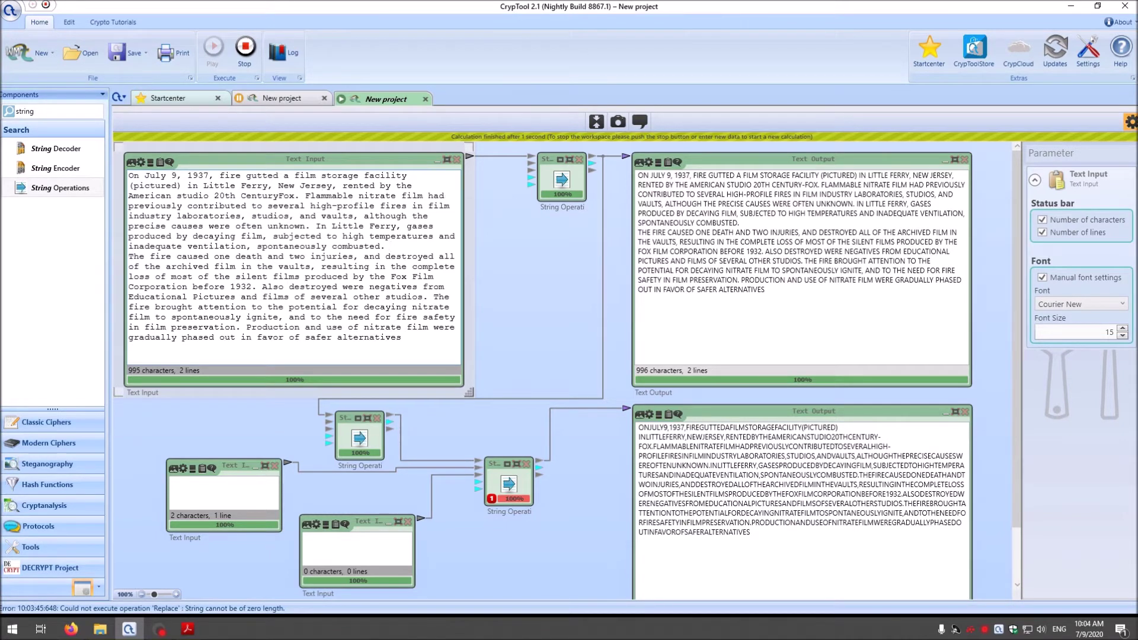
pyautogui.press('BackSpace')
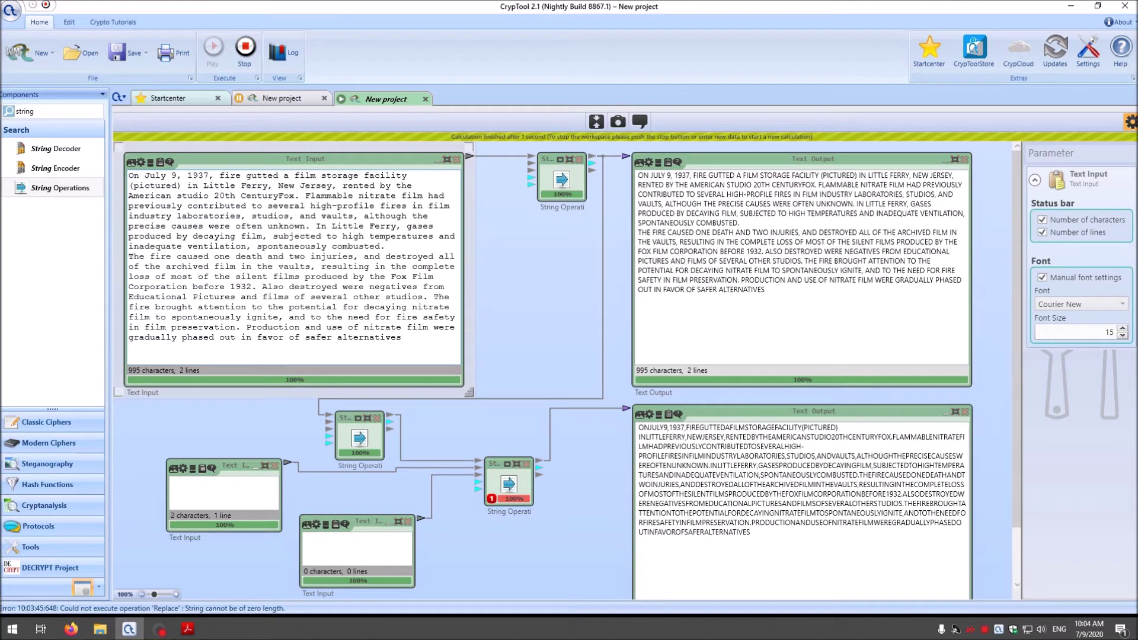
pyautogui.write('-')
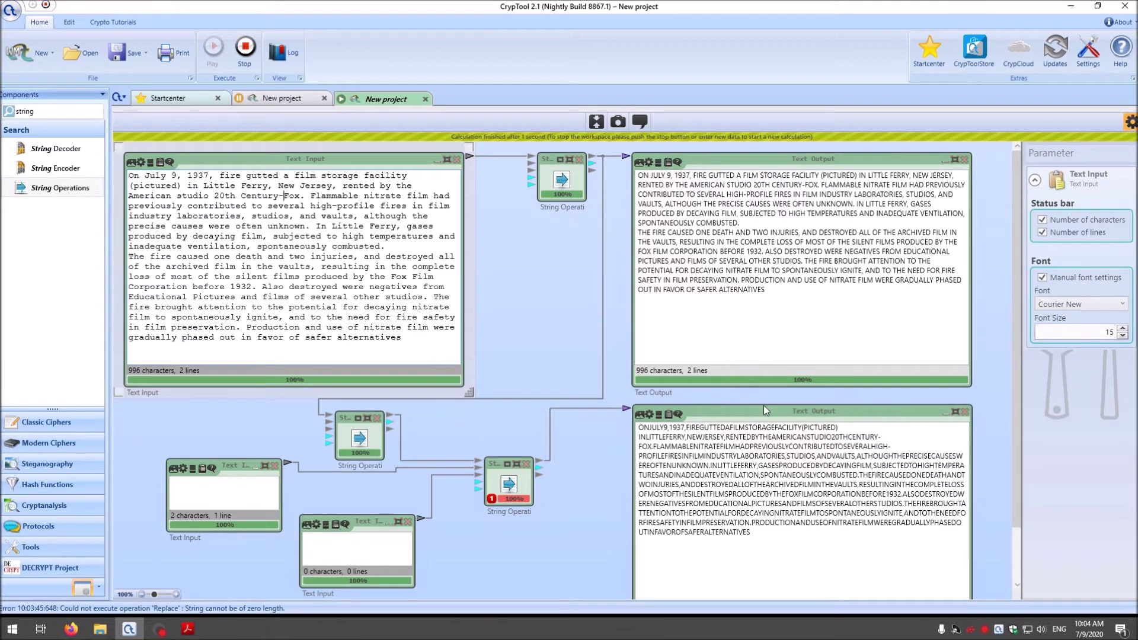
# Step: Stop the workspace, and move the second Text Output aside with its incoming connection deleted
pyautogui.click(245, 50)
pyautogui.moveTo(727, 414); pyautogui.dragTo(911, 416)
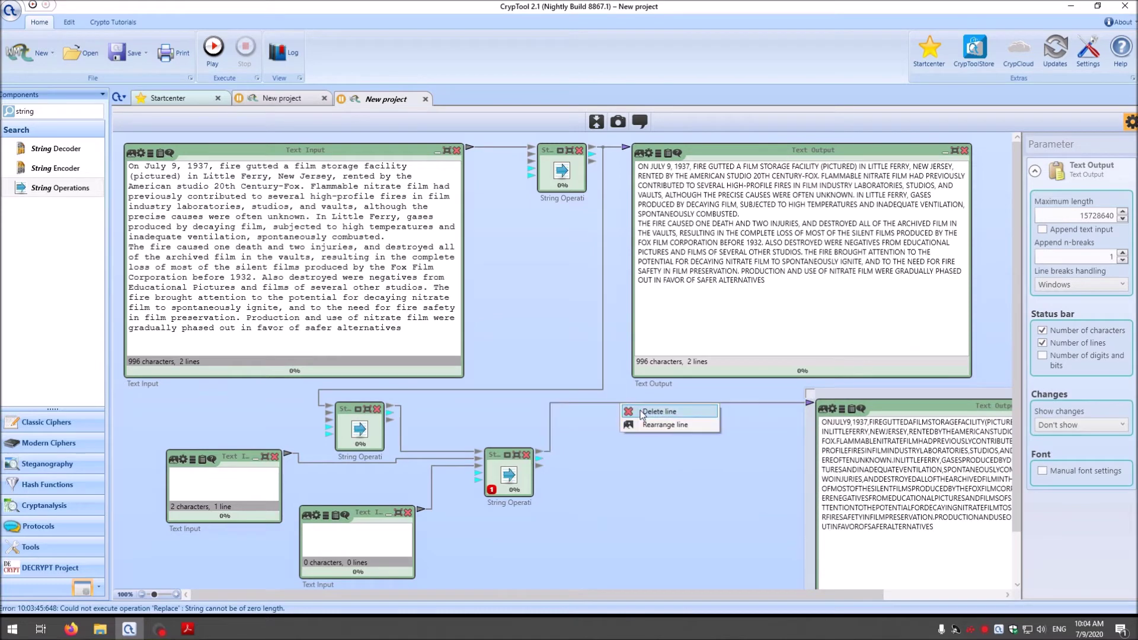
# Step: Duplicate the Replace component and its two small Text Inputs beside the second Text Output, deleting the surplus String Operations copy
pyautogui.moveTo(578, 440); pyautogui.dragTo(205, 554)
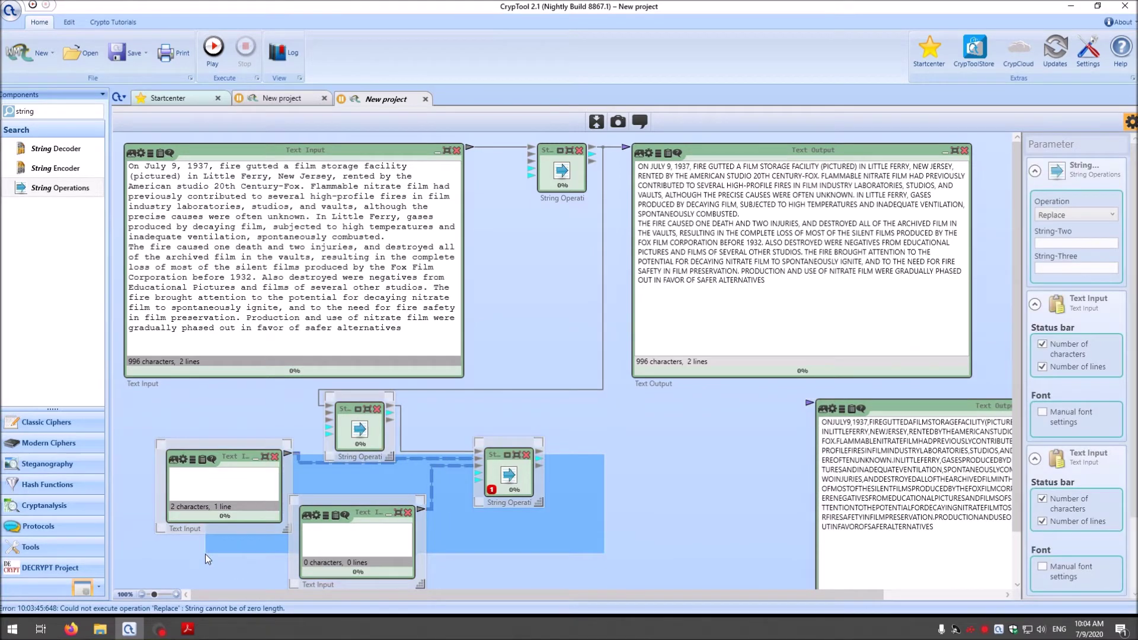
pyautogui.hotkey('ctrl', 'c')
pyautogui.hotkey('ctrl', 'v')
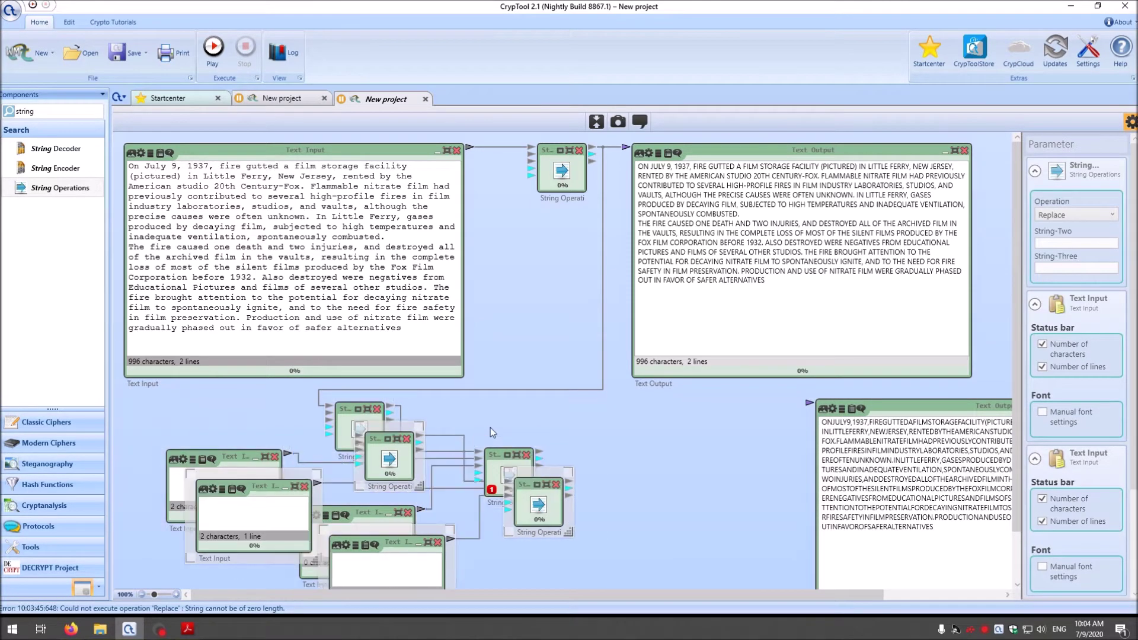
pyautogui.moveTo(389, 468); pyautogui.dragTo(652, 449)
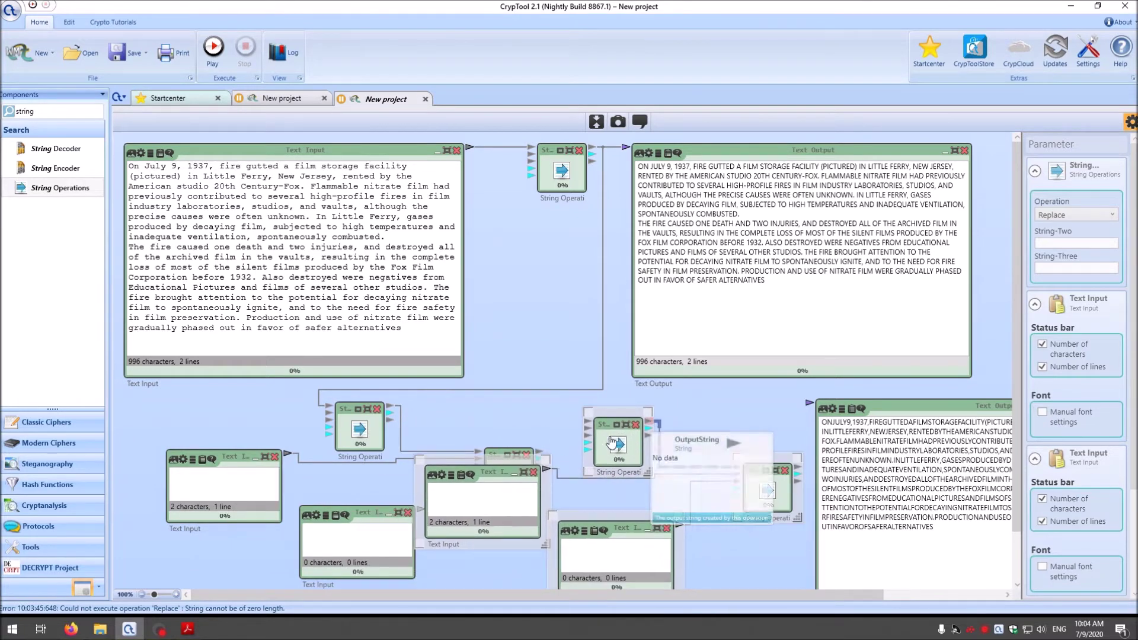
pyautogui.keyDown('ctrl'); pyautogui.scroll(-2, 493, 379); pyautogui.keyUp('ctrl')
pyautogui.moveTo(522, 380); pyautogui.dragTo(532, 435)
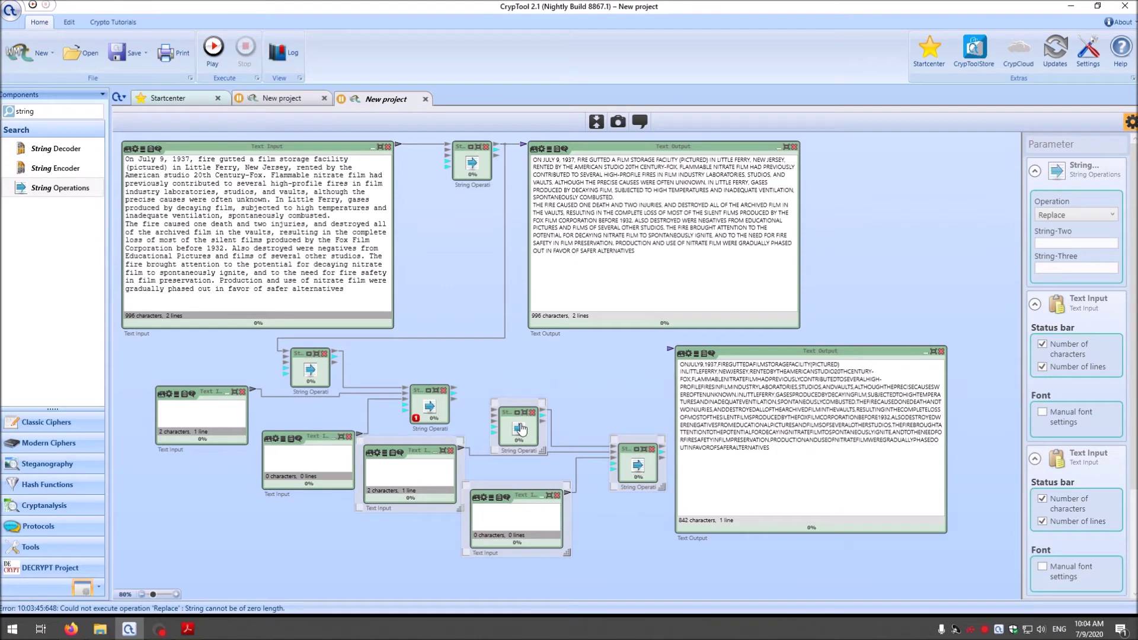
pyautogui.click(533, 412)
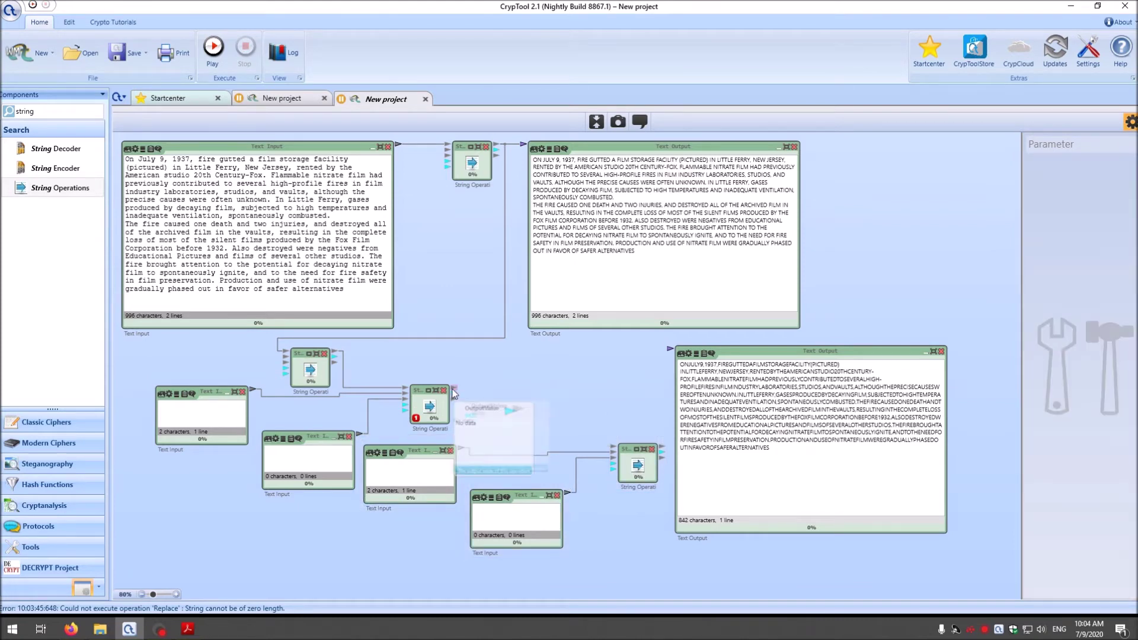
# Step: Chain the copied Replace component between the existing Replace and the second Text Output, with - as its search text
pyautogui.moveTo(454, 389); pyautogui.dragTo(615, 446)
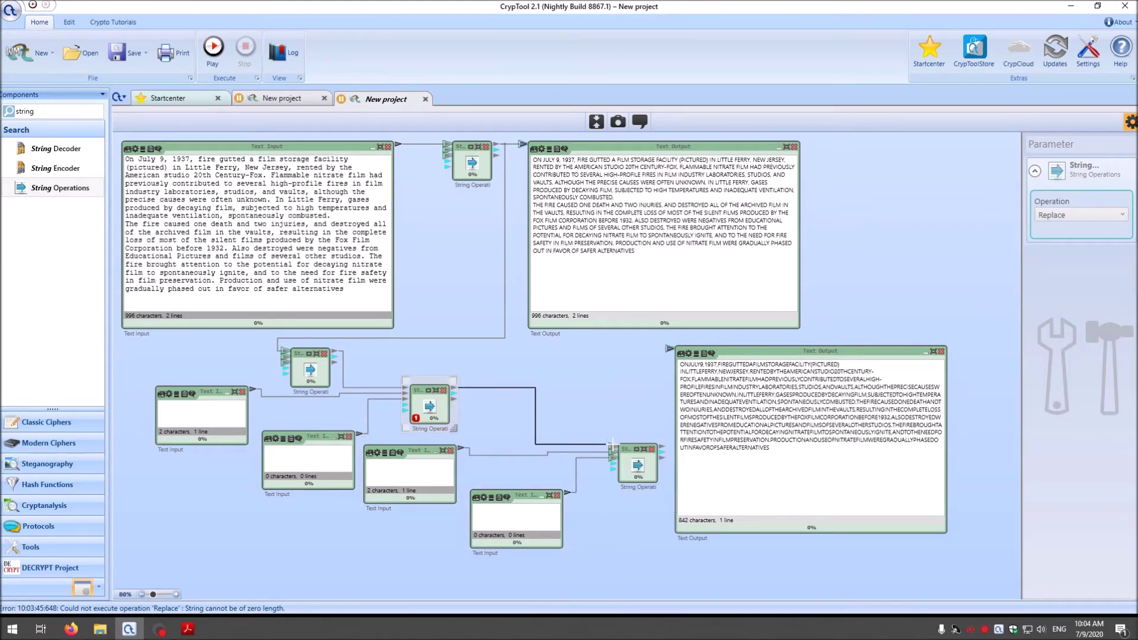
pyautogui.click(415, 469)
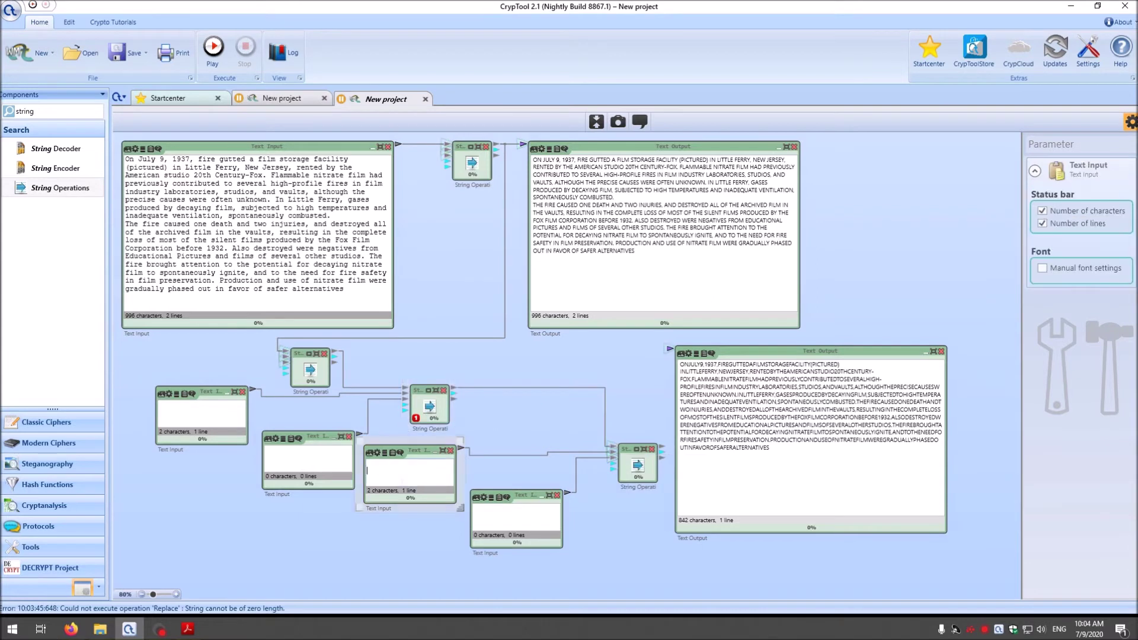
pyautogui.press('BackSpace')
pyautogui.click(658, 451)
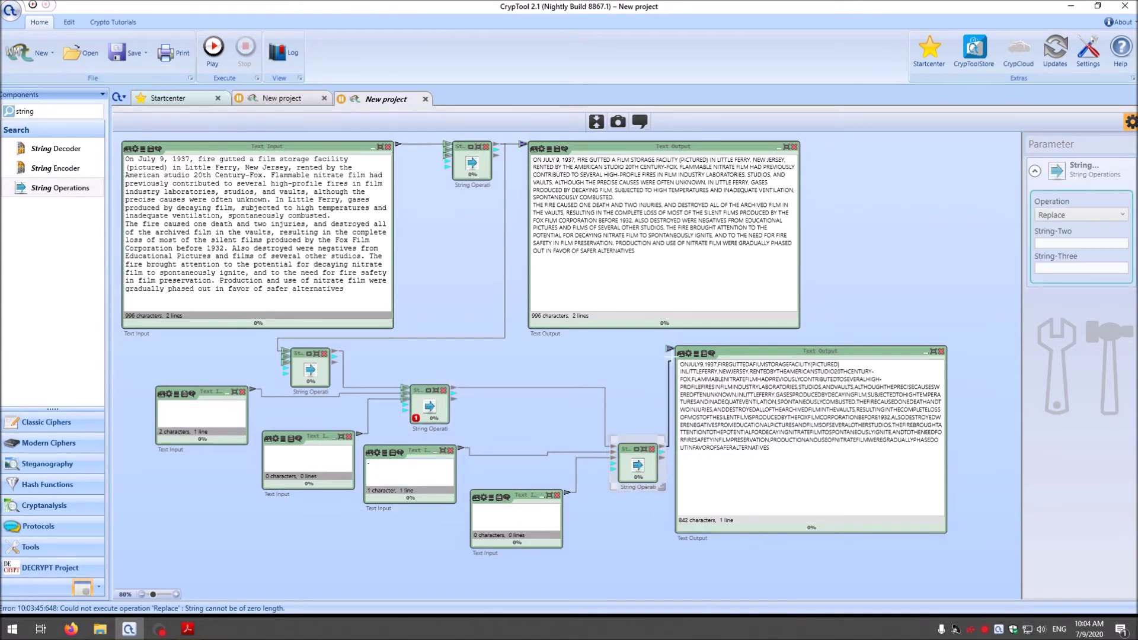
# Step: Run the workspace, examine the second Text Output enlarged, and restore the workspace view
pyautogui.click(214, 47)
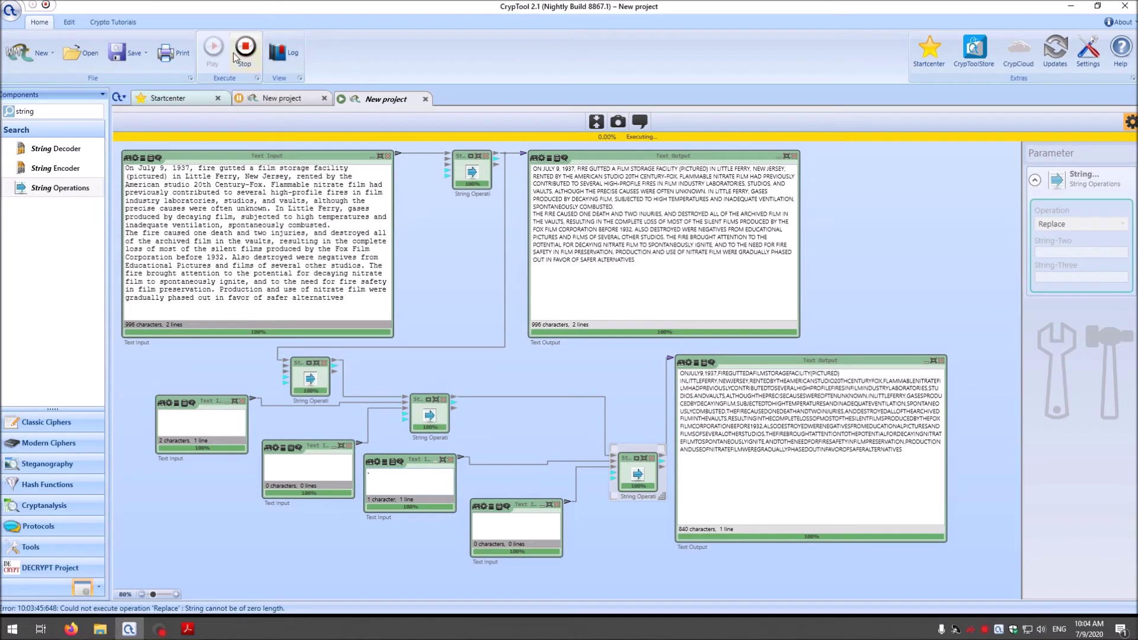
pyautogui.doubleClick(851, 360)
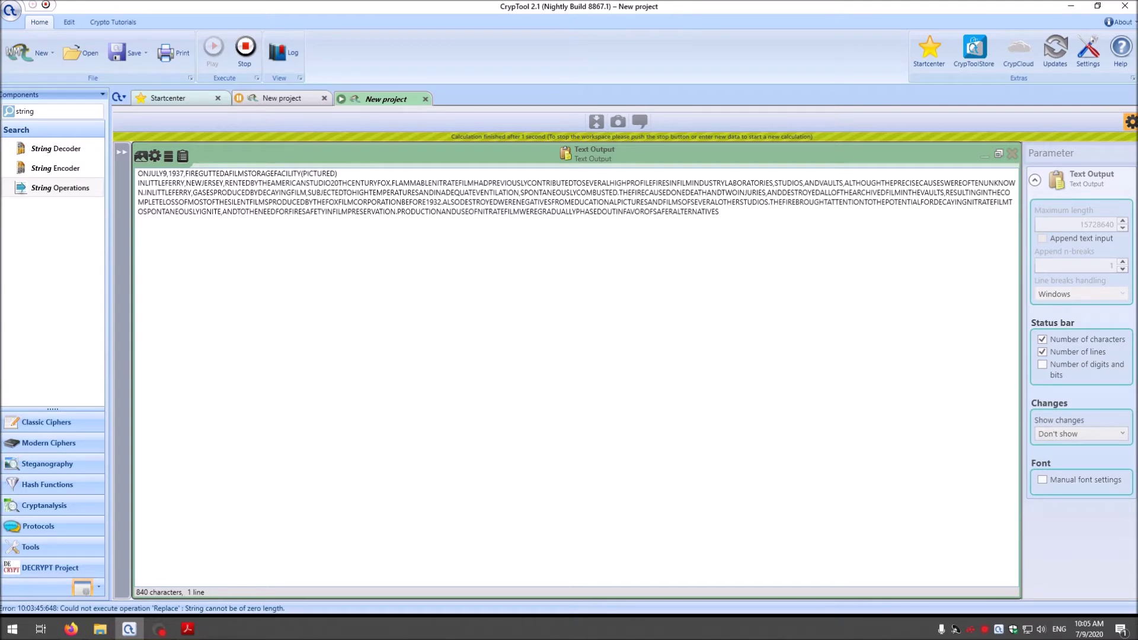
pyautogui.click(998, 153)
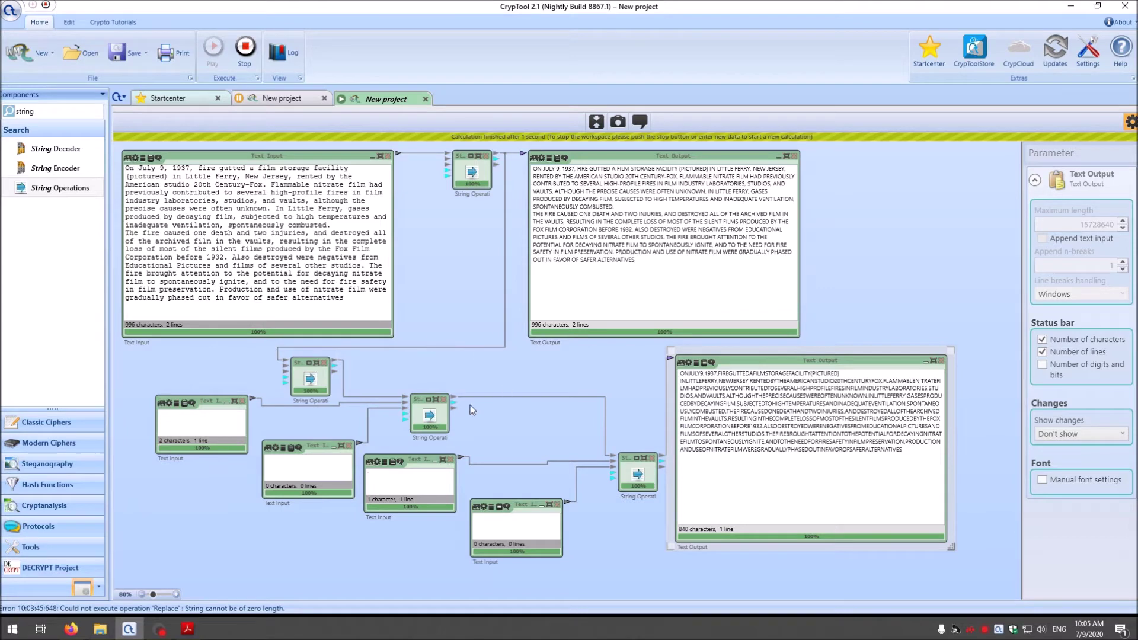
# Step: Change the last String Operations component's operation to RegexReplace with the workspace stopped, and run it again
pyautogui.click(641, 465)
pyautogui.click(245, 47)
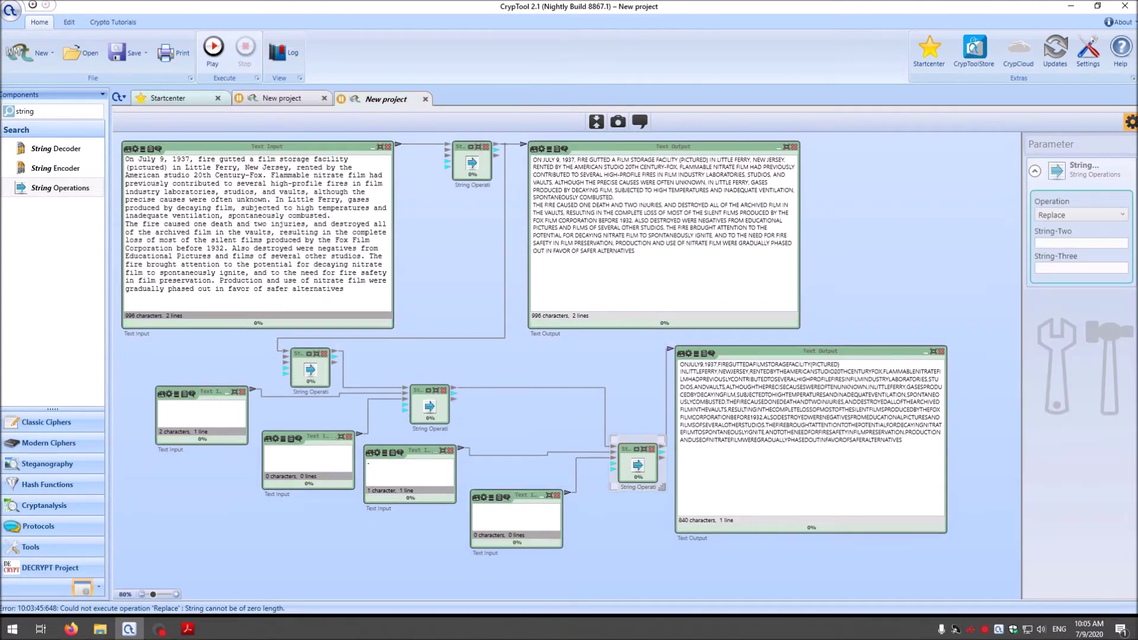
pyautogui.click(1064, 219)
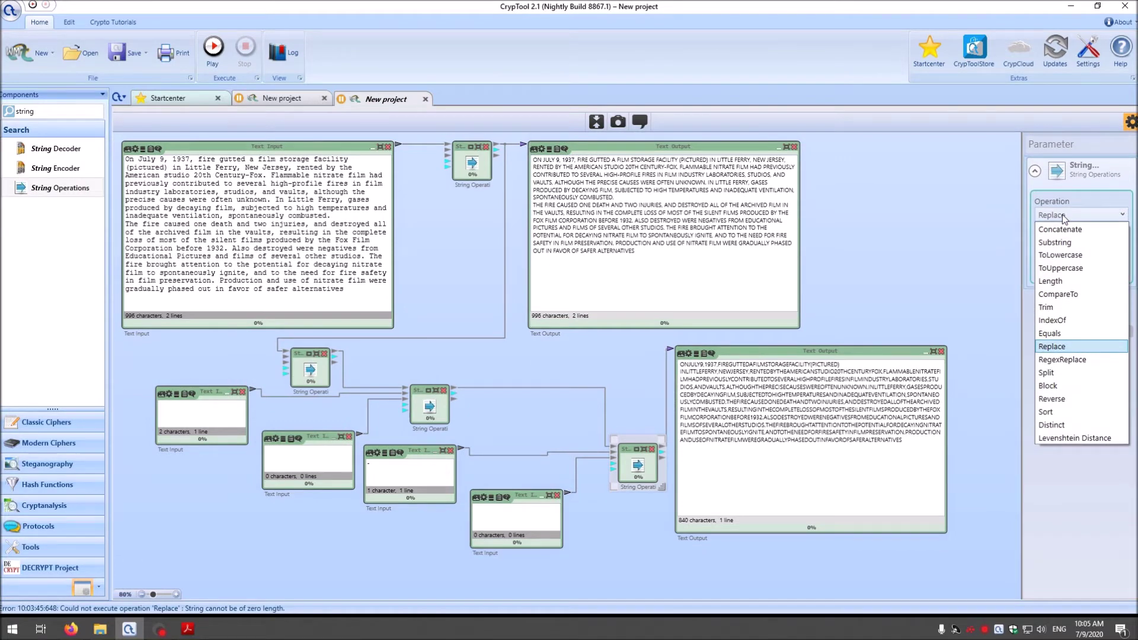
pyautogui.click(1076, 362)
pyautogui.press('F5')
# Step: Change the RegexReplace search text in its small Text Input to [-(),.]
pyautogui.click(368, 463)
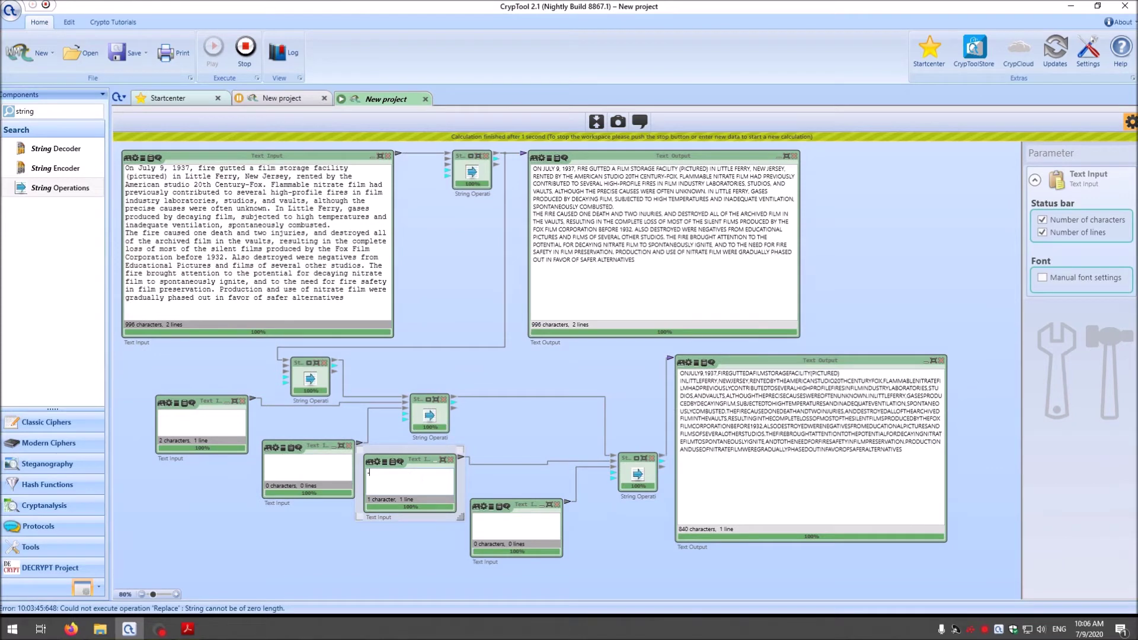
pyautogui.write('[-')
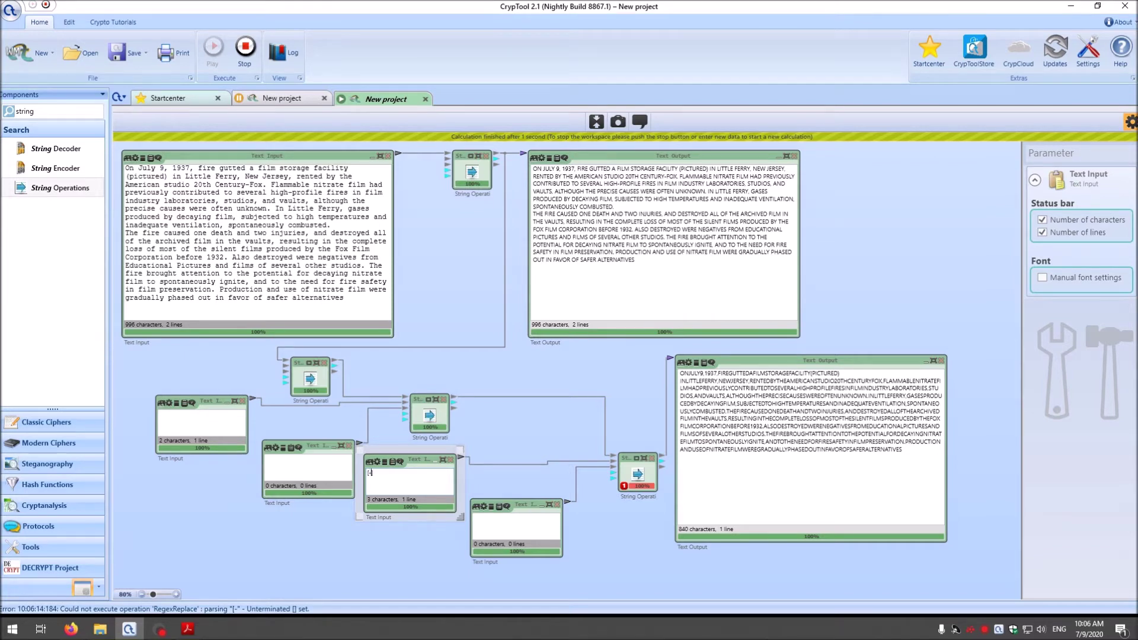
pyautogui.write('()')
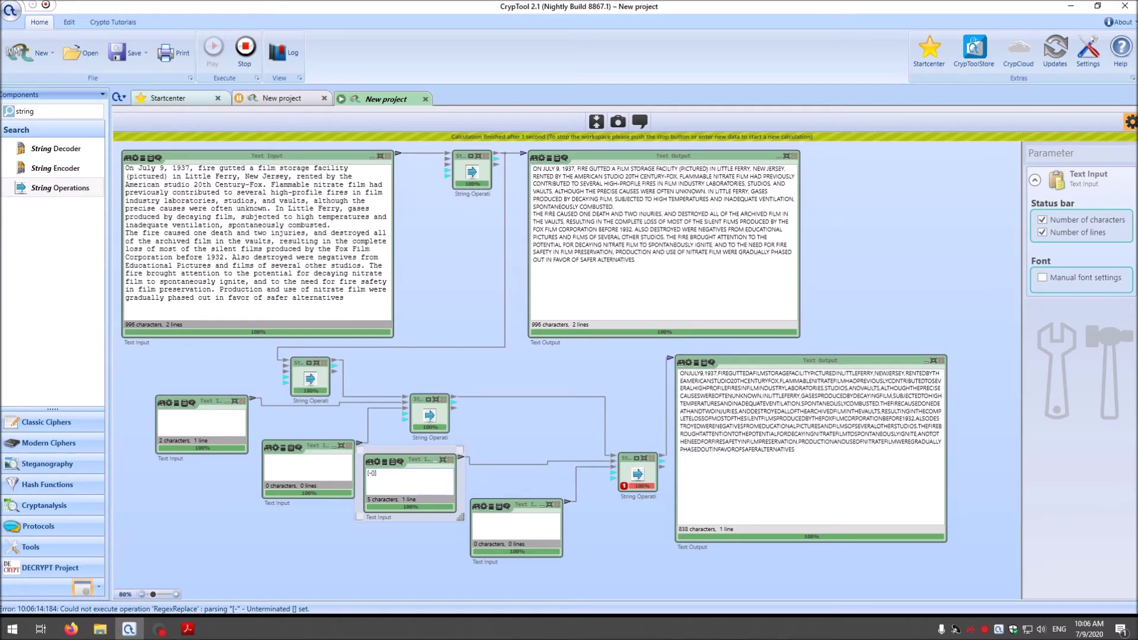
pyautogui.write(',')
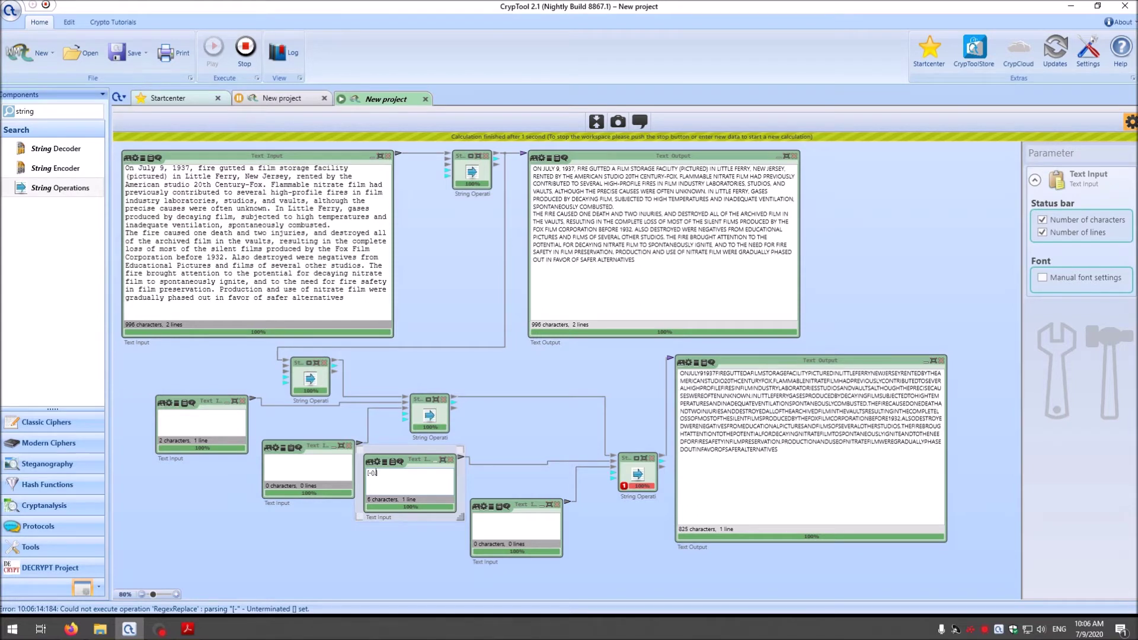
pyautogui.write('.')
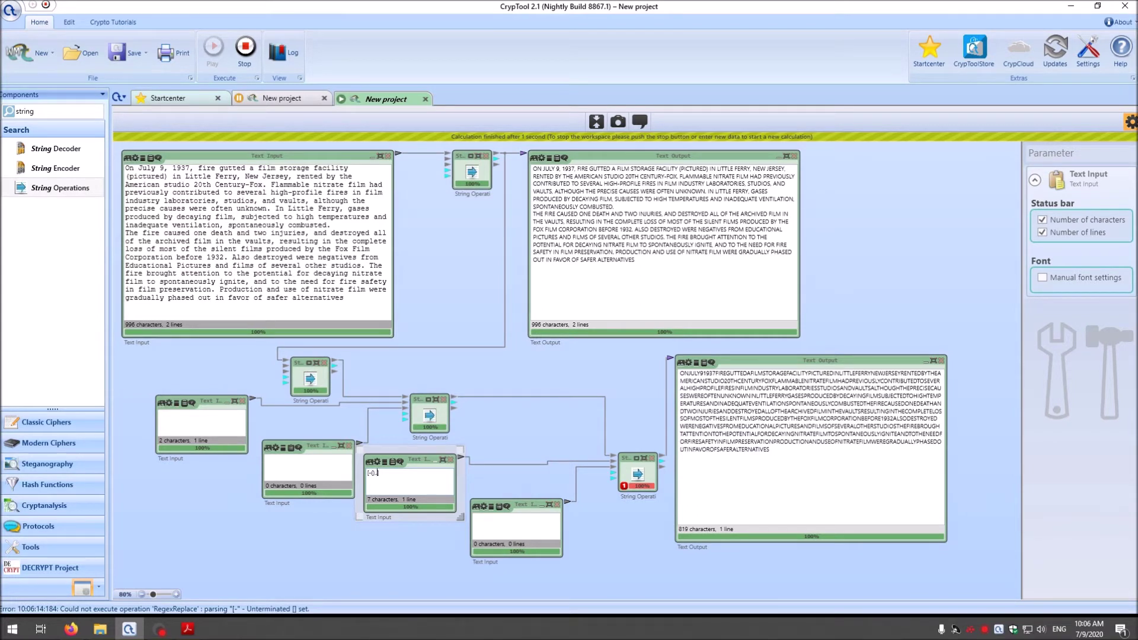
# Step: Examine the second Text Output enlarged, and extend the RegexReplace search pattern to [-(),.0123456789]
pyautogui.doubleClick(774, 363)
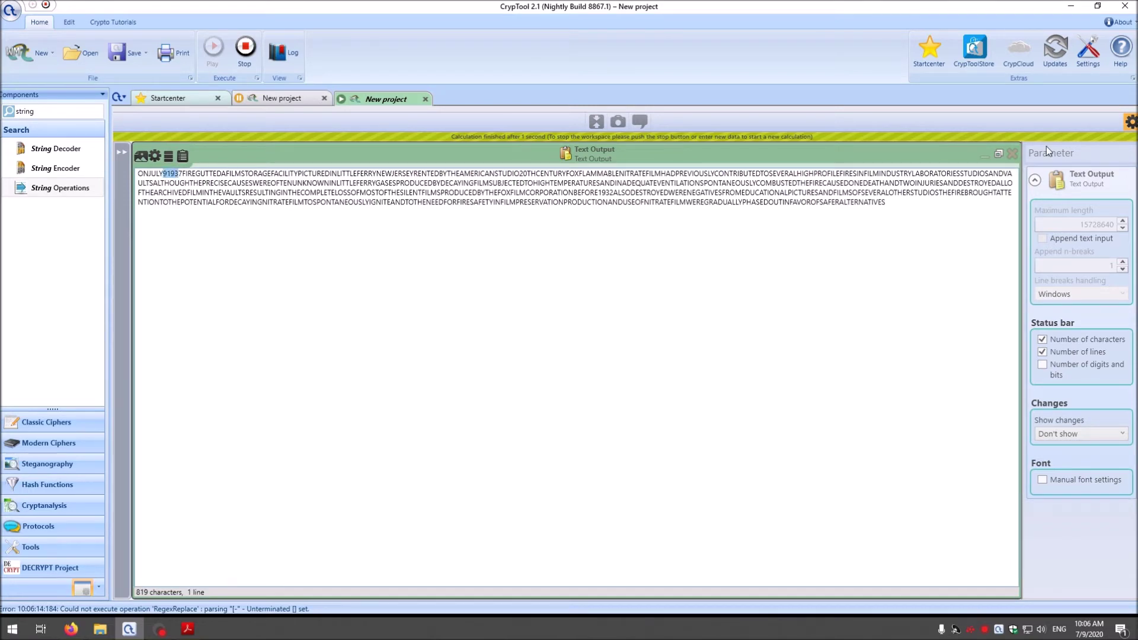
pyautogui.click(998, 155)
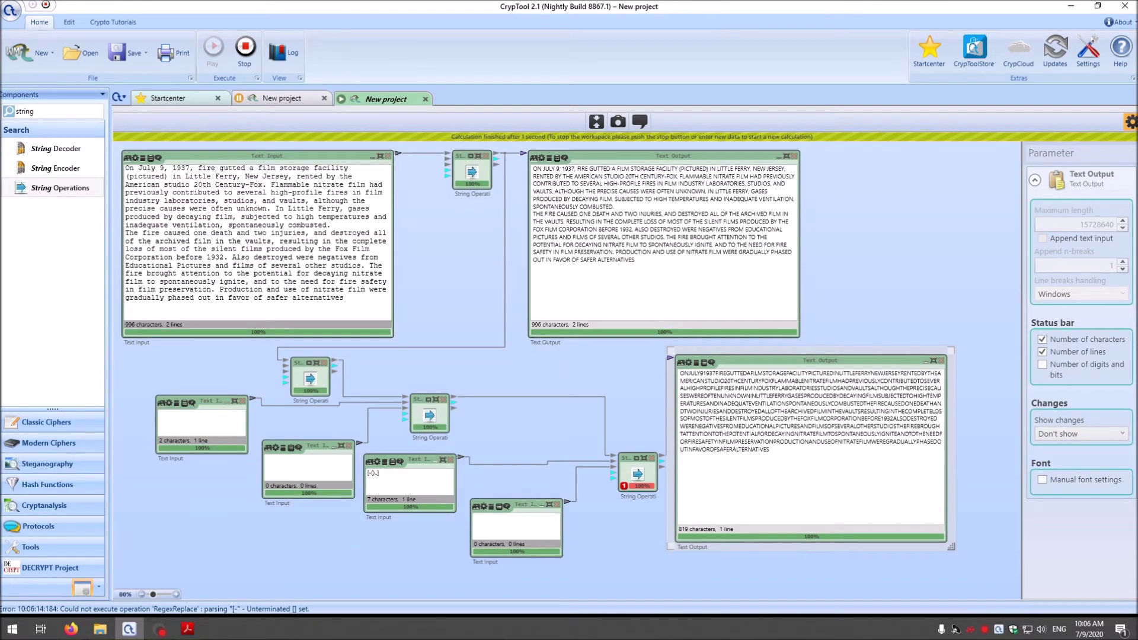
pyautogui.click(378, 473)
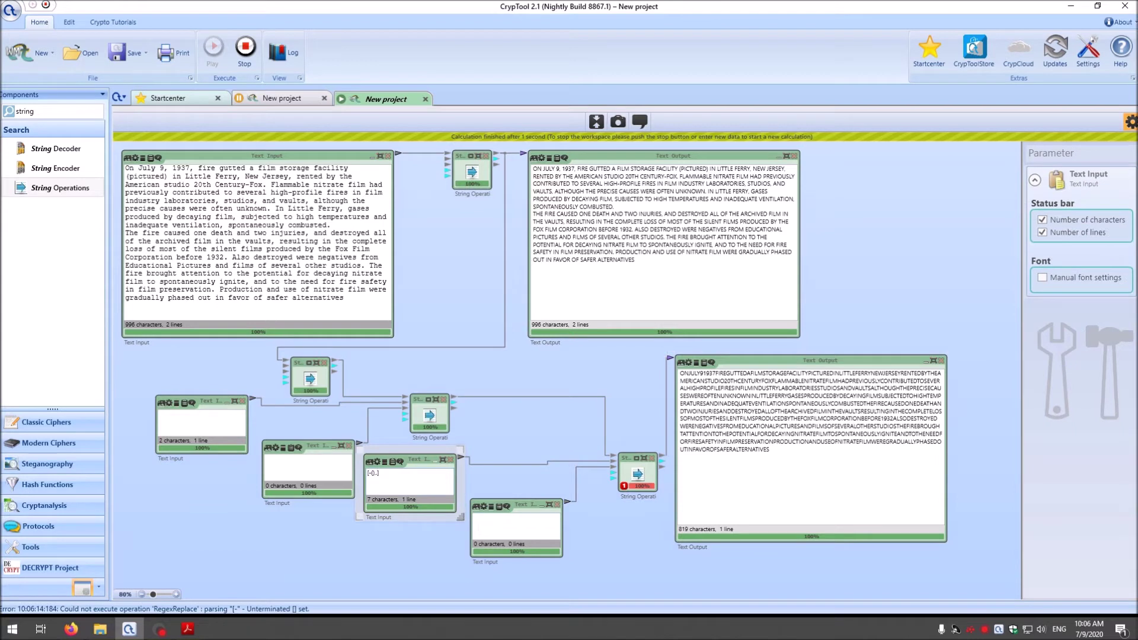
pyautogui.write('0123456789')
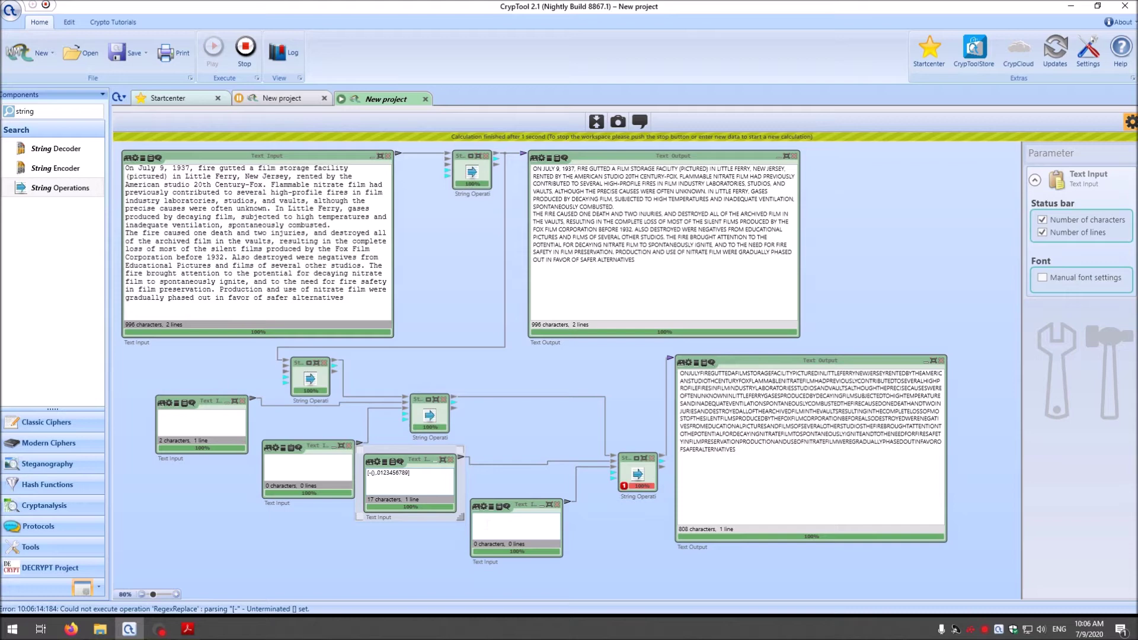
# Step: Restart the workspace with the extended pattern, examine the second Text Output enlarged, and restore the workspace view
pyautogui.doubleClick(702, 412)
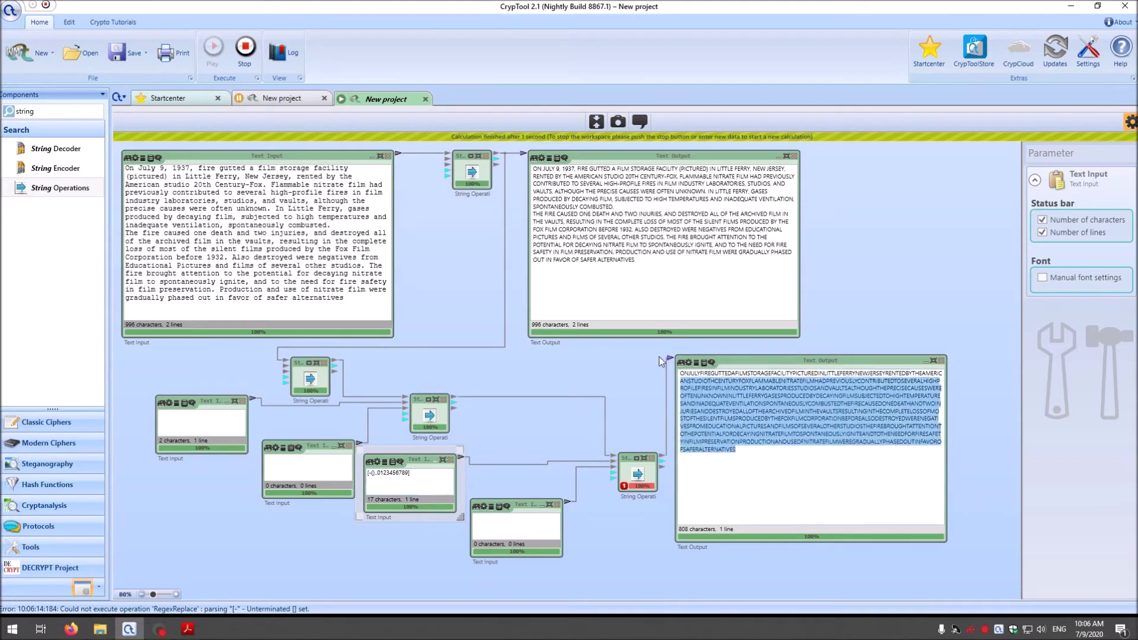
pyautogui.click(243, 47)
pyautogui.click(213, 47)
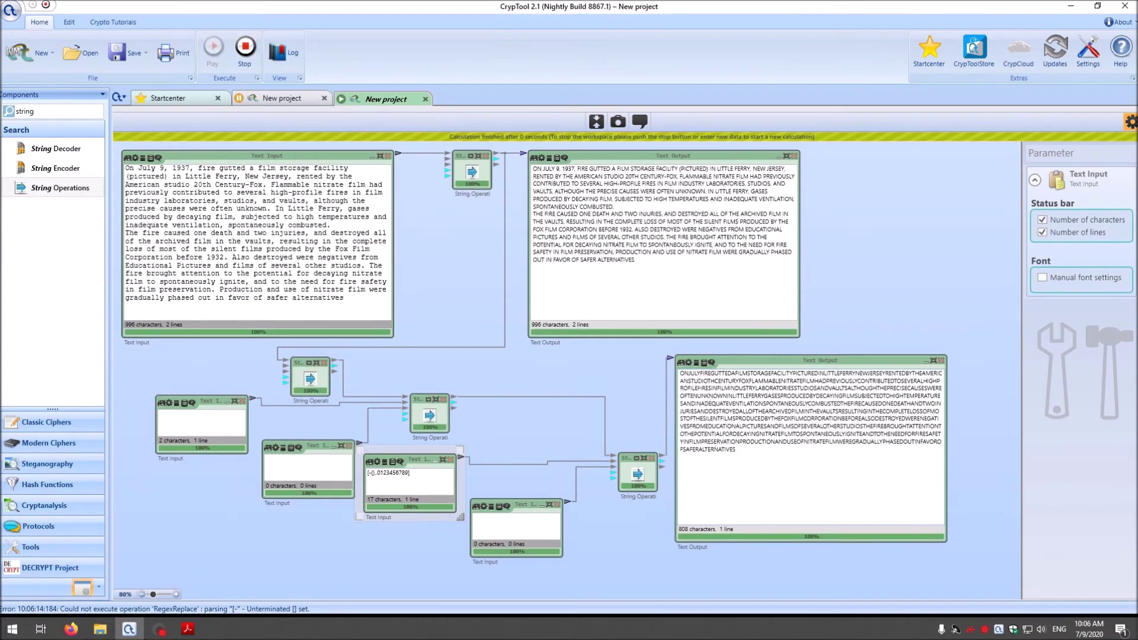
pyautogui.doubleClick(816, 366)
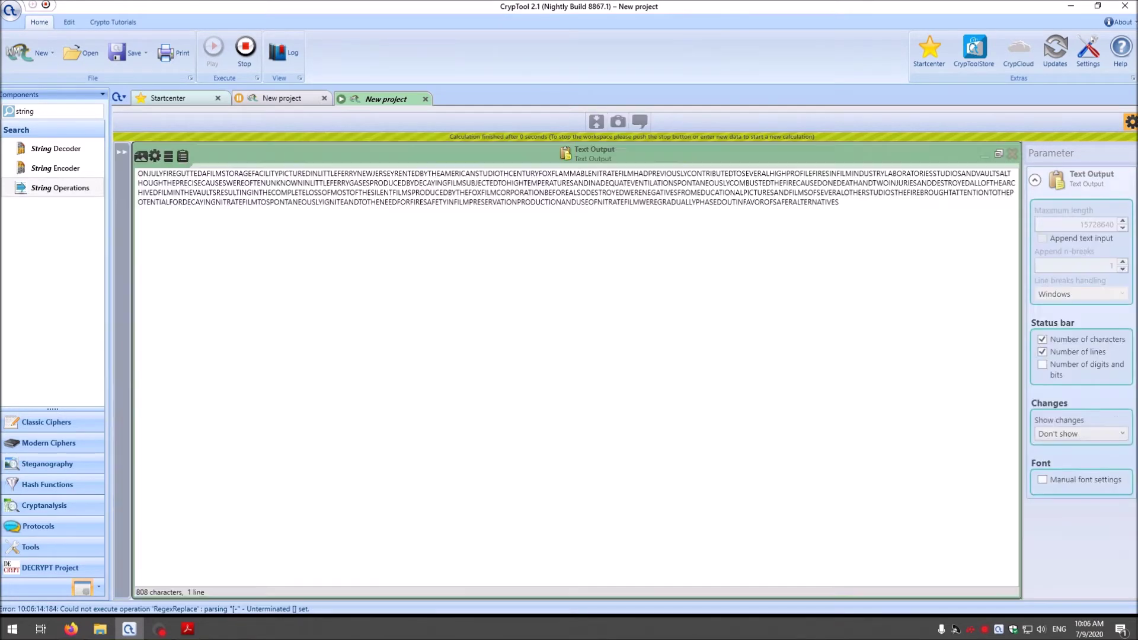
pyautogui.click(1001, 153)
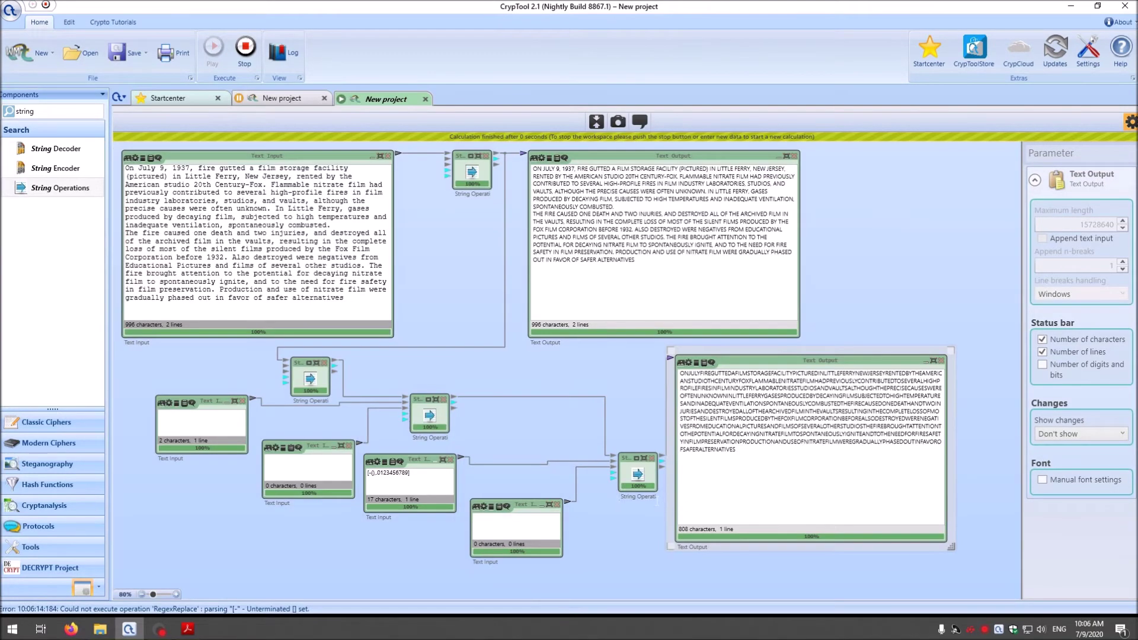
# Step: Review the operation settings of the first two String Operations components in the chain
pyautogui.moveTo(738, 449); pyautogui.dragTo(625, 351)
pyautogui.click(189, 421)
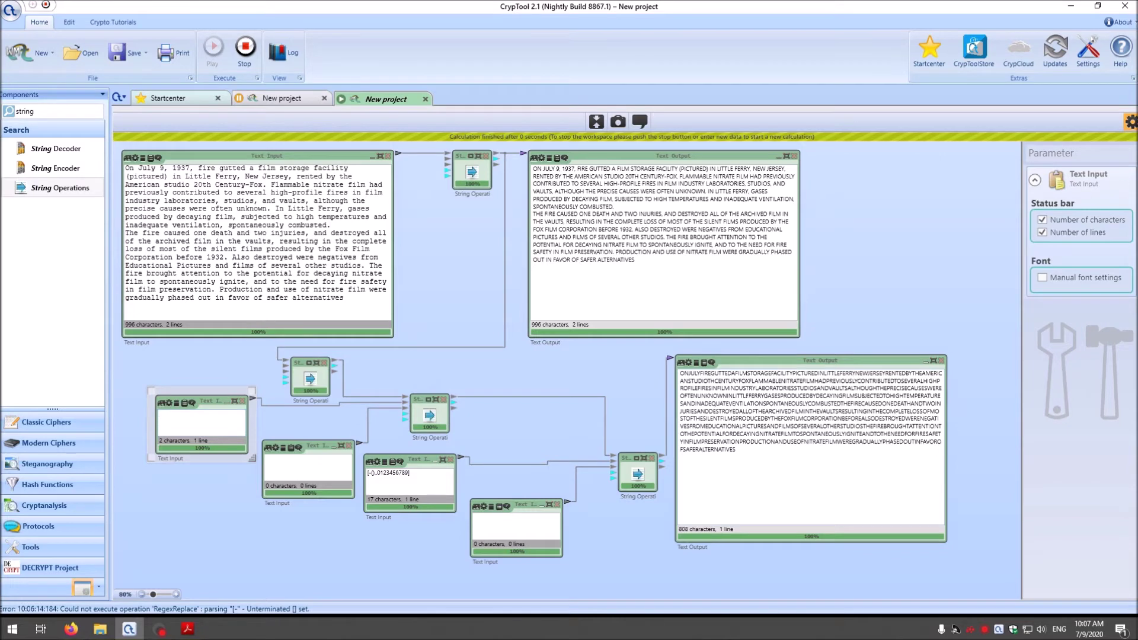
pyautogui.click(473, 178)
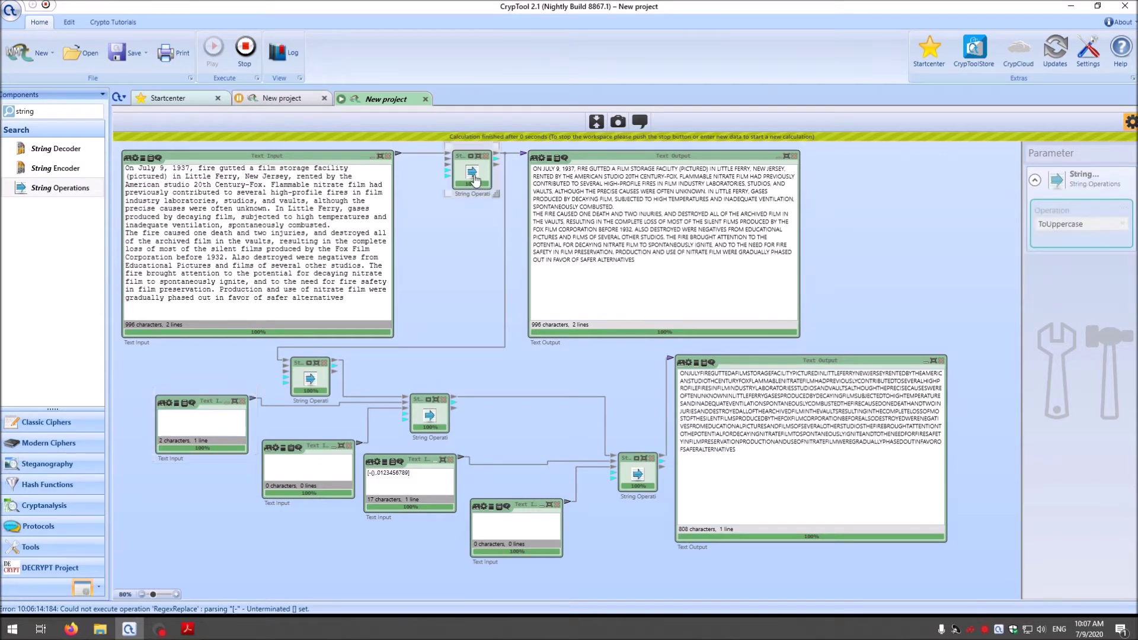
pyautogui.click(317, 382)
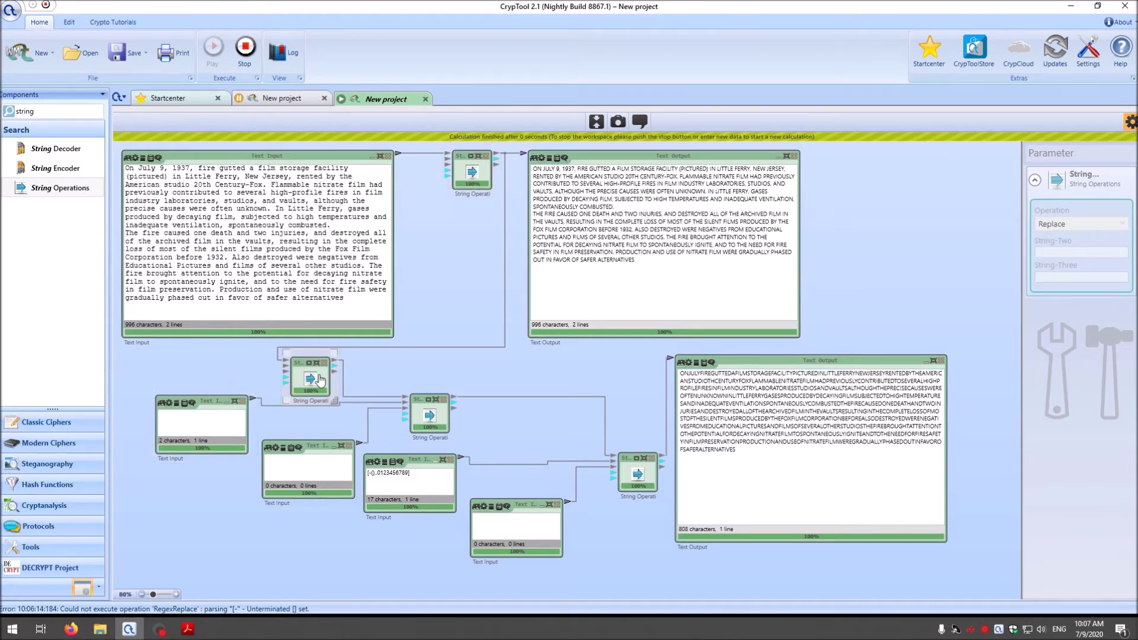
# Step: With the workspace stopped, replace the first Replace component with a direct link from ToUppercase to the next String Operations, and test-run it
pyautogui.click(246, 47)
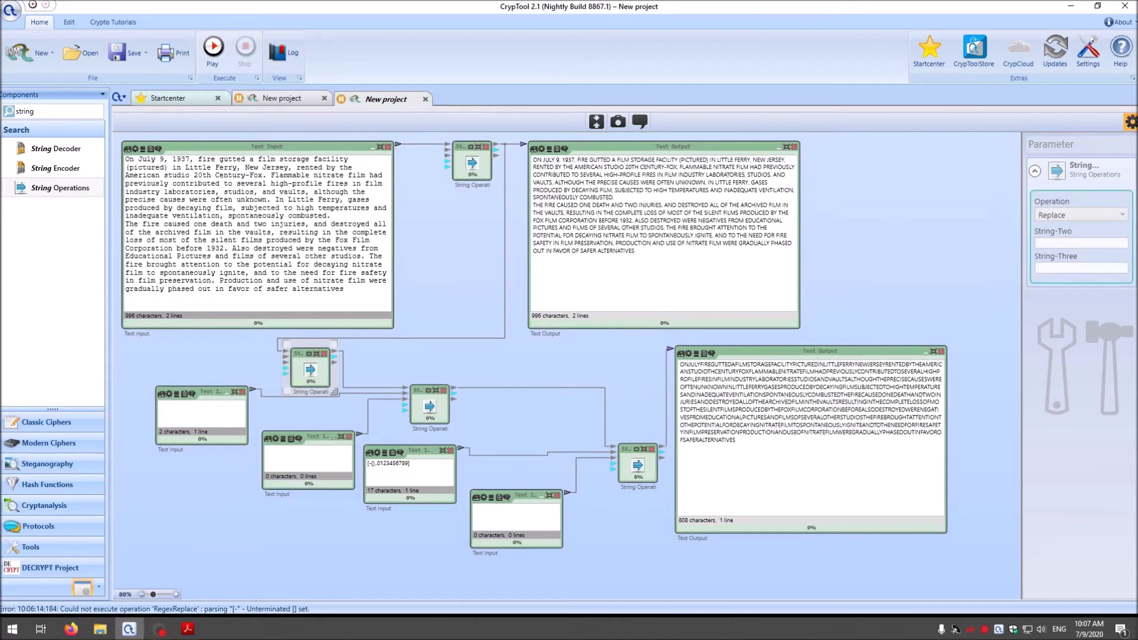
pyautogui.click(325, 354)
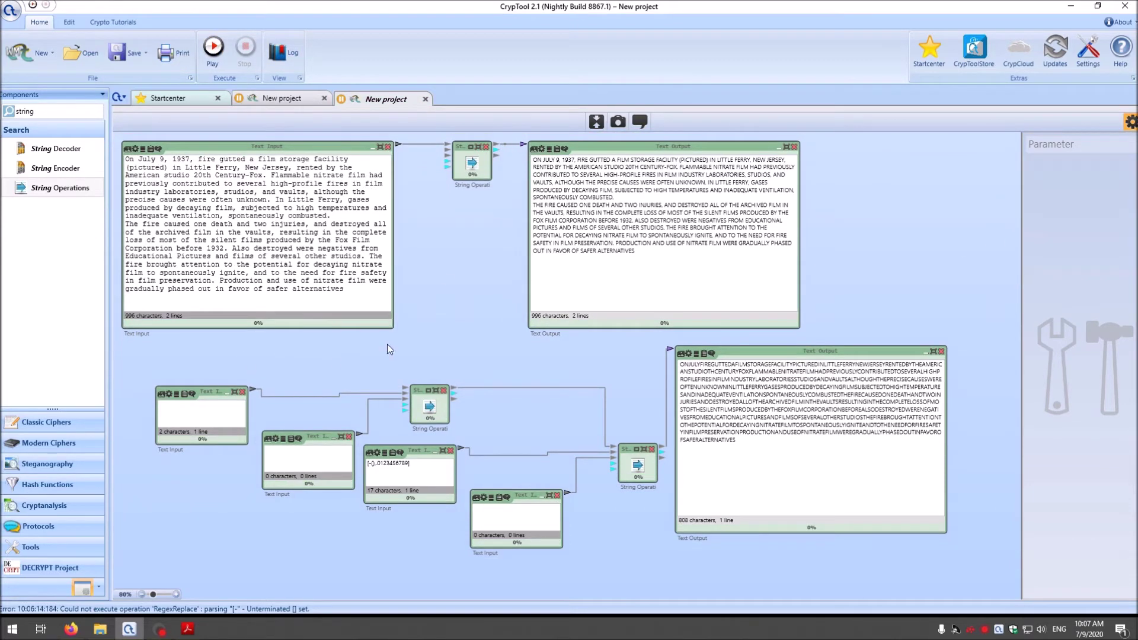
pyautogui.moveTo(497, 148); pyautogui.dragTo(404, 391)
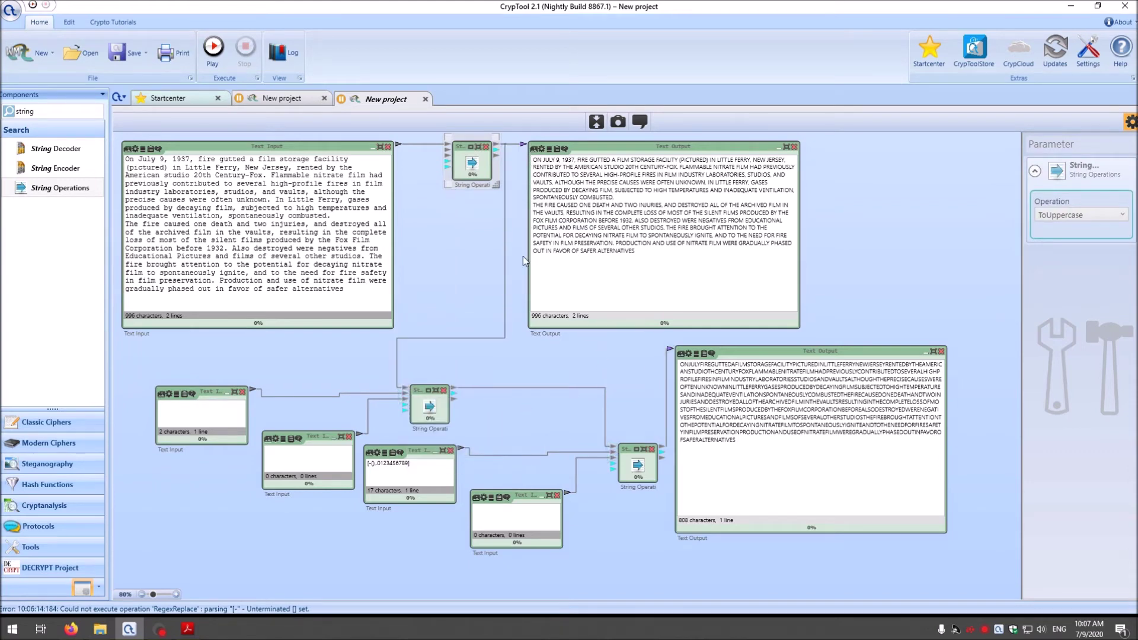
pyautogui.click(213, 49)
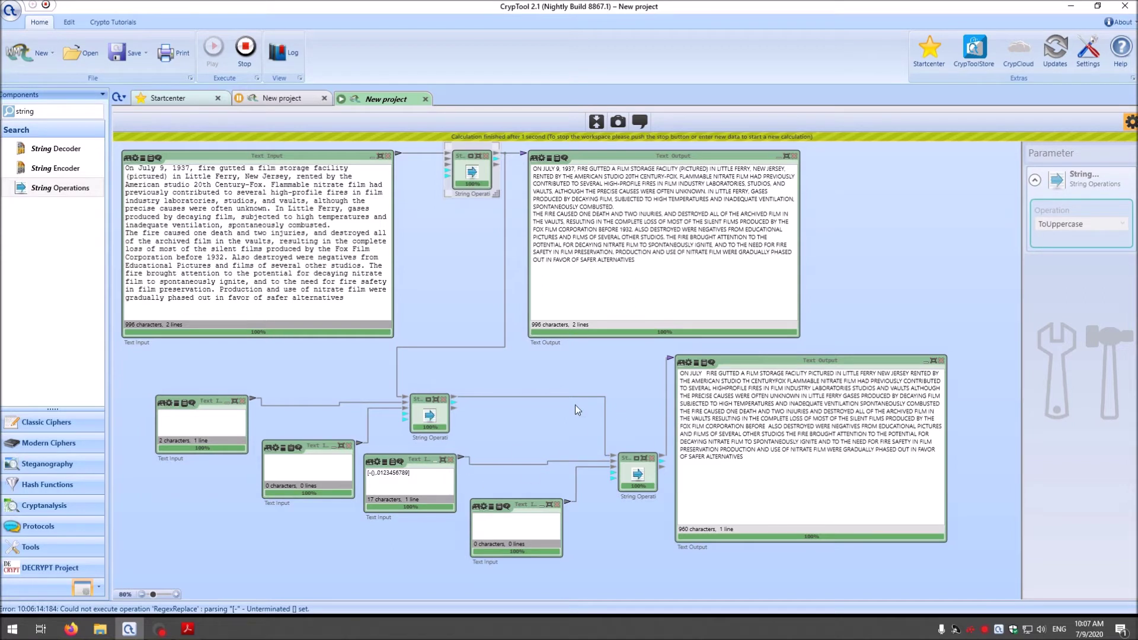
pyautogui.click(245, 49)
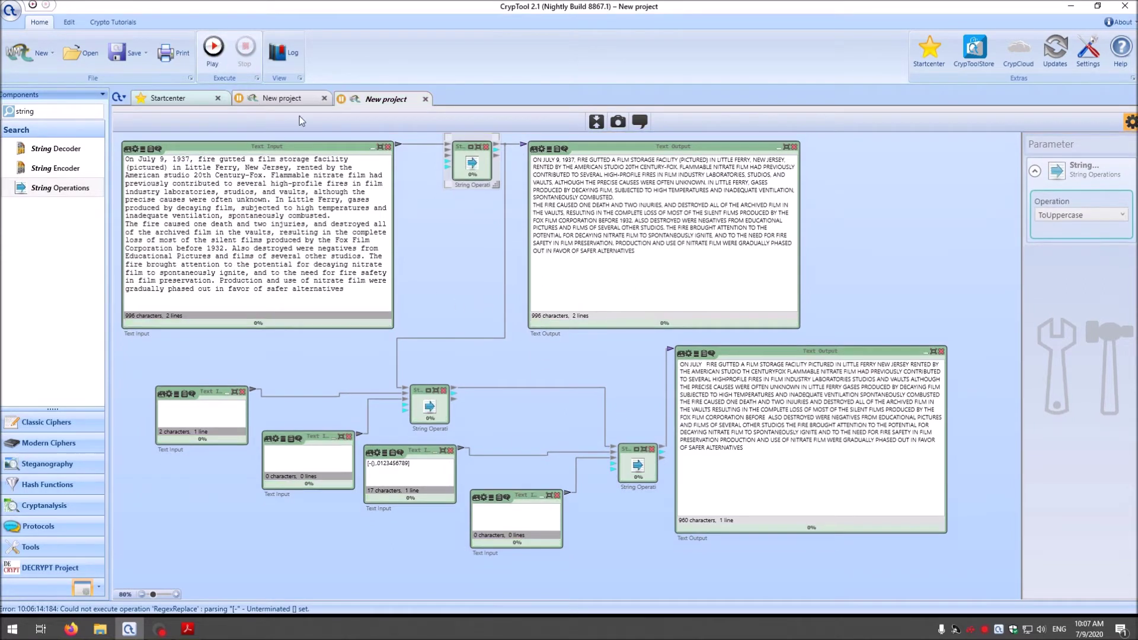
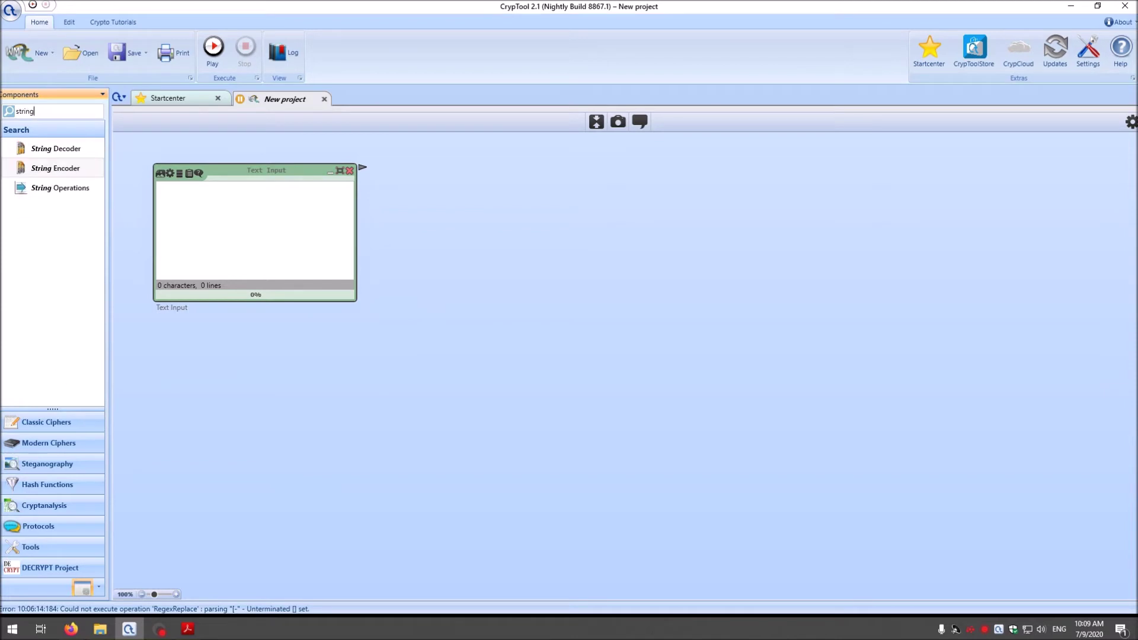
# Step: Add a String Decoder beside the Text Input in the new project and connect the Text Input's output to it
pyautogui.moveTo(65, 147); pyautogui.dragTo(485, 230)
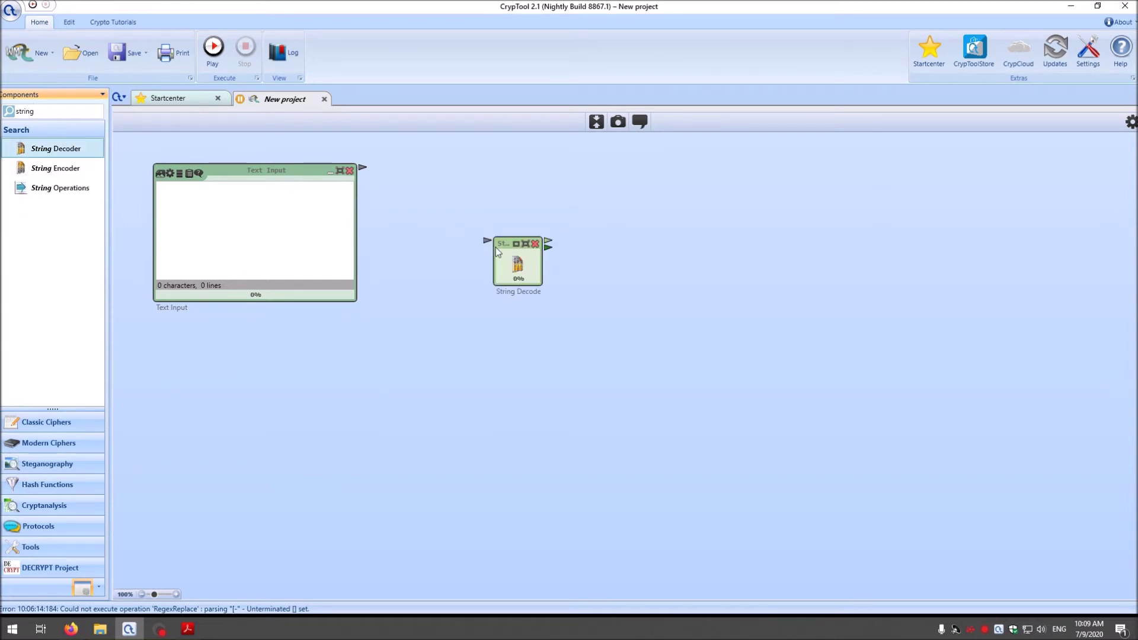
pyautogui.moveTo(510, 274); pyautogui.dragTo(483, 233)
pyautogui.moveTo(363, 168); pyautogui.dragTo(478, 227)
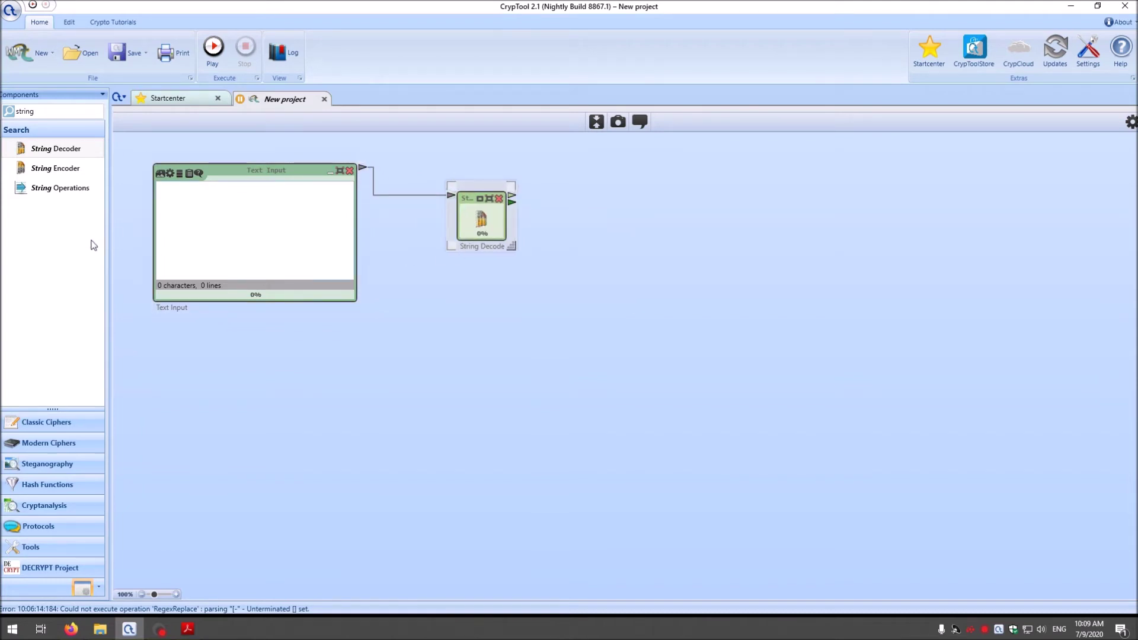
pyautogui.click(160, 188)
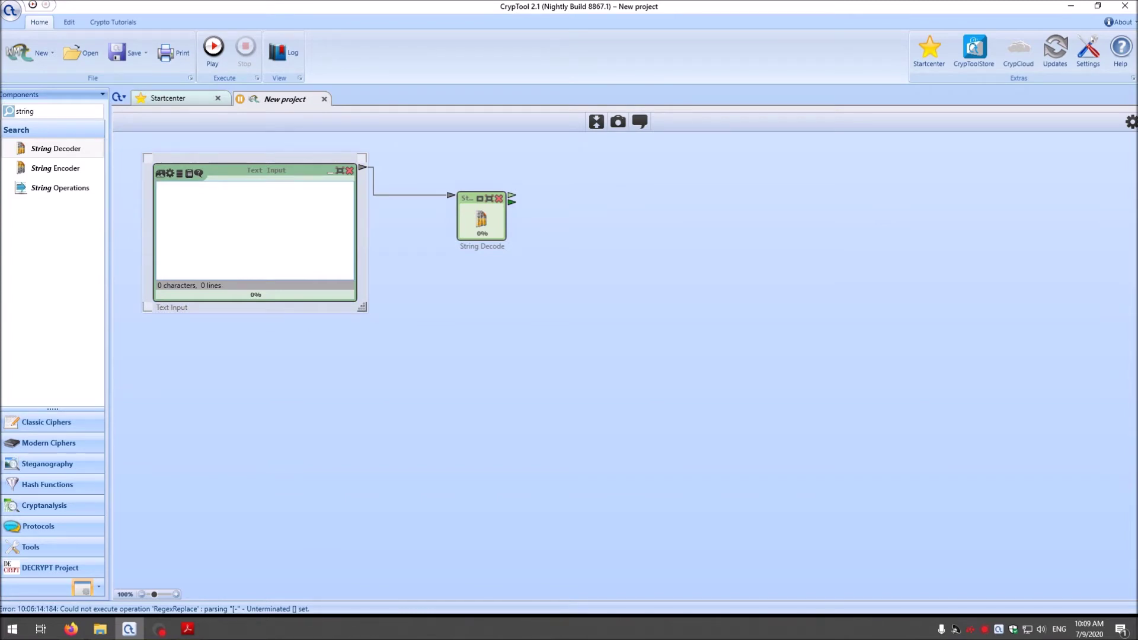
pyautogui.write('01010101 10101010 11010101')
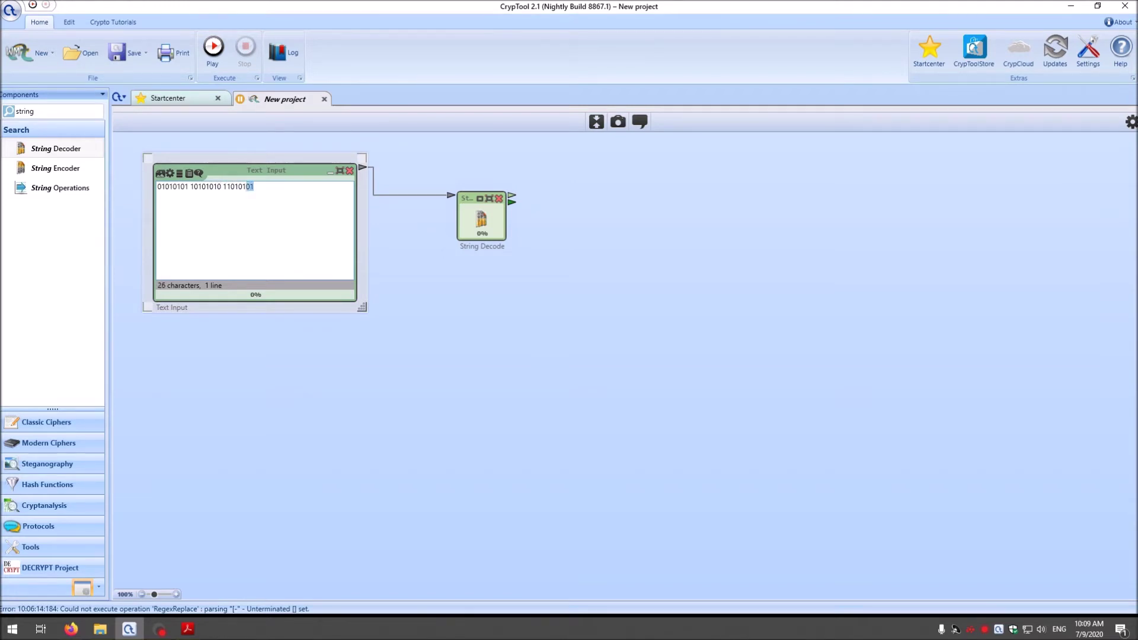
pyautogui.hotkey('shift', 'Left')
pyautogui.hotkey('shift', 'Left')
pyautogui.hotkey('shift', 'Left')
pyautogui.hotkey('shift', 'Left')
# Step: Show the component parameters and set the String Decoder's input format to Binary, nudging the component closer to the Text Input
pyautogui.moveTo(482, 224); pyautogui.dragTo(466, 221)
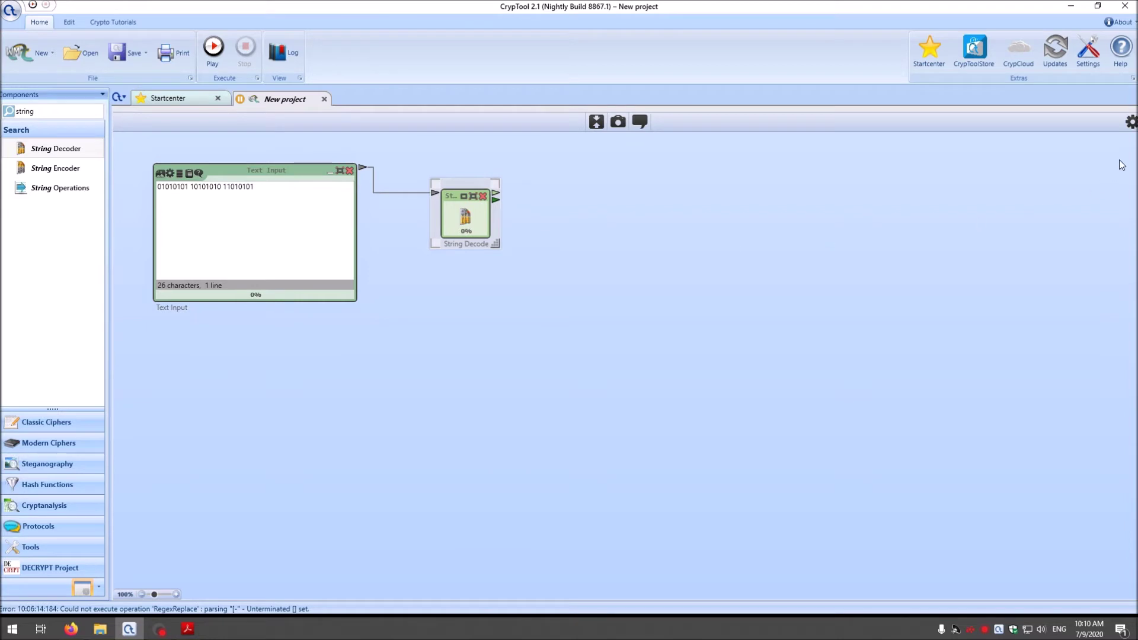
pyautogui.click(1131, 122)
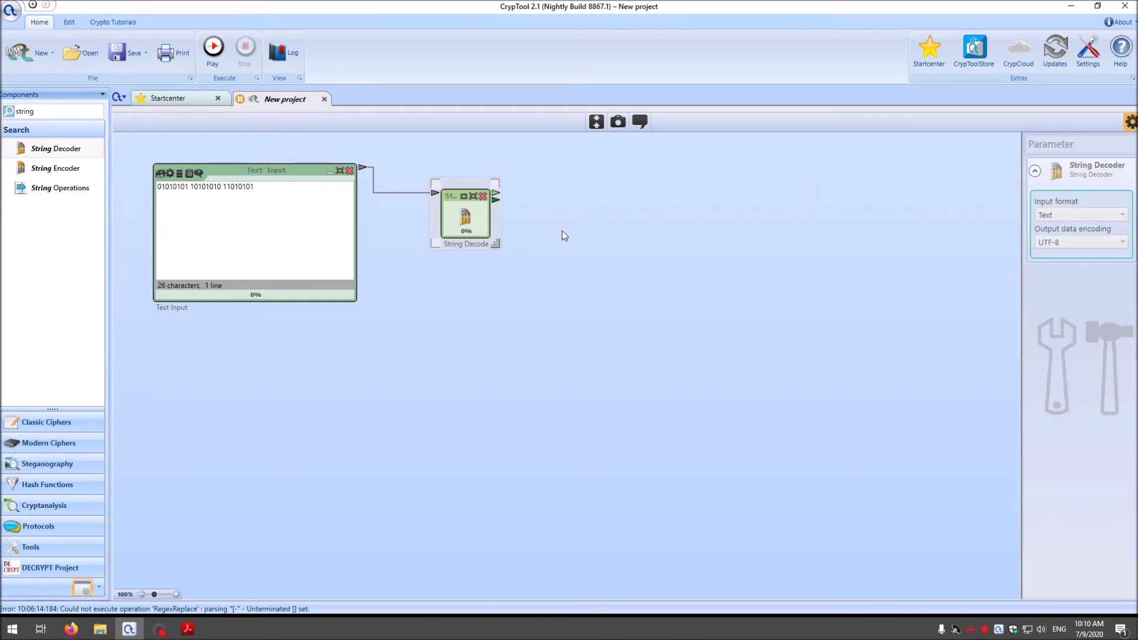
pyautogui.click(1084, 213)
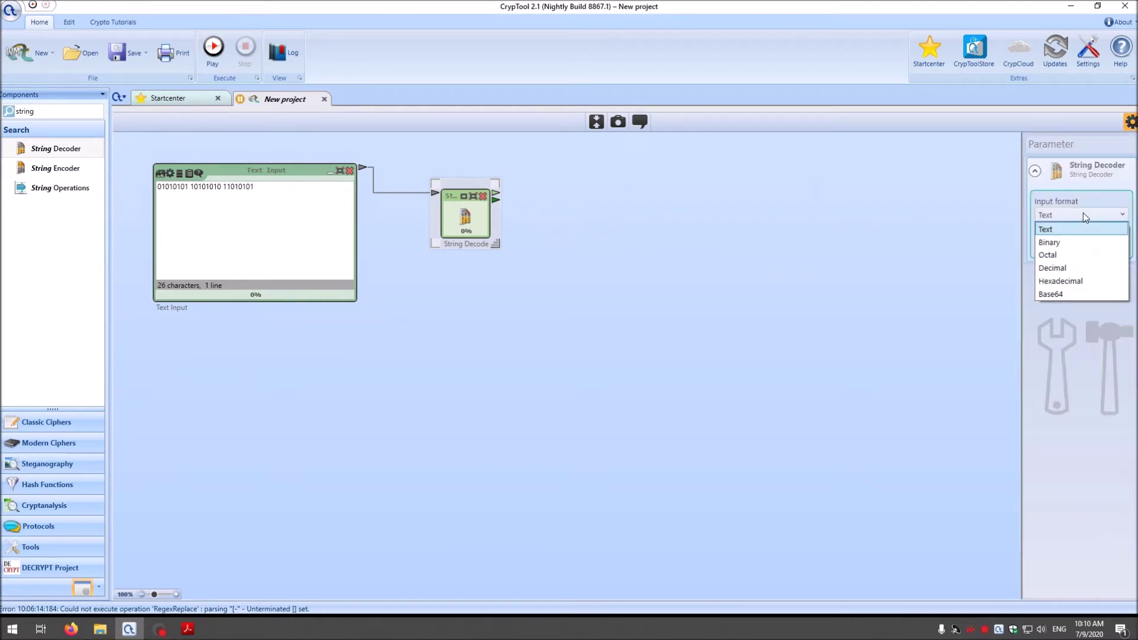
pyautogui.click(1058, 241)
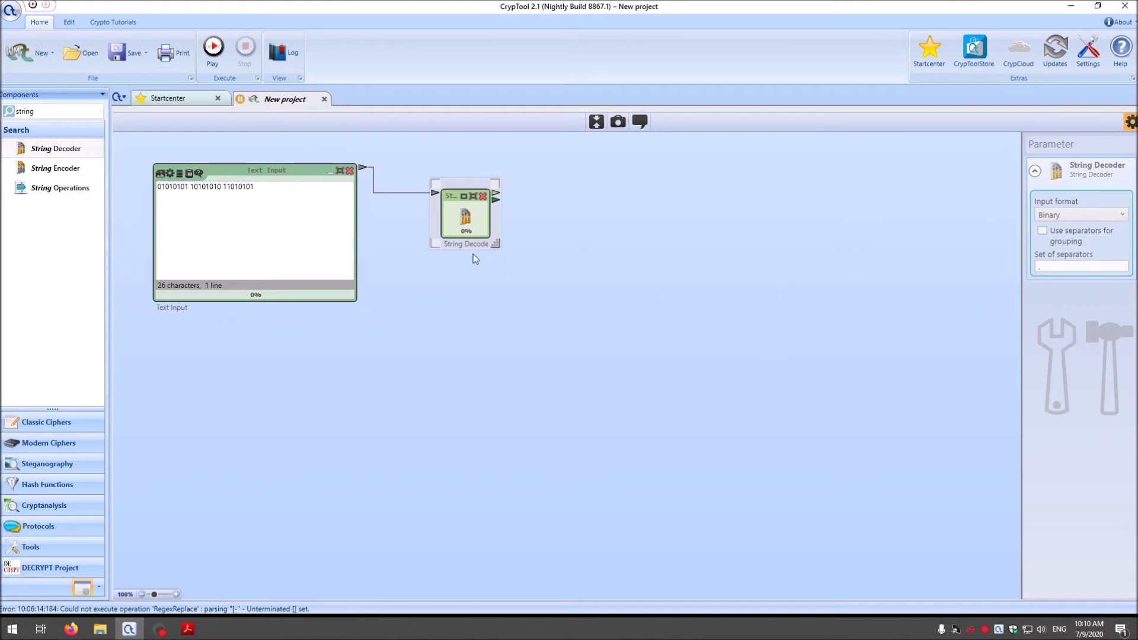
pyautogui.moveTo(460, 216); pyautogui.dragTo(453, 221)
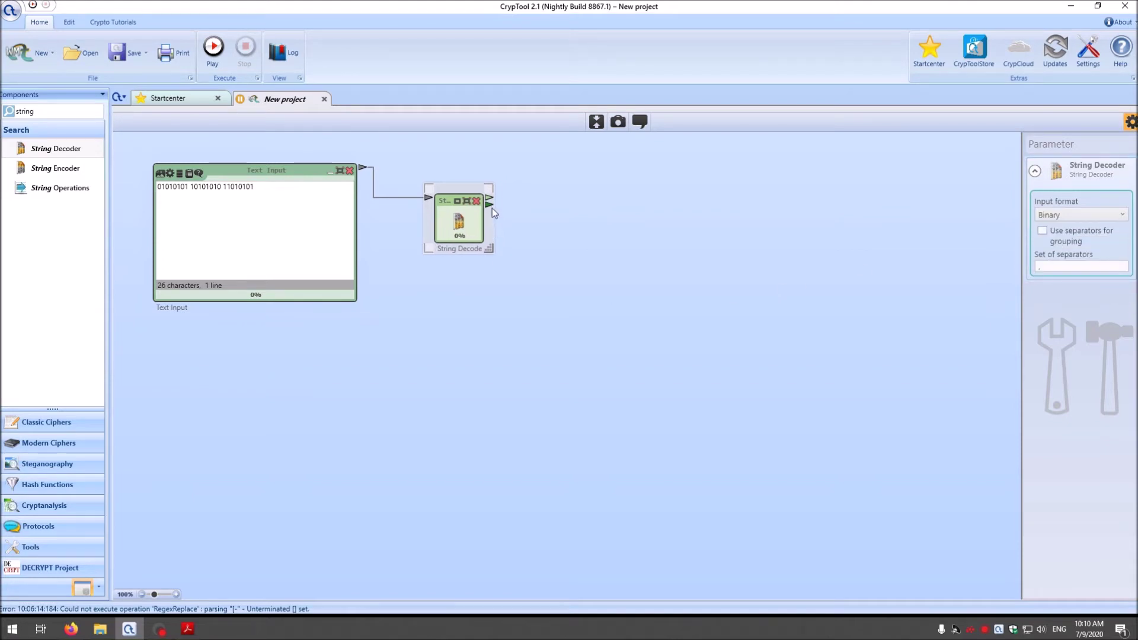
# Step: Add an enlarged Text Output beyond the String Decoder and connect it to the decoder's byte[] output
pyautogui.click(48, 111)
pyautogui.write('tex')
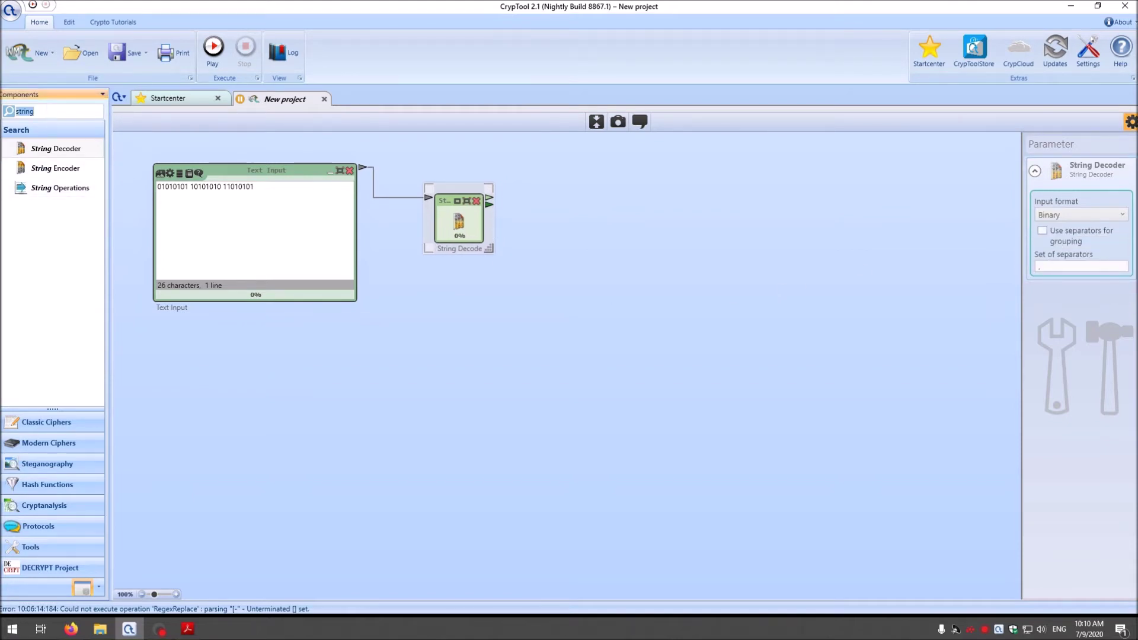
pyautogui.write('t')
pyautogui.moveTo(54, 172); pyautogui.dragTo(676, 189)
pyautogui.moveTo(490, 204); pyautogui.dragTo(680, 201)
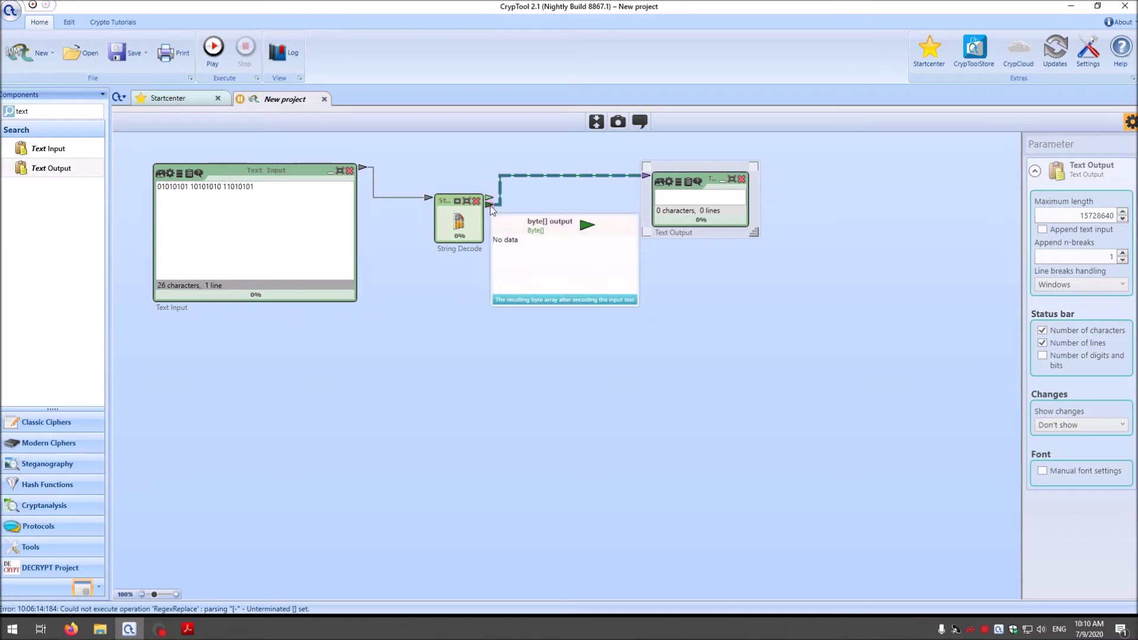
pyautogui.moveTo(754, 232); pyautogui.dragTo(833, 295)
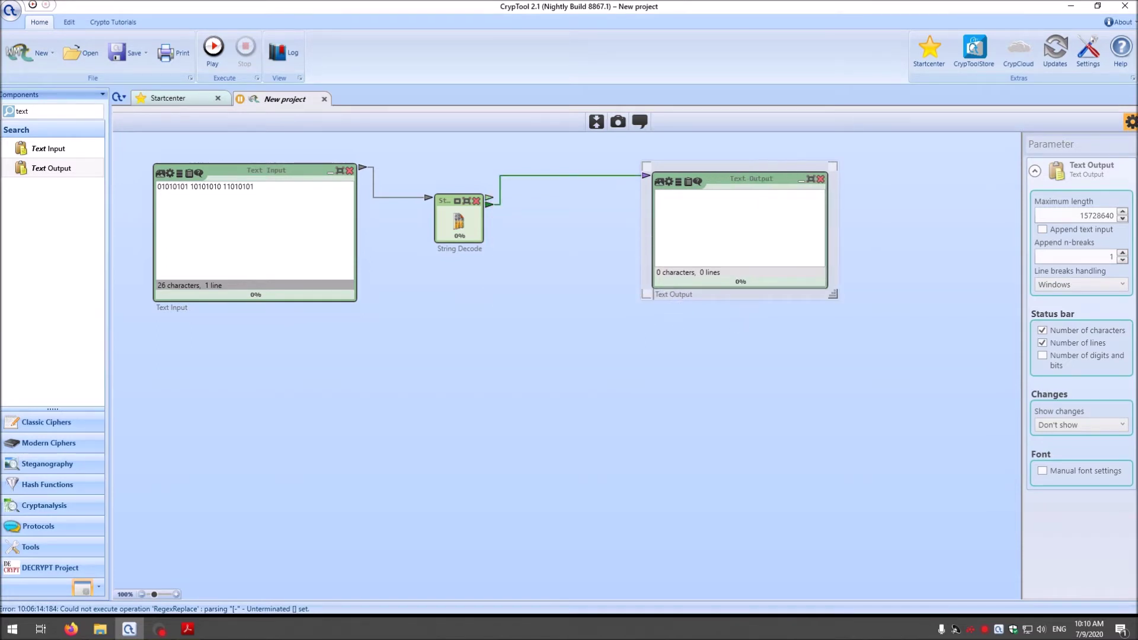
# Step: Run the workspace, examine the connector data around the String Decoder and the bytes in the Text Output, and stop execution
pyautogui.click(216, 53)
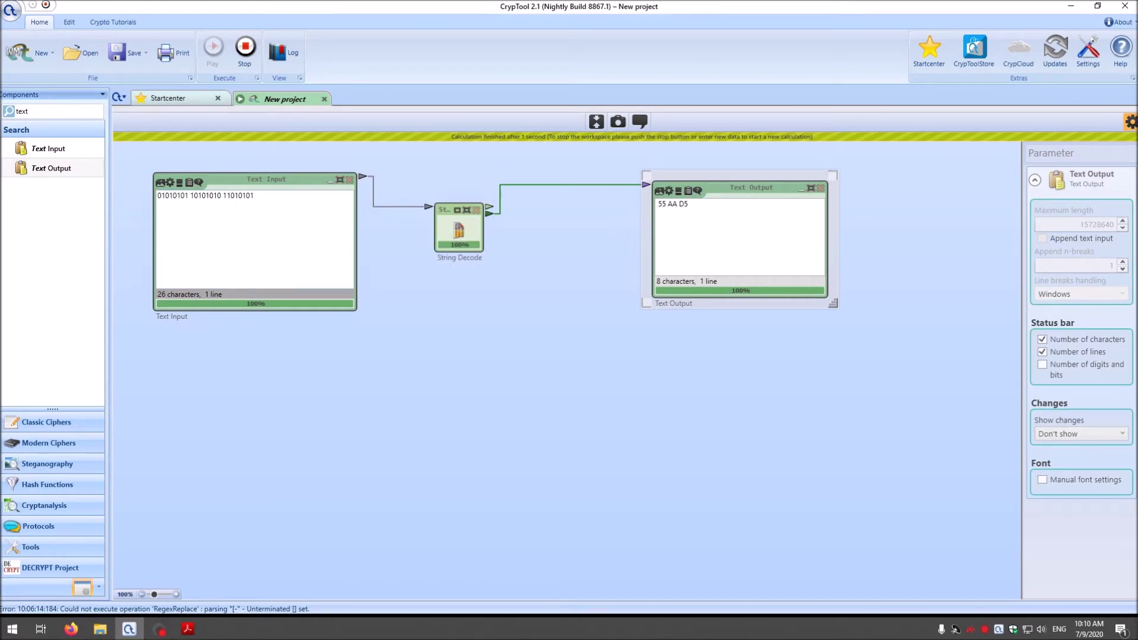
pyautogui.moveTo(364, 178)
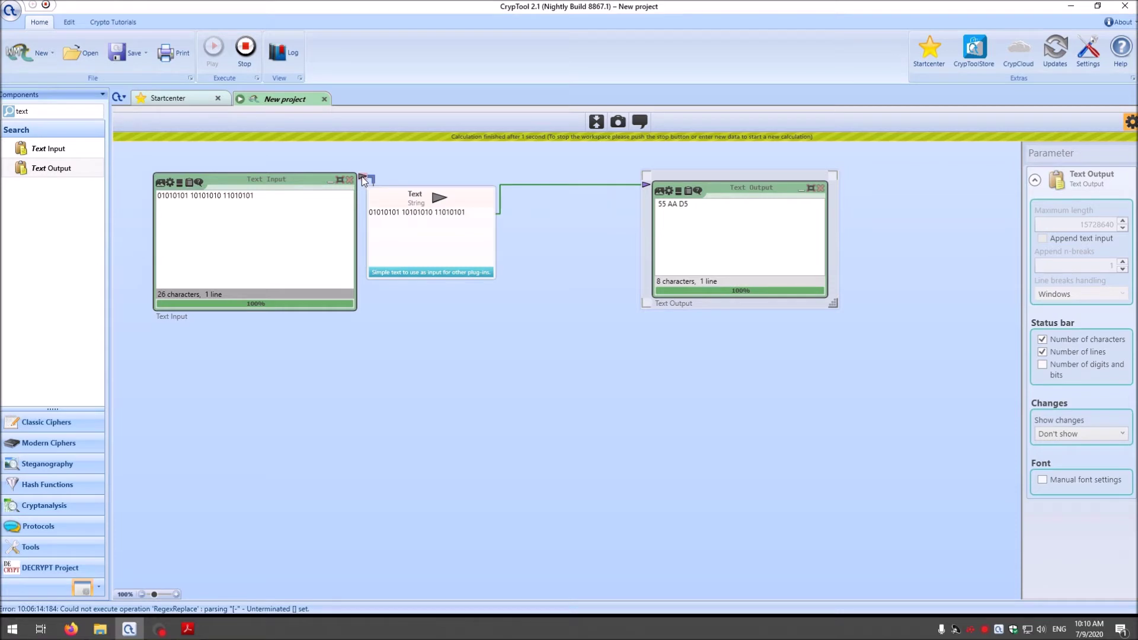
pyautogui.click(460, 237)
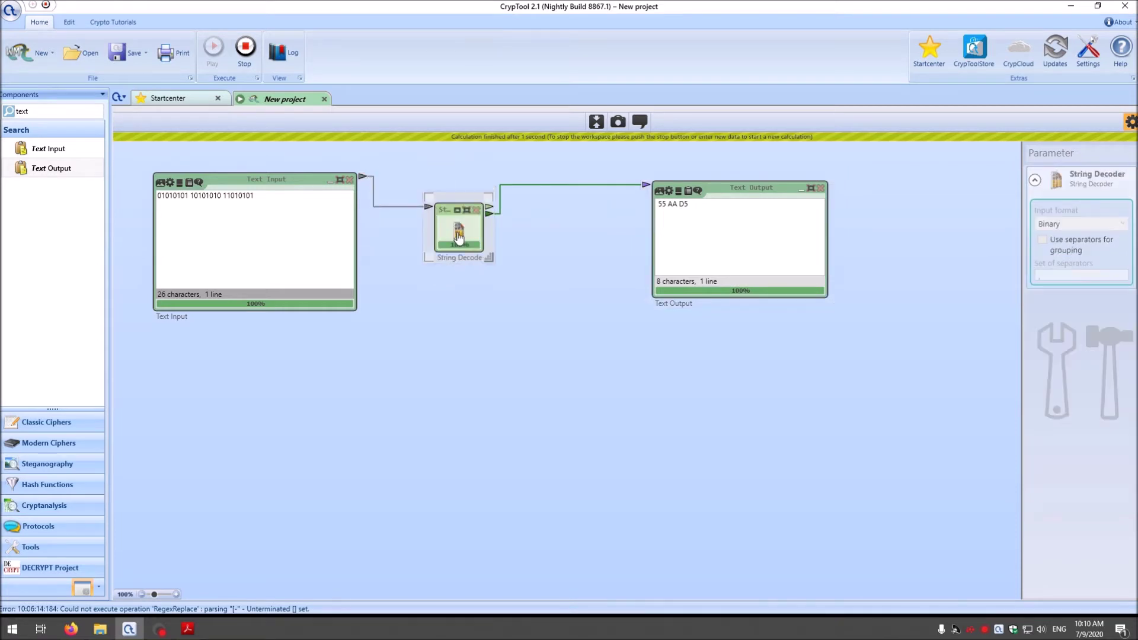
pyautogui.click(408, 238)
pyautogui.moveTo(429, 212)
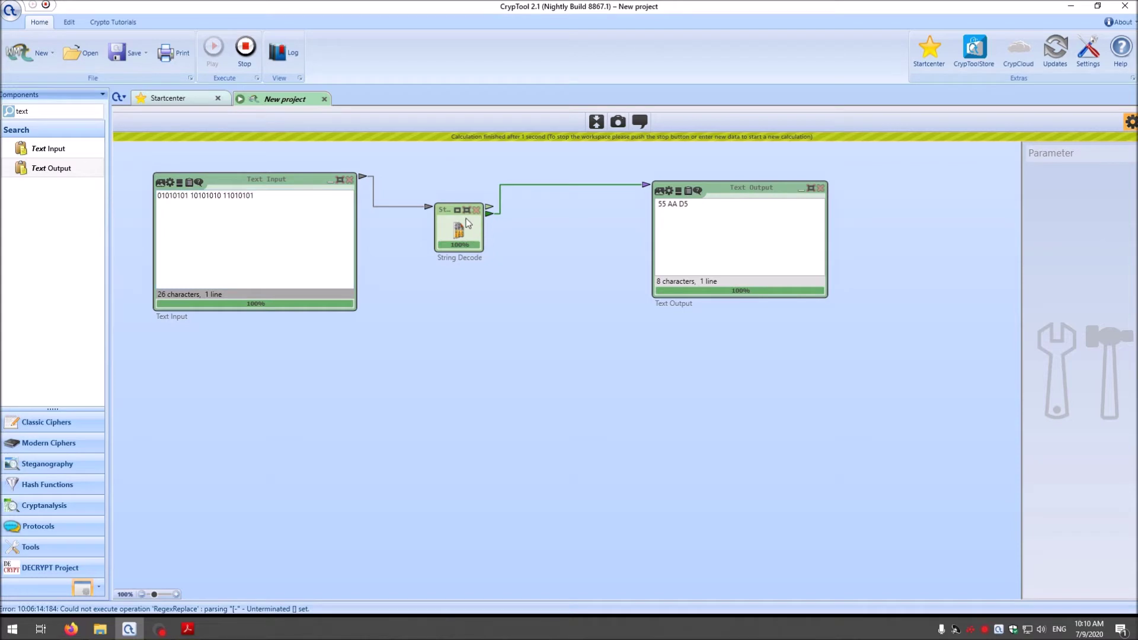
pyautogui.moveTo(487, 219)
pyautogui.moveTo(688, 204); pyautogui.dragTo(684, 204)
pyautogui.click(615, 230)
pyautogui.moveTo(658, 204); pyautogui.dragTo(689, 204)
pyautogui.click(673, 204)
pyautogui.hotkey('shift', 'F5')
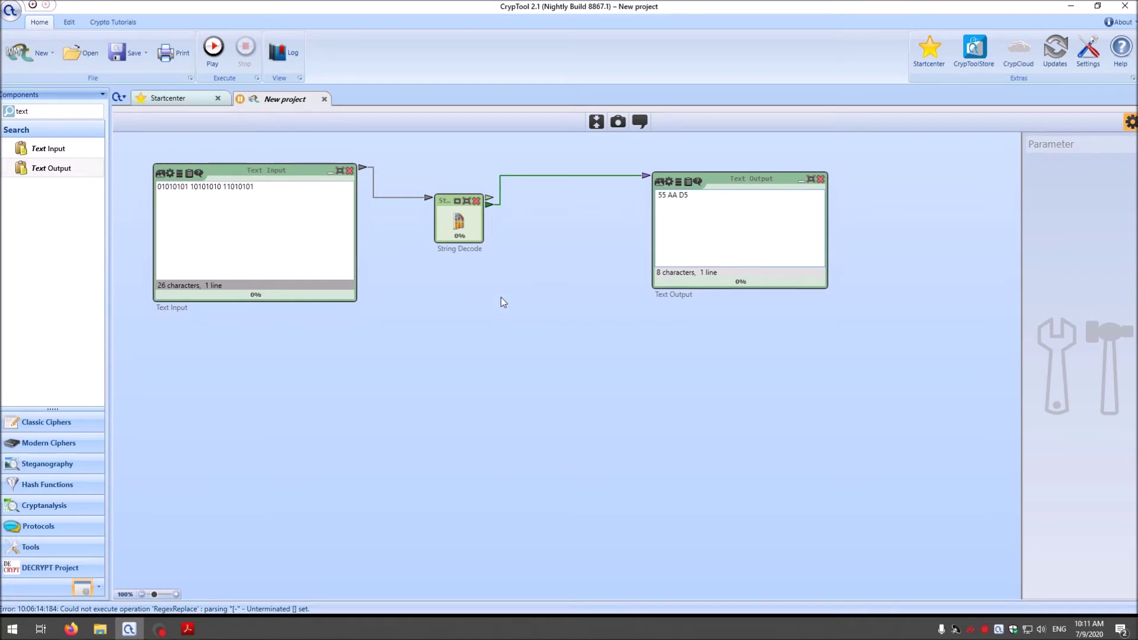
# Step: Add a String Encoder below the String Decoder and connect the decoder's byte[] output to the encoder's byte[] input
pyautogui.doubleClick(22, 111)
pyautogui.write('string')
pyautogui.moveTo(61, 167); pyautogui.dragTo(539, 306)
pyautogui.moveTo(489, 204); pyautogui.dragTo(541, 318)
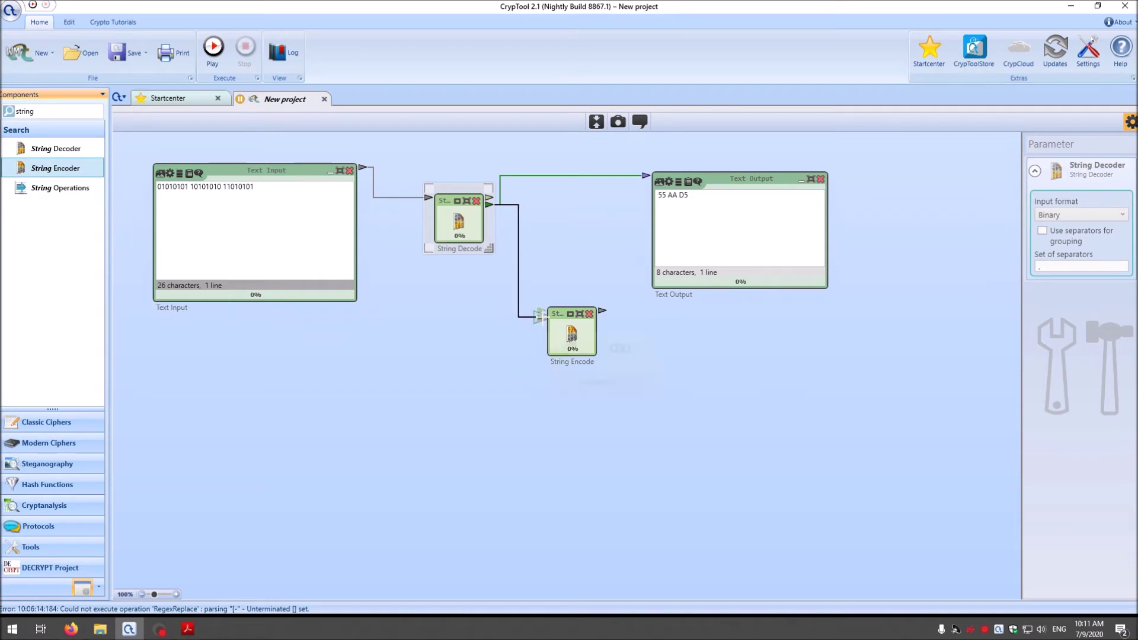
# Step: Duplicate the Text Output, place the copy below the original, and connect the String Encoder's output to it
pyautogui.click(723, 185)
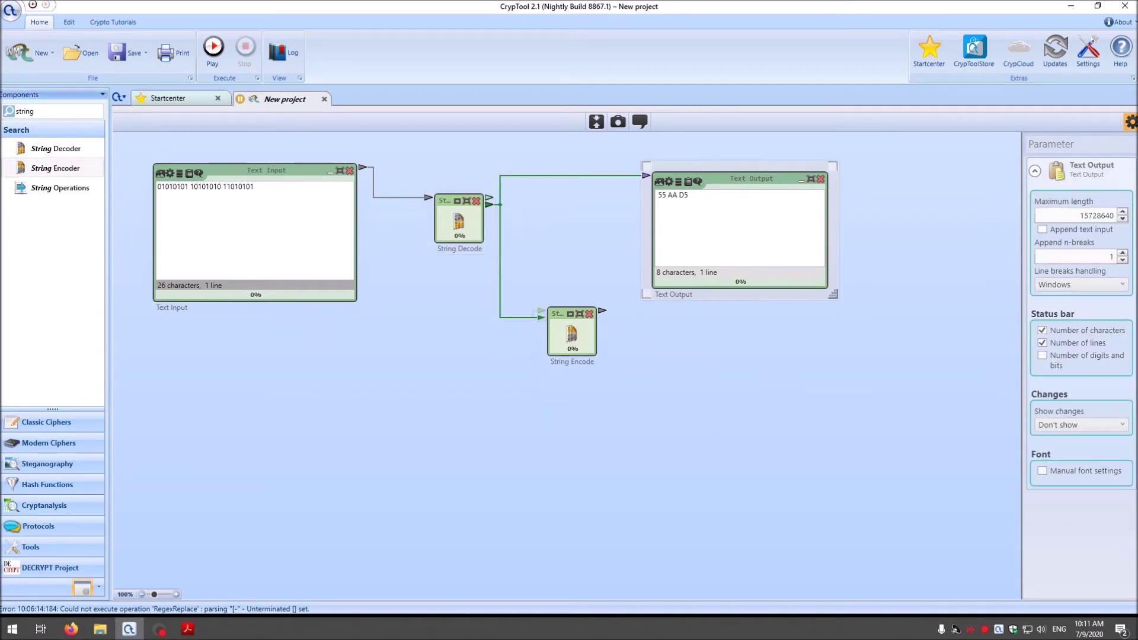
pyautogui.hotkey('ctrl', 'c')
pyautogui.hotkey('ctrl', 'v')
pyautogui.moveTo(784, 204); pyautogui.dragTo(766, 341)
pyautogui.click(602, 310)
pyautogui.moveTo(628, 318); pyautogui.dragTo(653, 330)
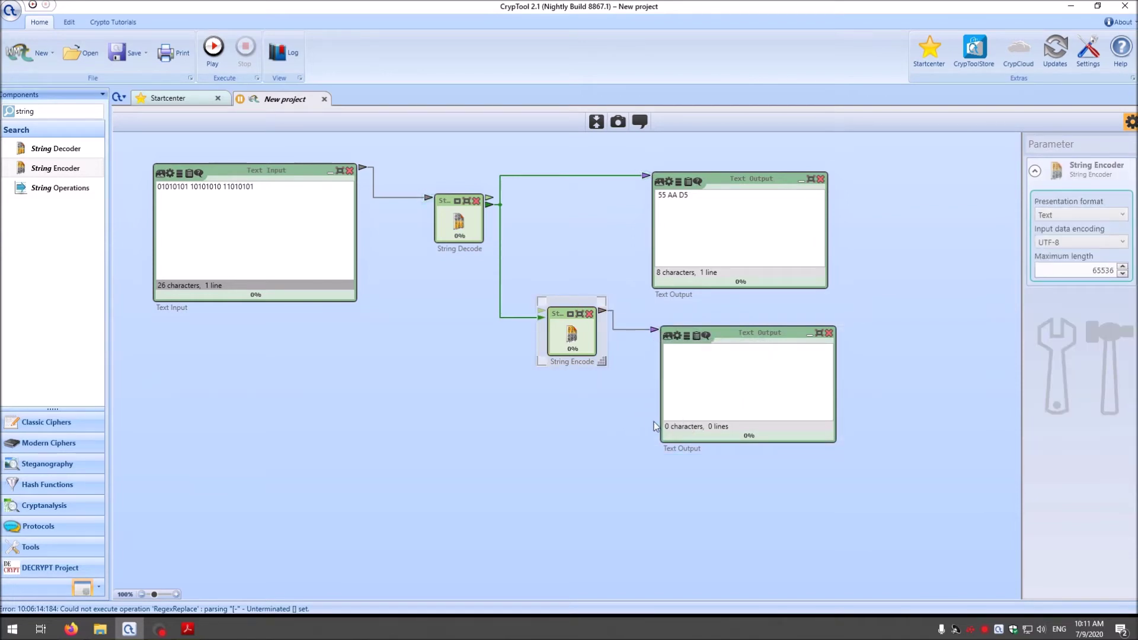
# Step: Set the String Encoder's presentation format to Binary and run the workspace
pyautogui.click(1069, 214)
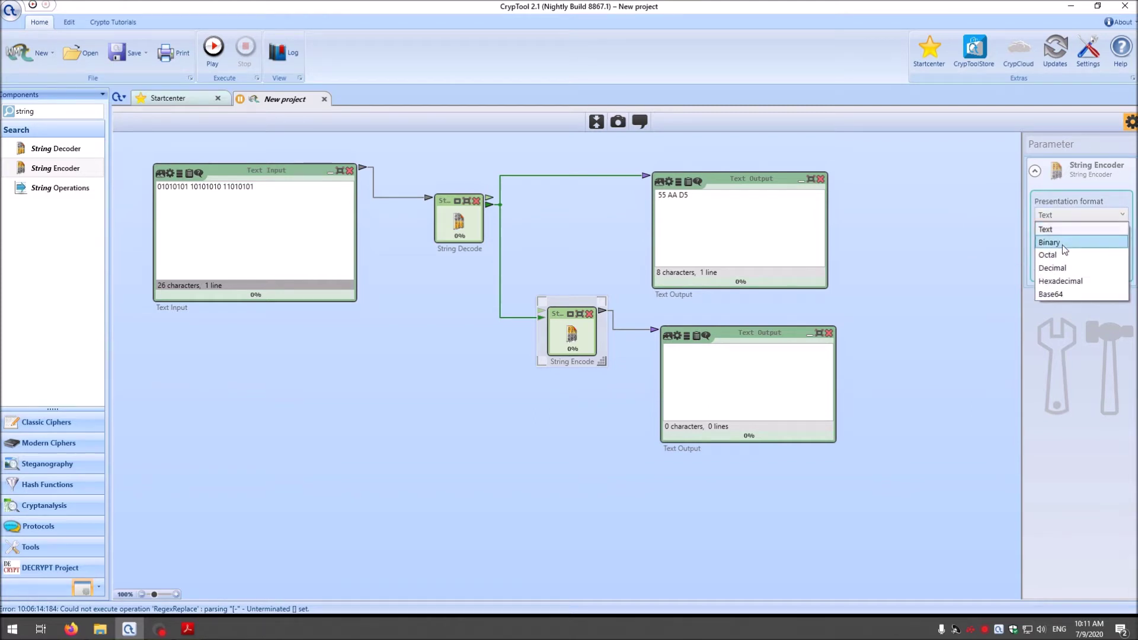
pyautogui.click(1063, 243)
pyautogui.click(222, 65)
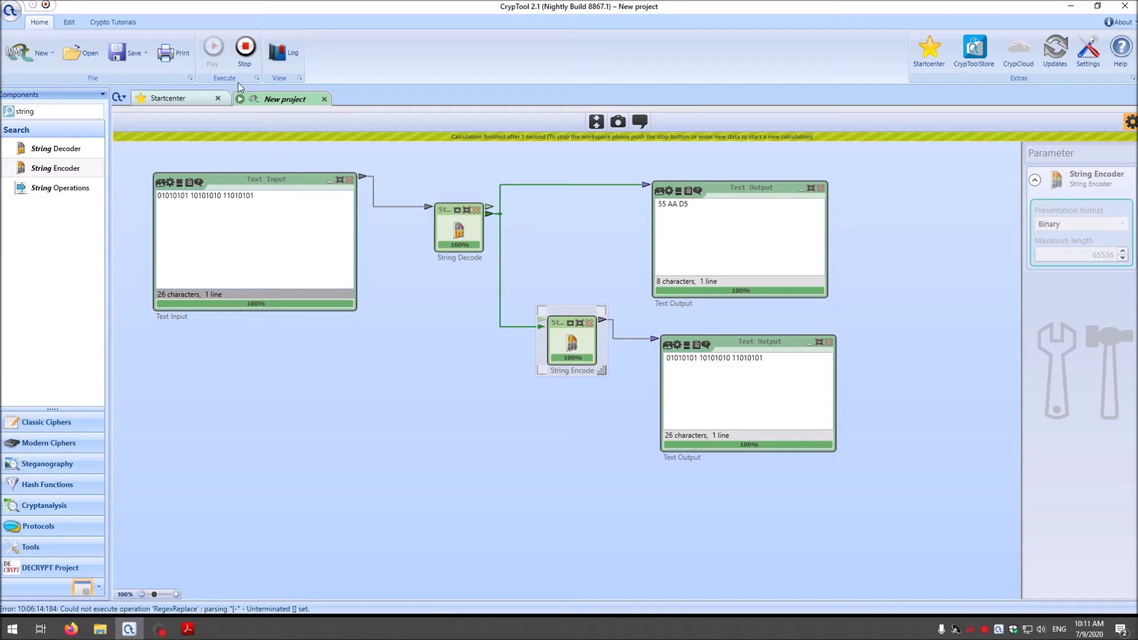
# Step: Stop execution, set the String Encoder's presentation format to Octal, and run the workspace again
pyautogui.click(246, 47)
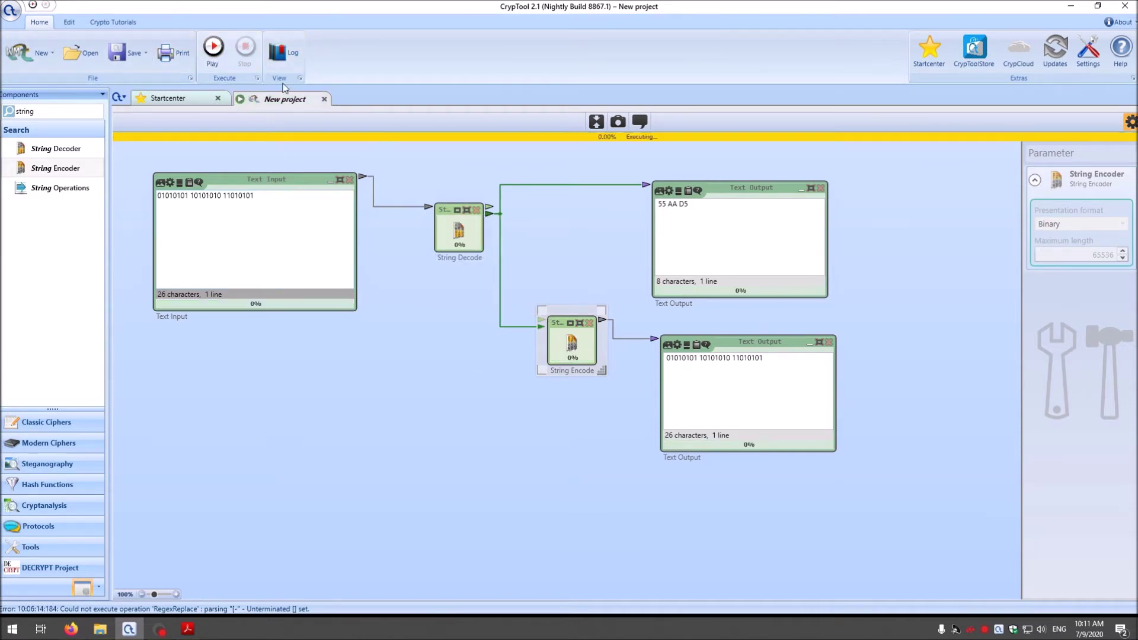
pyautogui.click(1082, 218)
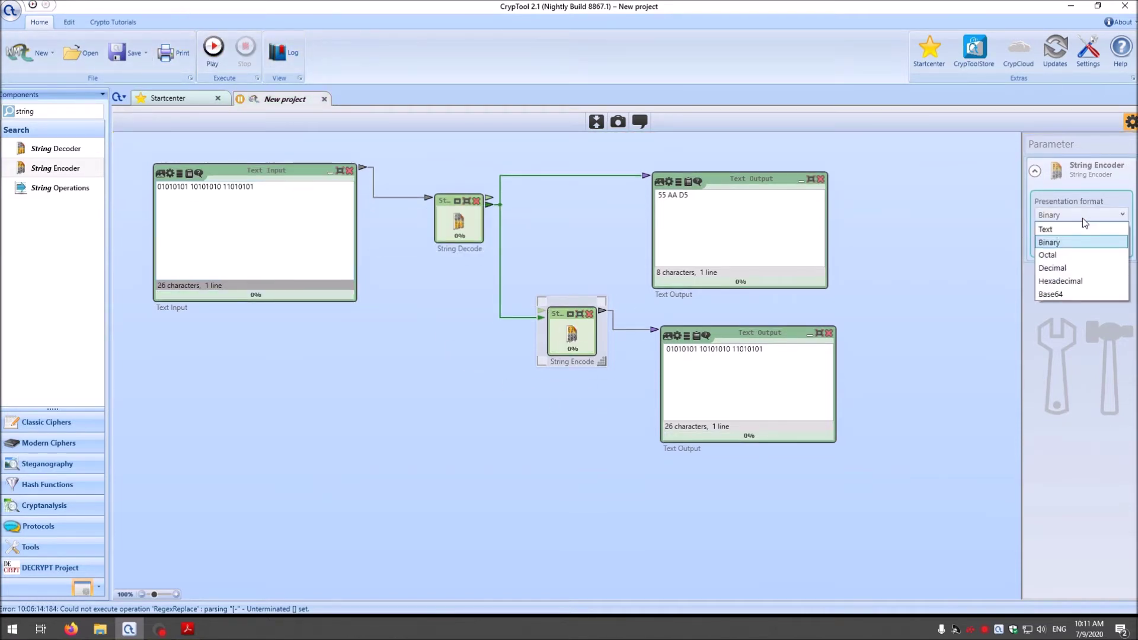
pyautogui.click(1063, 254)
pyautogui.click(213, 48)
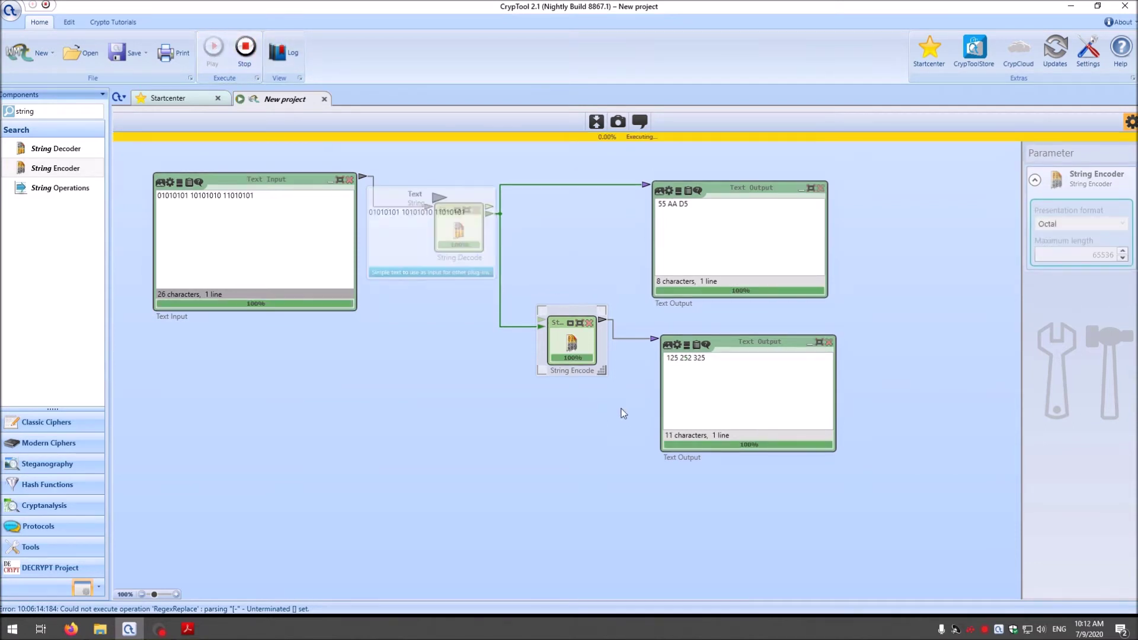
# Step: Stop execution, change the String Encoder's presentation format to Decimal, and rerun the workspace
pyautogui.click(245, 47)
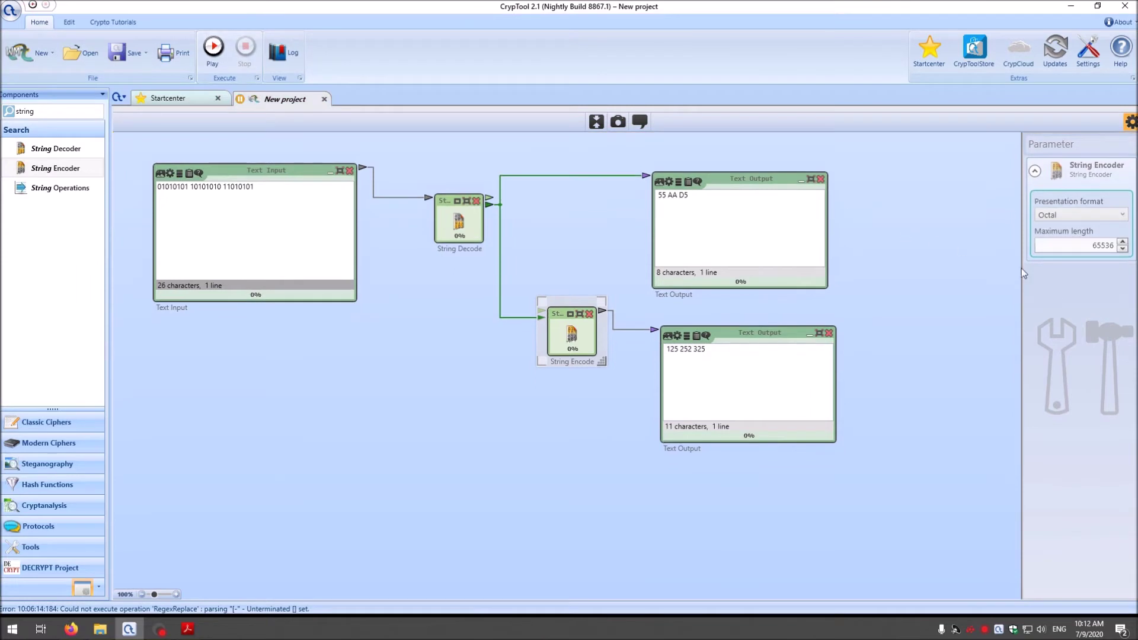
pyautogui.click(1067, 217)
pyautogui.click(1059, 268)
pyautogui.click(212, 63)
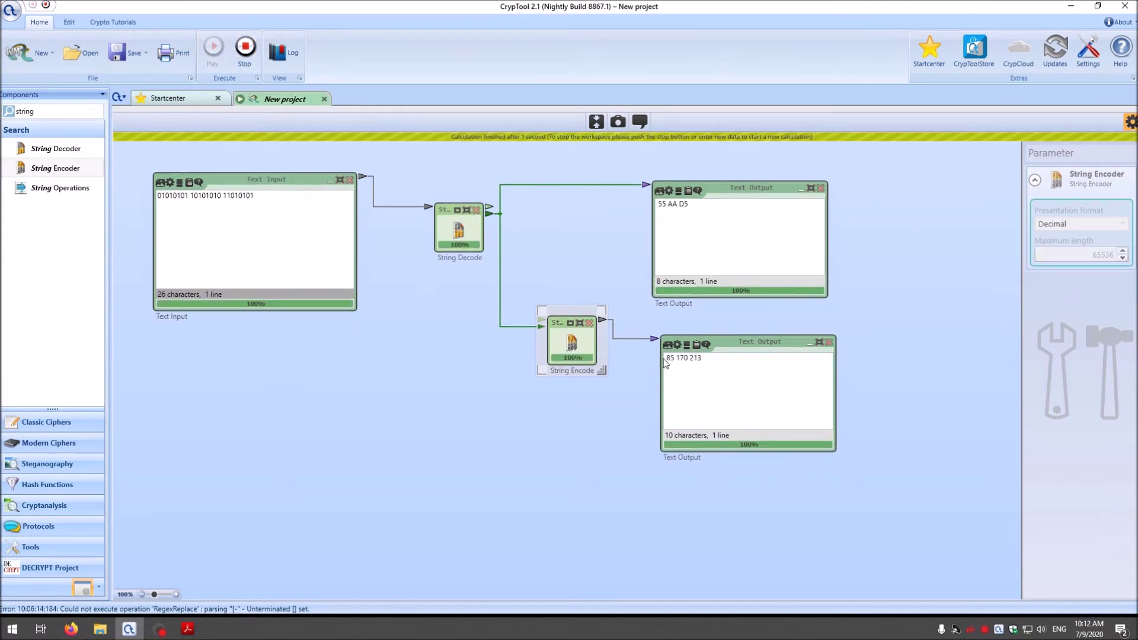
# Step: Stop execution, set the String Encoder's presentation format to Hexadecimal, run the workspace once, and stop it
pyautogui.click(245, 47)
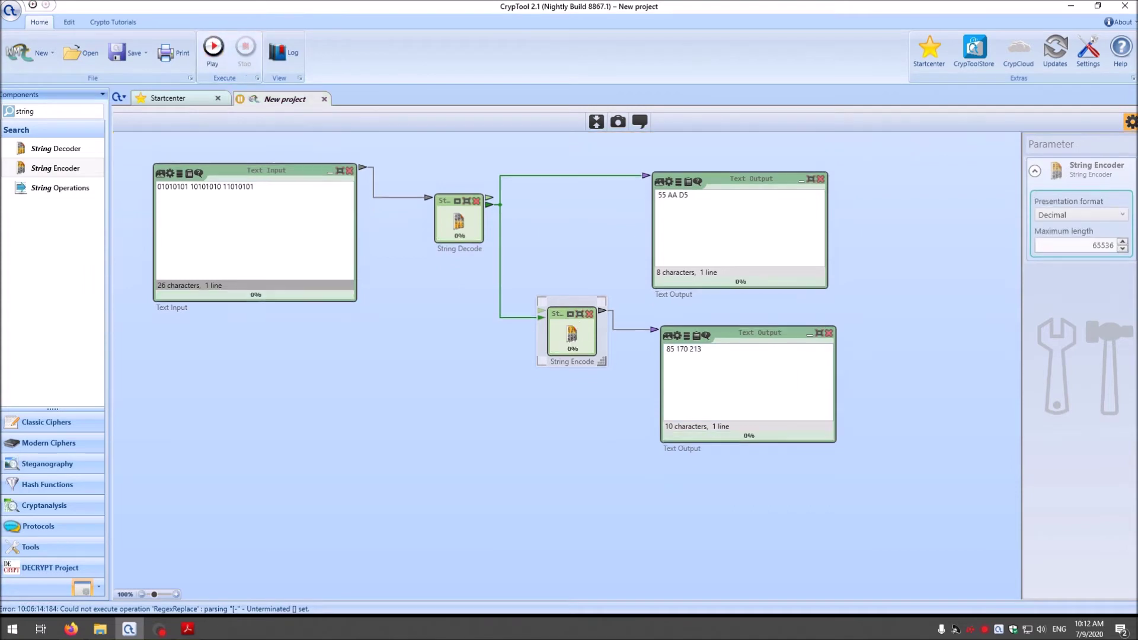
pyautogui.click(1110, 216)
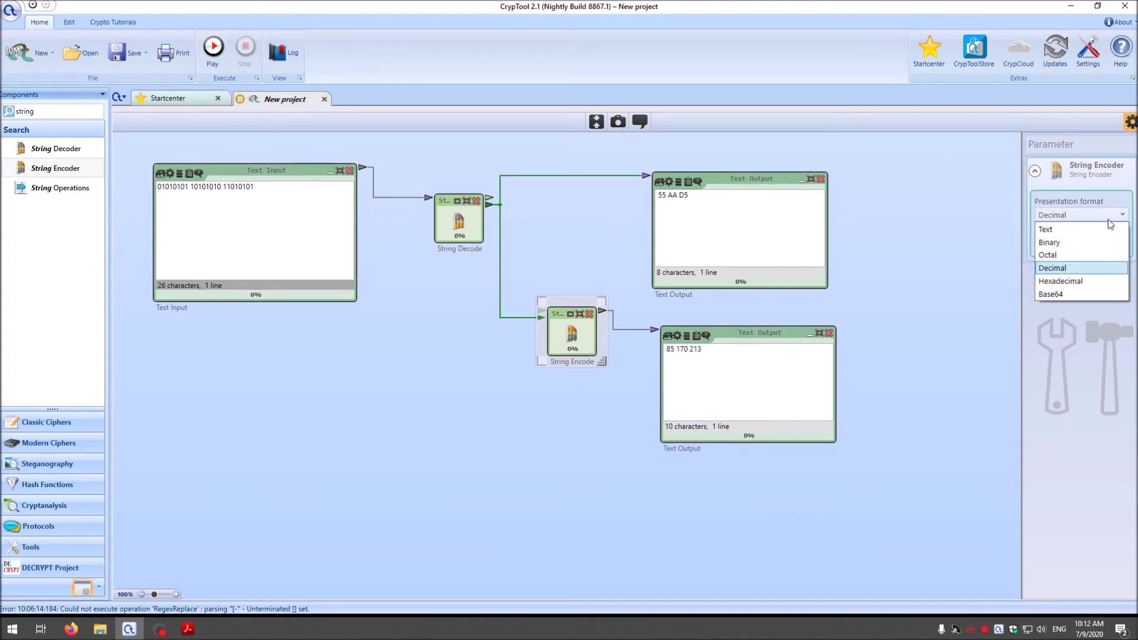
pyautogui.click(1067, 281)
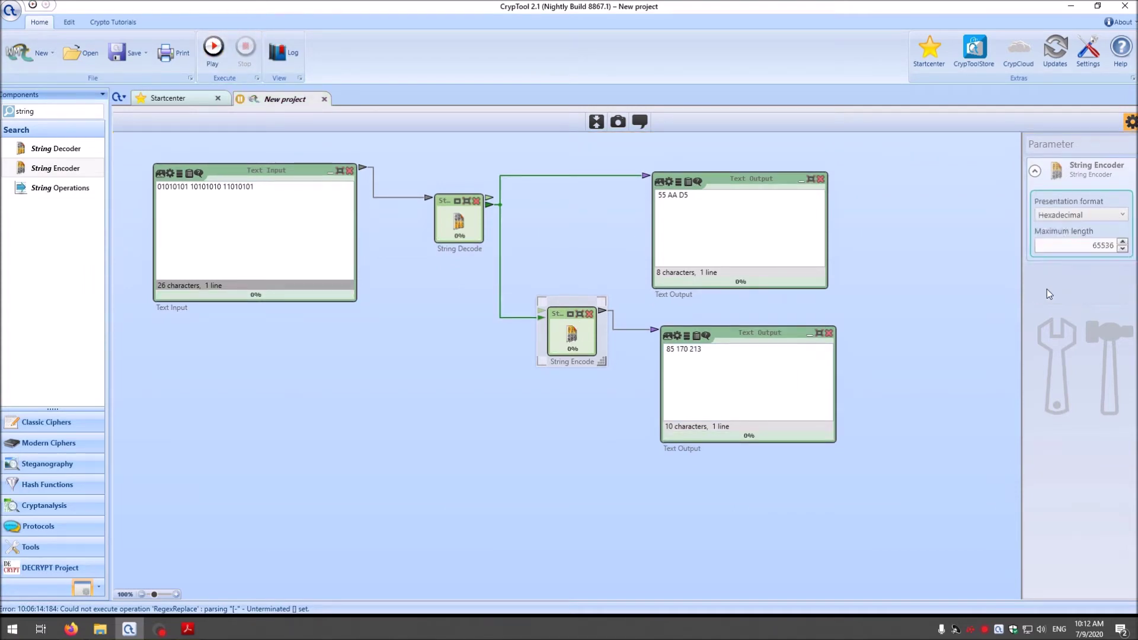
pyautogui.click(213, 47)
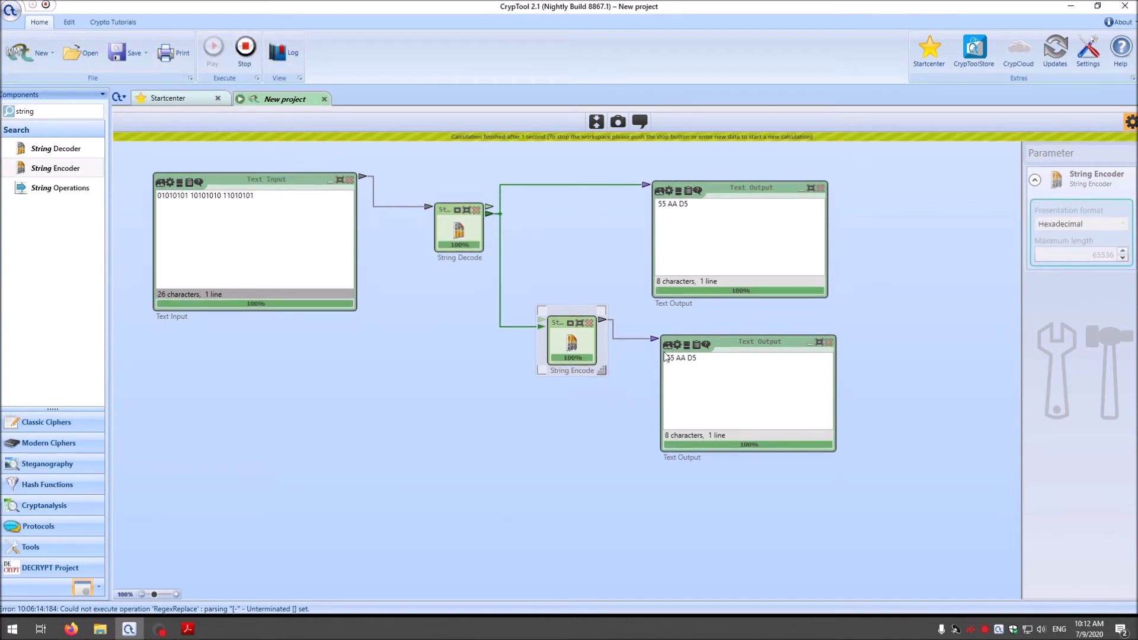
pyautogui.click(245, 48)
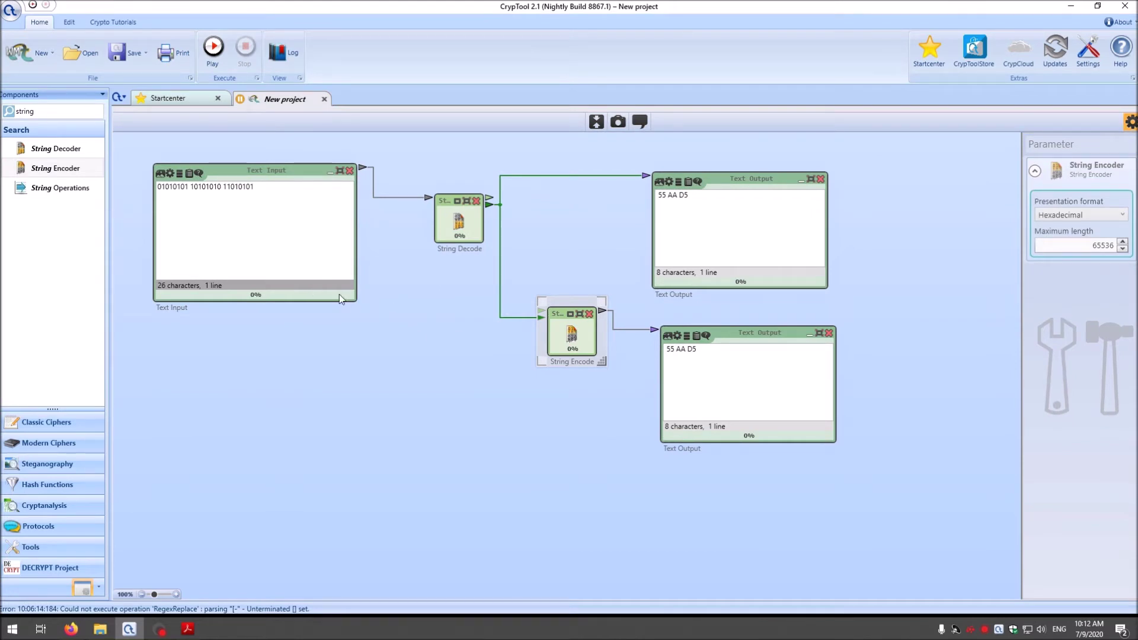
# Step: Search the components for "des" and add a DES component in the free area below the String Decoder
pyautogui.click(39, 110)
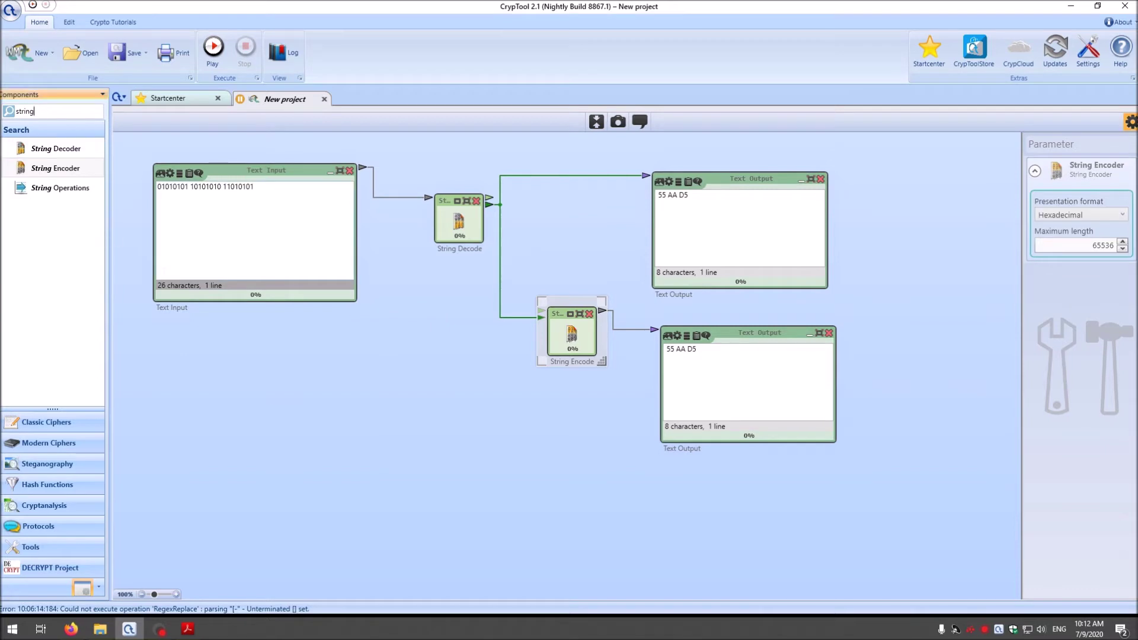
pyautogui.hotkey('ctrl', 'a')
pyautogui.write('des')
pyautogui.moveTo(37, 148); pyautogui.dragTo(419, 396)
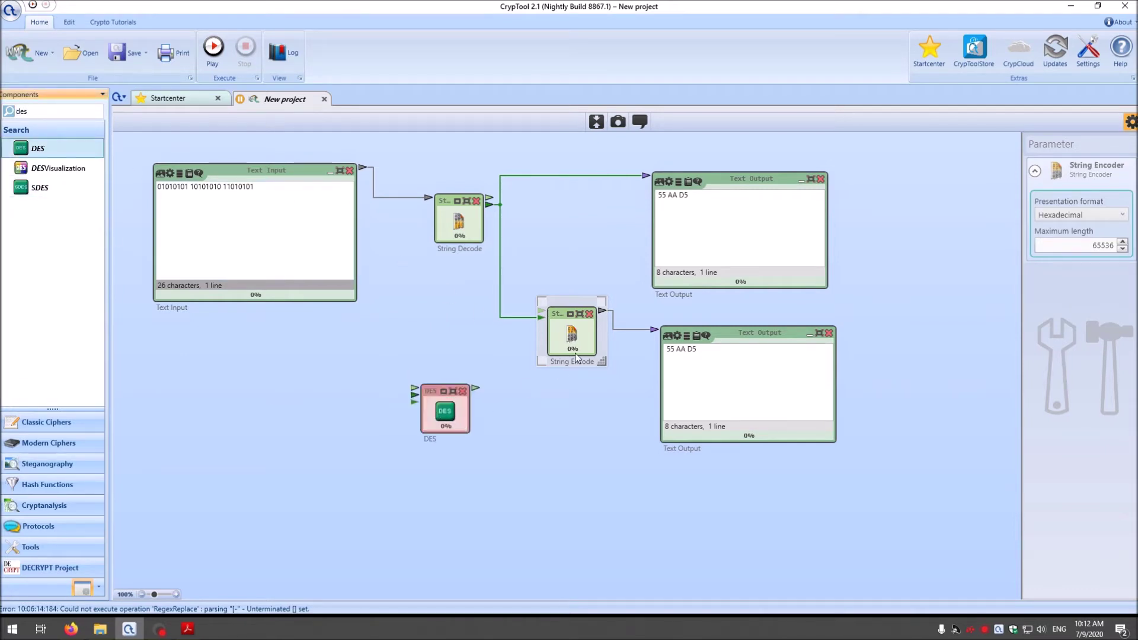
# Step: Delete the String Encoder and both Text Output components from the workspace
pyautogui.click(590, 315)
pyautogui.click(828, 333)
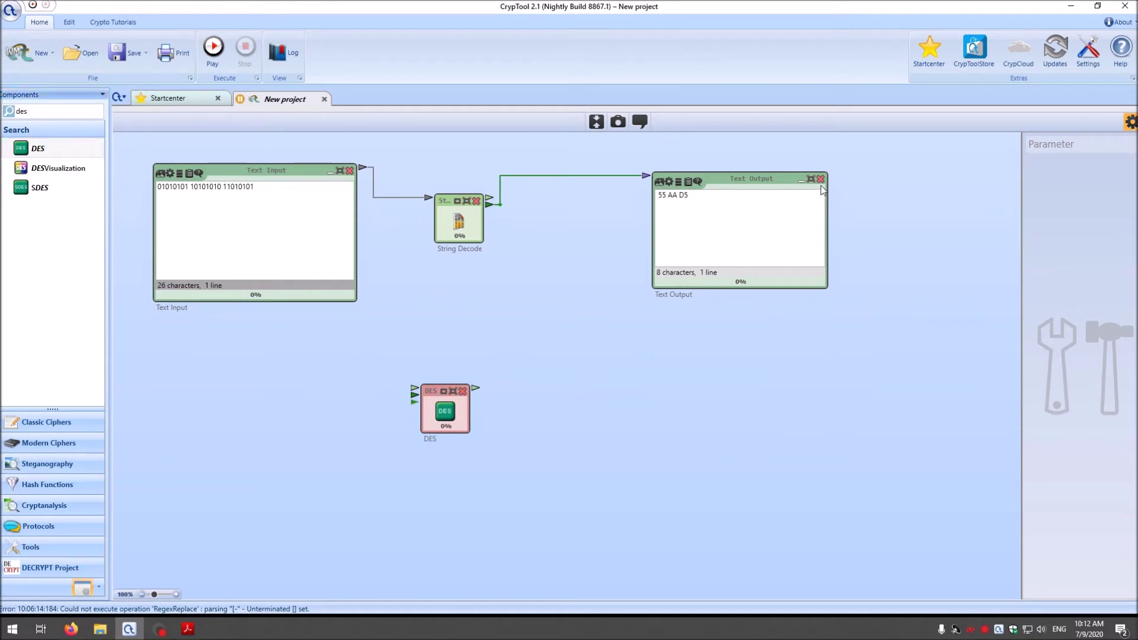
pyautogui.click(821, 179)
# Step: Move the Text Input and String Decoder to the workspace's upper-left area and place DES to the decoder's right
pyautogui.moveTo(245, 172); pyautogui.dragTo(216, 152)
pyautogui.moveTo(460, 223); pyautogui.dragTo(416, 172)
pyautogui.moveTo(444, 409); pyautogui.dragTo(593, 238)
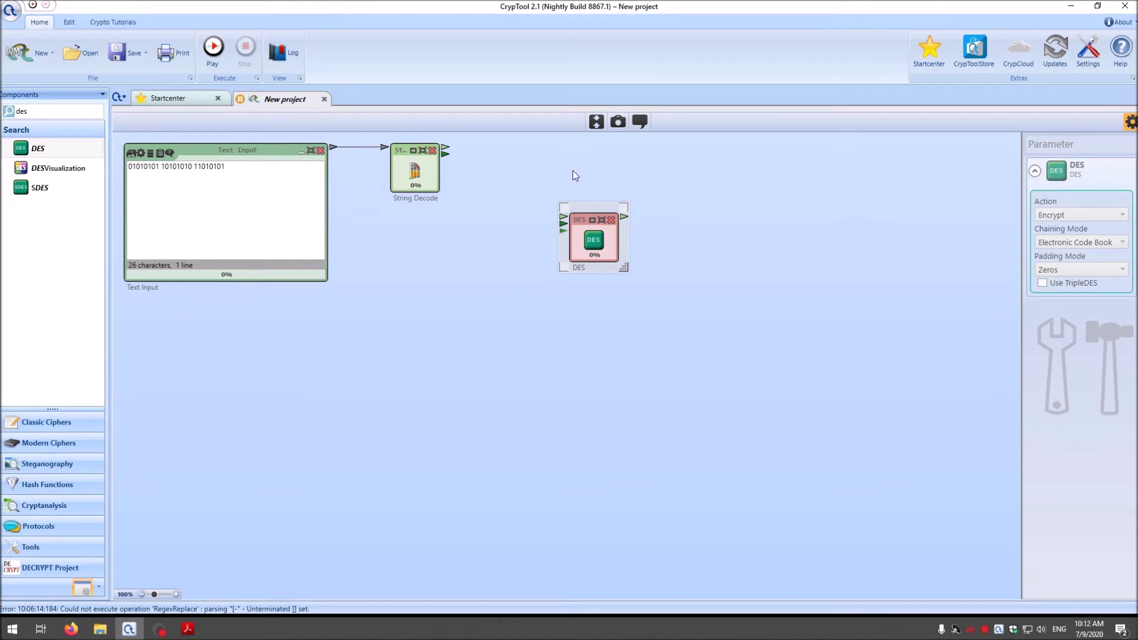
pyautogui.moveTo(563, 220)
# Step: Caption the Text Input "Plaintext" and replace its content with "Hello world, this is a test of binary data in CrypTool 2"
pyautogui.doubleClick(153, 287)
pyautogui.hotkey('ctrl', 'a')
pyautogui.write('Pl')
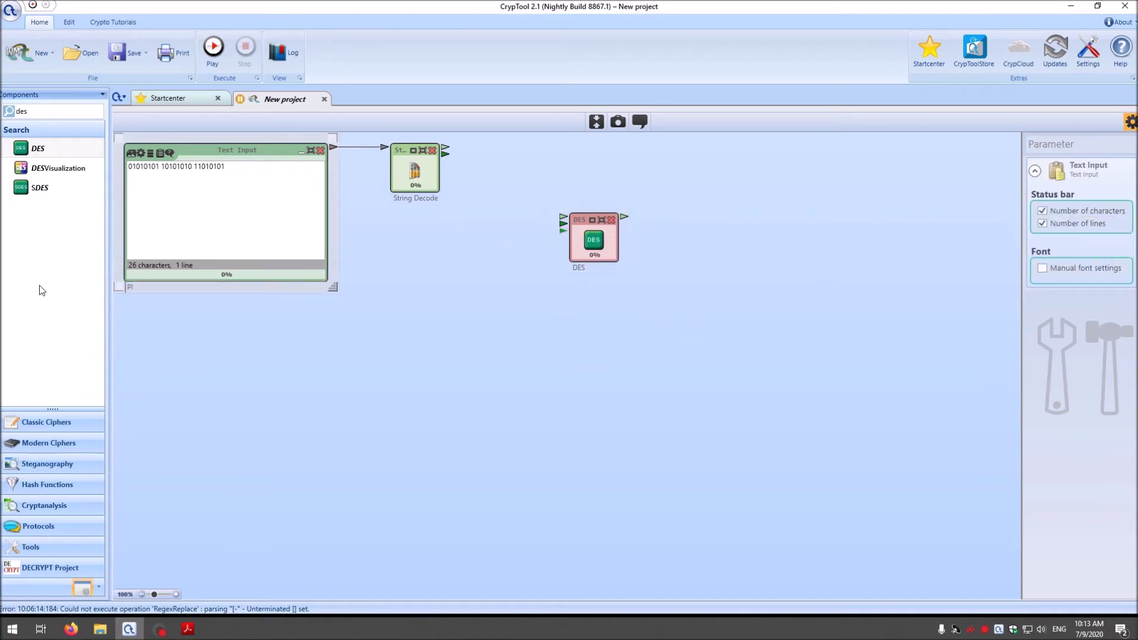
pyautogui.write('aintext')
pyautogui.press('Return')
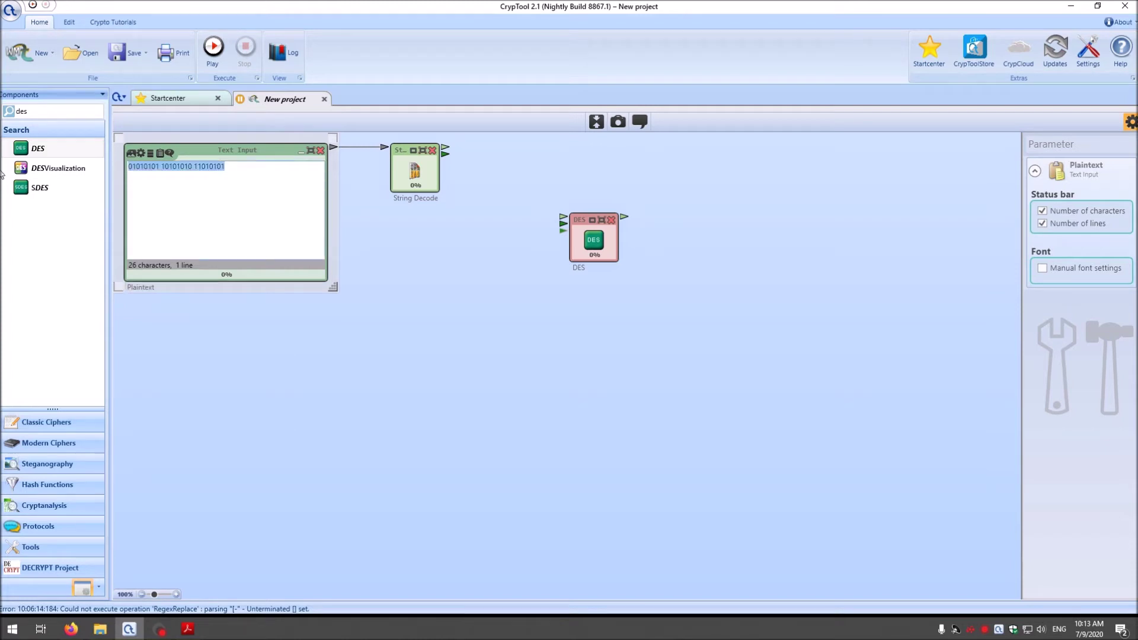
pyautogui.write('Hello world, this is a t')
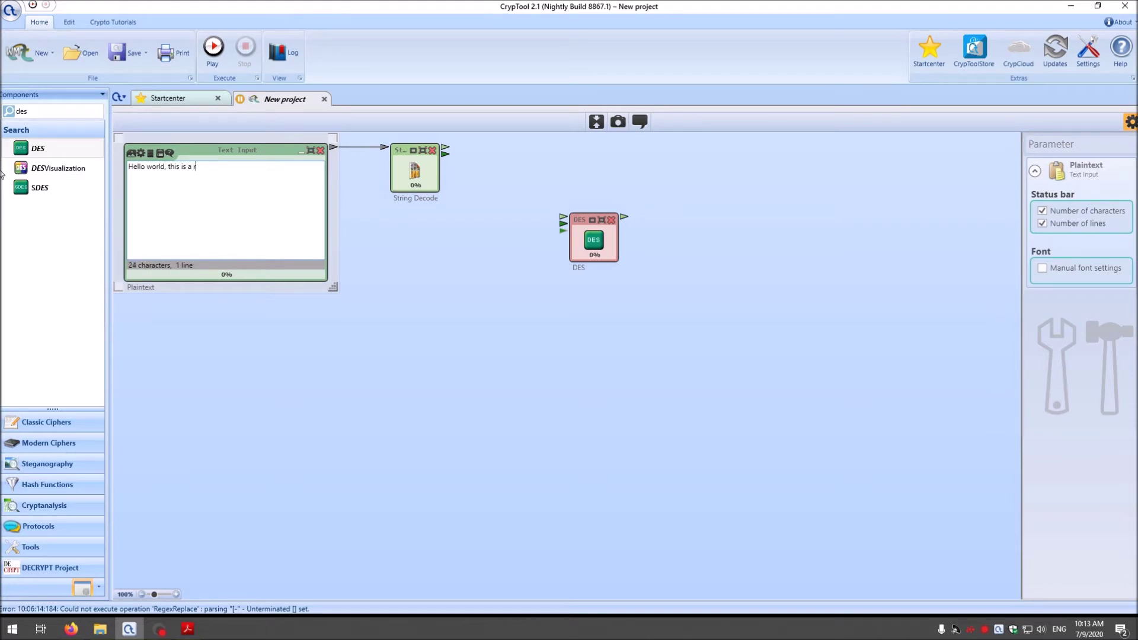
pyautogui.write('est of binary data in CrypTool 2')
# Step: Align DES beside the String Decoder and connect the decoder's stream output to the DES stream input
pyautogui.moveTo(446, 159)
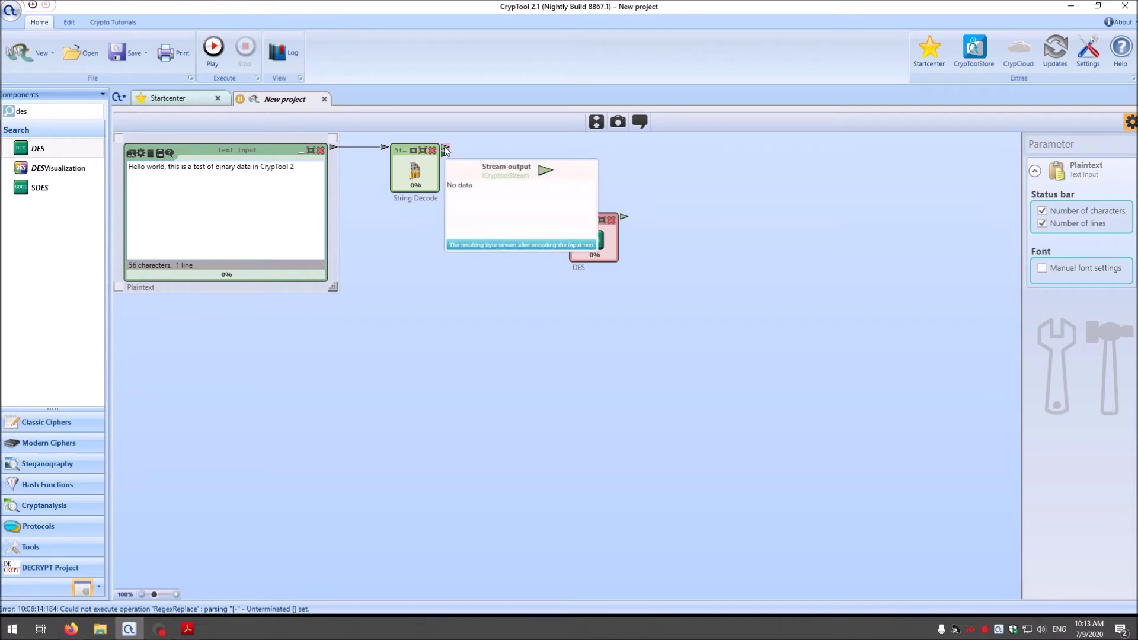
pyautogui.moveTo(592, 240); pyautogui.dragTo(579, 190)
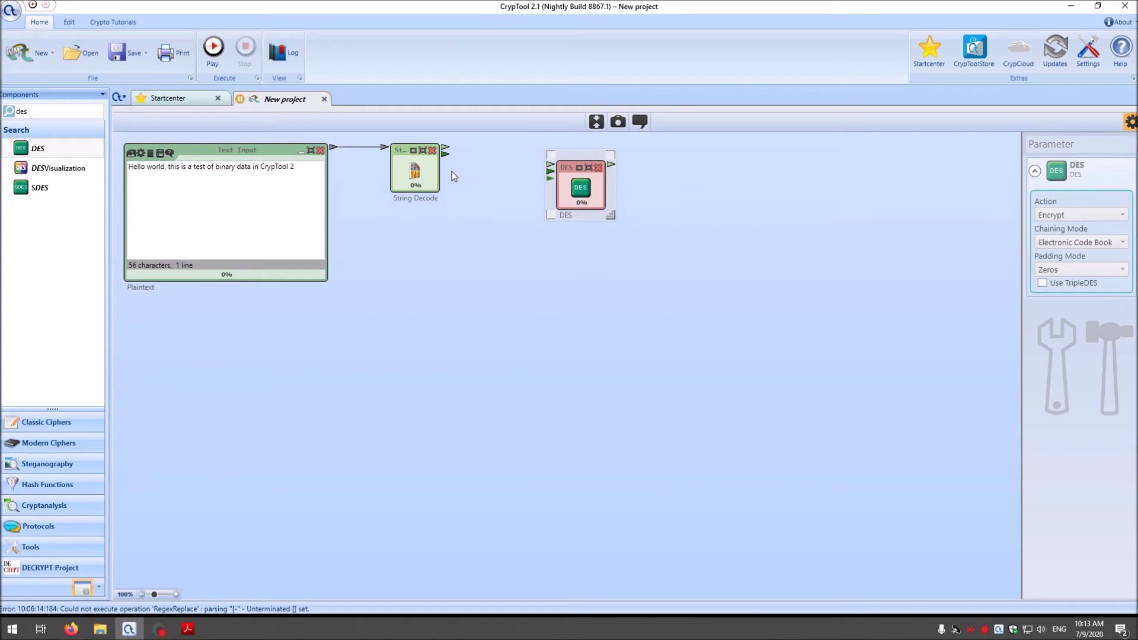
pyautogui.moveTo(445, 156)
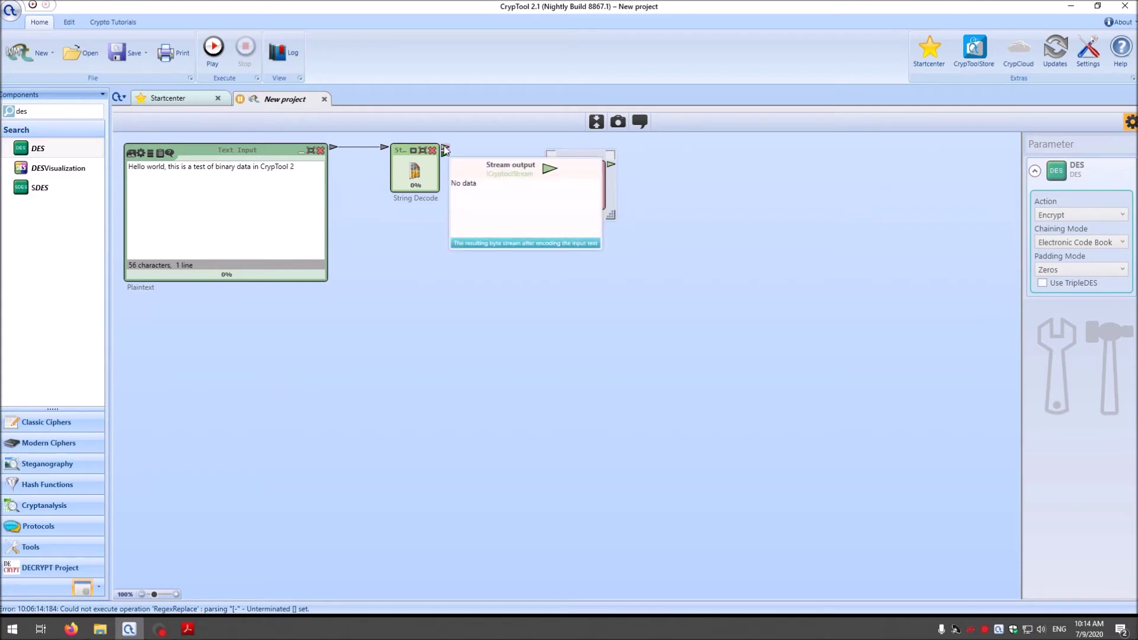
pyautogui.moveTo(444, 147); pyautogui.dragTo(559, 172)
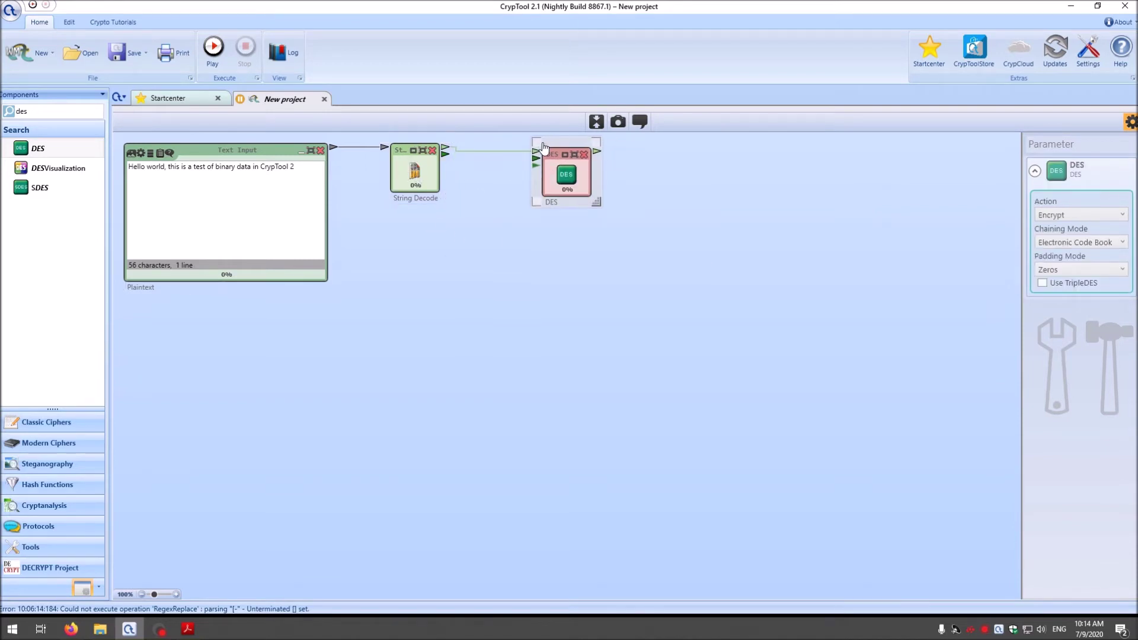
# Step: Add a String Encoder to the right of DES and connect the DES stream output to the encoder's stream input
pyautogui.moveTo(597, 152); pyautogui.dragTo(703, 208)
pyautogui.hotkey('ctrl', 'a')
pyautogui.write('strin')
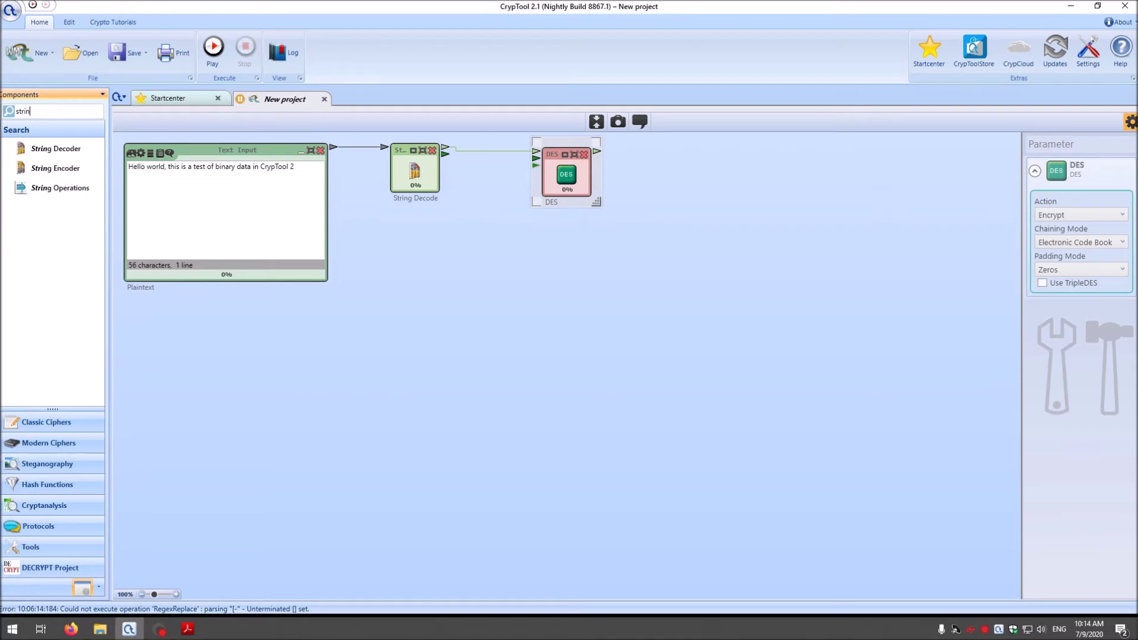
pyautogui.write('g')
pyautogui.moveTo(55, 168); pyautogui.dragTo(682, 169)
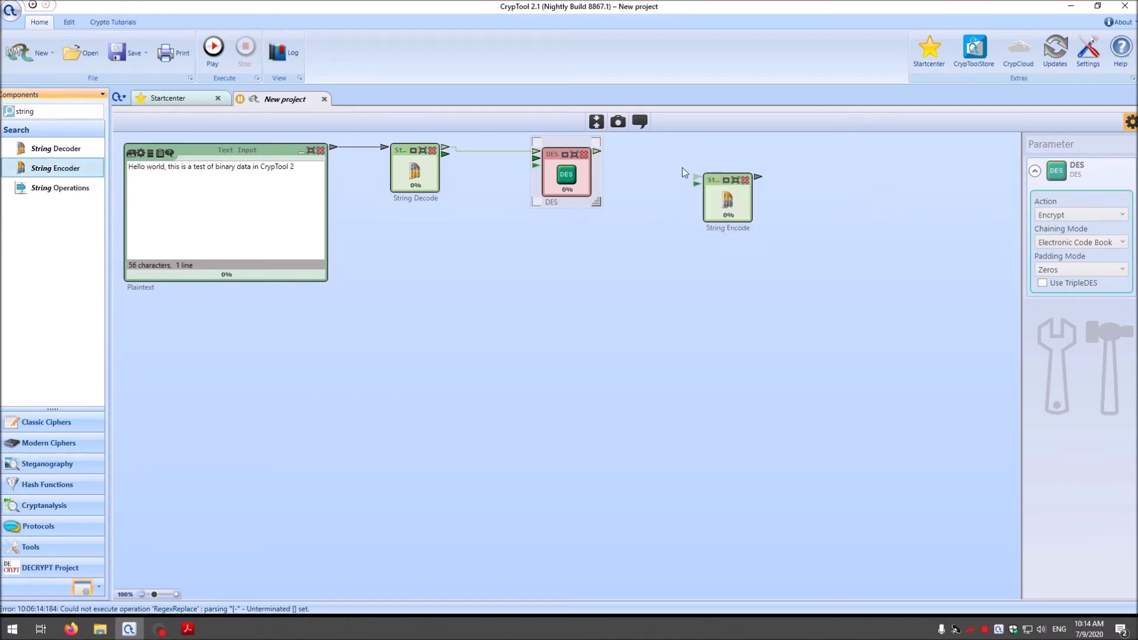
pyautogui.moveTo(597, 151); pyautogui.dragTo(818, 191)
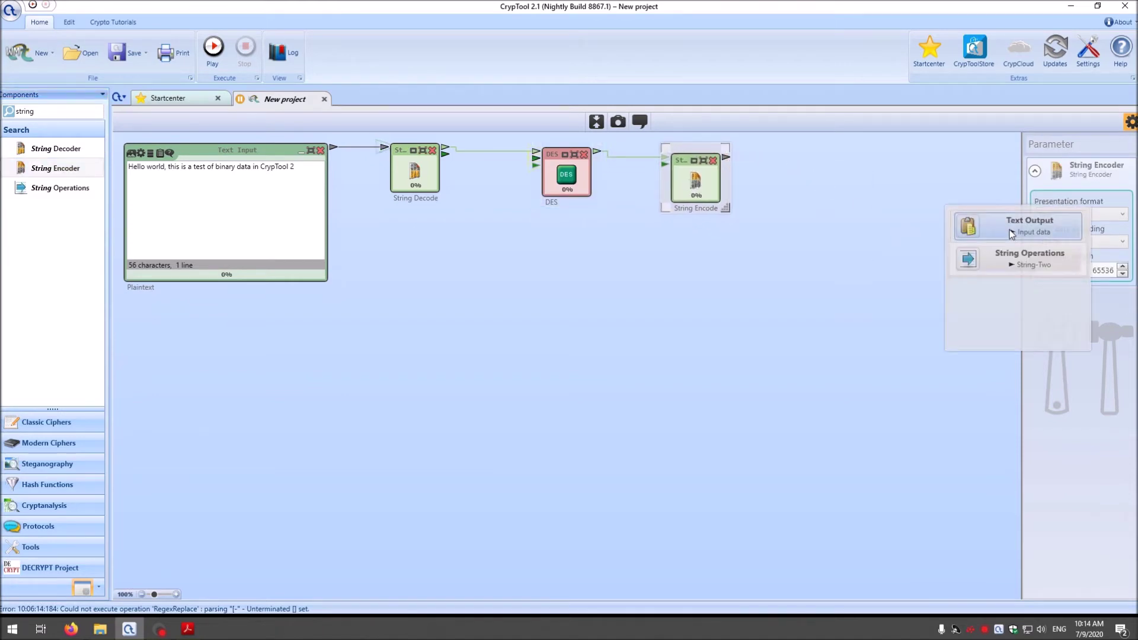
# Step: Add a Text Output fed by the String Encoder's output and line both components up to the right of DES
pyautogui.click(984, 225)
pyautogui.moveTo(887, 196); pyautogui.dragTo(856, 152)
pyautogui.moveTo(713, 191); pyautogui.dragTo(807, 285)
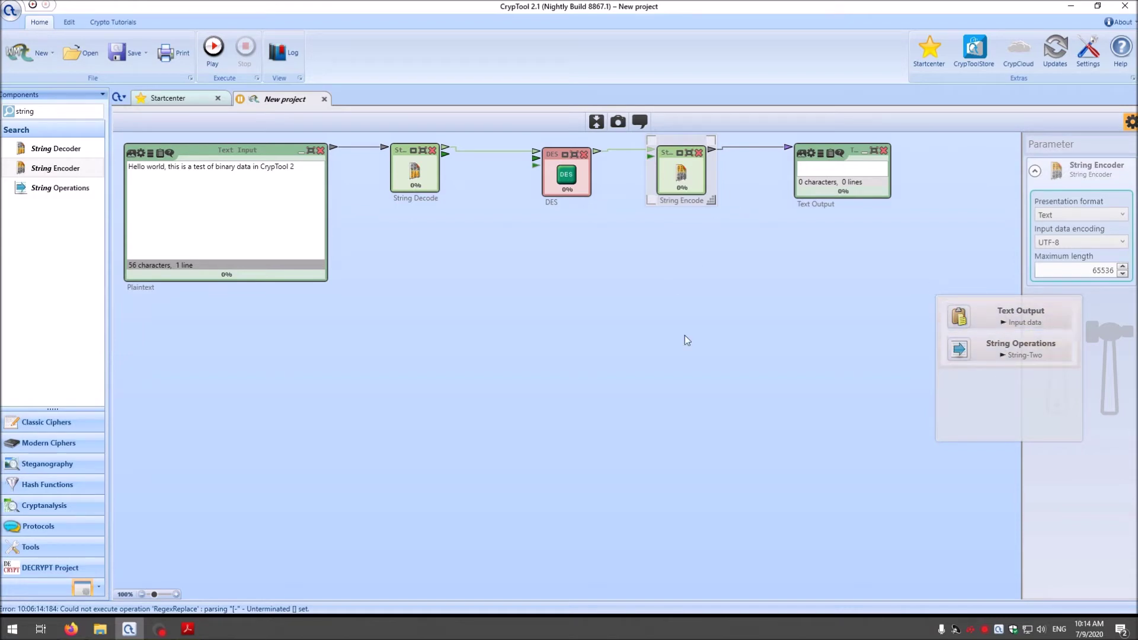
pyautogui.click(734, 233)
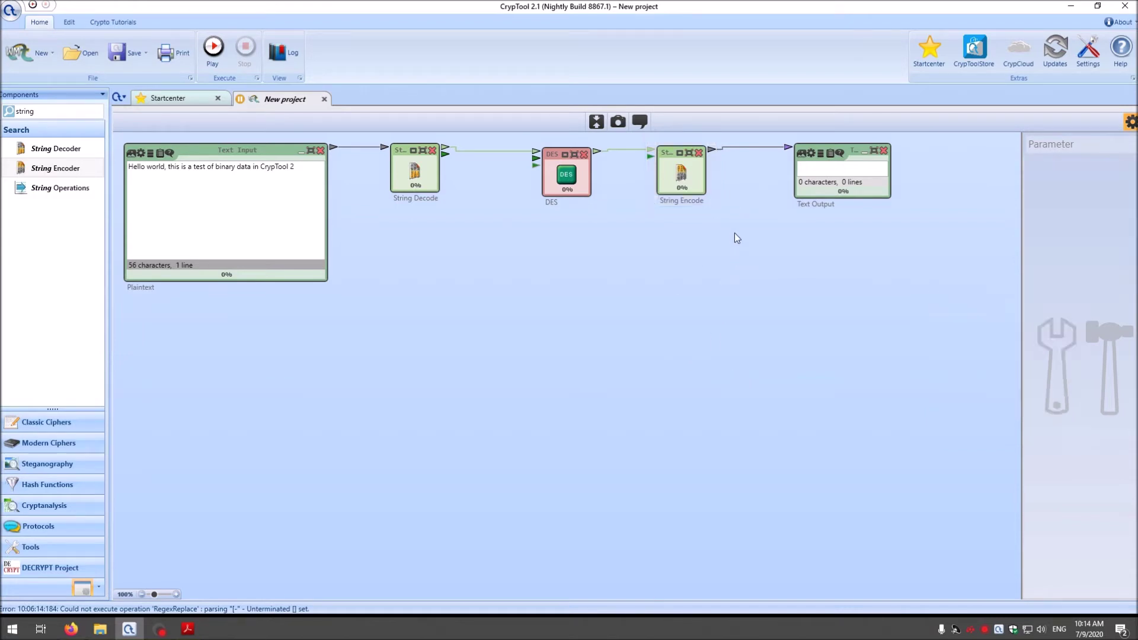
# Step: Enlarge the Text Output to about the size of the Plaintext box and caption it "Ciphertext"
pyautogui.click(844, 197)
pyautogui.moveTo(902, 210); pyautogui.dragTo(1000, 302)
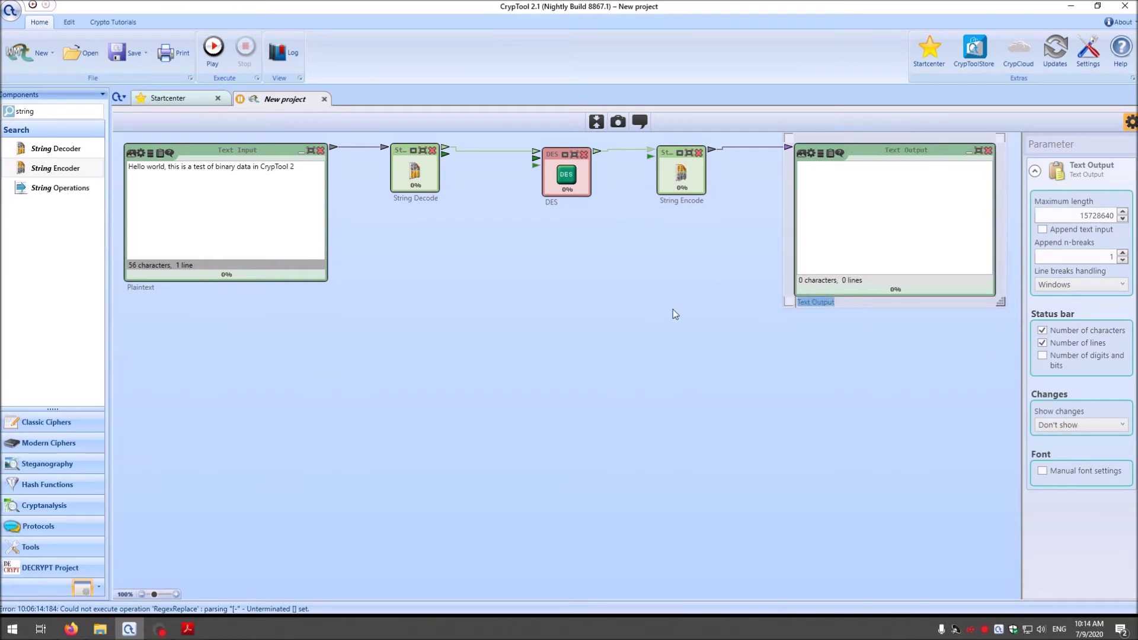
pyautogui.write('Ciphertext')
pyautogui.click(640, 318)
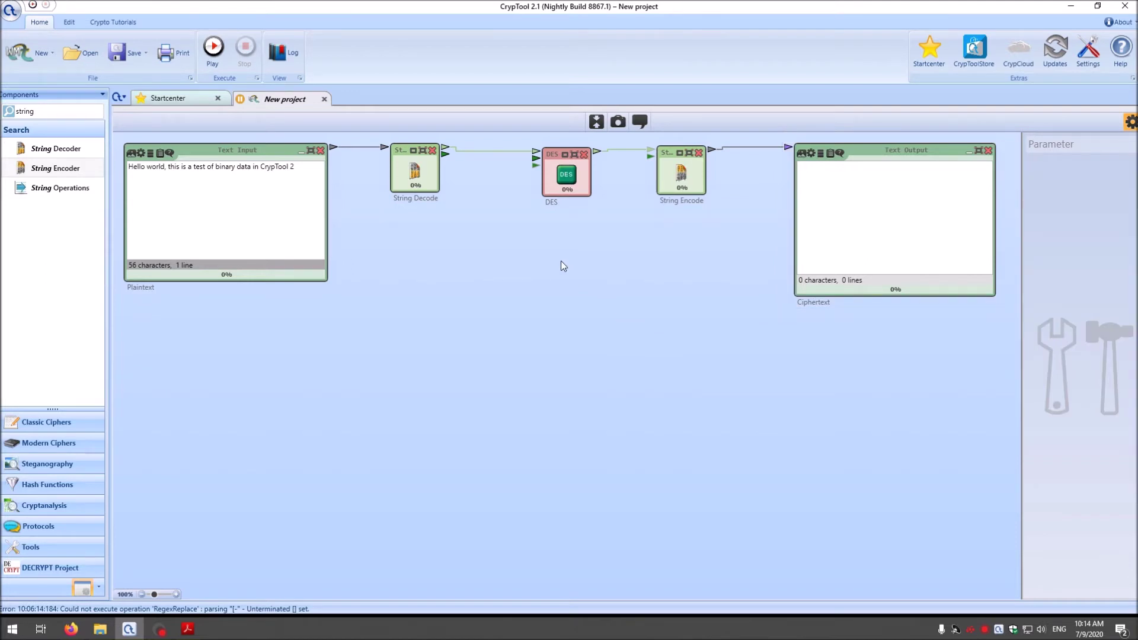
# Step: Check the DES key input's requirements, then add a second Text Input below the Plaintext box, captioned "Key"
pyautogui.click(537, 161)
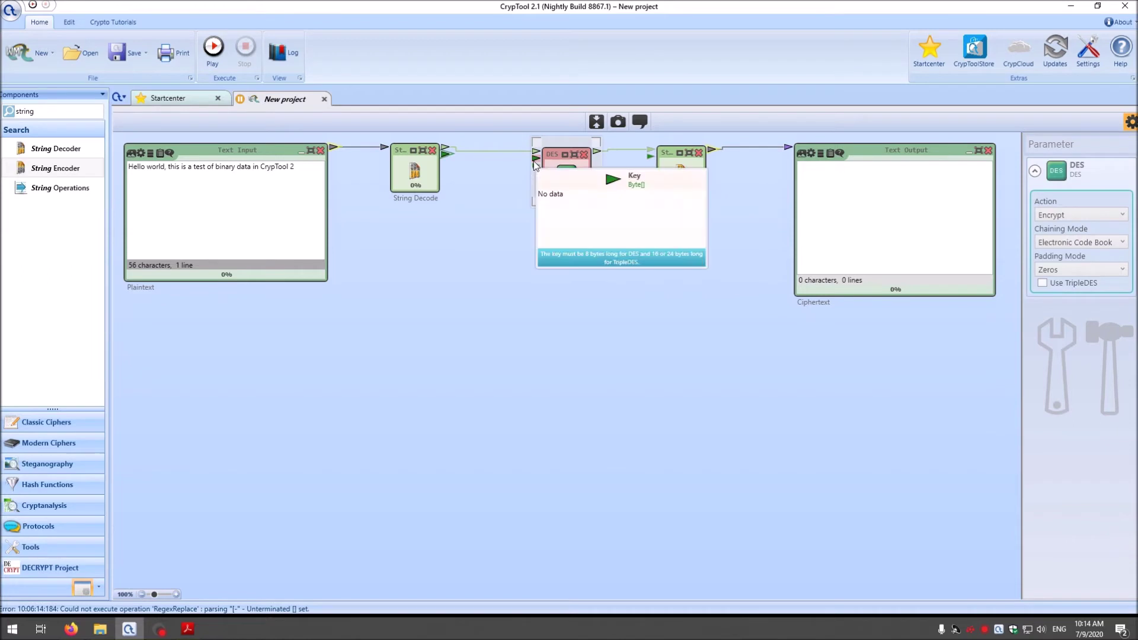
pyautogui.click(448, 247)
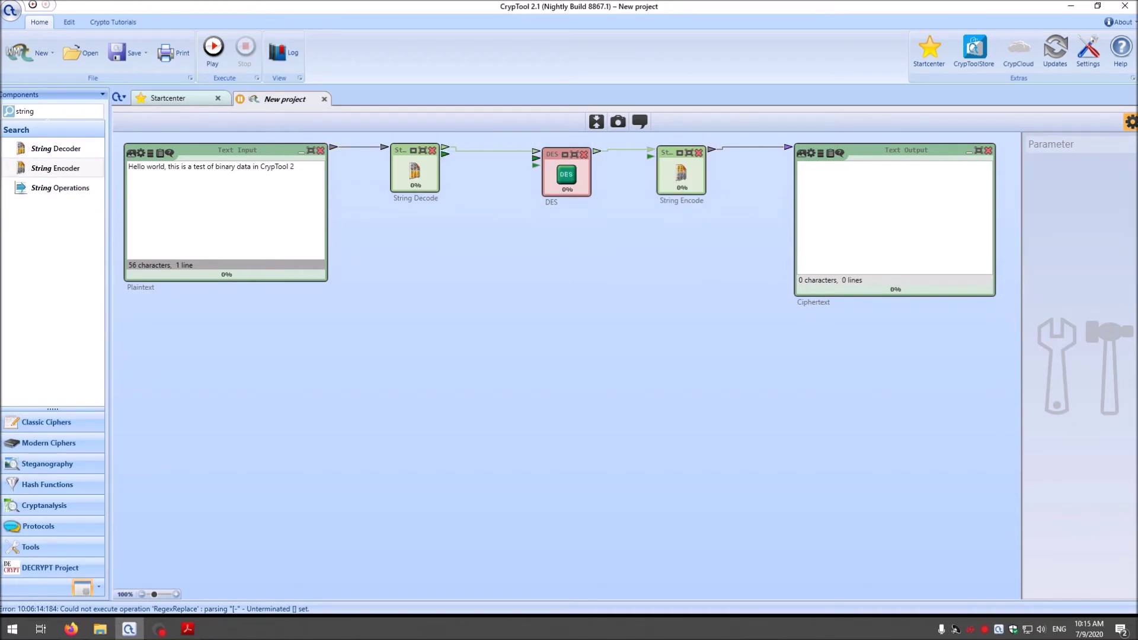
pyautogui.doubleClick(35, 112)
pyautogui.write('s')
pyautogui.write('ext')
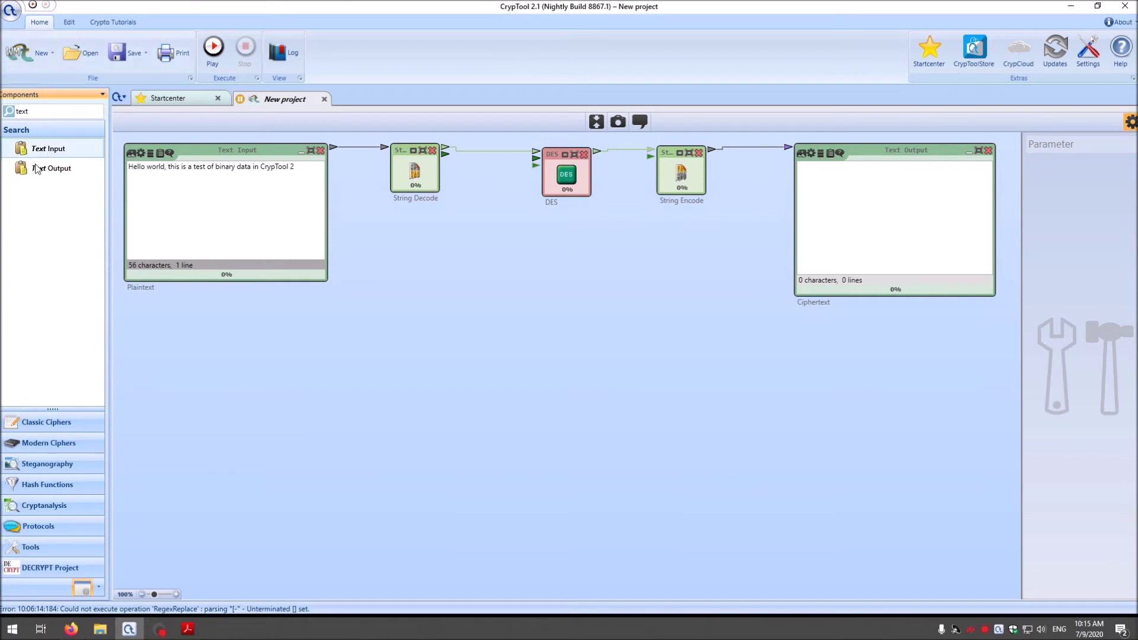
pyautogui.moveTo(48, 149); pyautogui.dragTo(377, 453)
pyautogui.moveTo(243, 453); pyautogui.dragTo(148, 454)
pyautogui.write('Key')
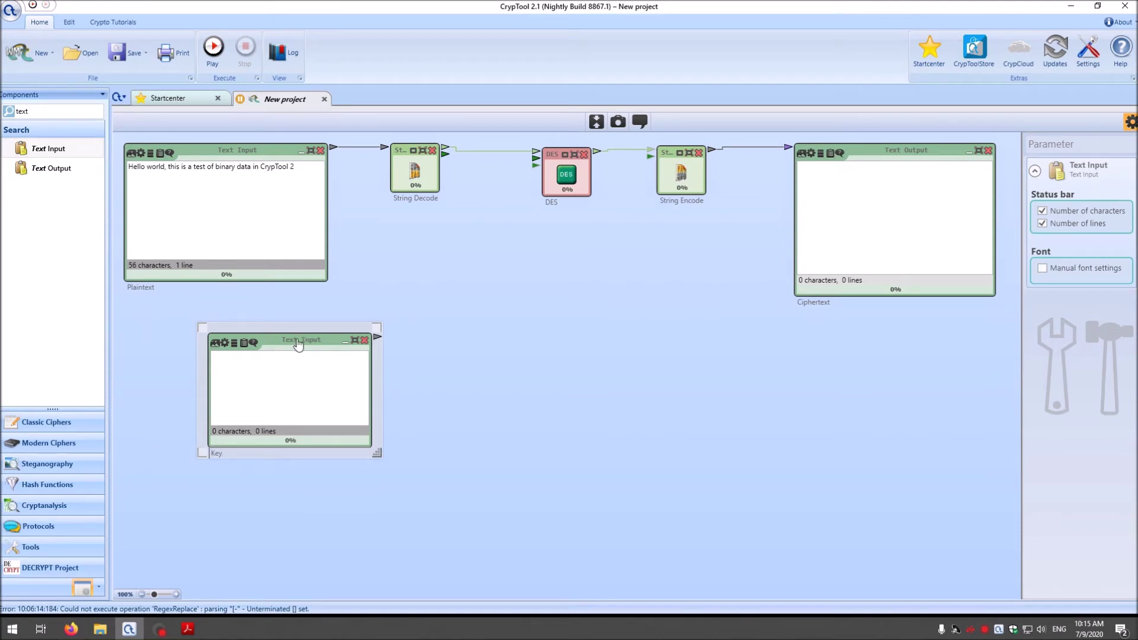
pyautogui.moveTo(304, 333); pyautogui.dragTo(247, 353)
# Step: Connect the Key Text Input to a new String Decoder placed below the first one, with its input format set to Hexadecimal
pyautogui.moveTo(330, 354); pyautogui.dragTo(403, 312)
pyautogui.click(595, 354)
pyautogui.moveTo(426, 350); pyautogui.dragTo(425, 292)
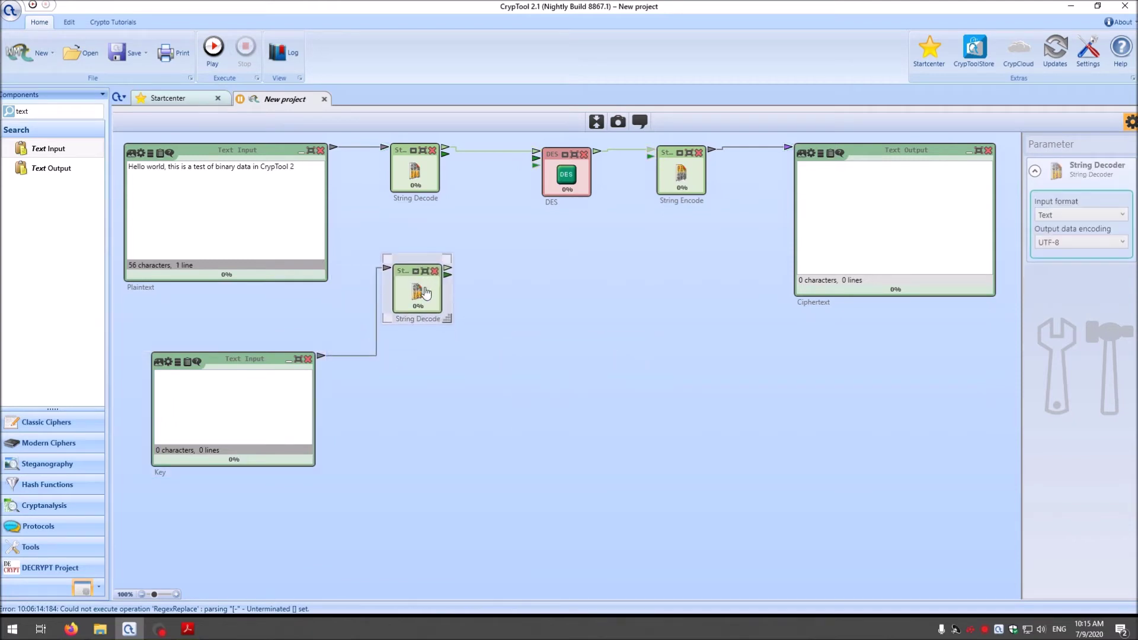
pyautogui.click(1080, 216)
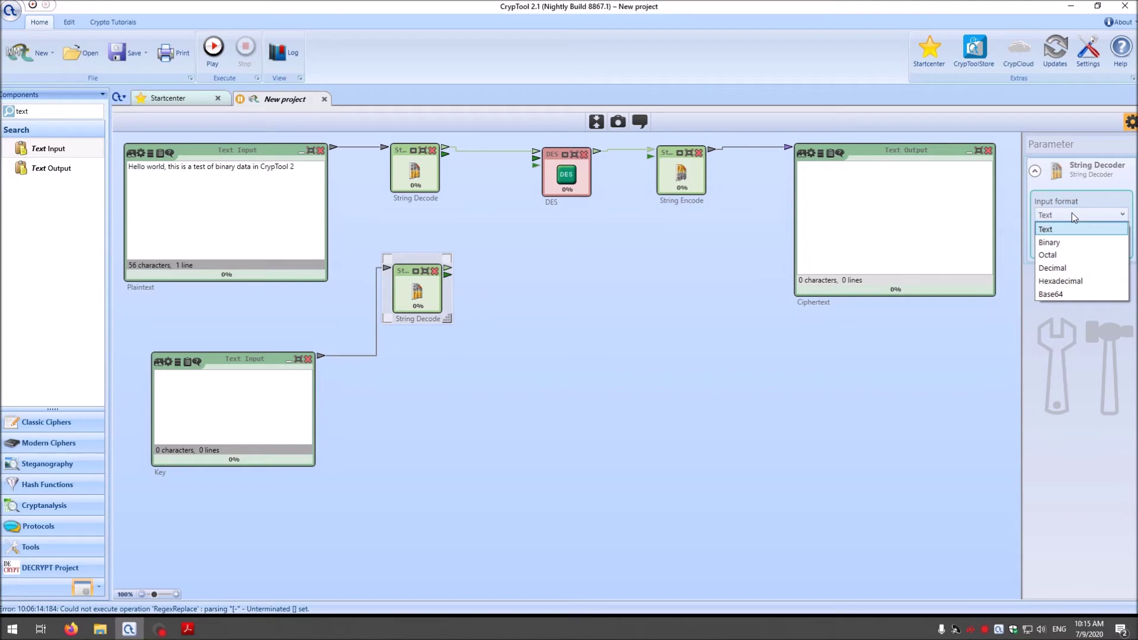
pyautogui.click(1064, 282)
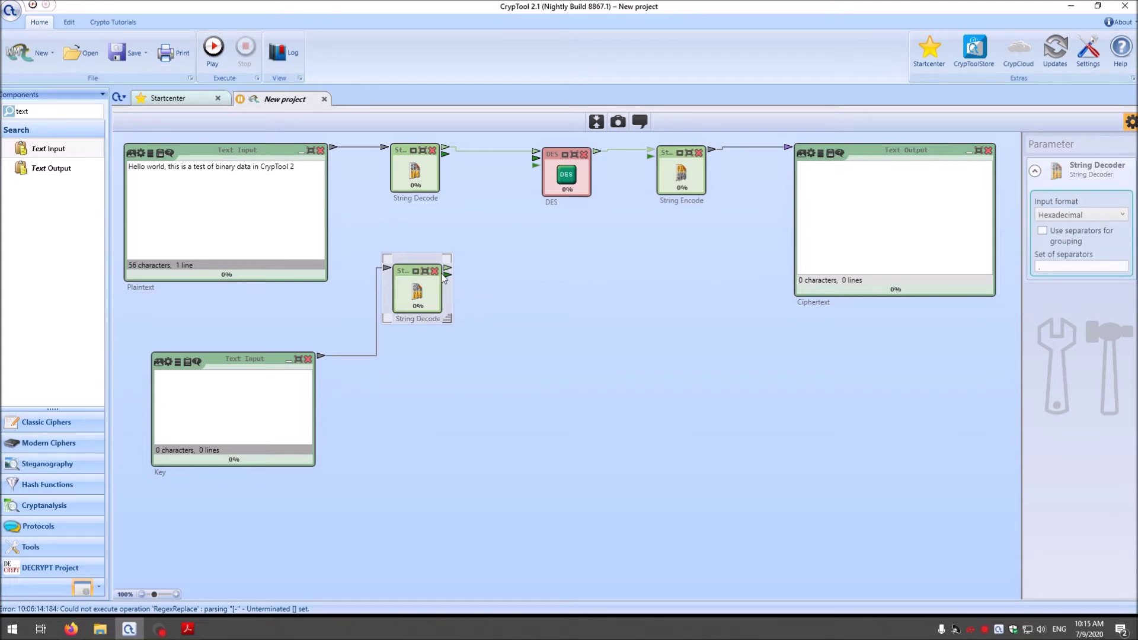
# Step: Connect the hexadecimal String Decoder's byte array output to the DES key input and run the workspace with the Key box empty
pyautogui.moveTo(445, 276); pyautogui.dragTo(535, 159)
pyautogui.click(564, 184)
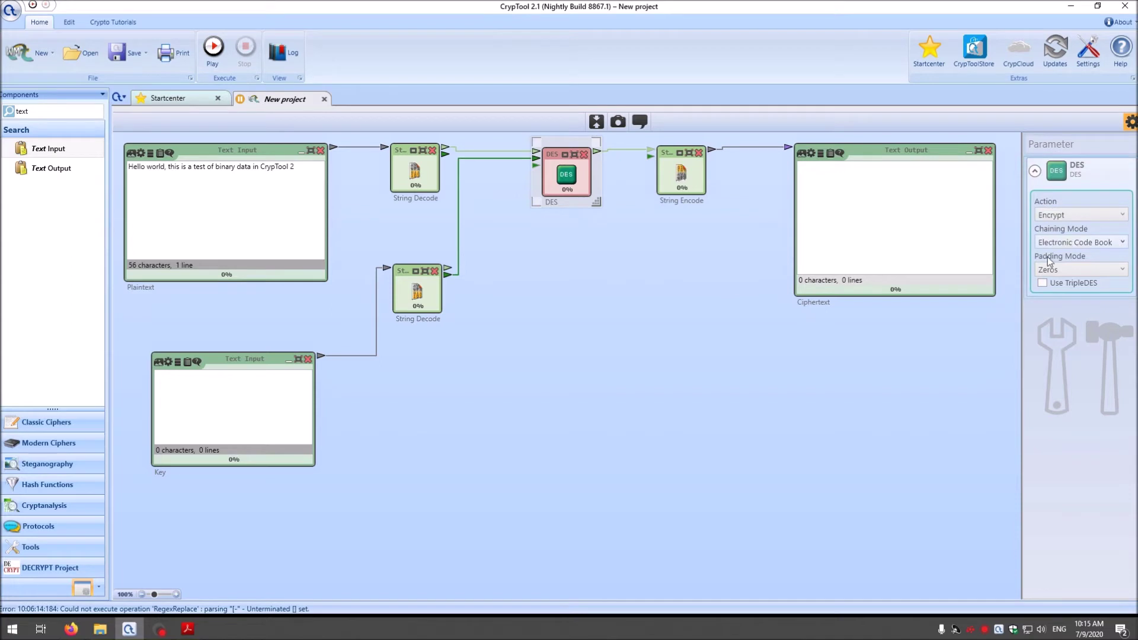
pyautogui.click(231, 403)
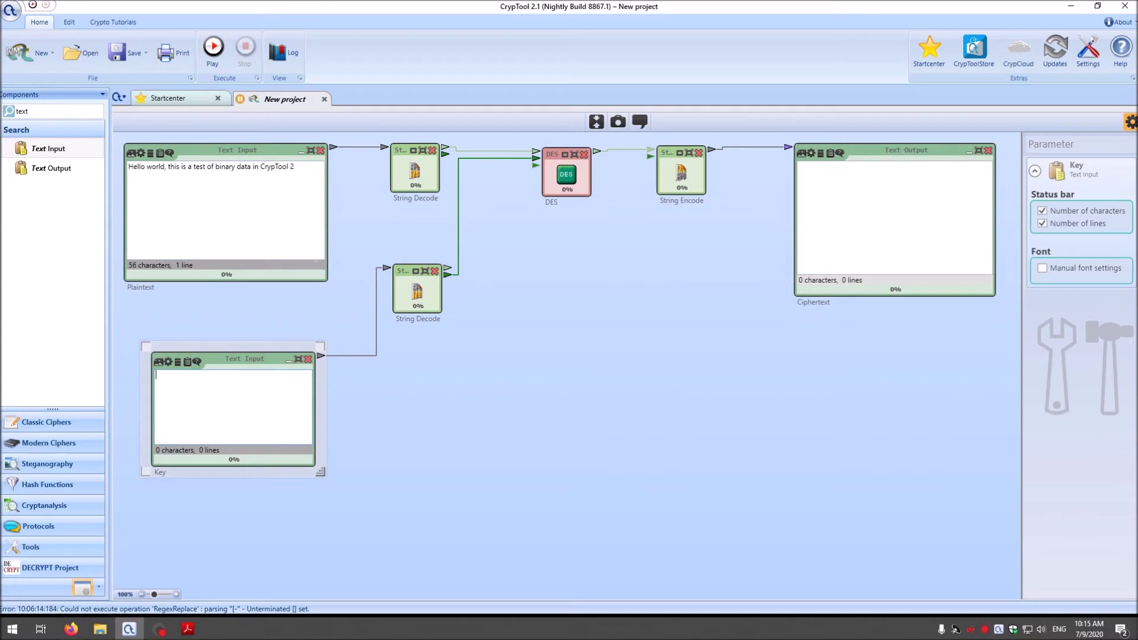
pyautogui.click(212, 57)
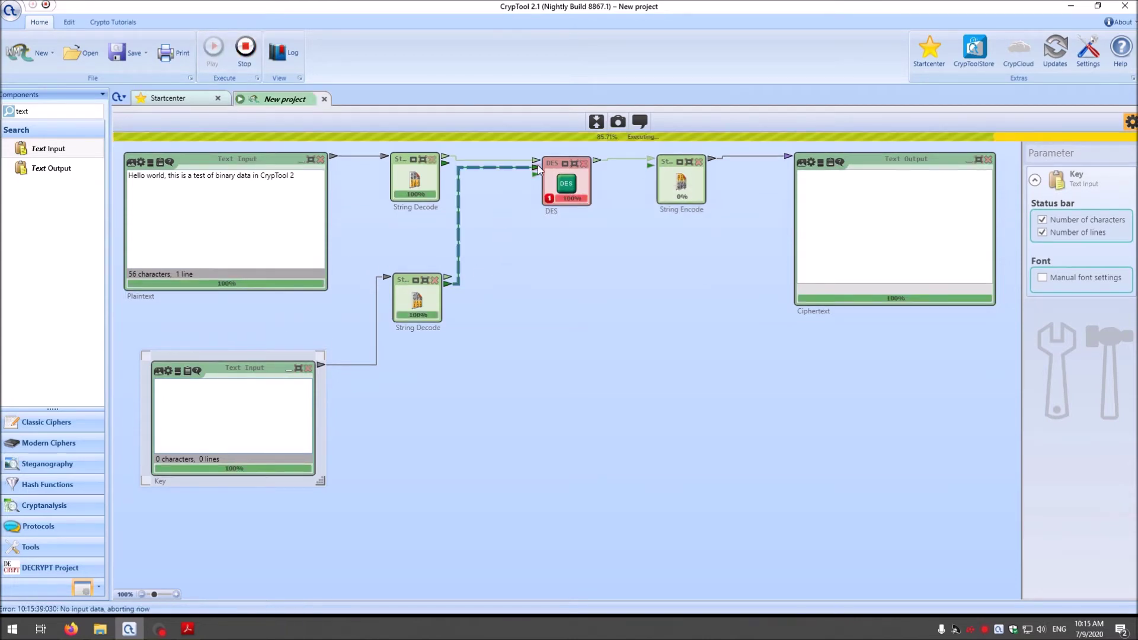
pyautogui.click(177, 392)
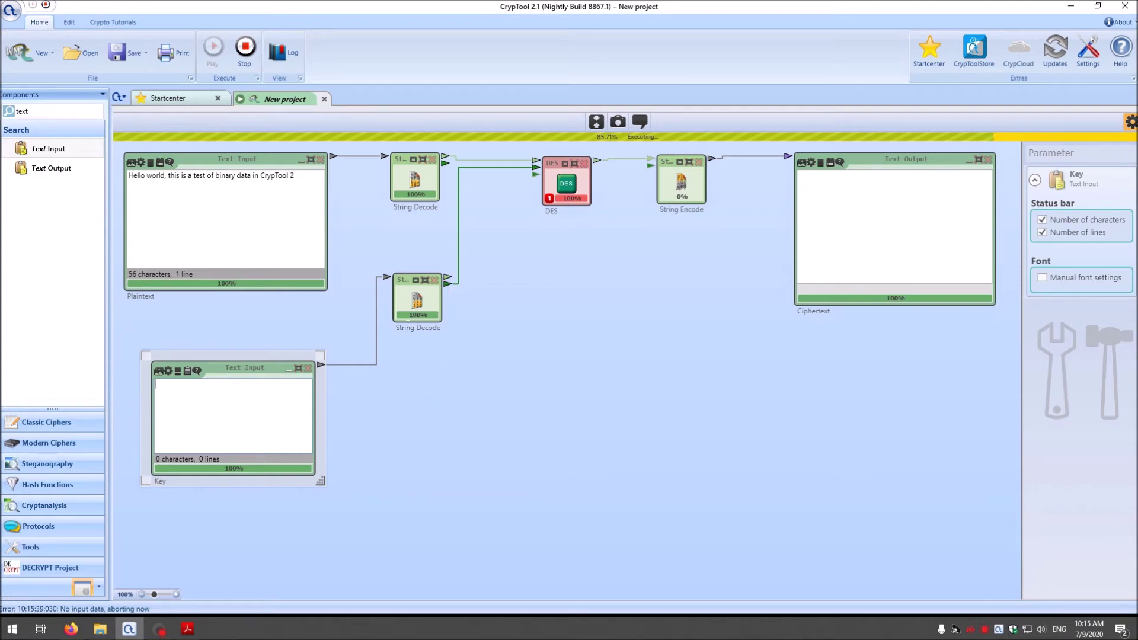
pyautogui.write('01 02 03 04 05 06 07 08')
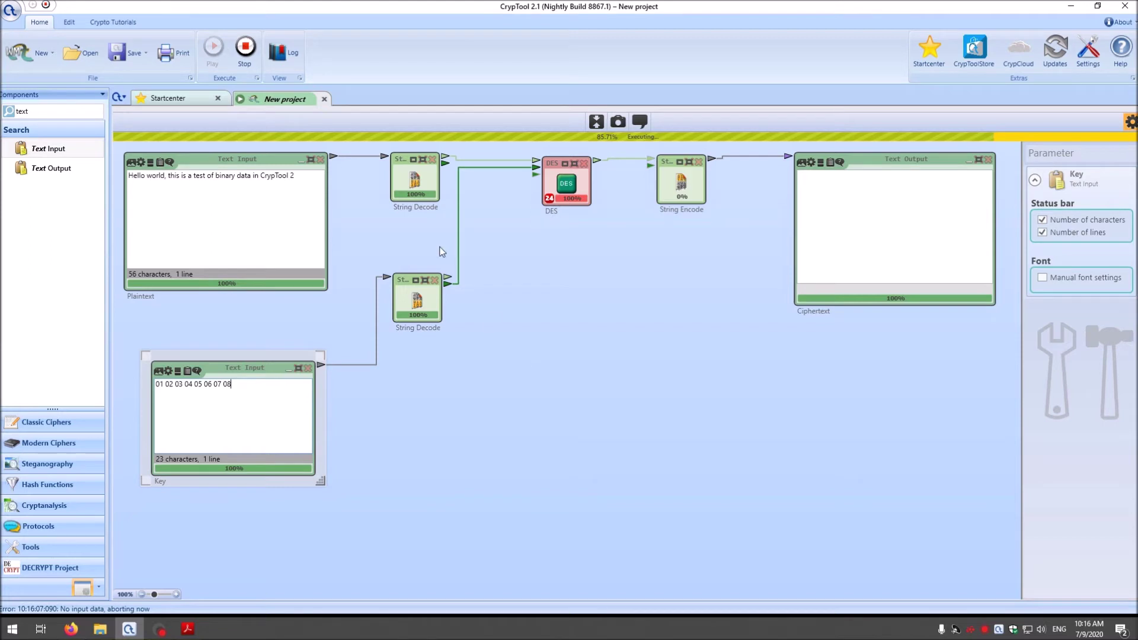
pyautogui.moveTo(389, 277)
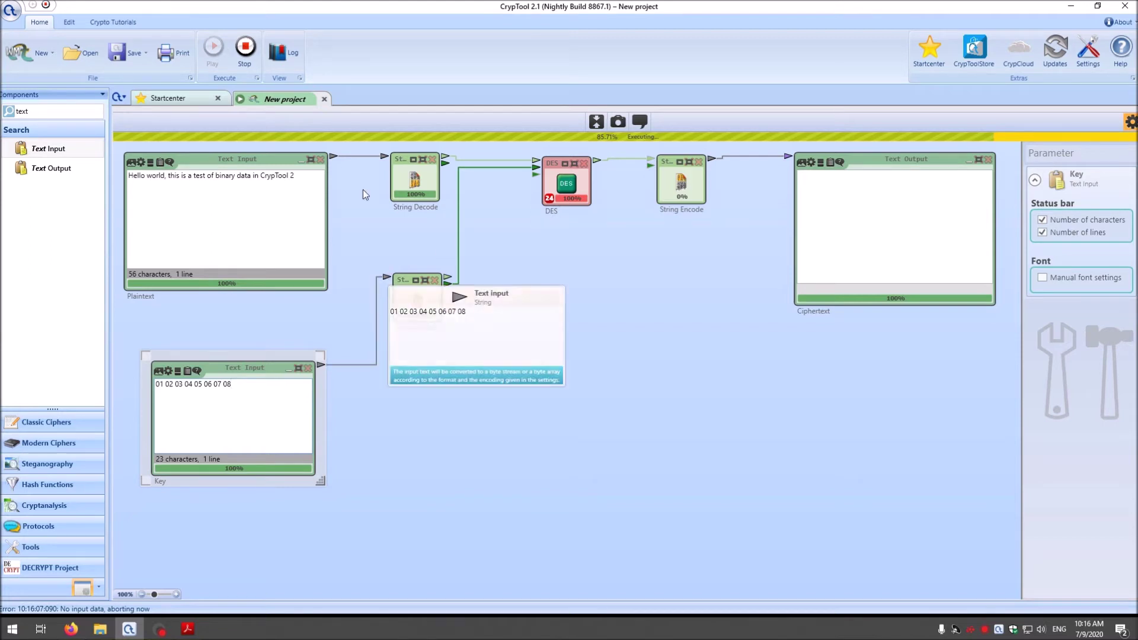
pyautogui.click(246, 47)
pyautogui.click(215, 52)
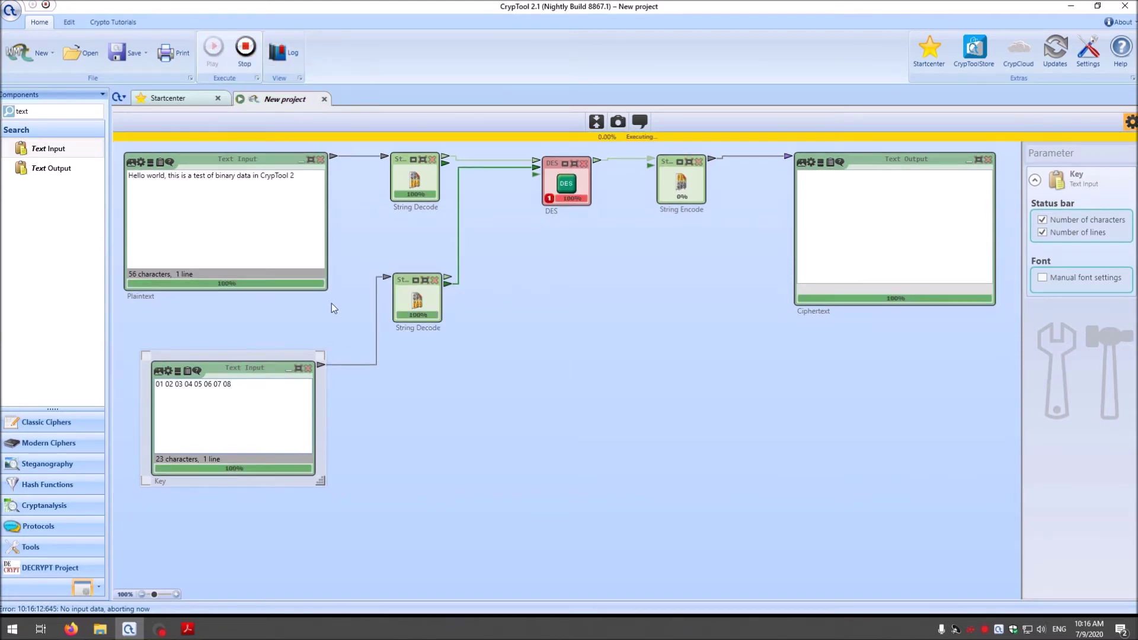
# Step: Review the error messages in the log, clear them all and restart the workspace to check for remaining DES errors
pyautogui.click(415, 322)
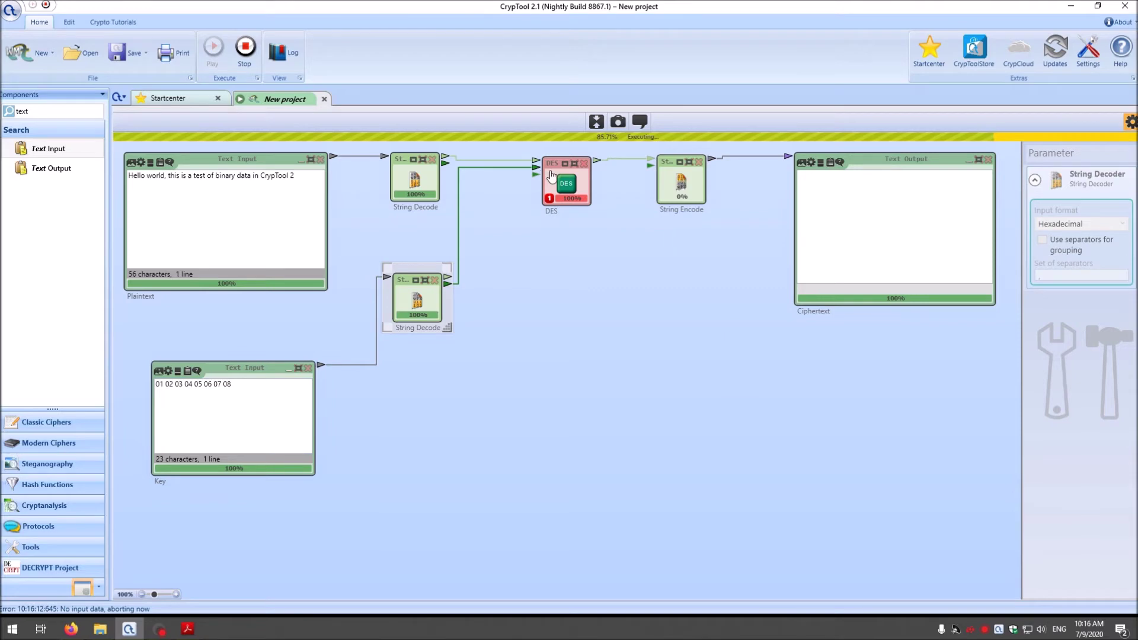
pyautogui.click(279, 55)
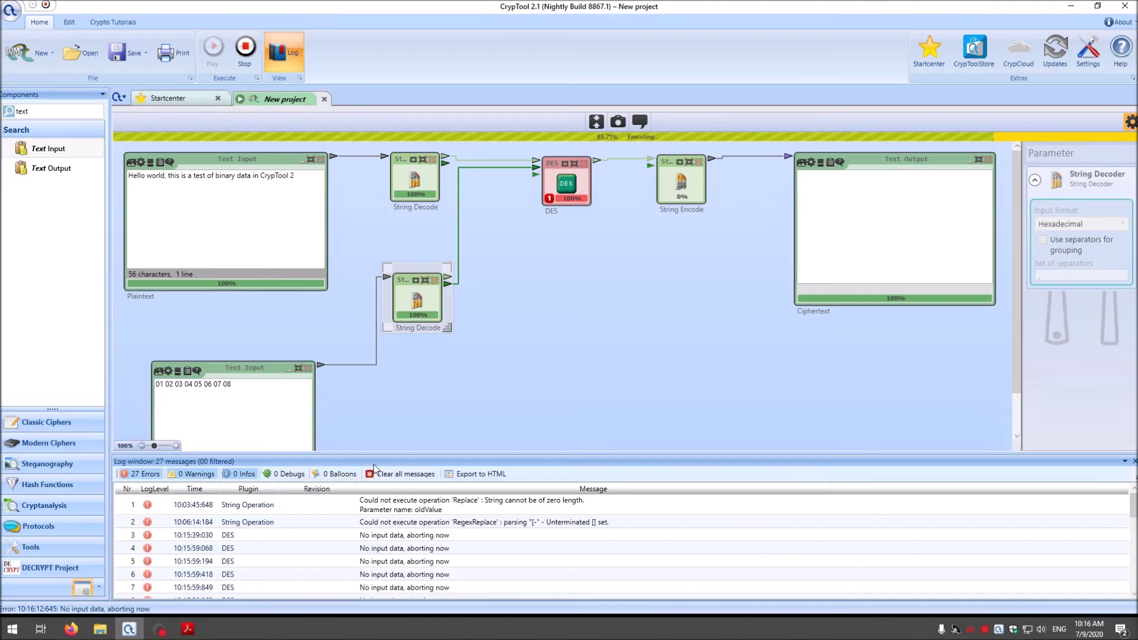
pyautogui.scroll(-7, 295, 556)
pyautogui.scroll(7, 295, 539)
pyautogui.click(398, 474)
pyautogui.click(243, 52)
pyautogui.click(209, 55)
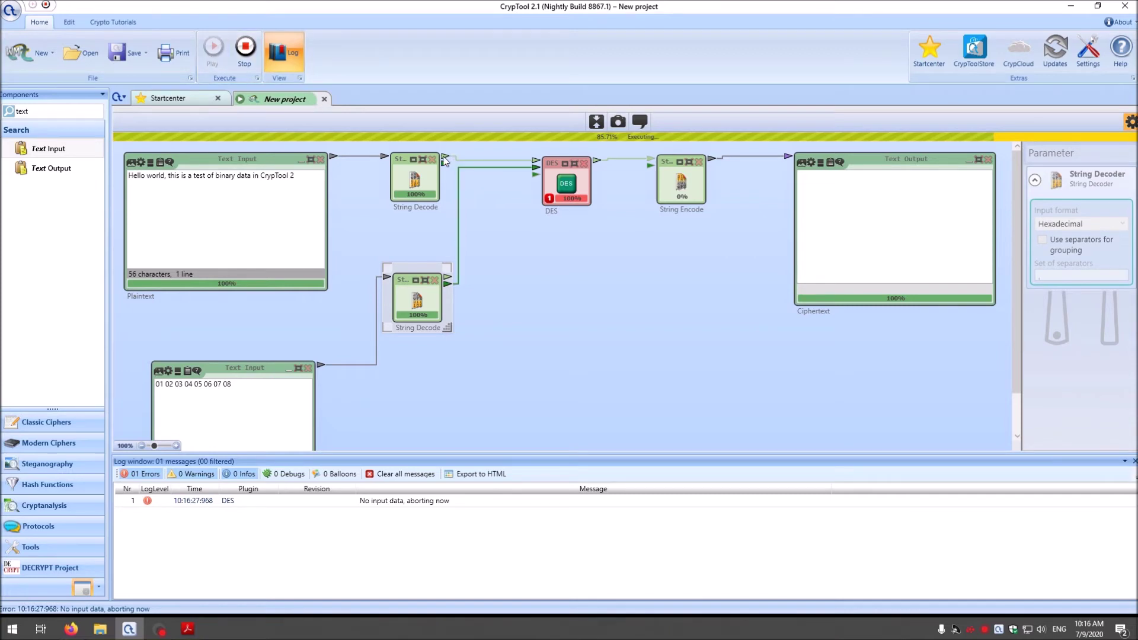
# Step: Stop the workspace, set the plaintext String Decoder's input format to Text with UTF-8 output encoding, and close the log
pyautogui.moveTo(448, 159)
pyautogui.click(418, 181)
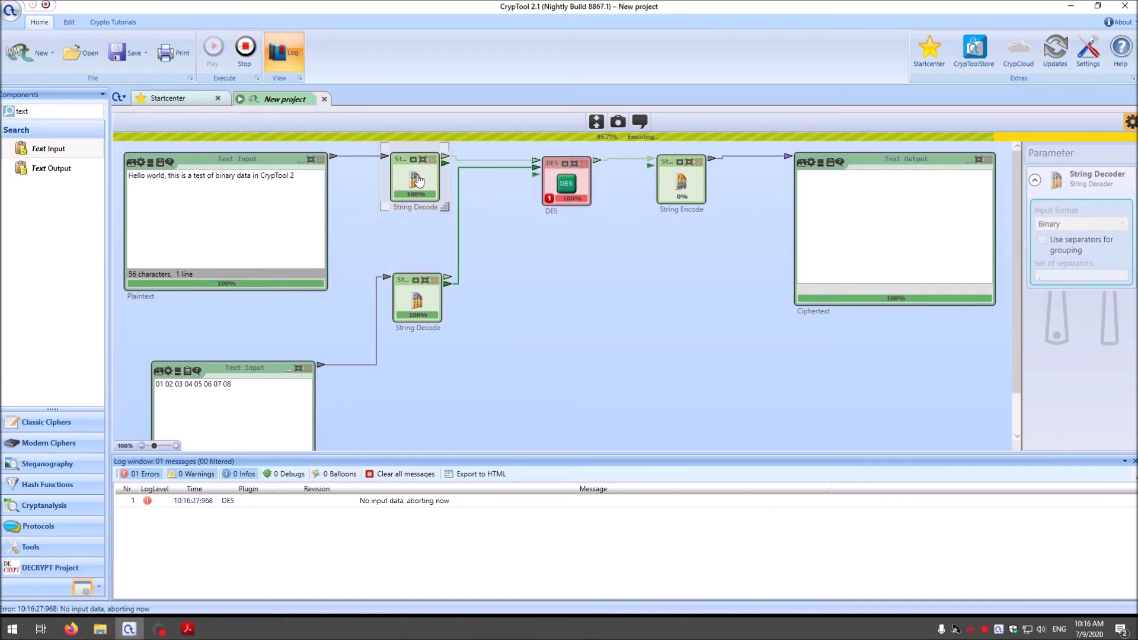
pyautogui.click(244, 55)
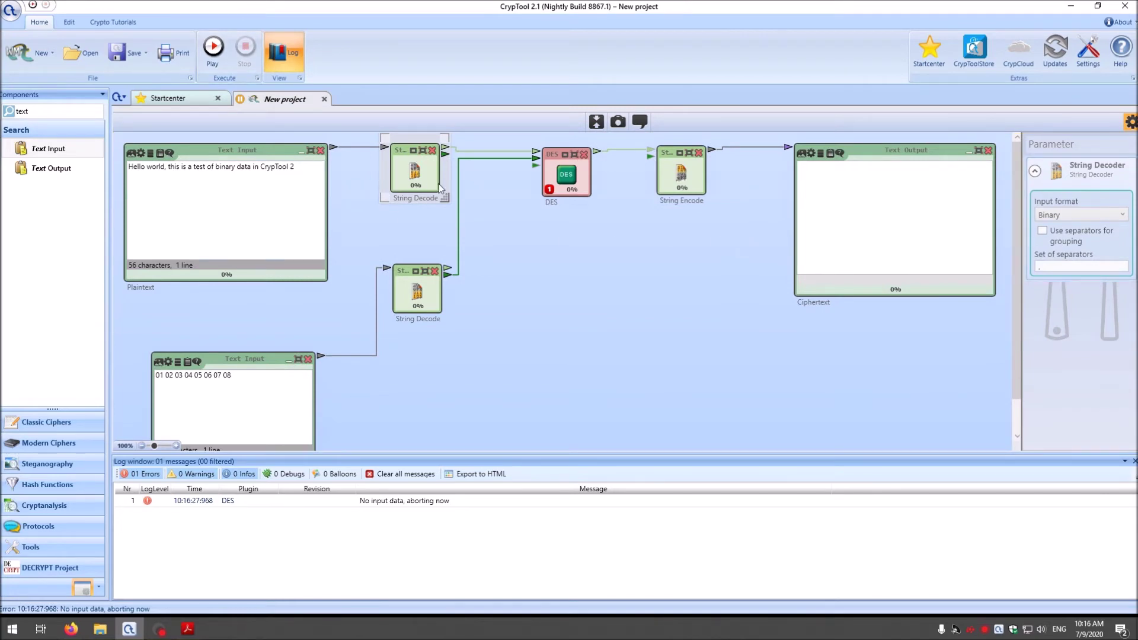
pyautogui.click(1080, 215)
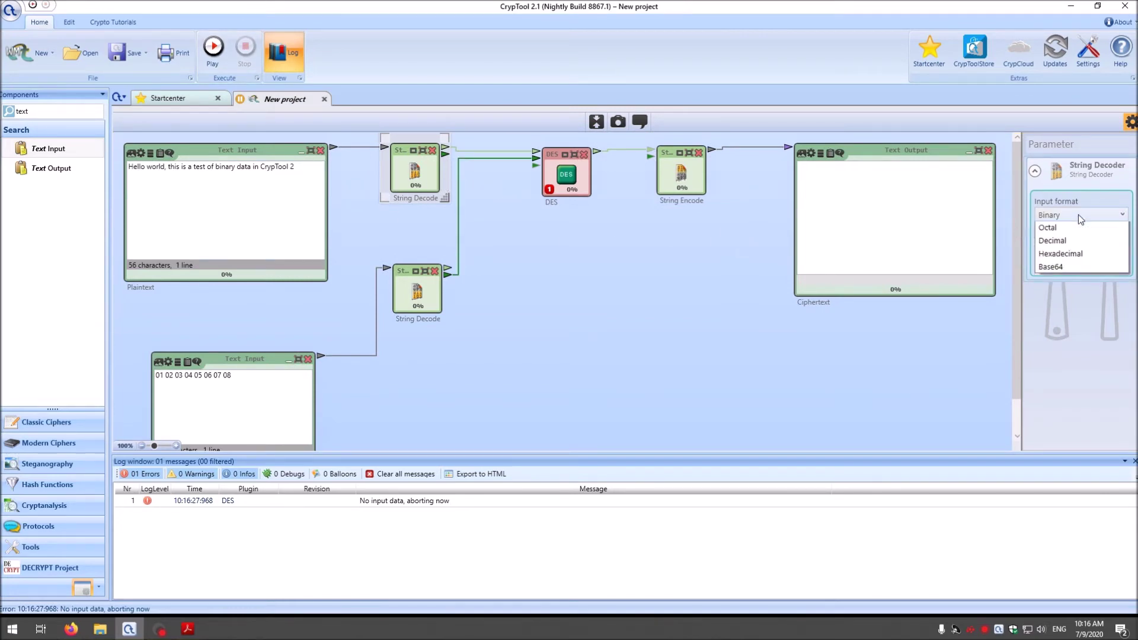
pyautogui.click(1057, 232)
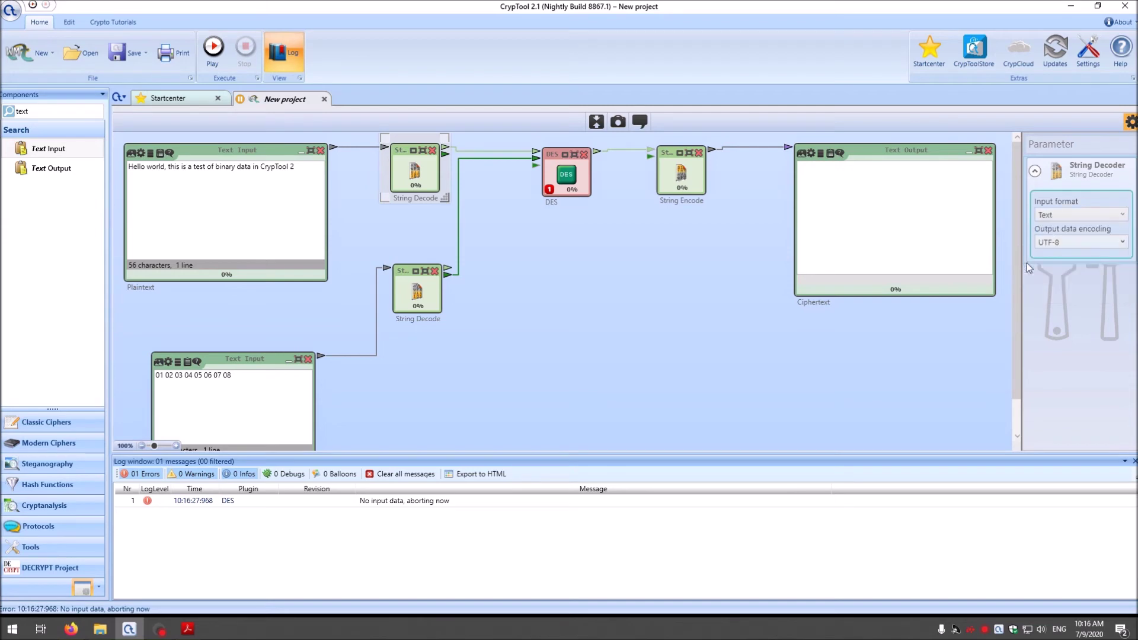
pyautogui.click(1051, 243)
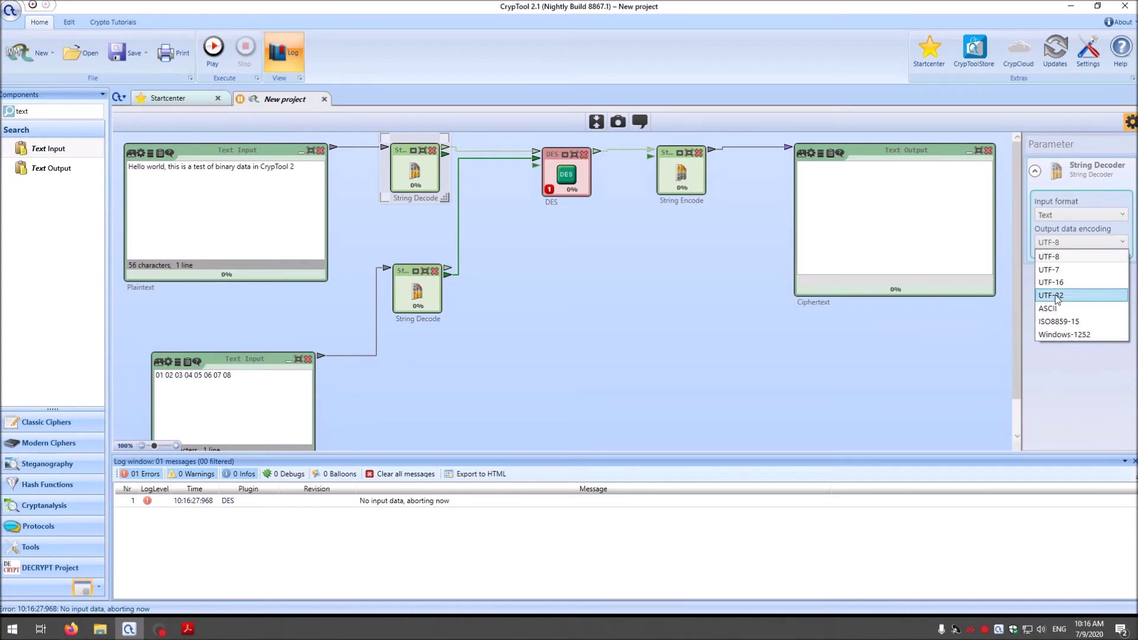
pyautogui.click(1061, 259)
pyautogui.click(1134, 461)
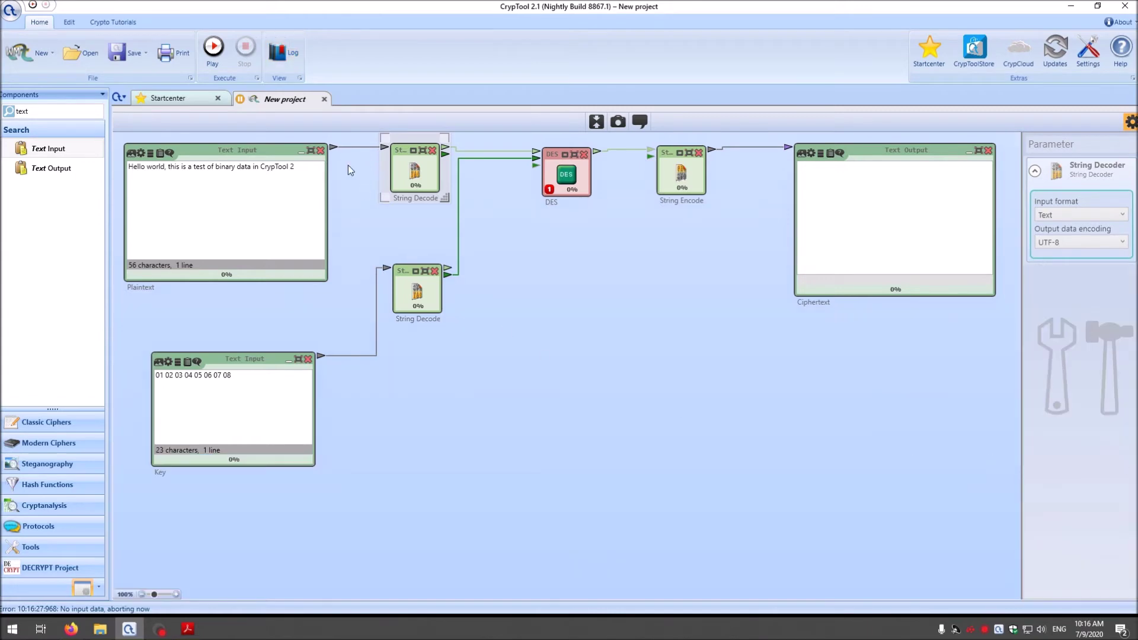
# Step: Run the workspace to encrypt the plaintext and inspect the data leaving the Plaintext box and its String Decoder
pyautogui.moveTo(232, 375); pyautogui.dragTo(109, 378)
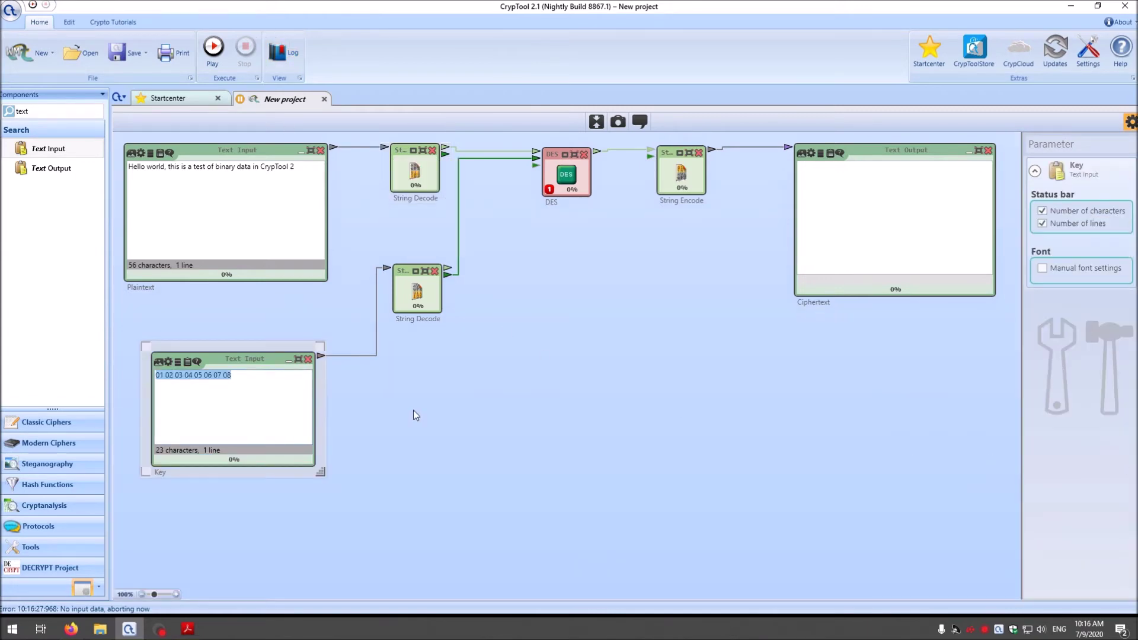
pyautogui.click(322, 367)
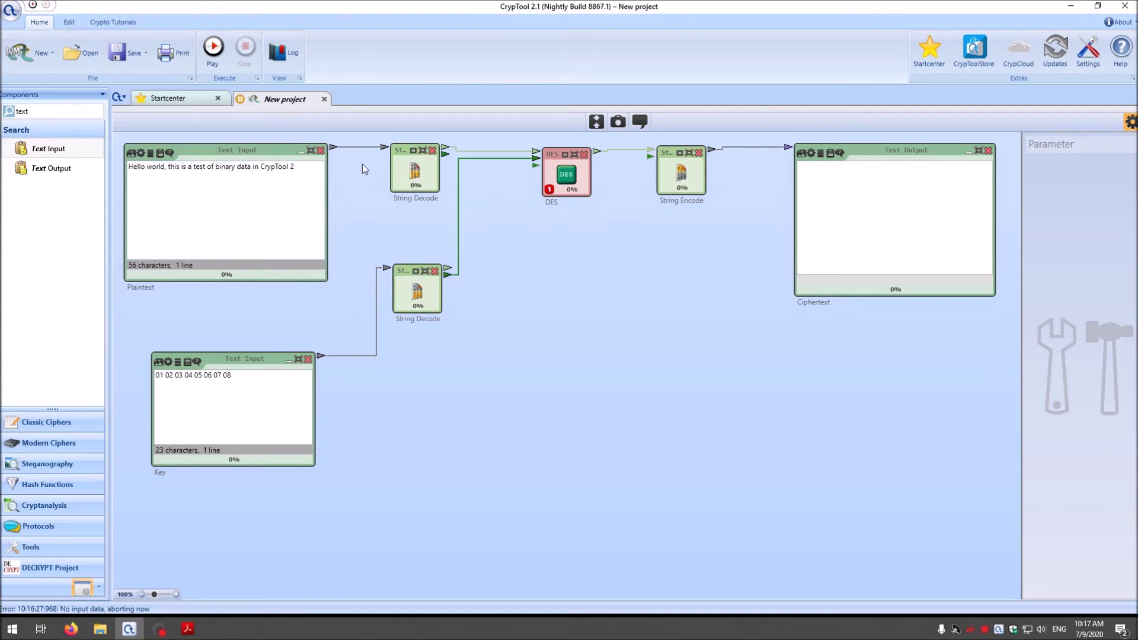
pyautogui.click(407, 178)
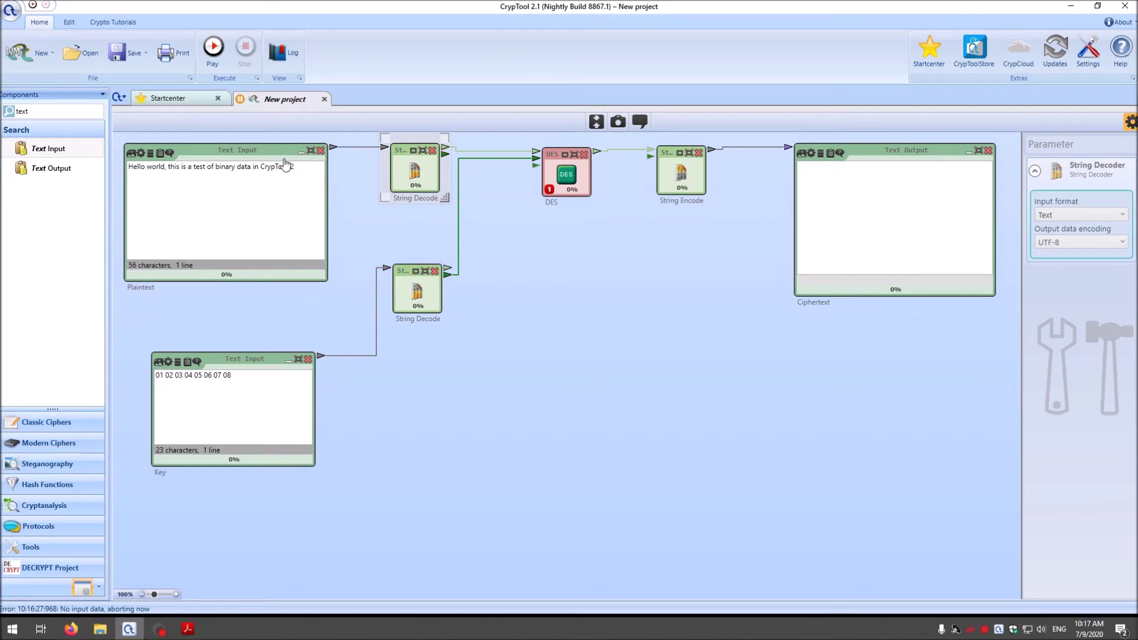
pyautogui.moveTo(295, 167); pyautogui.dragTo(62, 148)
pyautogui.click(340, 198)
pyautogui.click(415, 172)
pyautogui.click(218, 57)
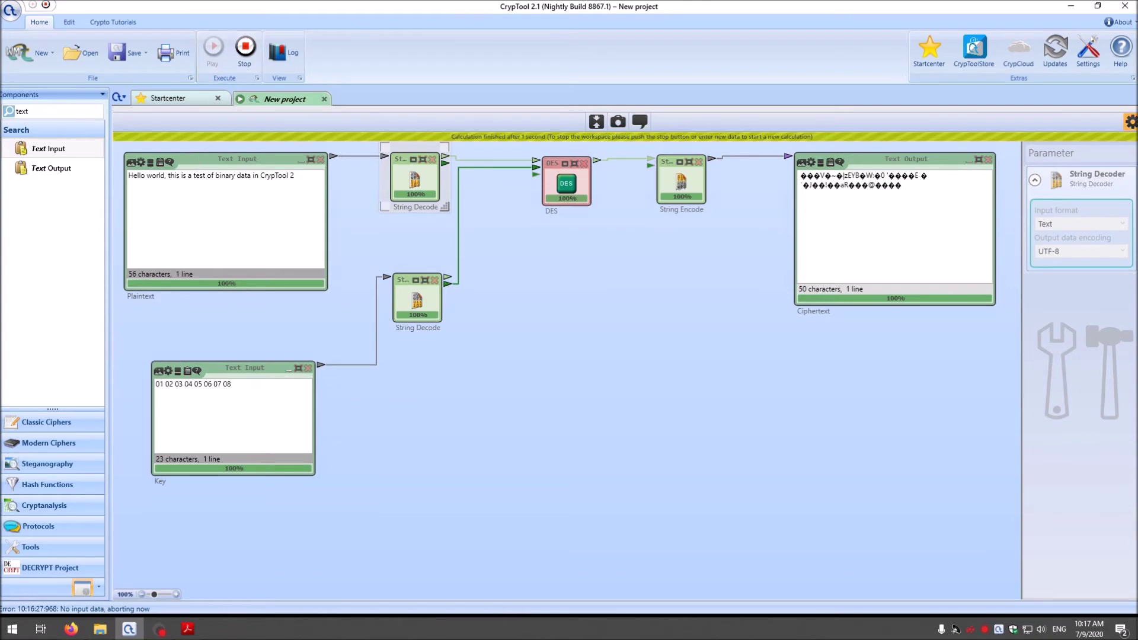
pyautogui.moveTo(337, 161)
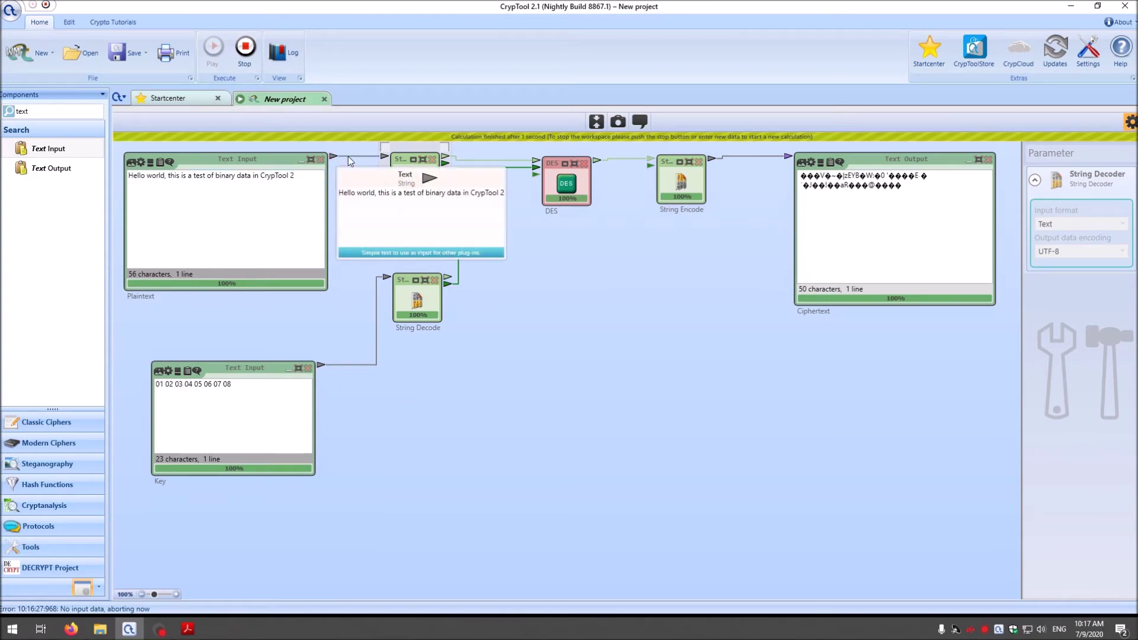
pyautogui.moveTo(446, 159)
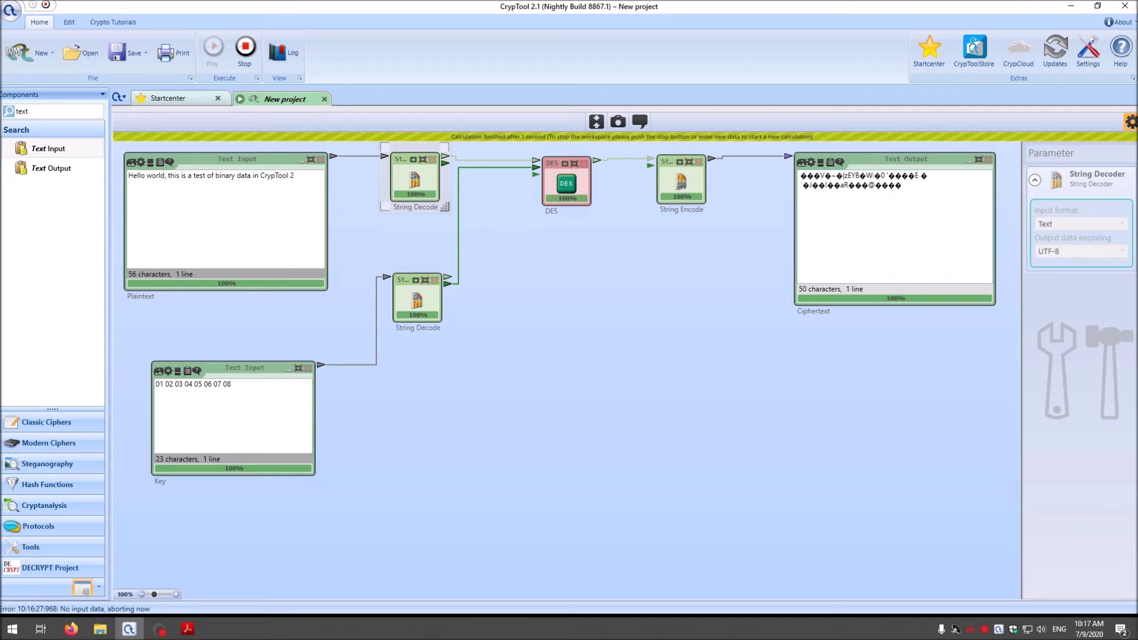
# Step: Check the String Encoder's settings, stop the workspace and replace the Plaintext content with the garbled text from the Ciphertext box
pyautogui.click(698, 182)
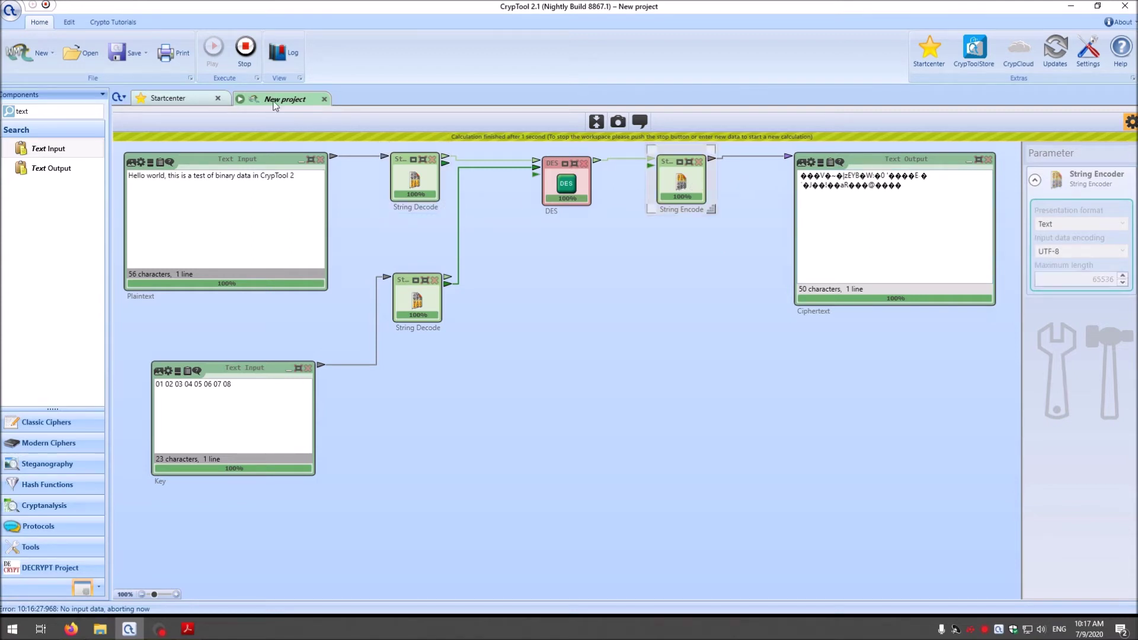
pyautogui.click(245, 47)
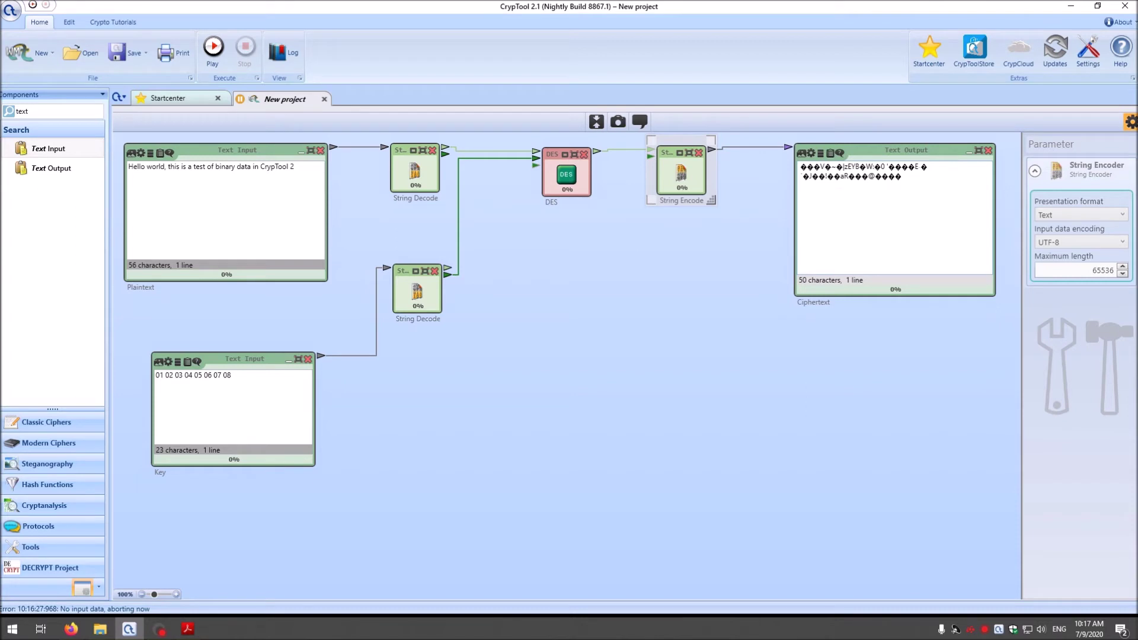
pyautogui.hotkey('ctrl', 'a')
pyautogui.click(226, 202)
pyautogui.hotkey('ctrl', 'a')
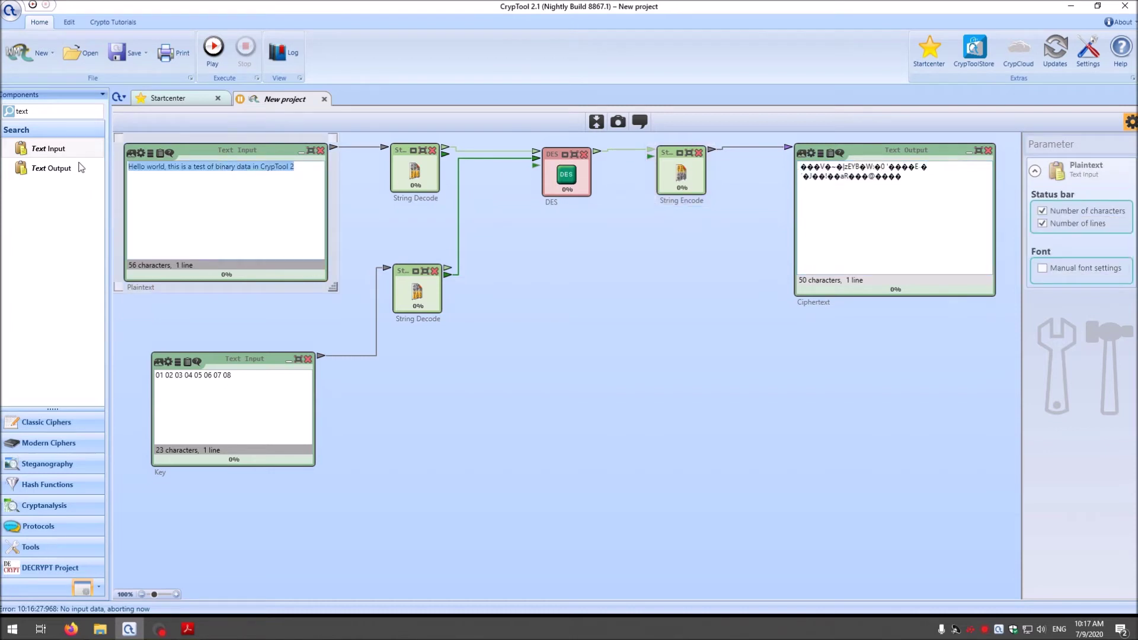
pyautogui.hotkey('ctrl', 'v')
# Step: Try to decrypt the pasted ciphertext text by setting the DES action to Decrypt and running the workspace
pyautogui.click(416, 174)
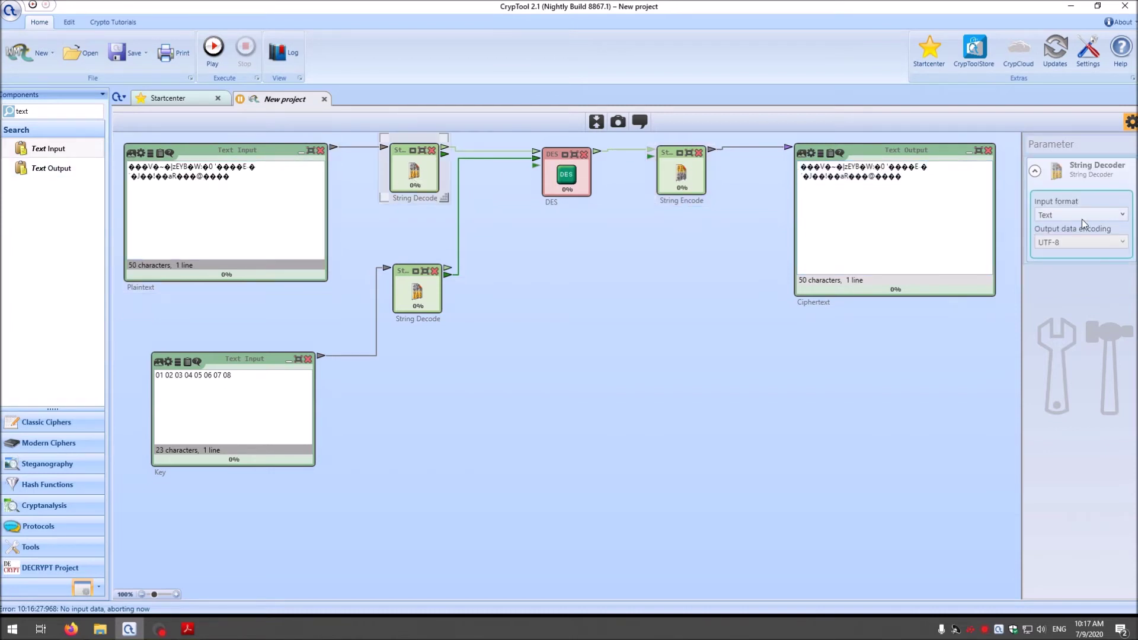
pyautogui.click(585, 177)
pyautogui.click(1069, 214)
pyautogui.click(1063, 237)
pyautogui.click(409, 173)
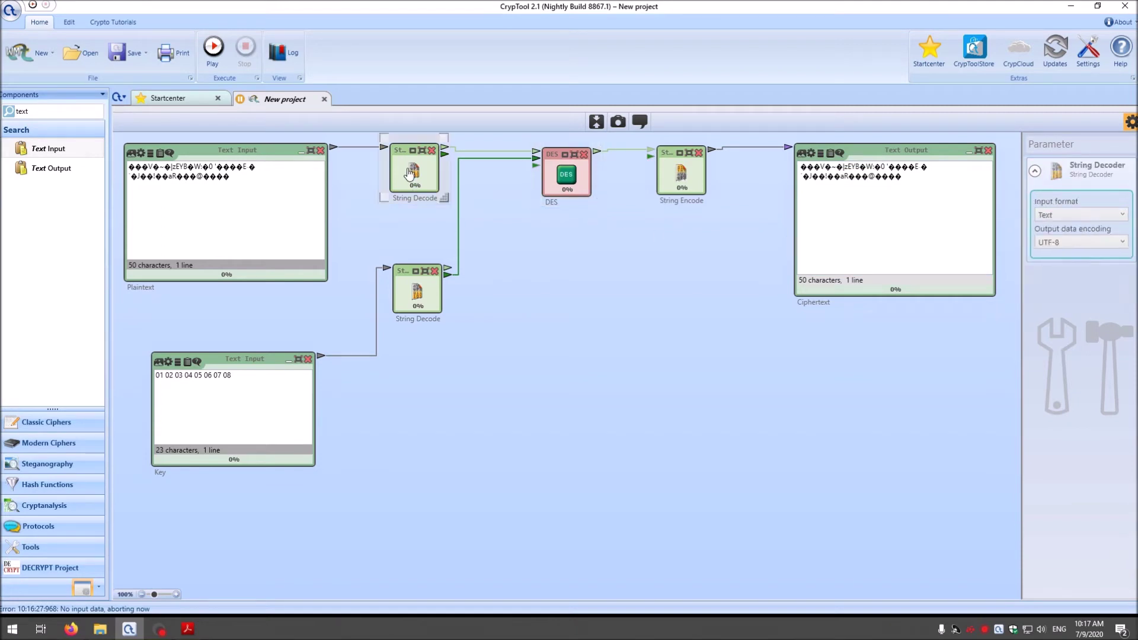
pyautogui.click(1066, 215)
pyautogui.click(1066, 221)
pyautogui.click(211, 57)
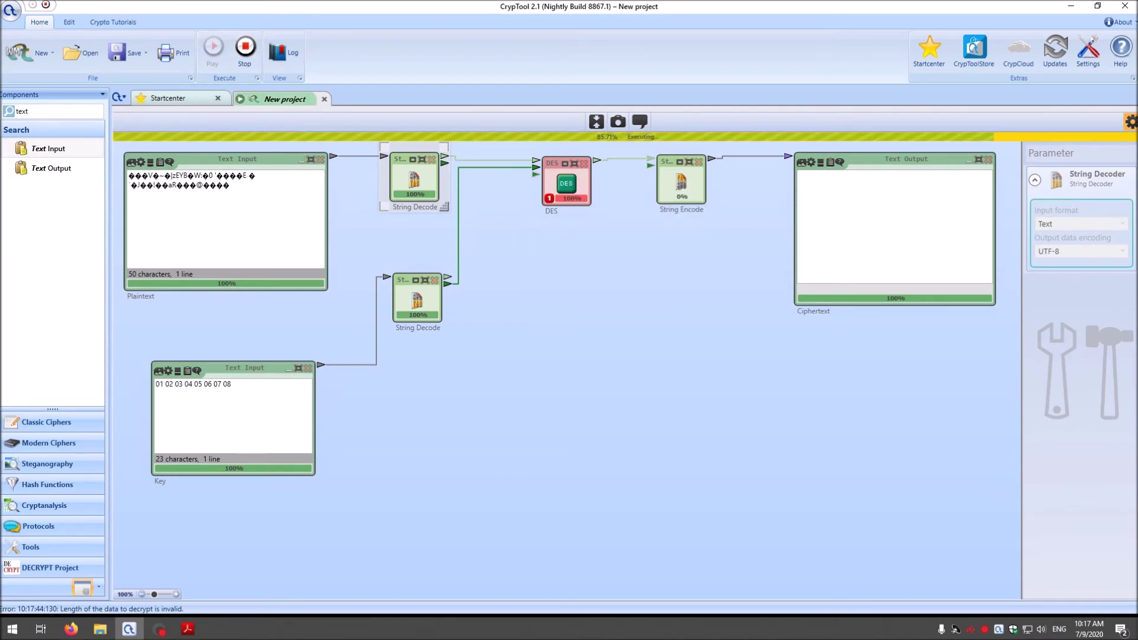
# Step: Stop the workspace, undo the paste in the Plaintext box and set the DES action back to Encrypt
pyautogui.click(226, 178)
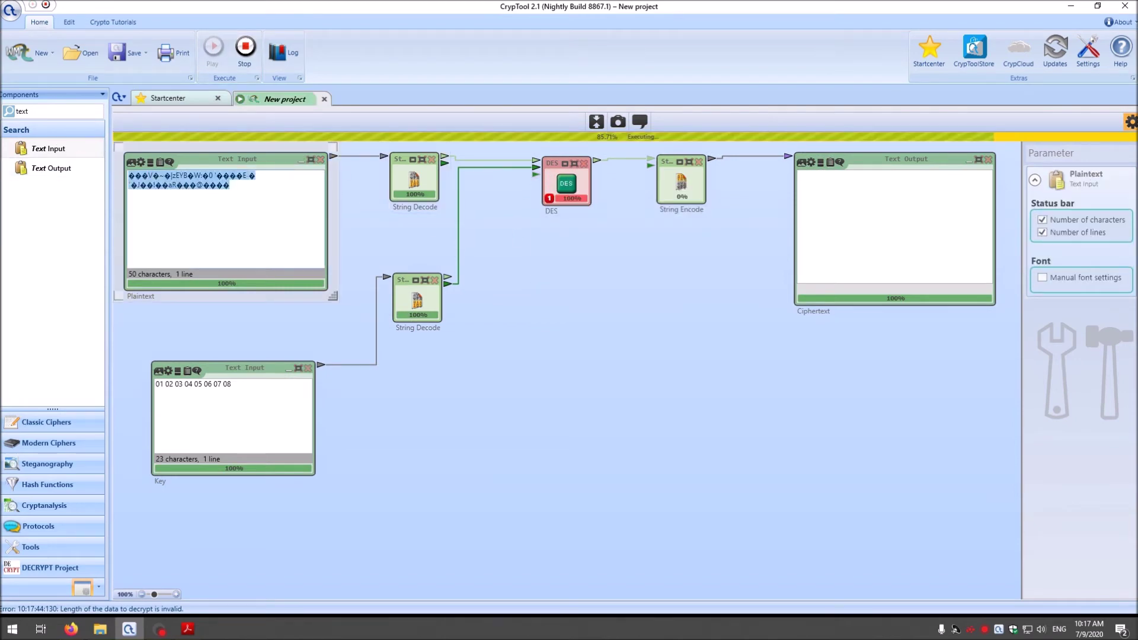
pyautogui.click(229, 186)
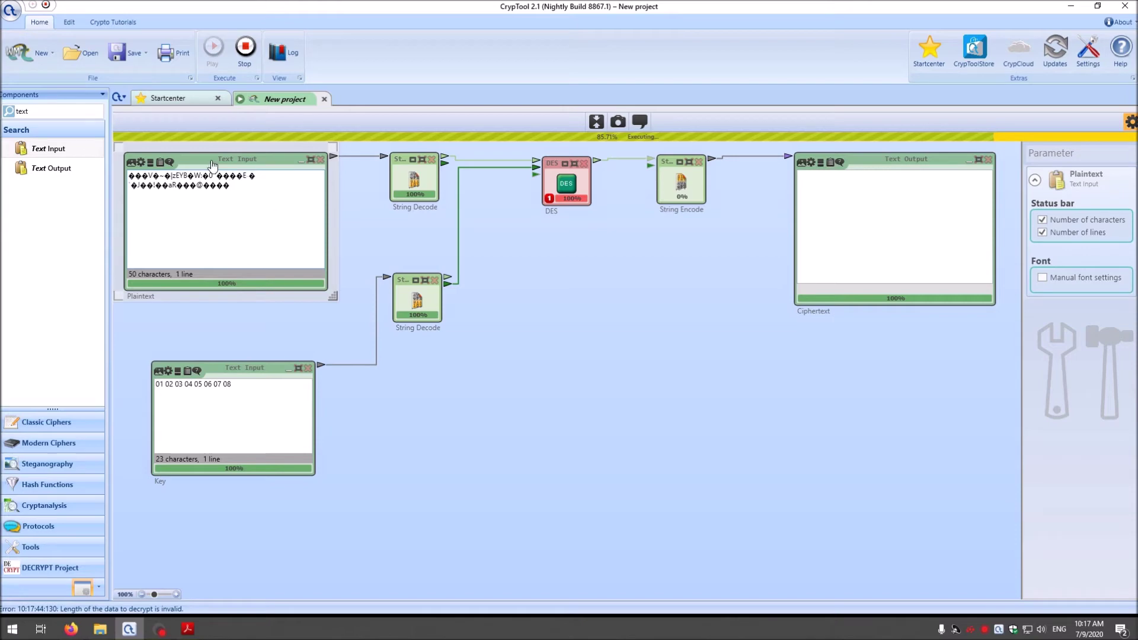
pyautogui.click(243, 65)
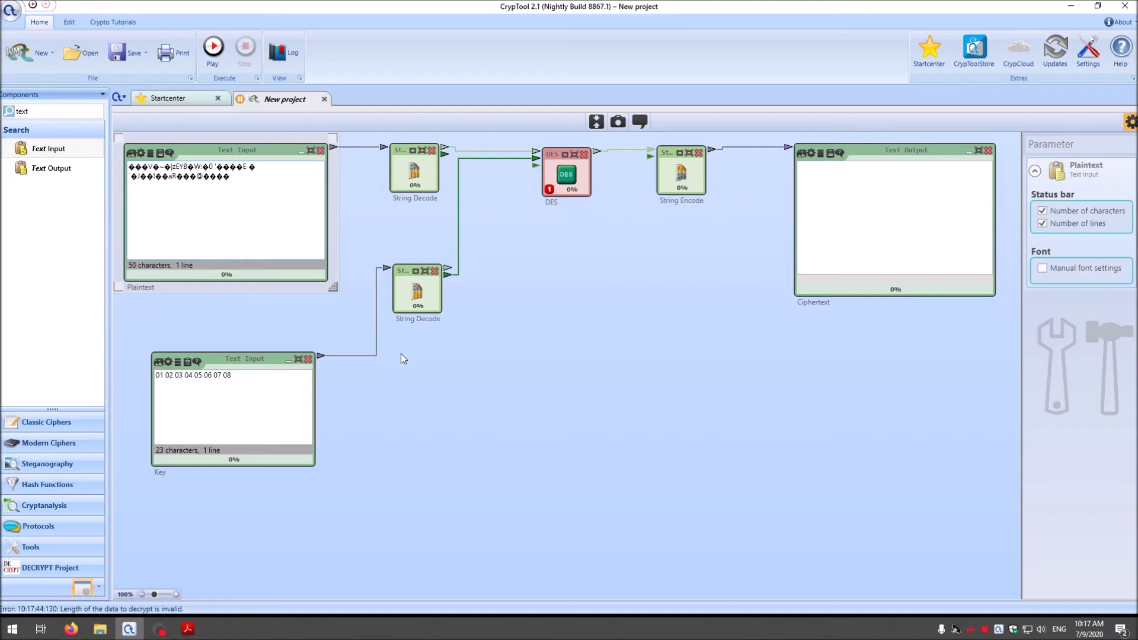
pyautogui.hotkey('ctrl', 'z')
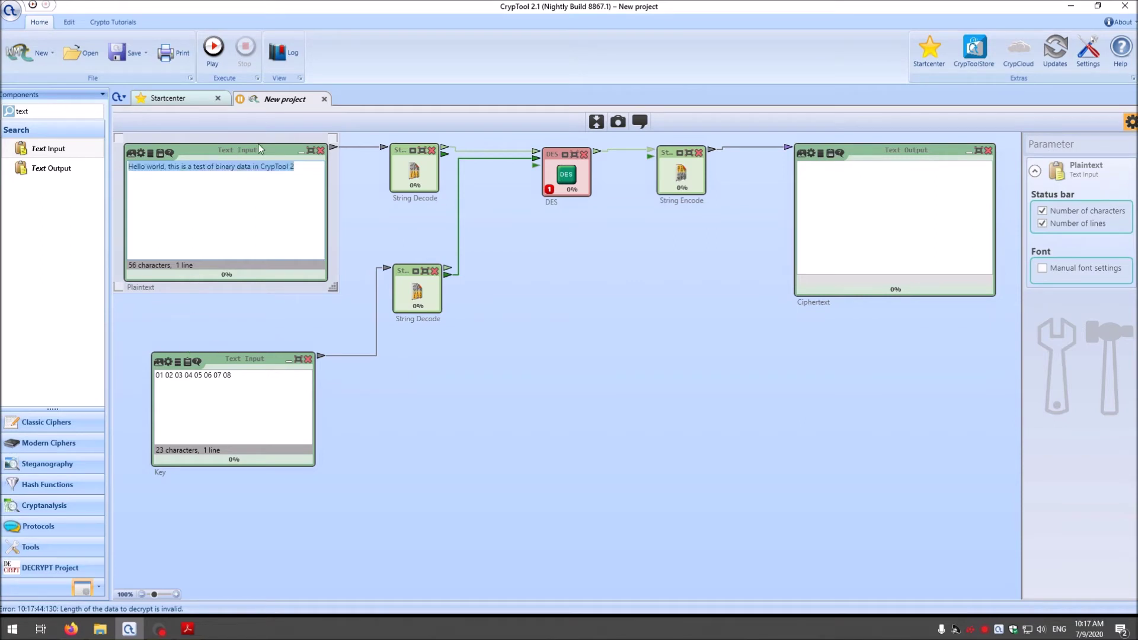
pyautogui.click(585, 176)
pyautogui.click(1064, 217)
pyautogui.click(1055, 229)
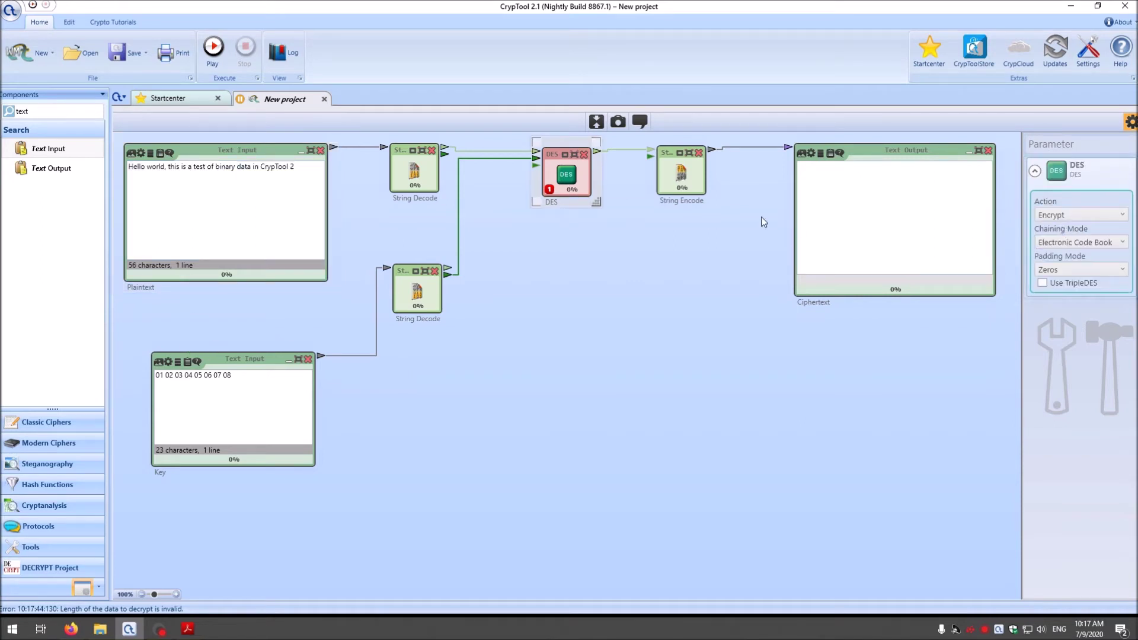
# Step: Set the String Encoder's presentation format to Hexadecimal and run the workspace to encrypt the plaintext
pyautogui.click(682, 181)
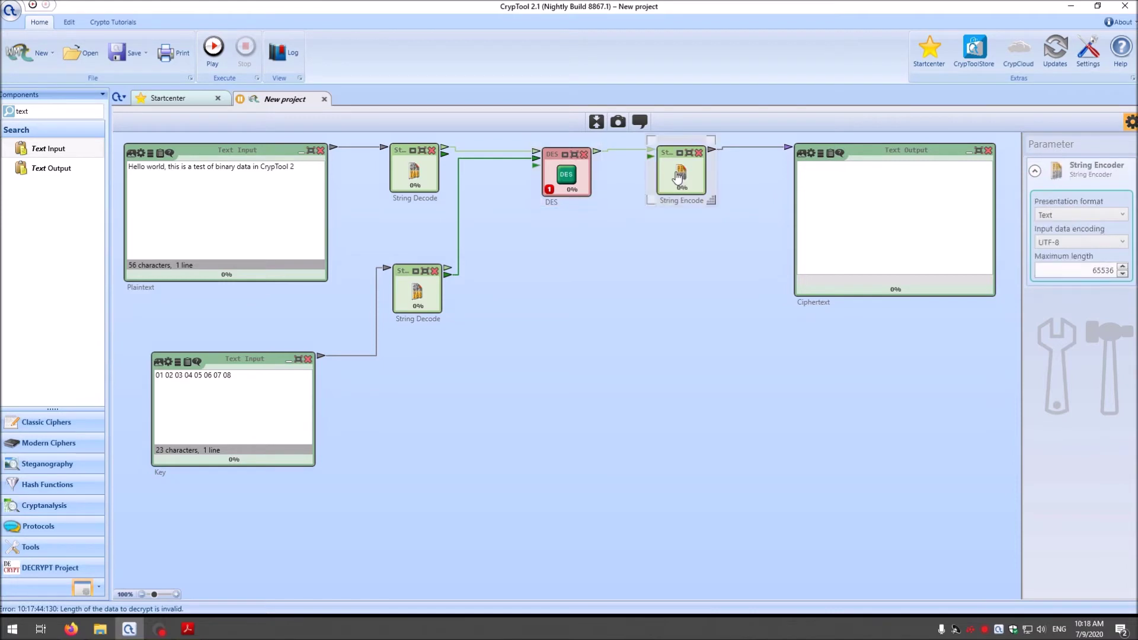
pyautogui.click(1061, 241)
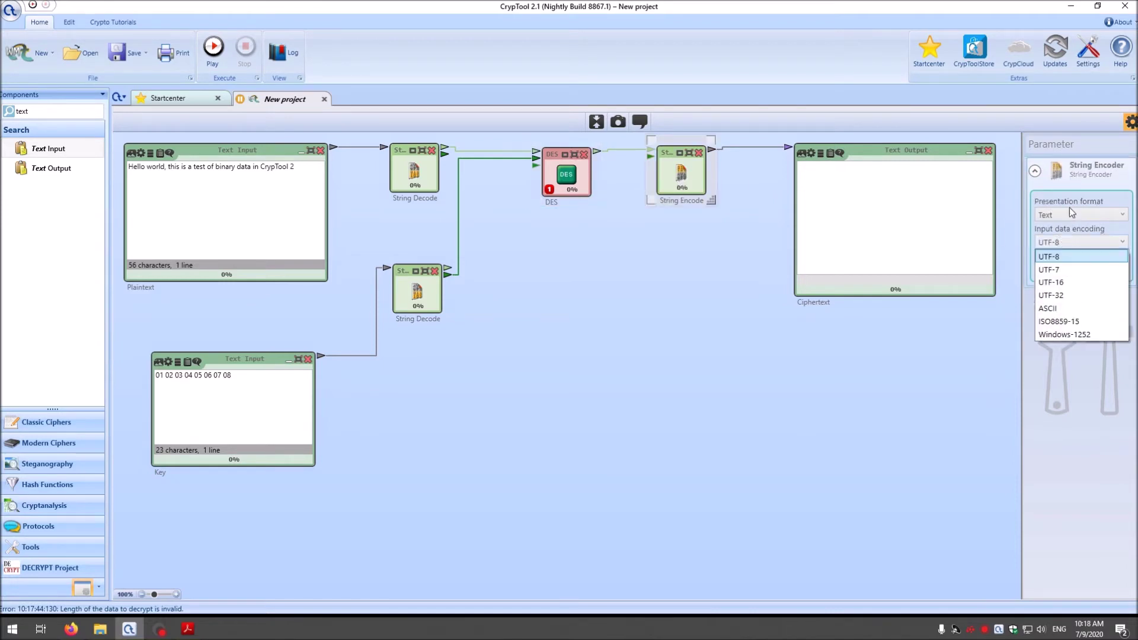
pyautogui.click(1068, 212)
pyautogui.click(1068, 211)
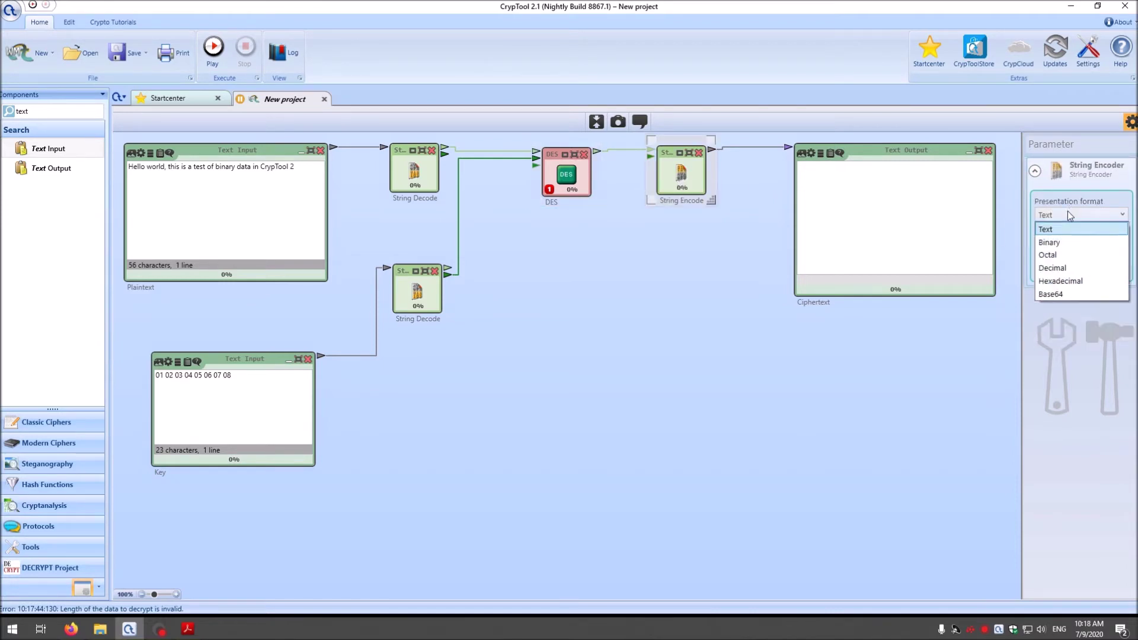
pyautogui.click(1062, 281)
pyautogui.click(205, 55)
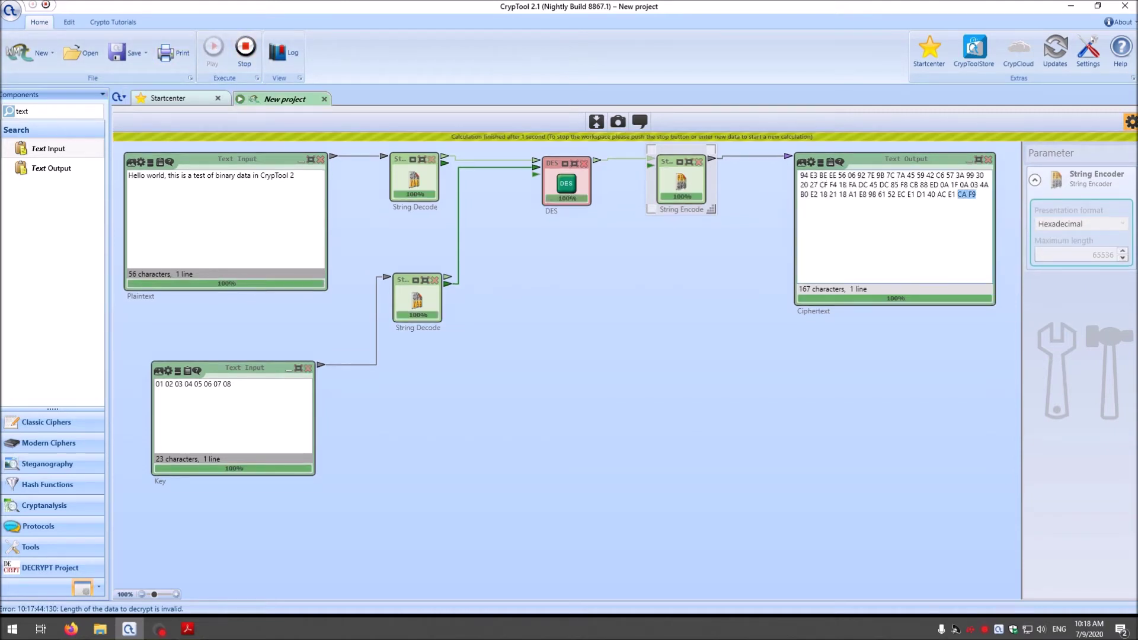
# Step: Copy the whole hexadecimal ciphertext, stop the workspace and replace the Plaintext box's content with it
pyautogui.hotkey('ctrl', 'a')
pyautogui.hotkey('ctrl', 'c')
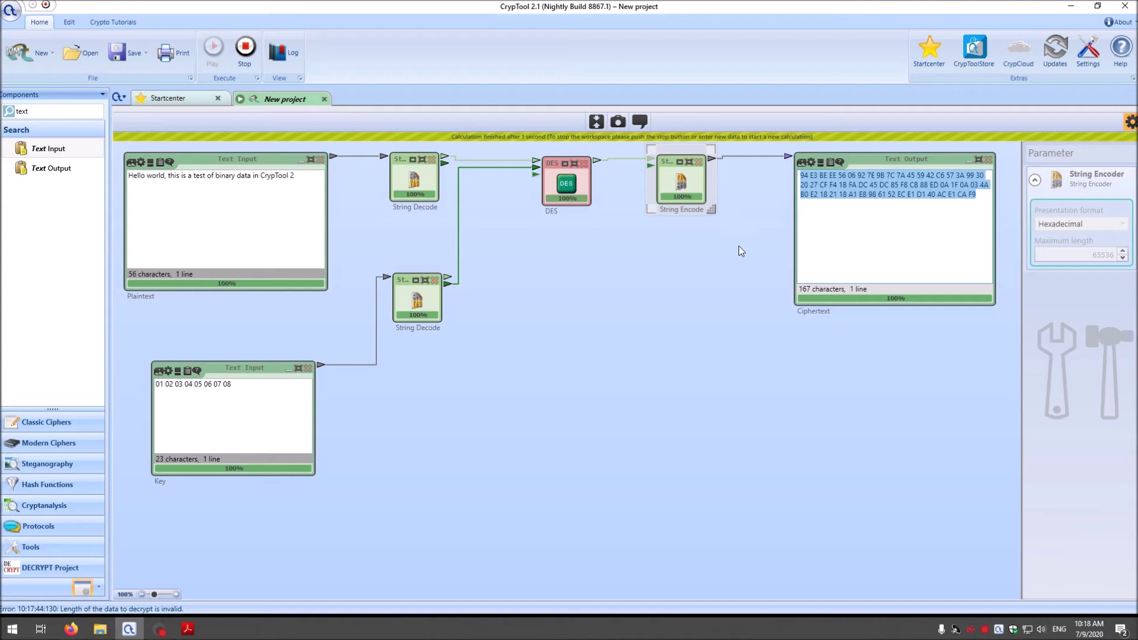
pyautogui.click(245, 47)
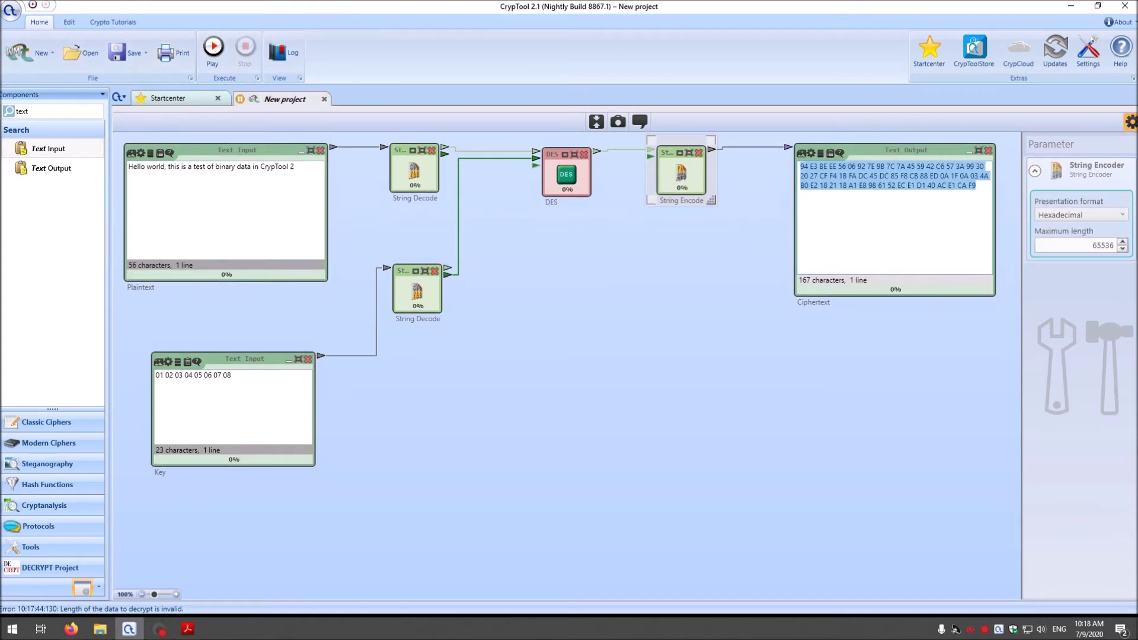
pyautogui.click(226, 213)
pyautogui.hotkey('ctrl', 'a')
pyautogui.hotkey('ctrl', 'v')
# Step: Set the plaintext String Decoder's input format to Hexadecimal and the String Encoder's presentation format to Text
pyautogui.click(431, 173)
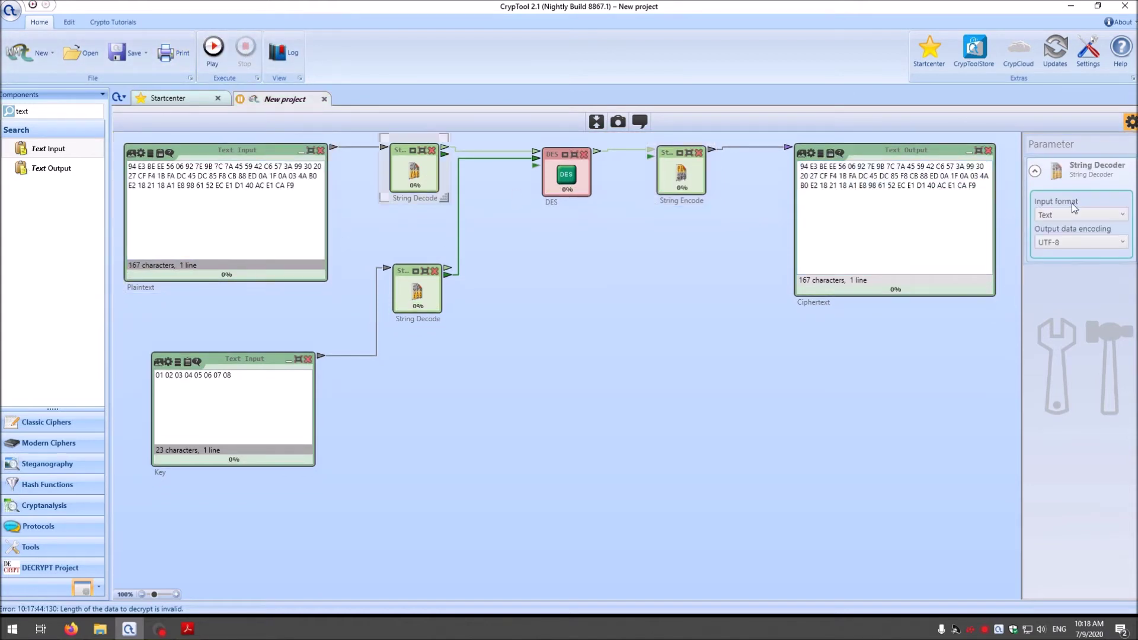
pyautogui.click(1086, 216)
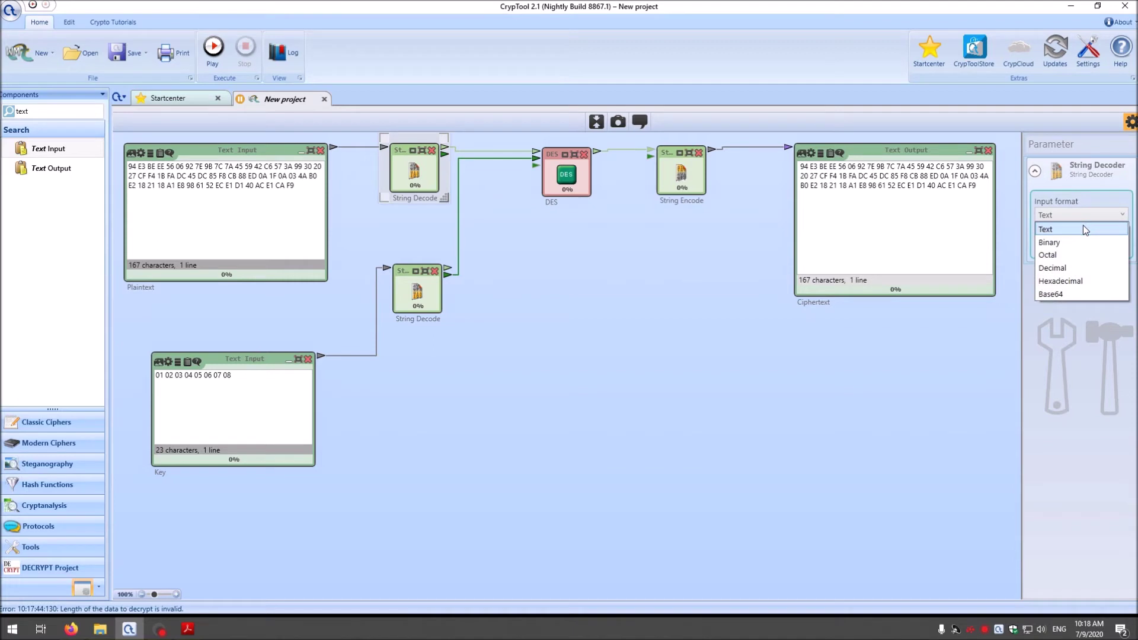
pyautogui.click(1058, 281)
pyautogui.click(685, 184)
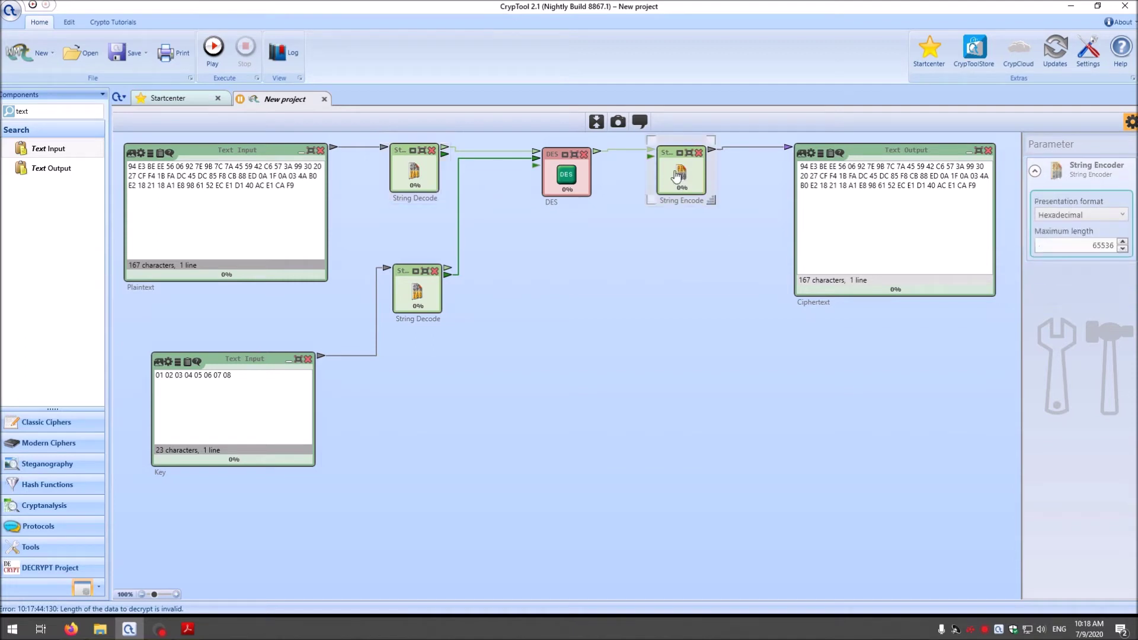
pyautogui.click(1073, 216)
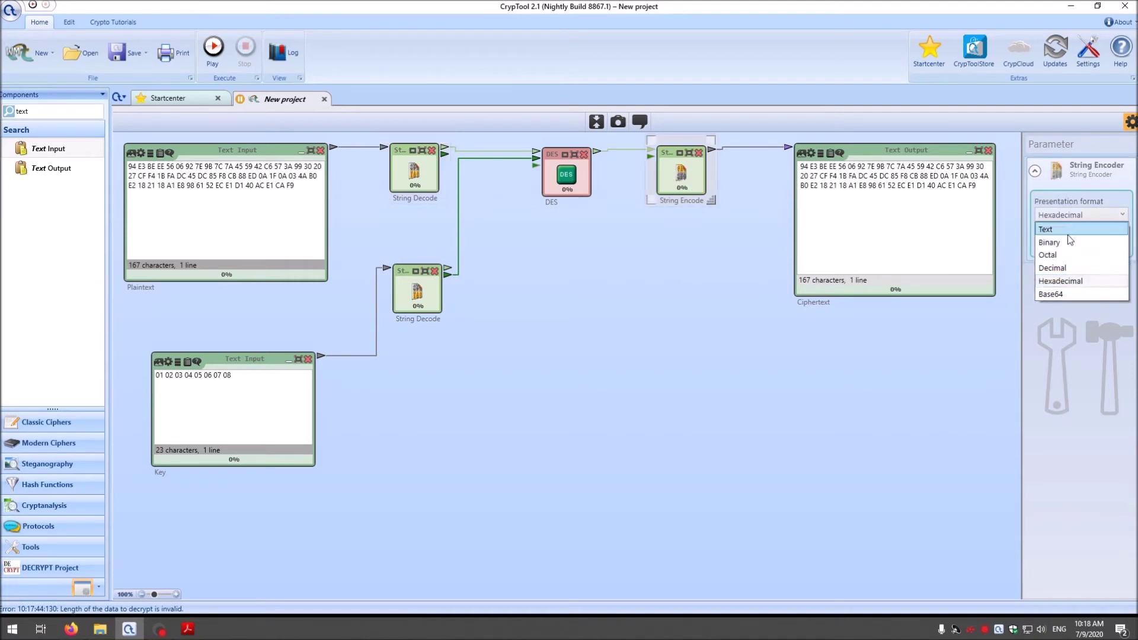
pyautogui.click(1064, 229)
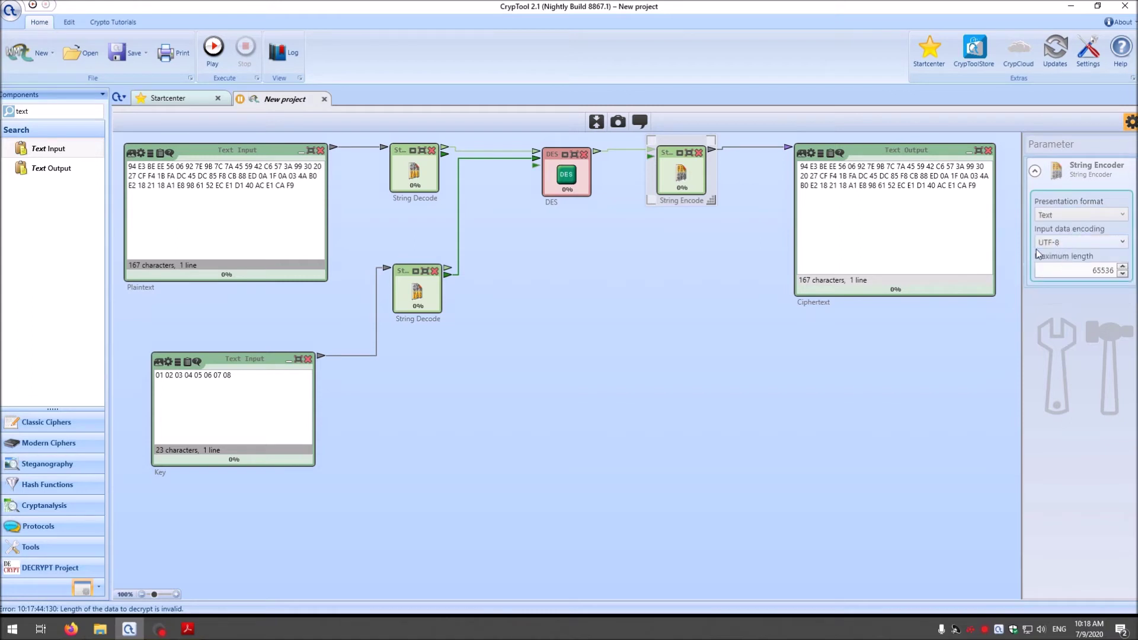
# Step: Set the DES action to Decrypt and run the workspace on the pasted hexadecimal ciphertext
pyautogui.click(566, 174)
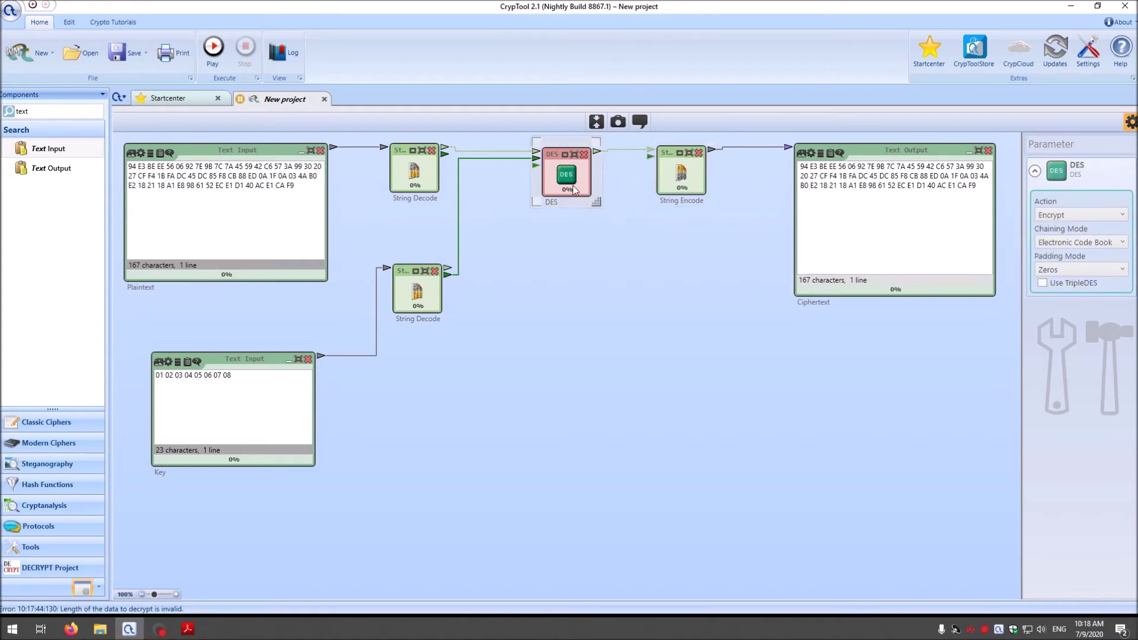
pyautogui.click(1060, 216)
pyautogui.click(1055, 242)
pyautogui.click(215, 51)
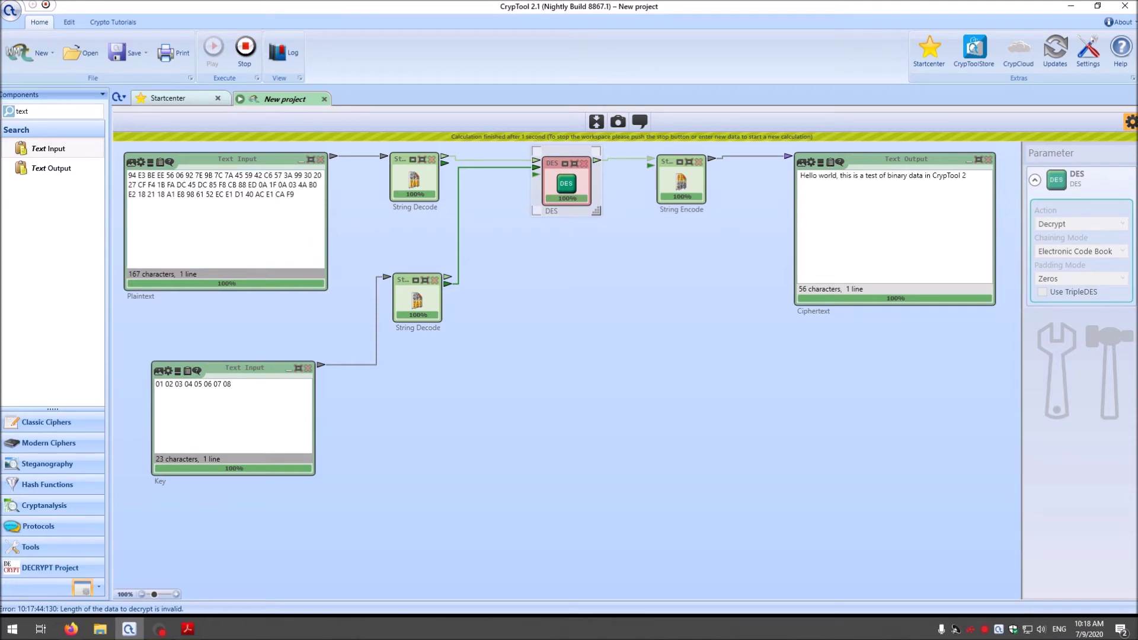
# Step: Stop the workspace and review the format settings of the String Encoder and both String Decoders along with the hexadecimal input text
pyautogui.moveTo(445, 161)
pyautogui.click(679, 199)
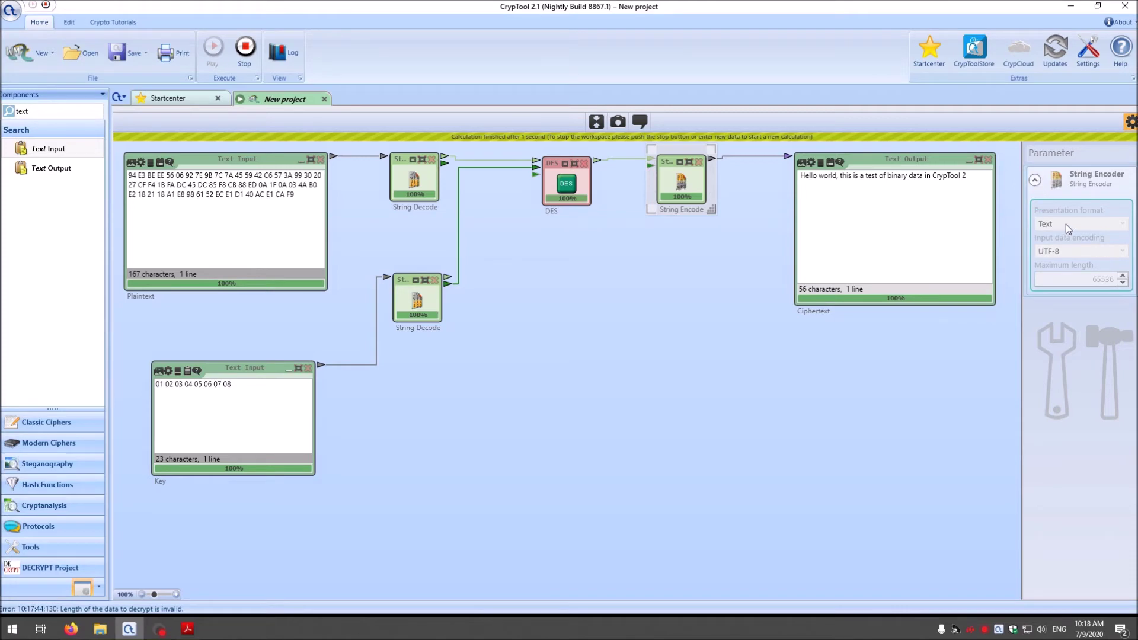
pyautogui.click(245, 47)
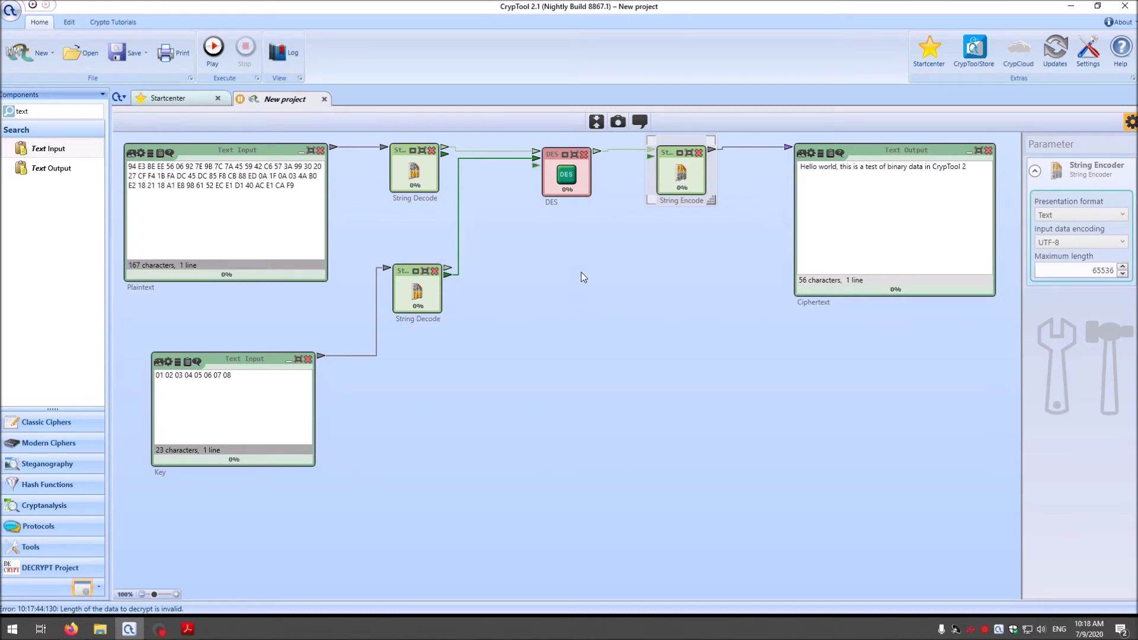
pyautogui.click(399, 176)
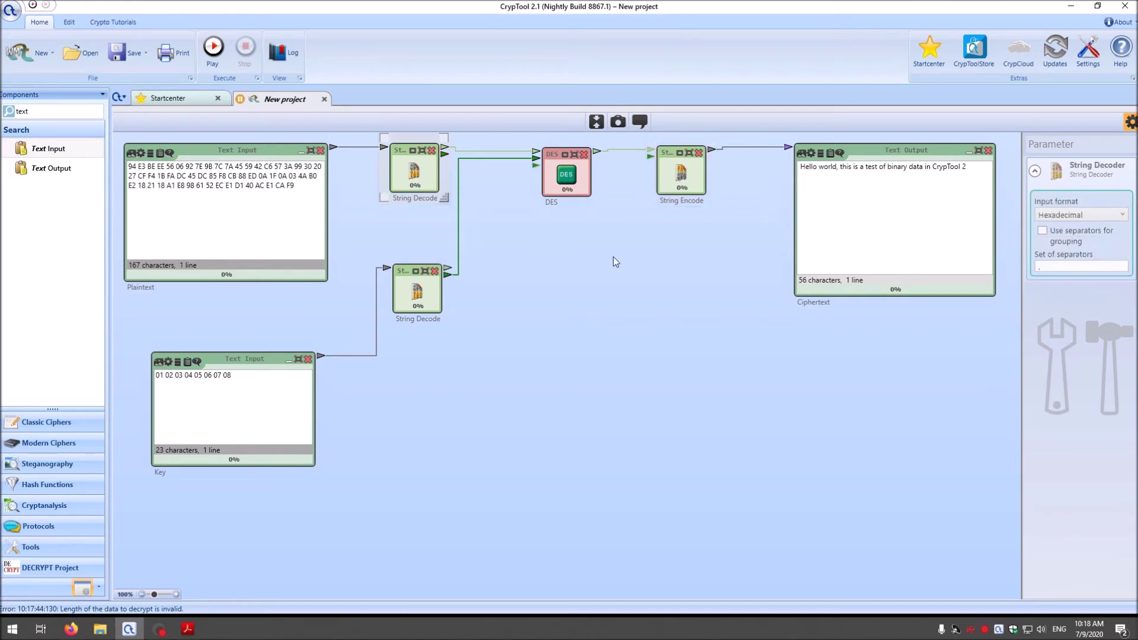
pyautogui.click(696, 189)
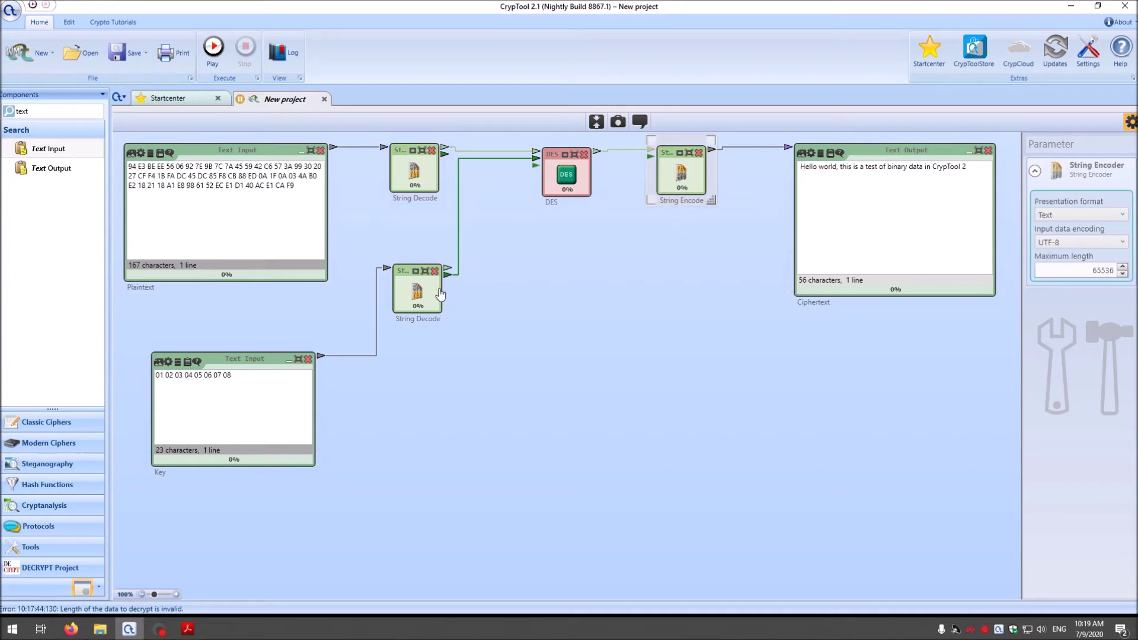
pyautogui.moveTo(450, 267)
pyautogui.click(398, 163)
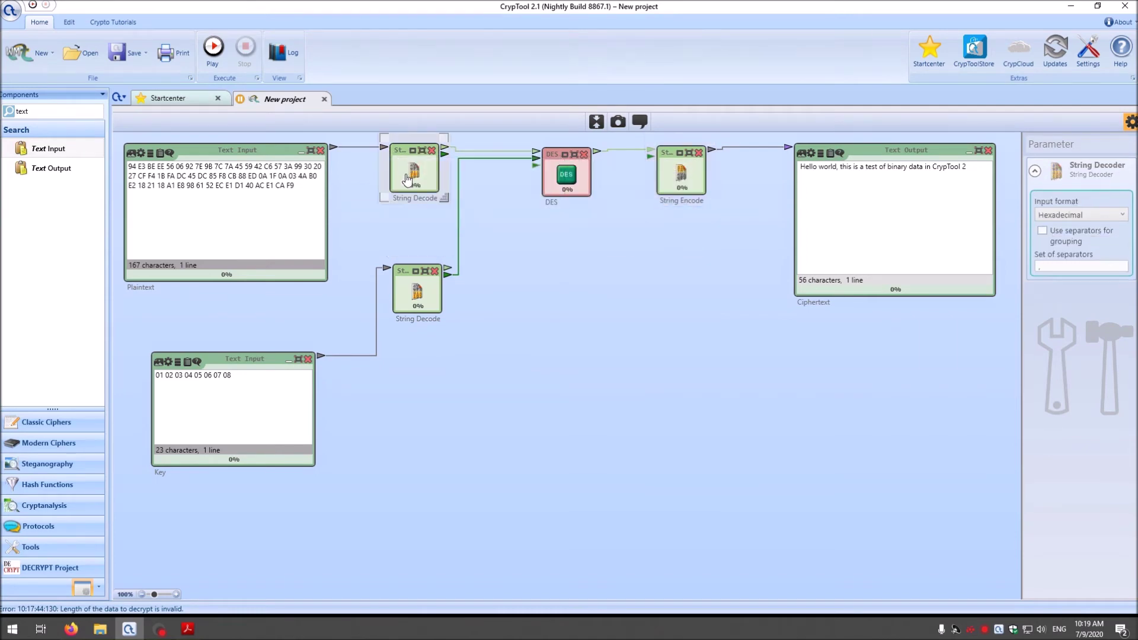
pyautogui.click(420, 306)
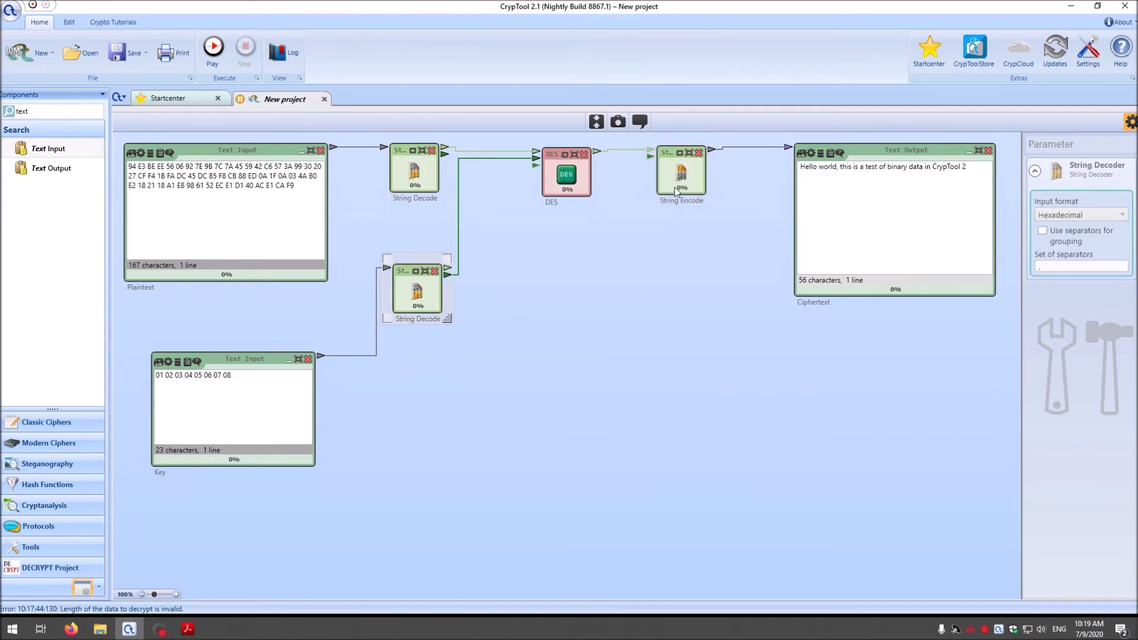
pyautogui.click(217, 163)
pyautogui.moveTo(294, 185); pyautogui.dragTo(105, 159)
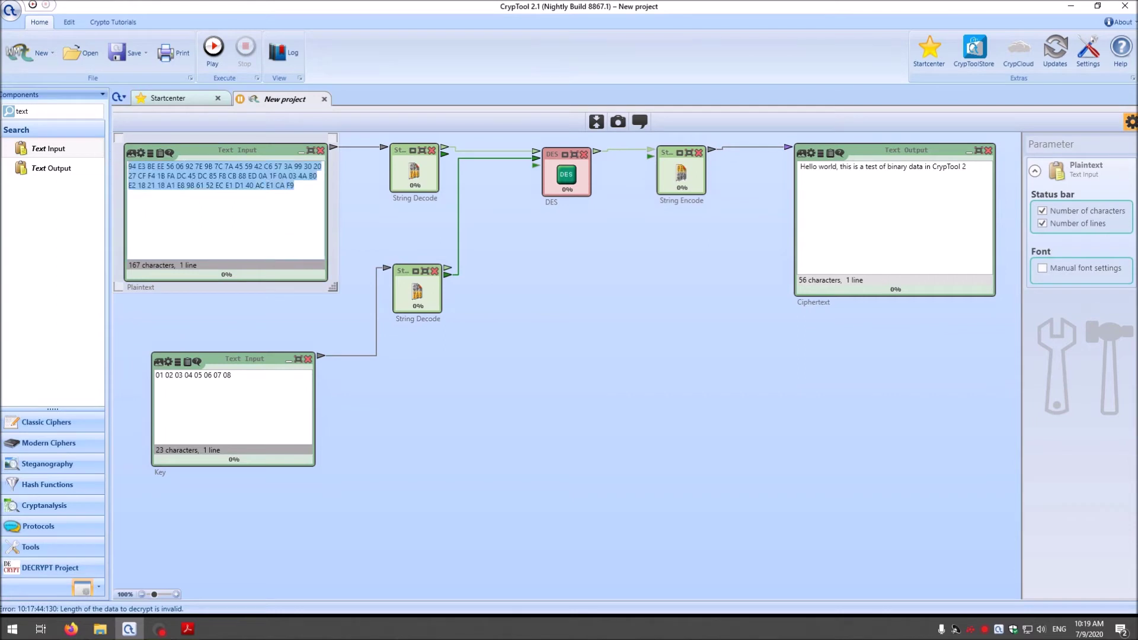
pyautogui.click(354, 186)
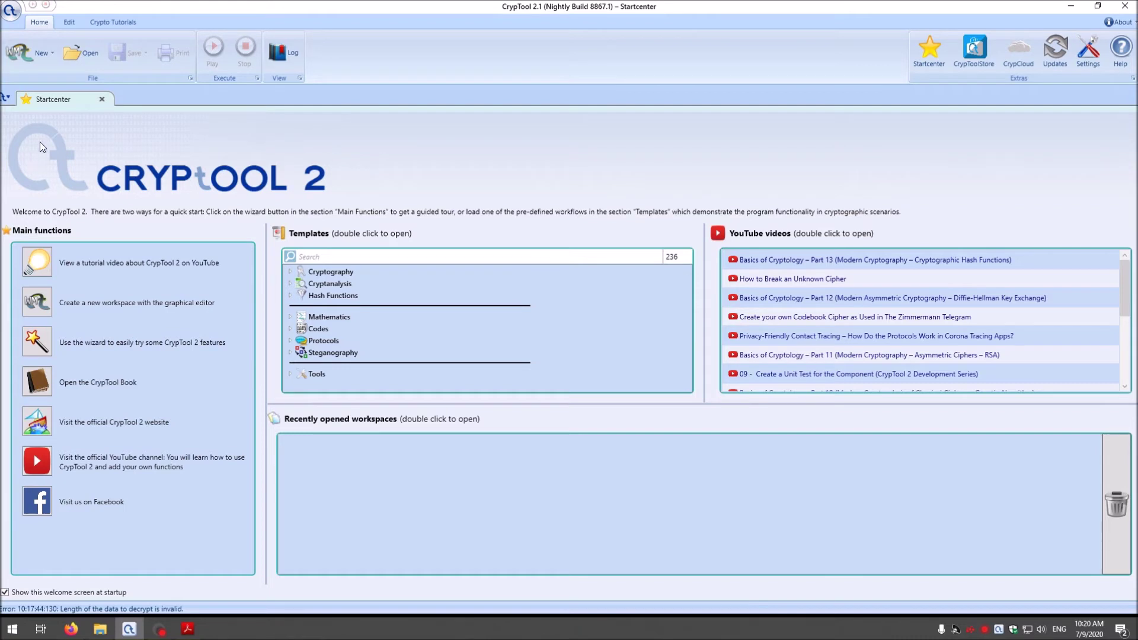
# Step: Create a new workspace, search the components for "number" and add an enlarged Number Input component
pyautogui.click(30, 57)
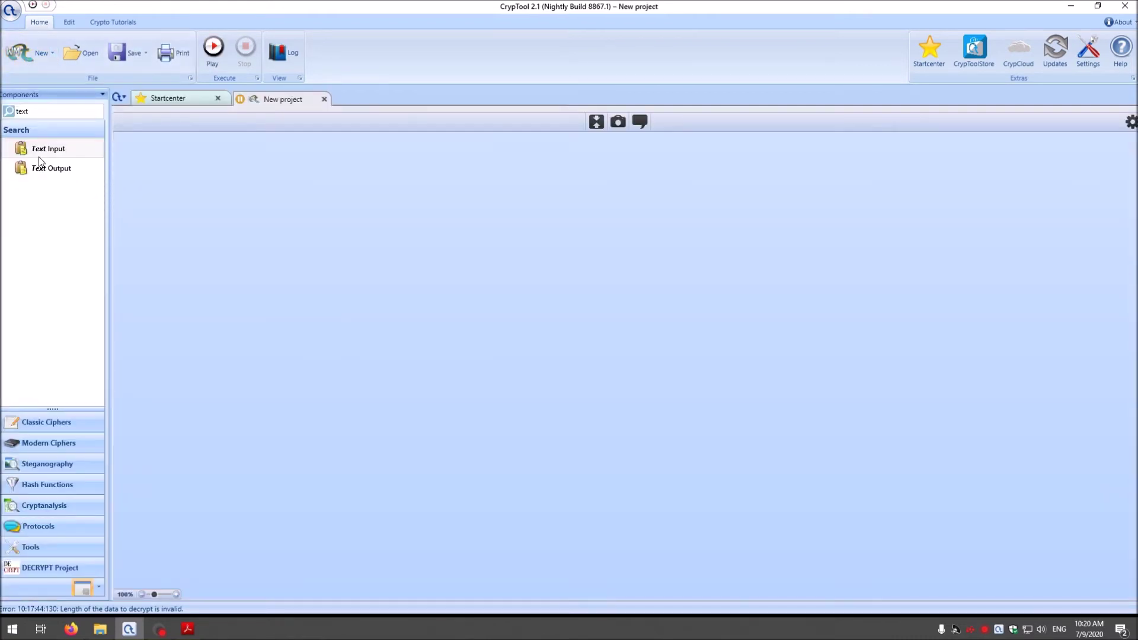
pyautogui.write('number')
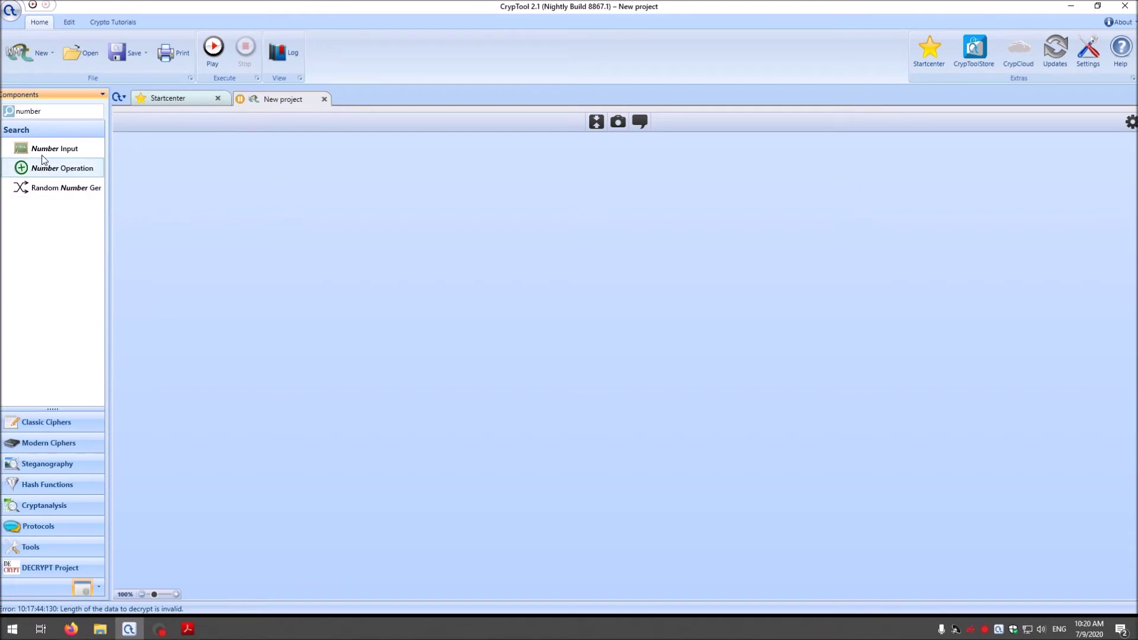
pyautogui.moveTo(53, 149); pyautogui.dragTo(200, 183)
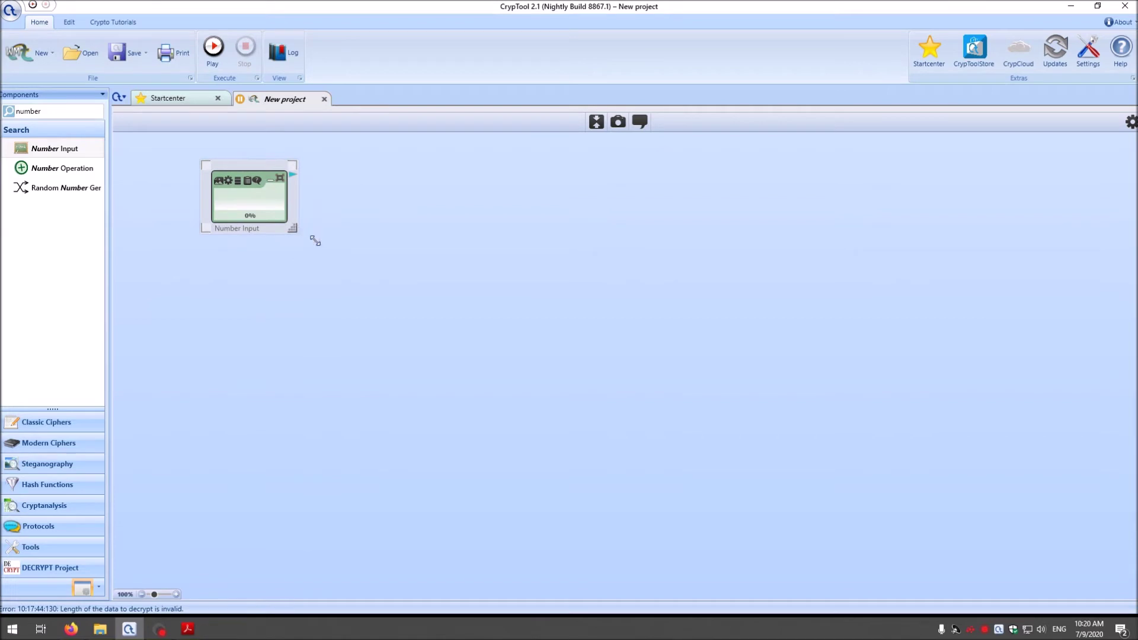
pyautogui.moveTo(292, 229); pyautogui.dragTo(367, 281)
# Step: Enable manual font settings for the Number Input component and choose the Courier New font
pyautogui.click(1131, 122)
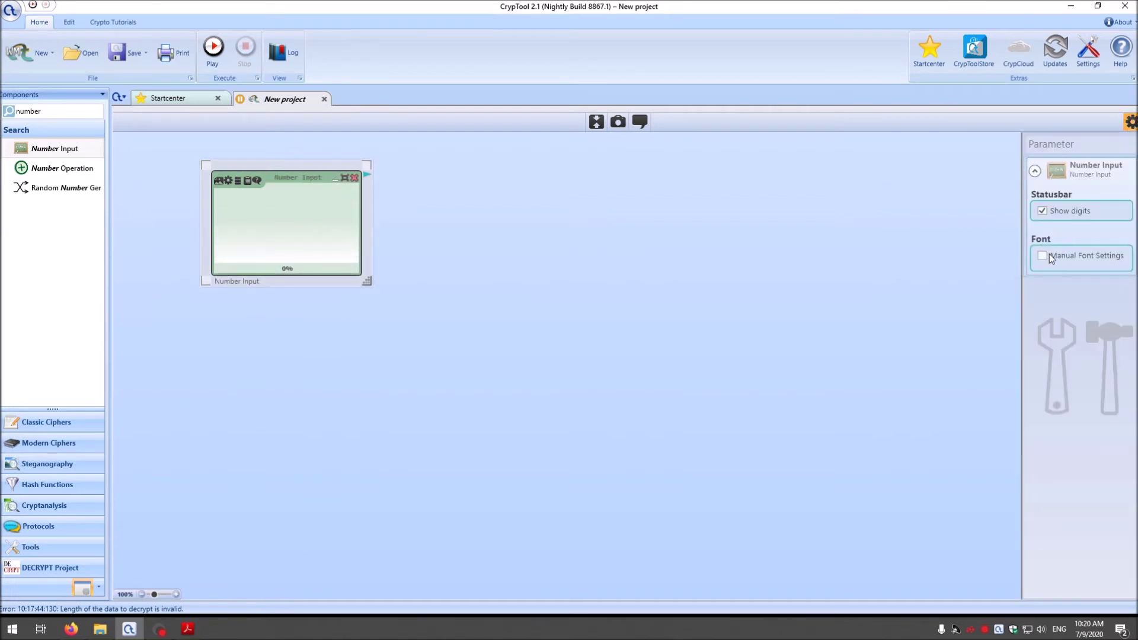
pyautogui.click(1048, 254)
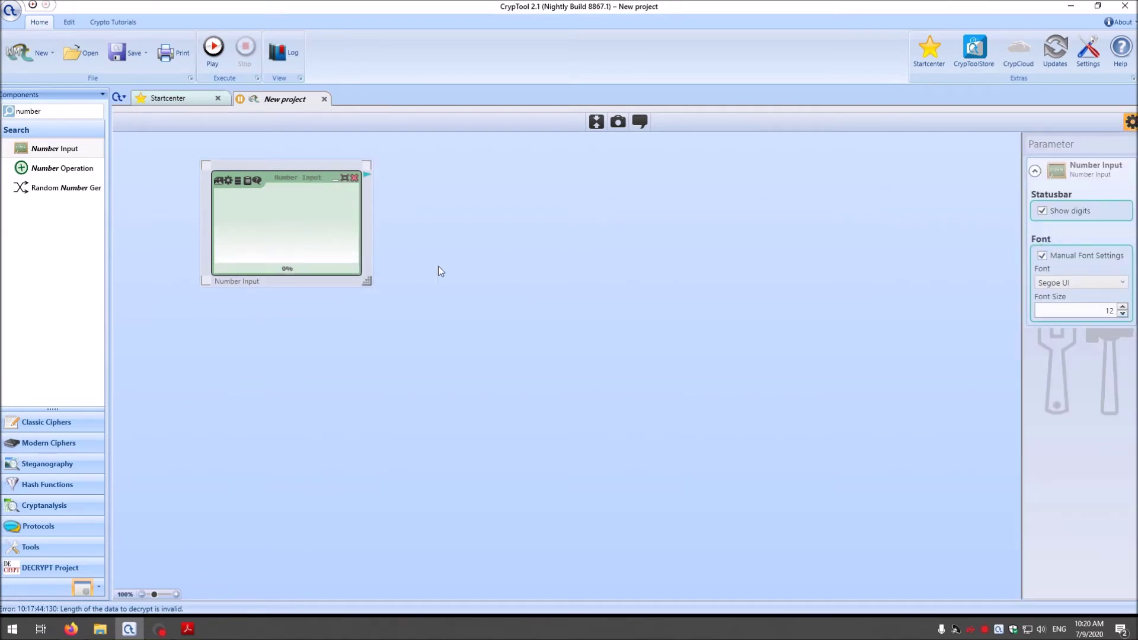
pyautogui.click(1074, 285)
pyautogui.scroll(10, 1073, 286)
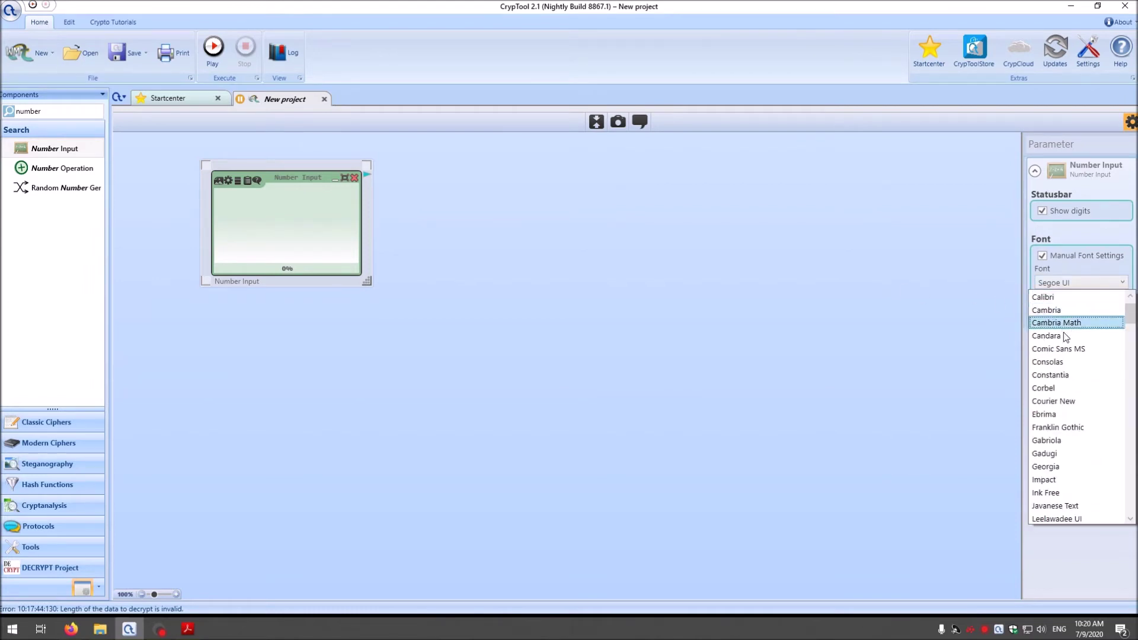
pyautogui.click(1058, 401)
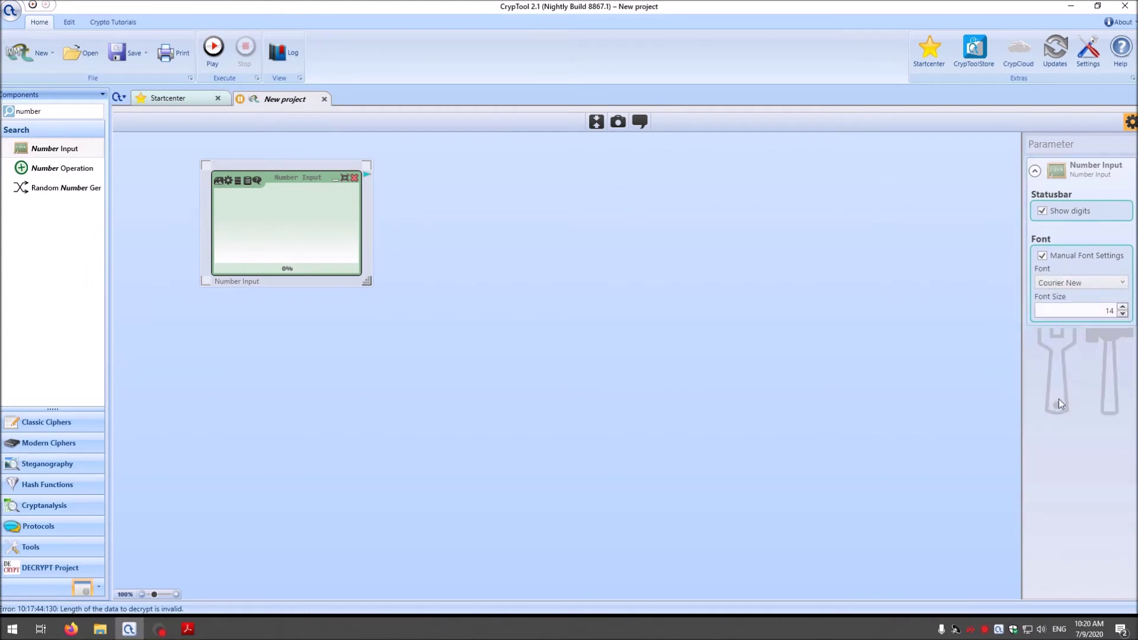
# Step: Duplicate the Number Input component and arrange the two boxes one above the other
pyautogui.moveTo(302, 189); pyautogui.dragTo(256, 307)
pyautogui.hotkey('ctrl', 'c')
pyautogui.hotkey('ctrl', 'v')
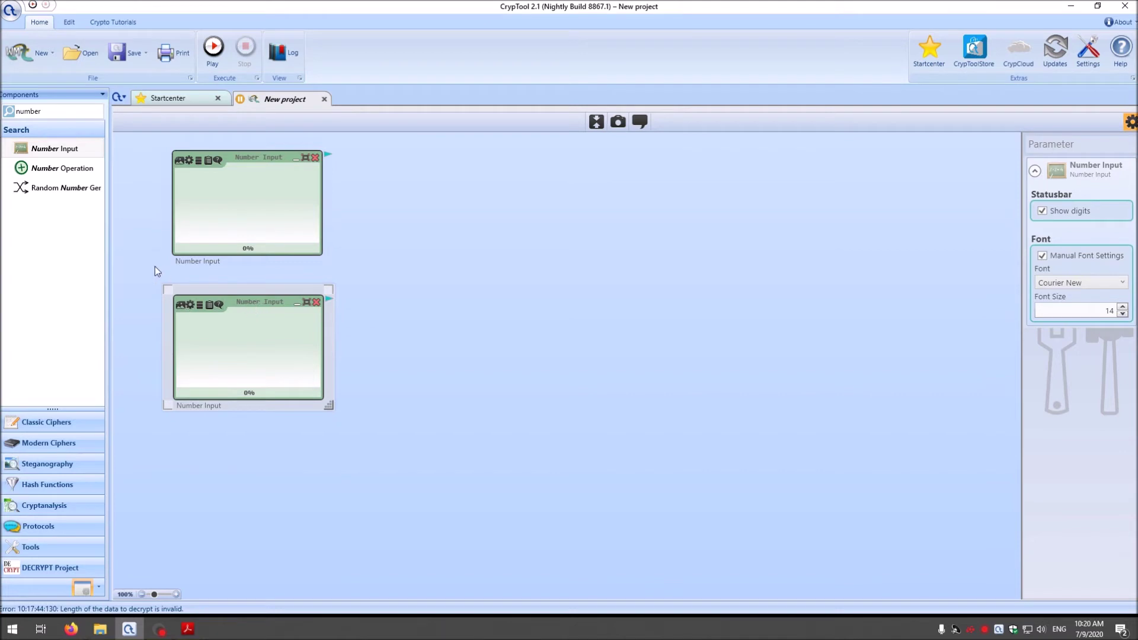
# Step: Add a Number Operation component beside the inputs and connect the upper Number Input to x and the lower one to y
pyautogui.moveTo(27, 172); pyautogui.dragTo(518, 222)
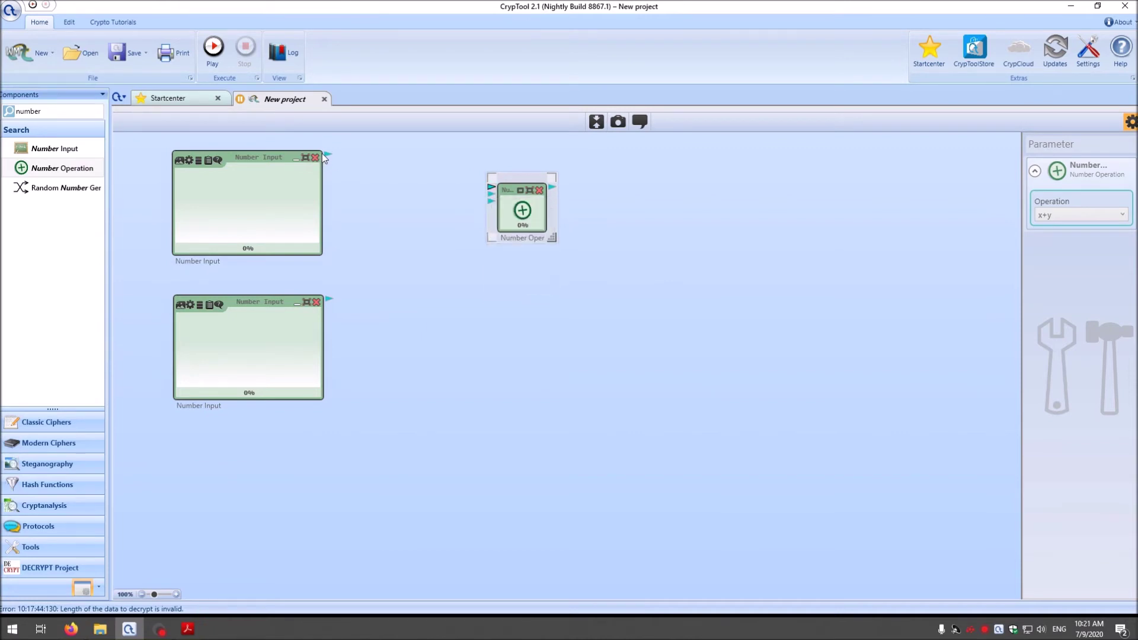
pyautogui.moveTo(327, 156); pyautogui.dragTo(490, 187)
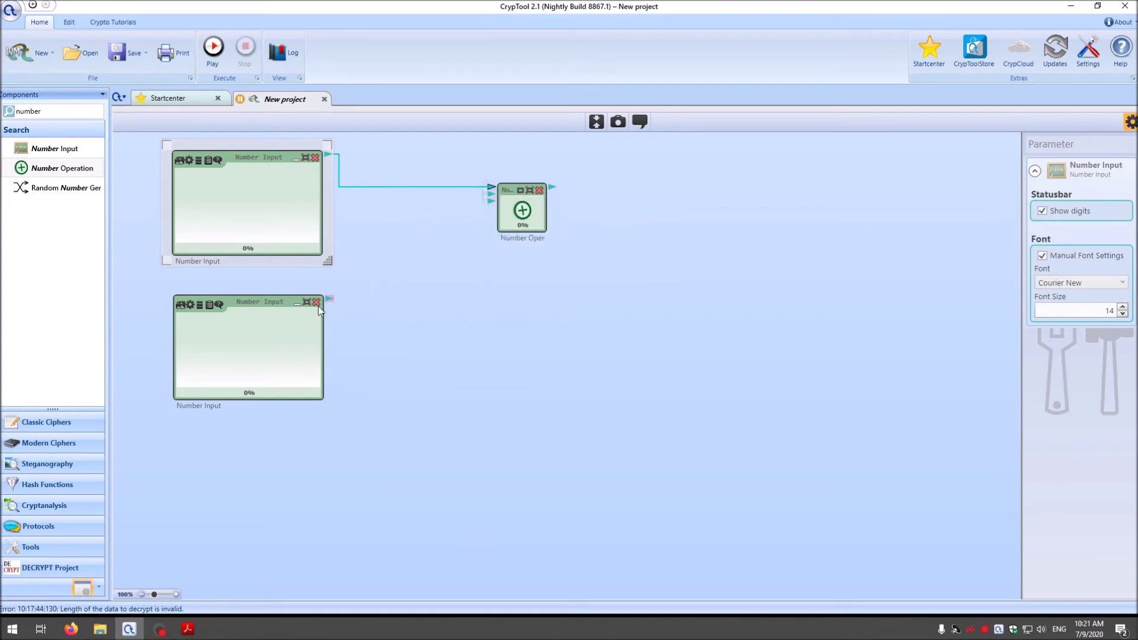
pyautogui.moveTo(329, 299); pyautogui.dragTo(490, 193)
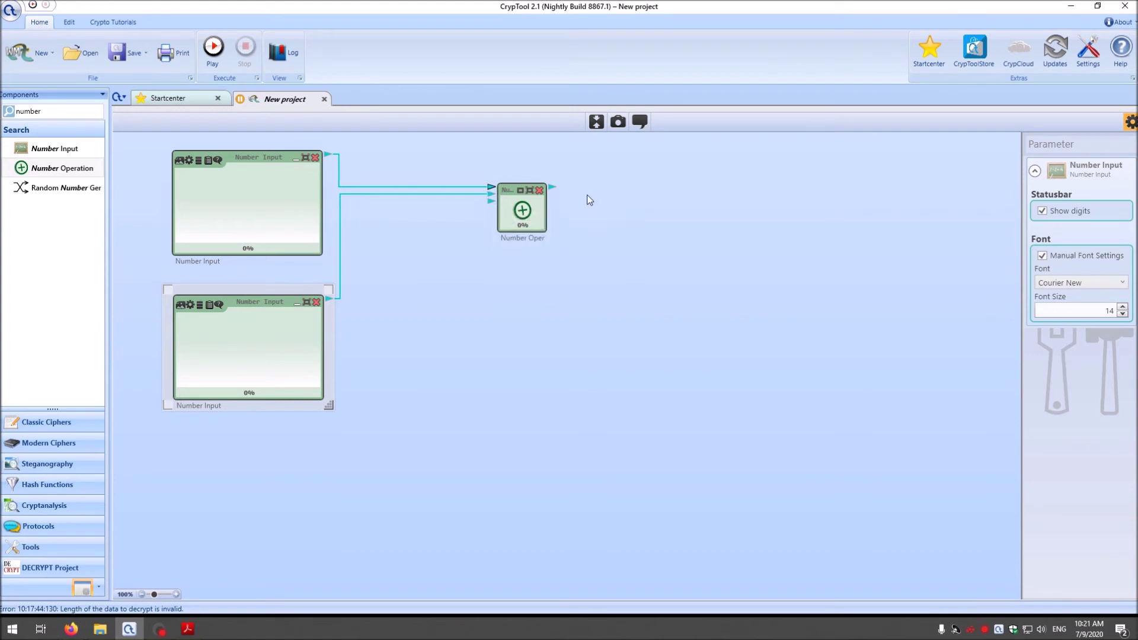
# Step: Attach a Text Output component to the Number Operation's output and move it slightly farther up and away from the operation
pyautogui.moveTo(554, 186); pyautogui.dragTo(610, 204)
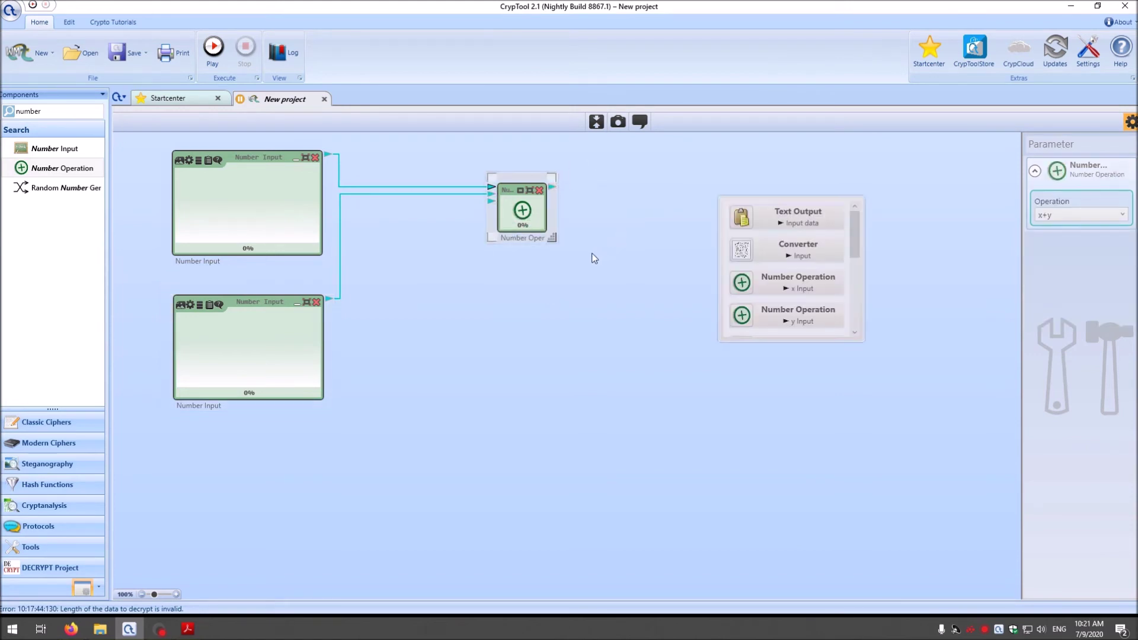
pyautogui.click(785, 219)
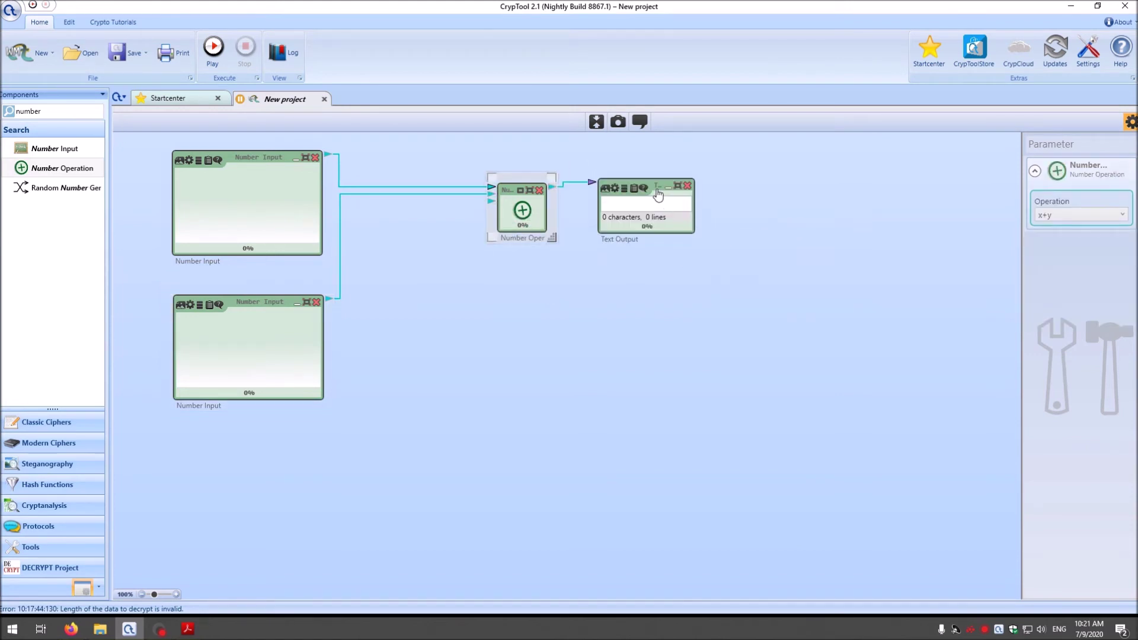
pyautogui.moveTo(658, 195); pyautogui.dragTo(689, 168)
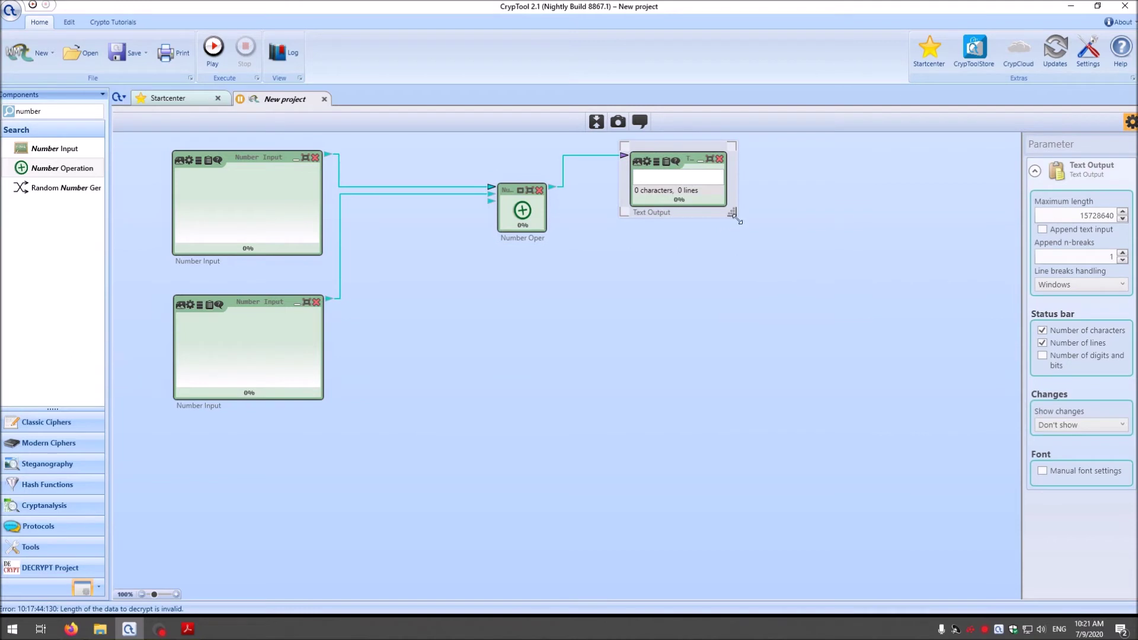
# Step: Enlarge the Text Output component to several times its area and shift it slightly away from the Number Operation
pyautogui.moveTo(731, 212); pyautogui.dragTo(828, 309)
pyautogui.moveTo(729, 158); pyautogui.dragTo(752, 187)
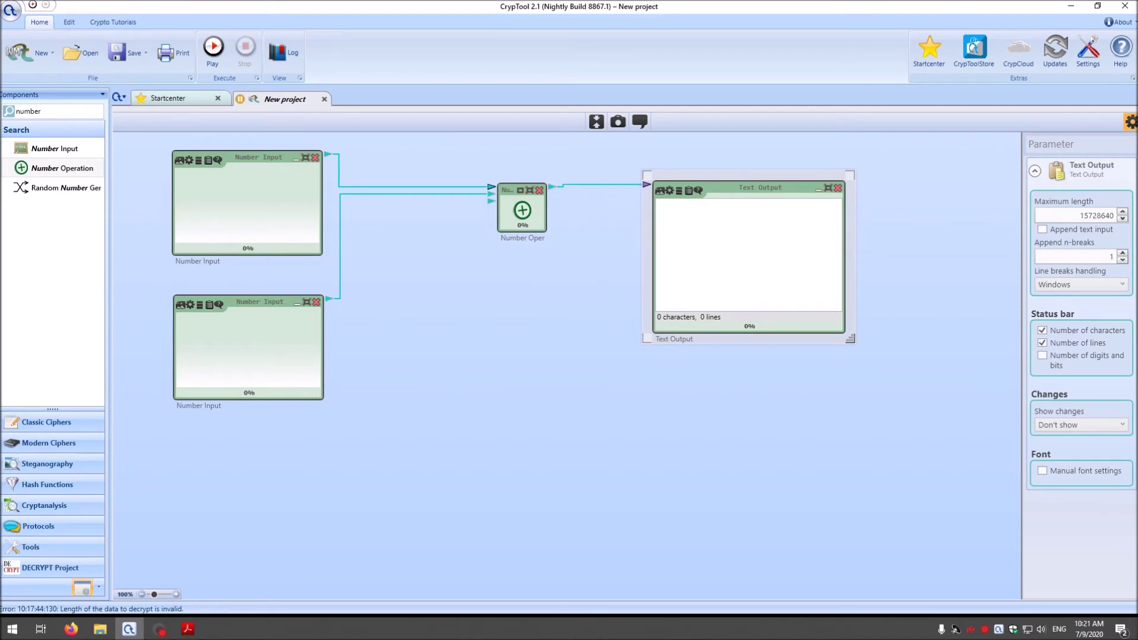
# Step: Enter 500 in the upper Number Input and 45 in the lower Number Input
pyautogui.click(240, 234)
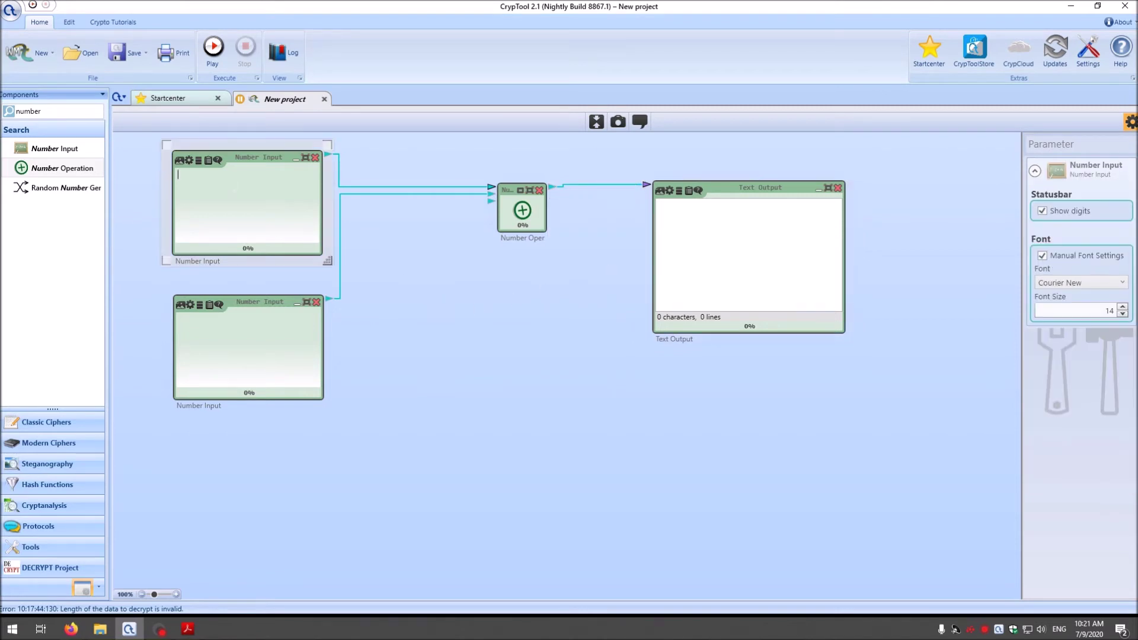
pyautogui.write('500')
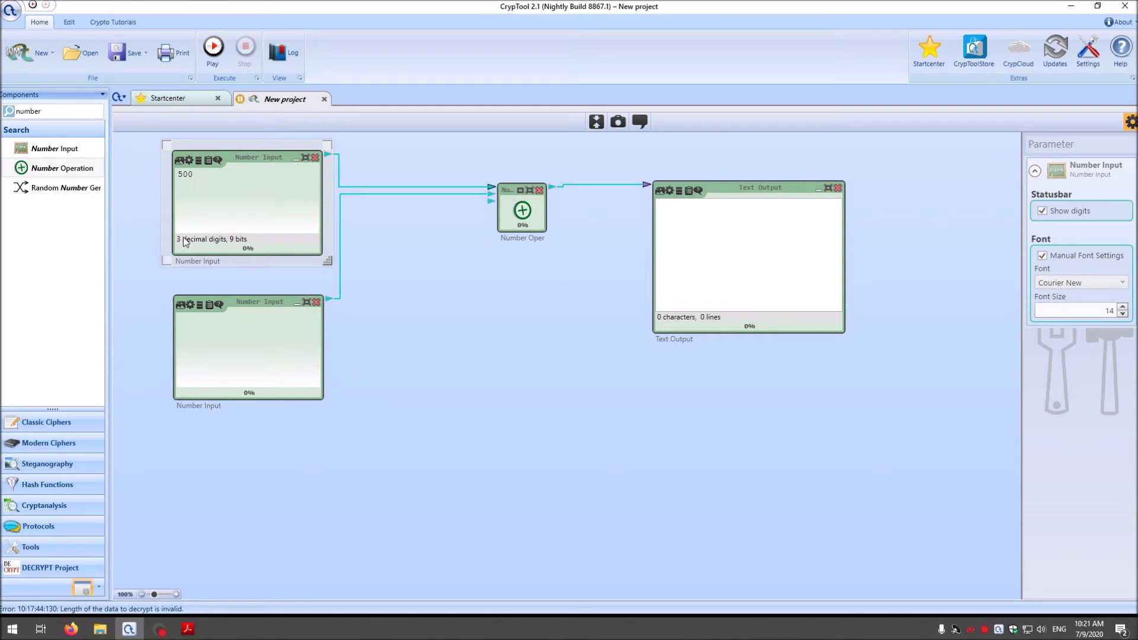
pyautogui.click(237, 338)
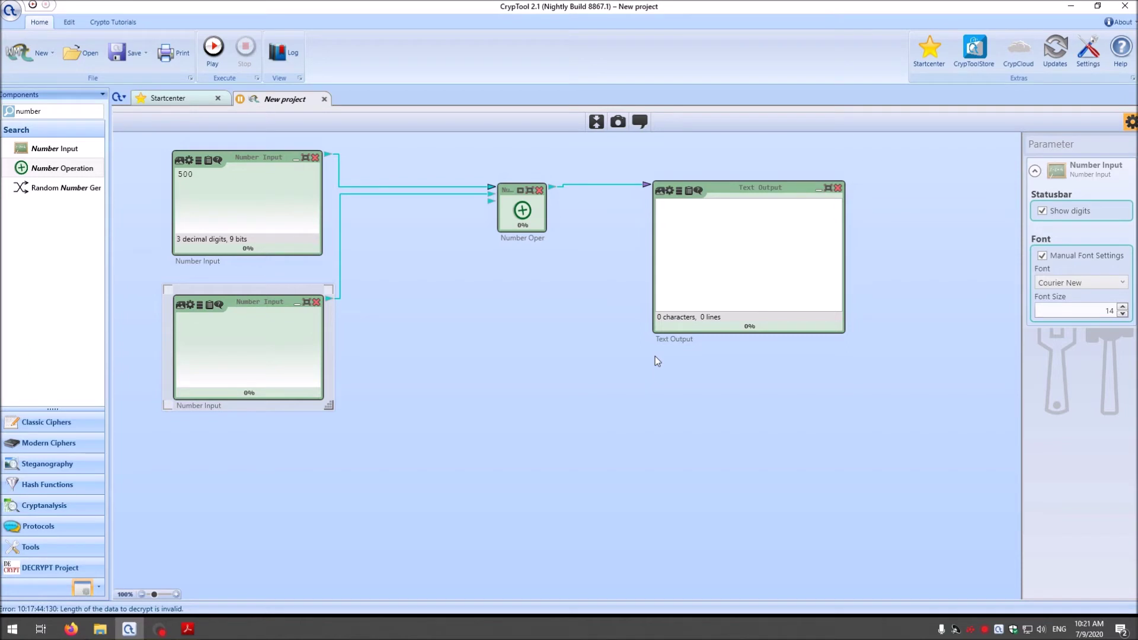
pyautogui.write('45')
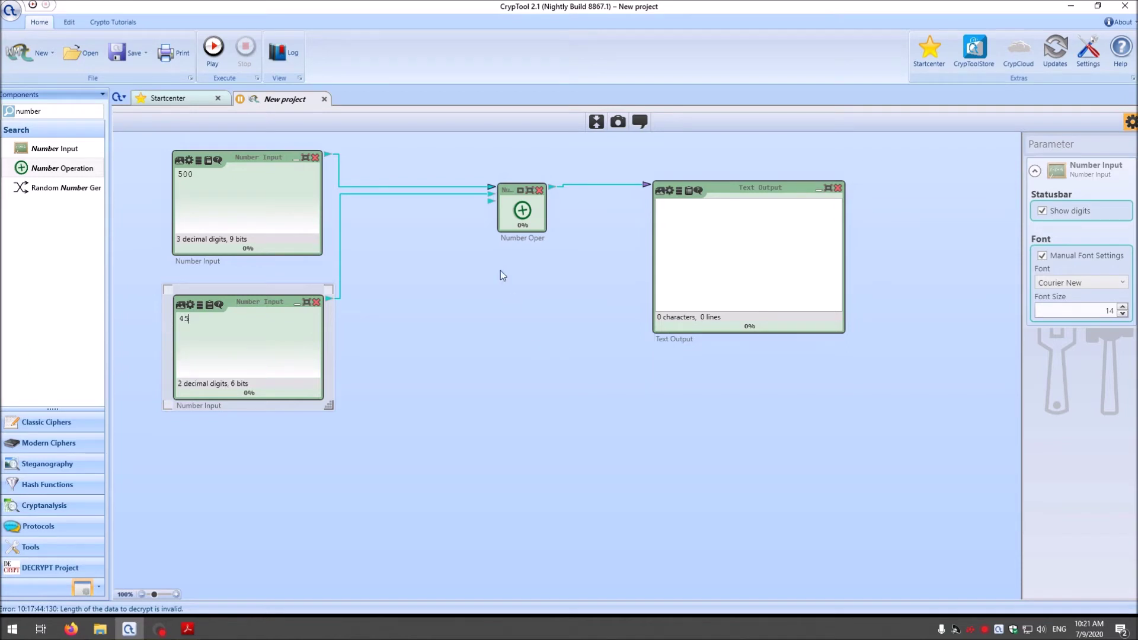
# Step: Review the Number Operation's available operations, keep x+y selected, and run the workspace
pyautogui.click(524, 222)
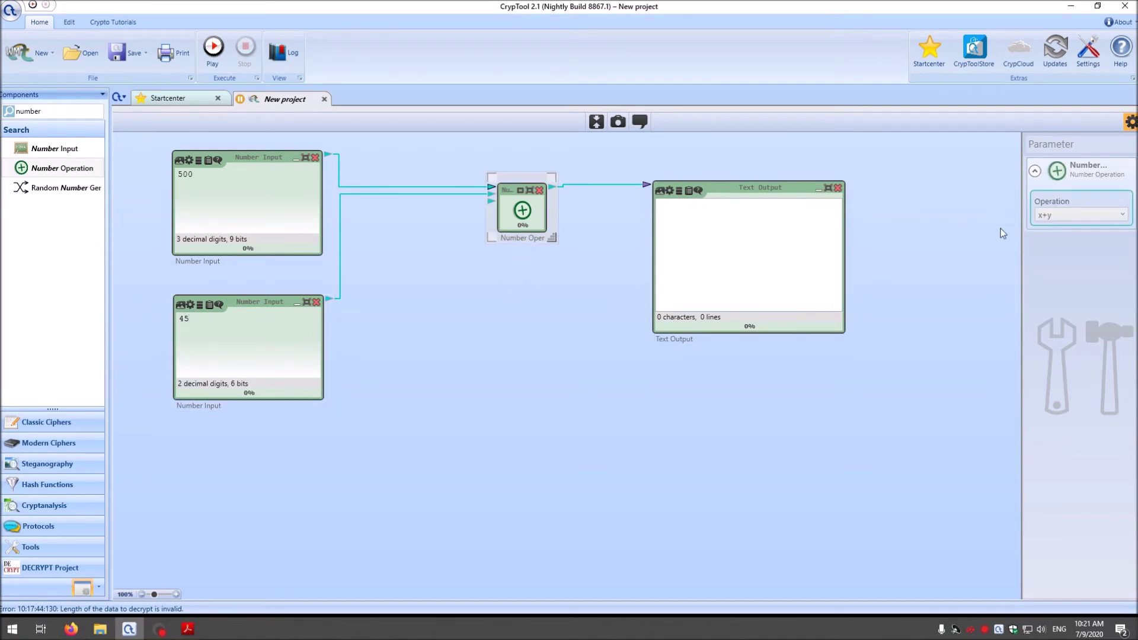
pyautogui.click(1088, 214)
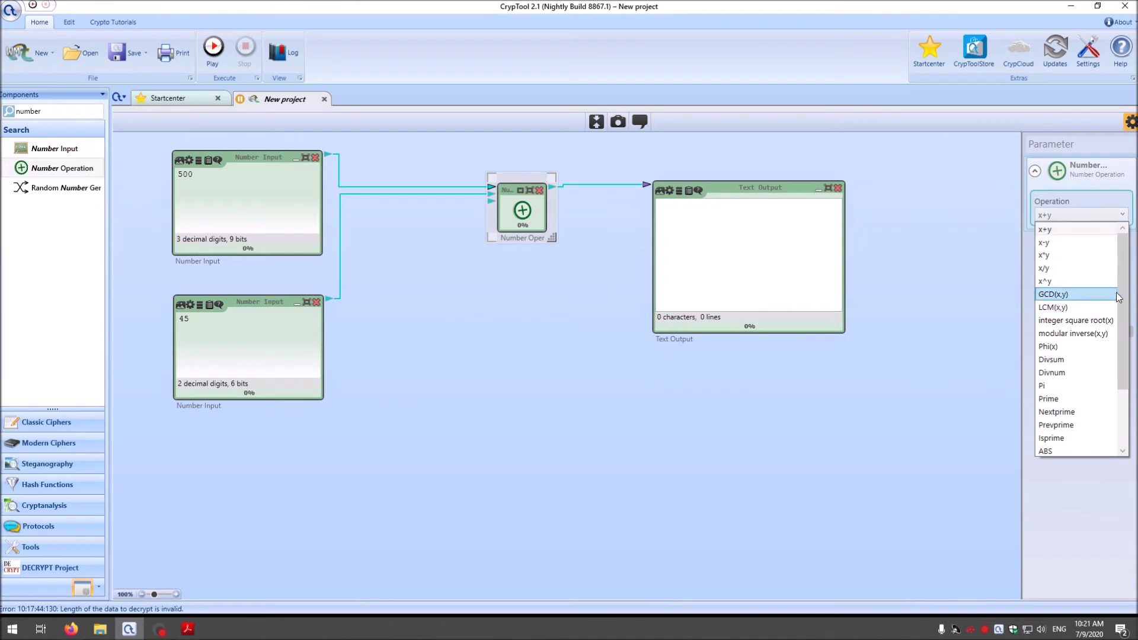
pyautogui.scroll(-3, 1076, 341)
pyautogui.scroll(3, 1076, 340)
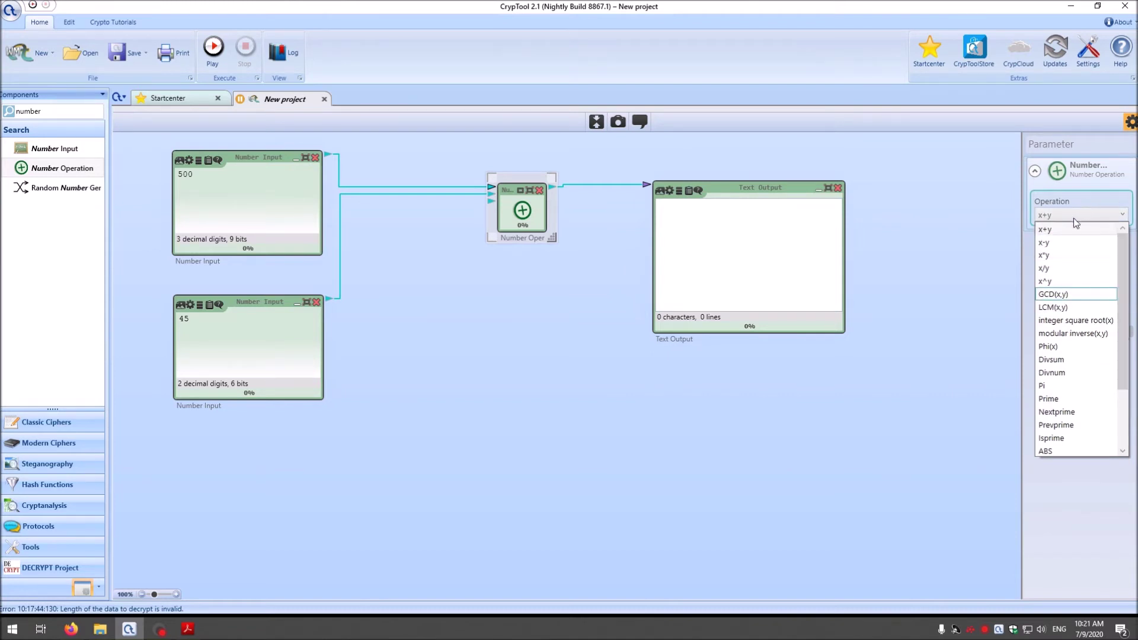
pyautogui.click(1055, 230)
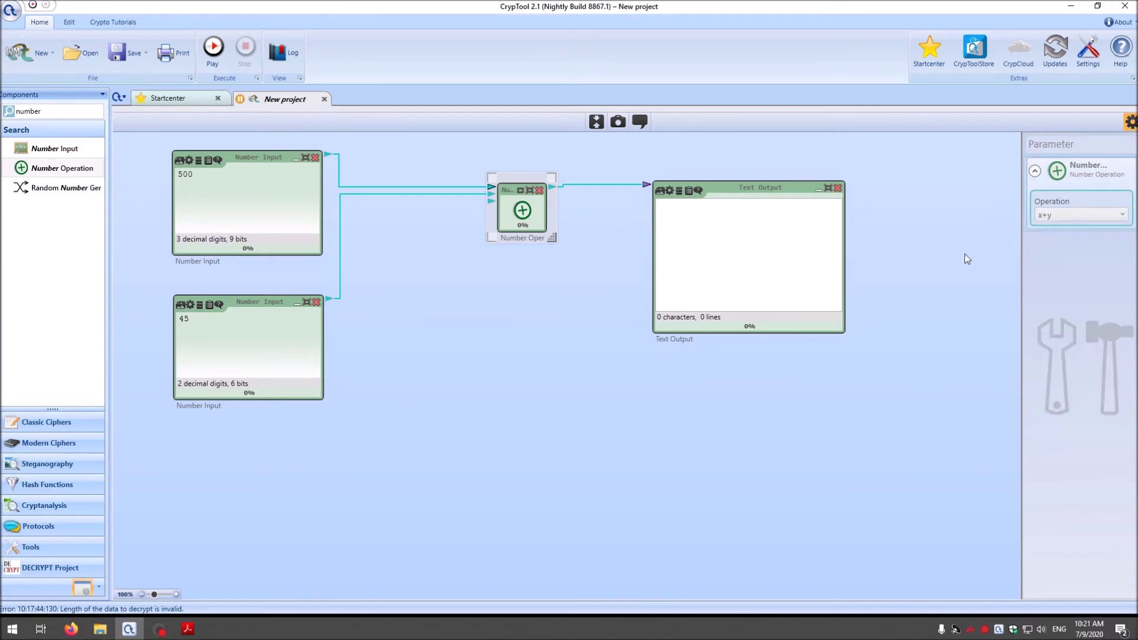
pyautogui.click(212, 50)
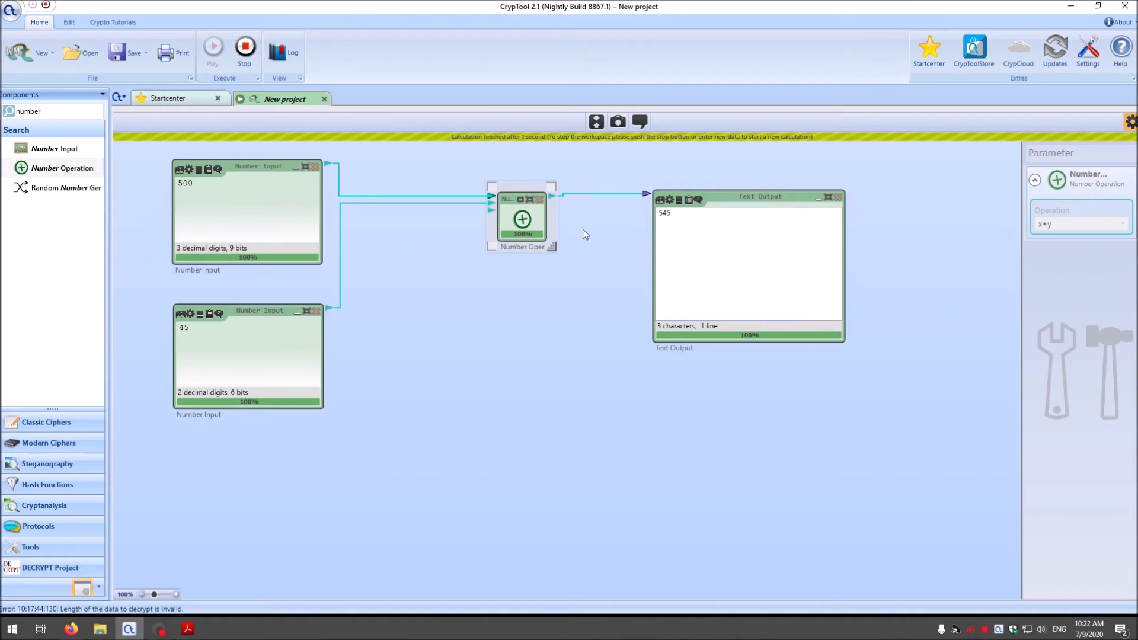
# Step: With the workspace running, change the lower Number Input to 455 and the upper one to 5005
pyautogui.click(240, 308)
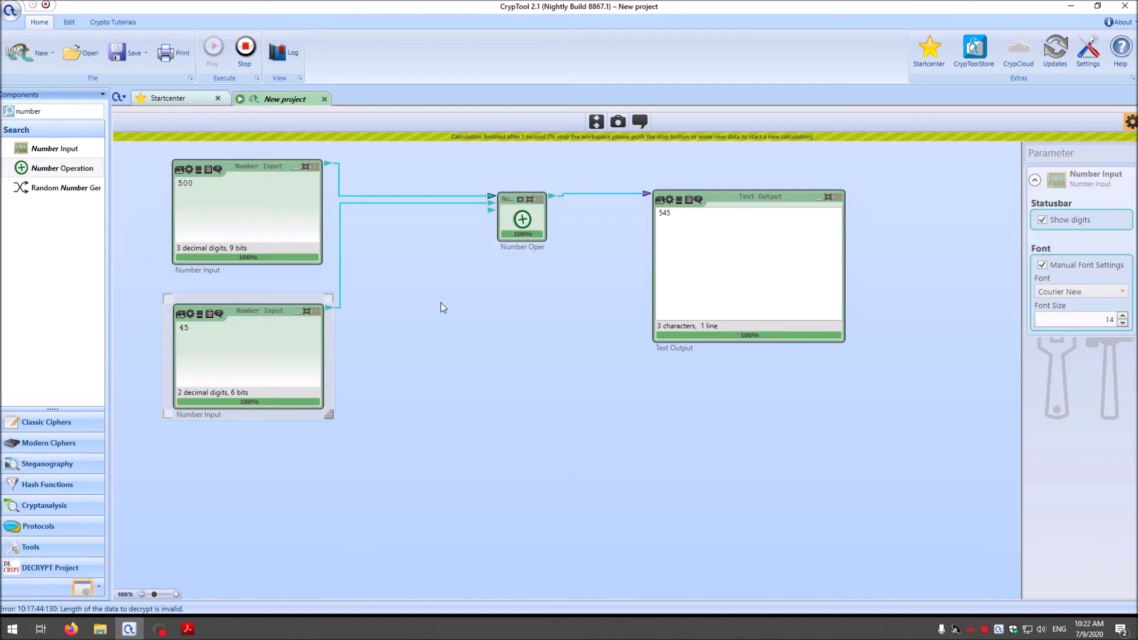
pyautogui.write('5')
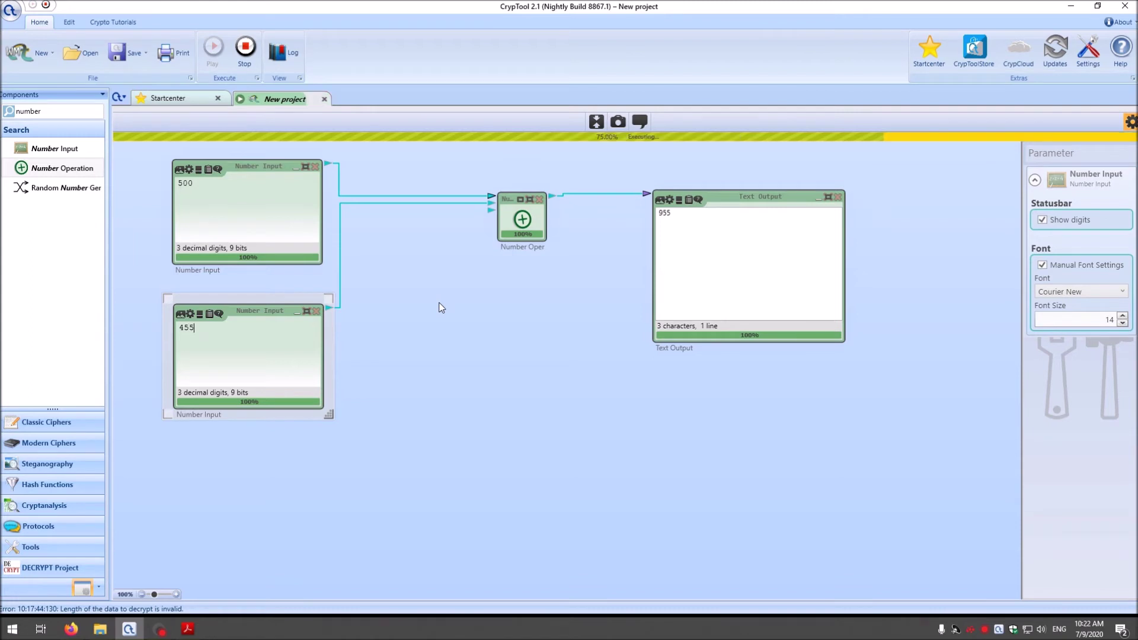
pyautogui.click(219, 195)
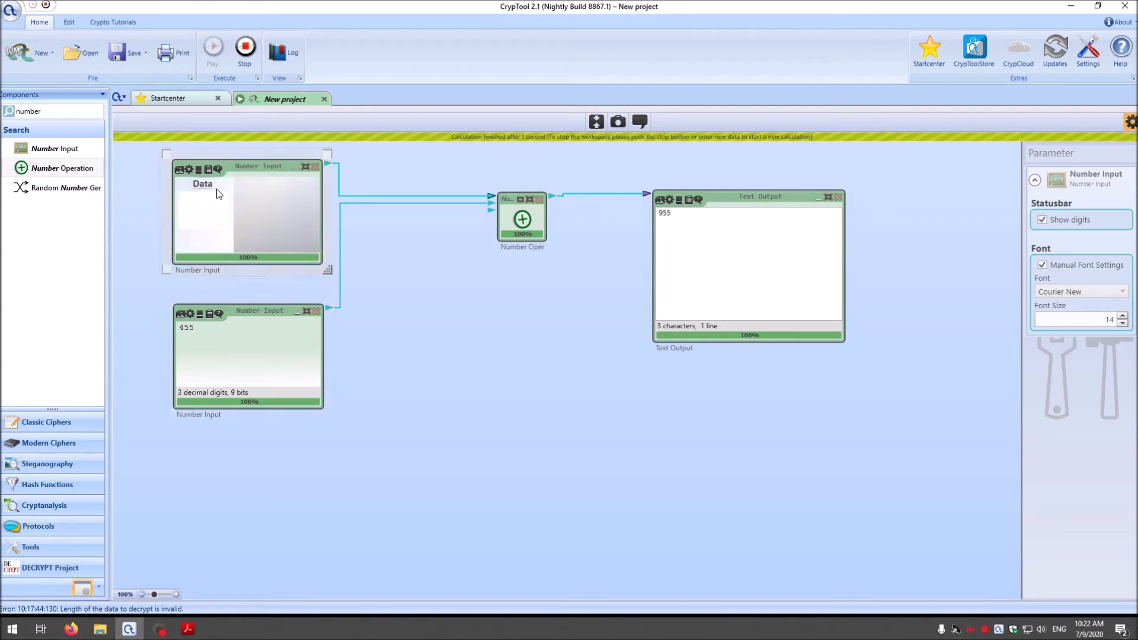
pyautogui.click(180, 169)
pyautogui.write('5005')
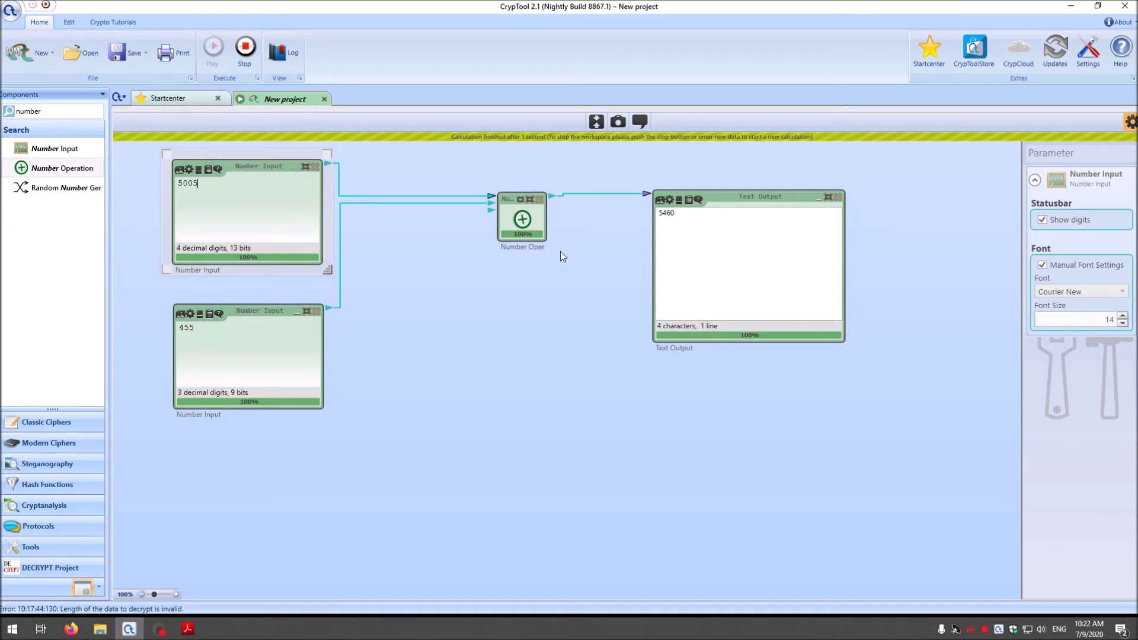
# Step: Extend the upper Number Input to the expression 5005+5000, and replace its second term to make it 5005+1
pyautogui.write('+5000')
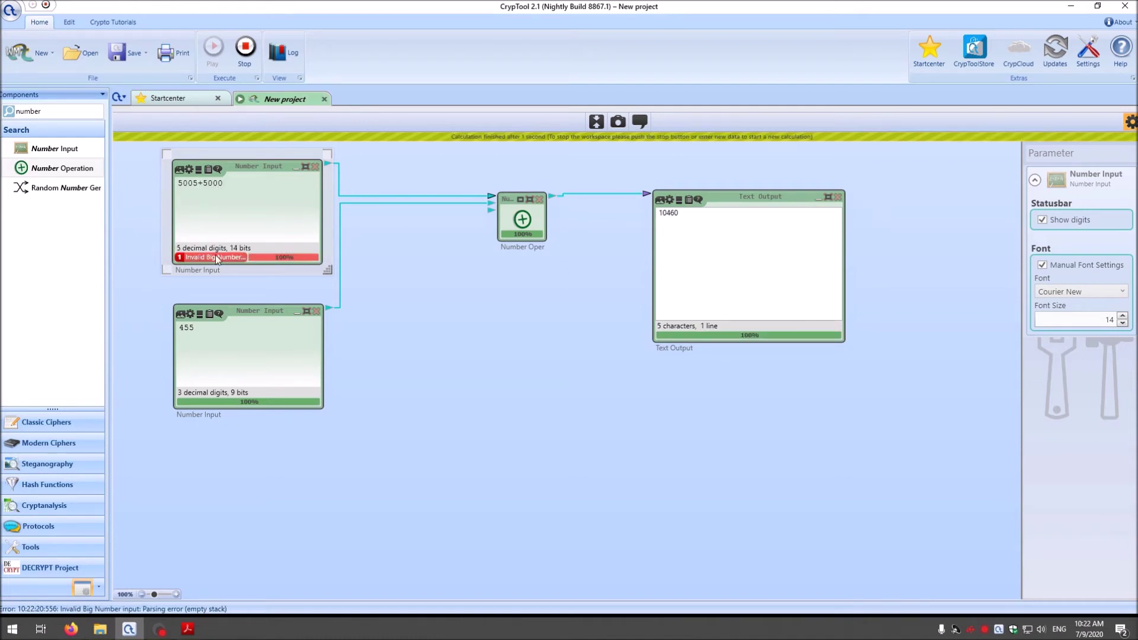
pyautogui.hotkey('shift', 'Left')
pyautogui.hotkey('shift', 'Left')
pyautogui.hotkey('shift', 'Left')
pyautogui.hotkey('shift', 'Left')
pyautogui.hotkey('shift', 'Left')
pyautogui.write('+')
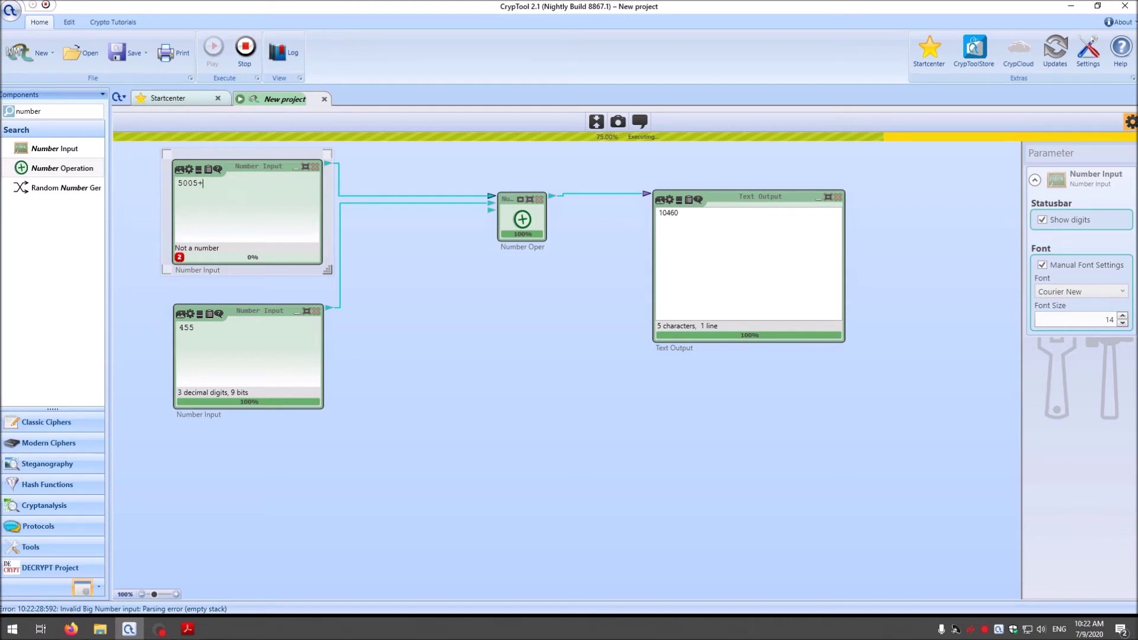
pyautogui.write('1')
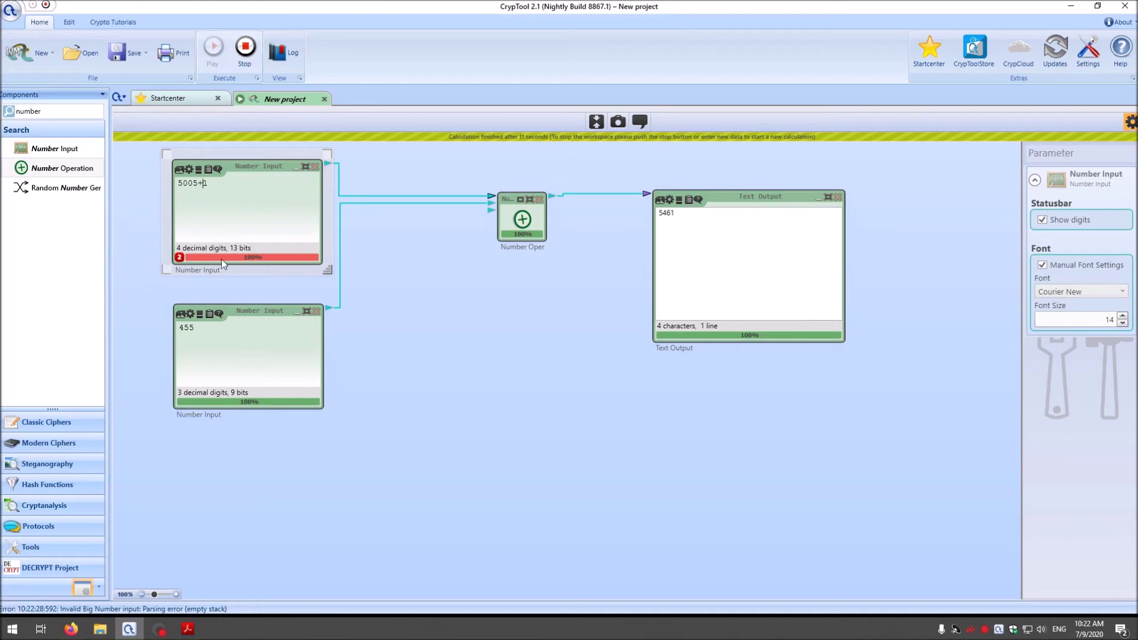
# Step: Stop the workspace, set the upper Number Input to 10000+10000 and the lower one to 1, and run it again
pyautogui.click(245, 50)
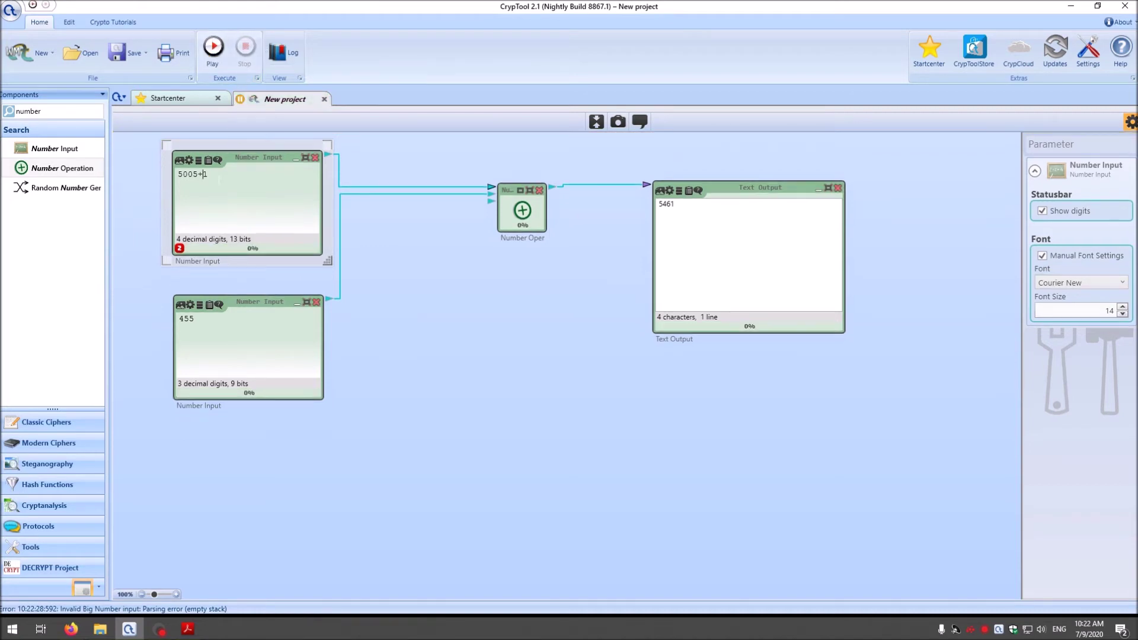
pyautogui.write('10000+10')
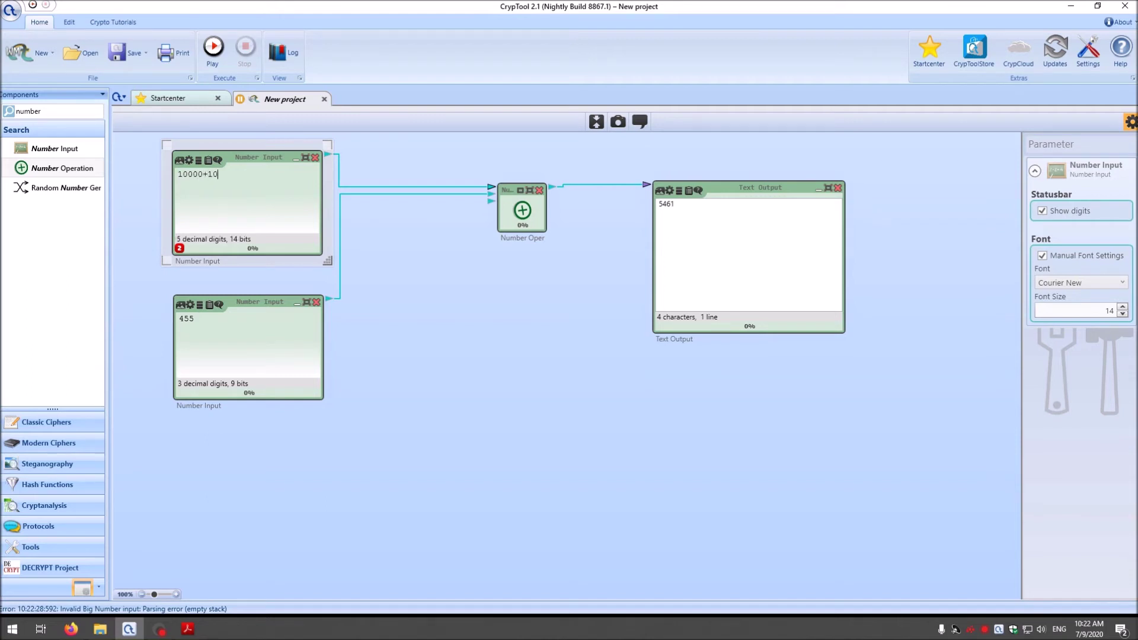
pyautogui.write('000')
pyautogui.doubleClick(186, 319)
pyautogui.write('1')
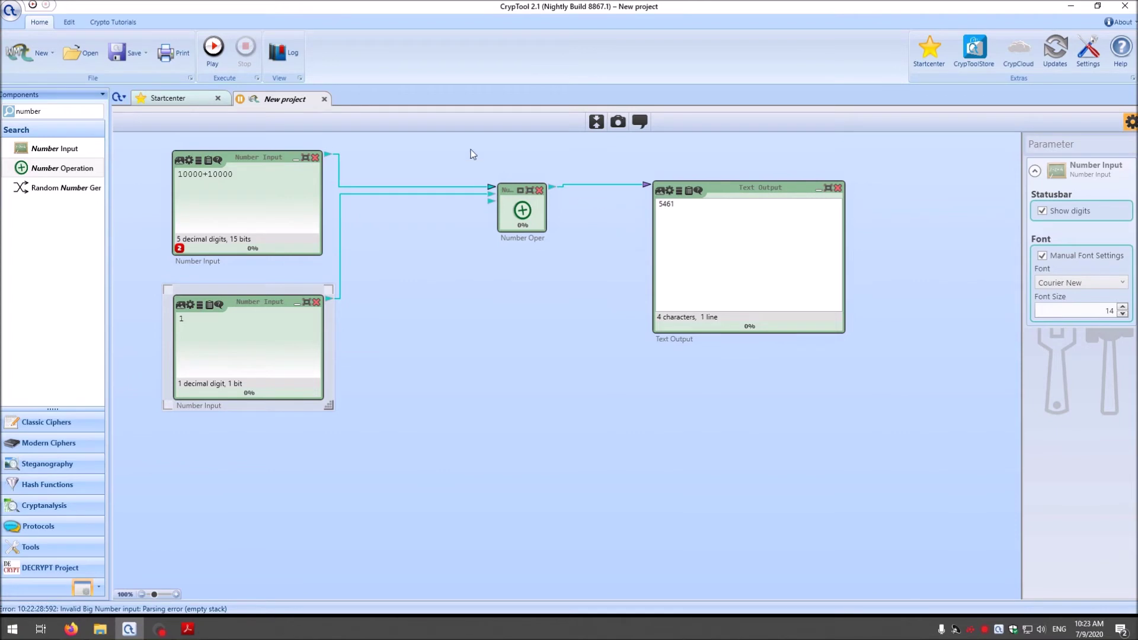
pyautogui.click(211, 63)
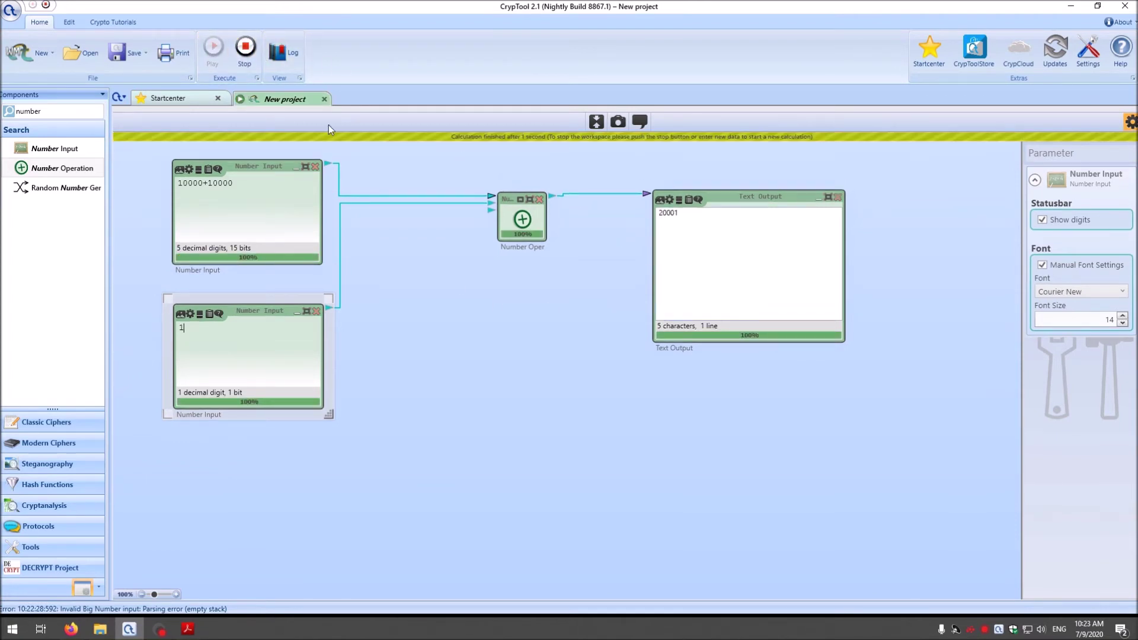
# Step: Stop the workspace, replace the upper Number Input's expression with 2^3, and run the calculation
pyautogui.click(245, 49)
pyautogui.click(182, 318)
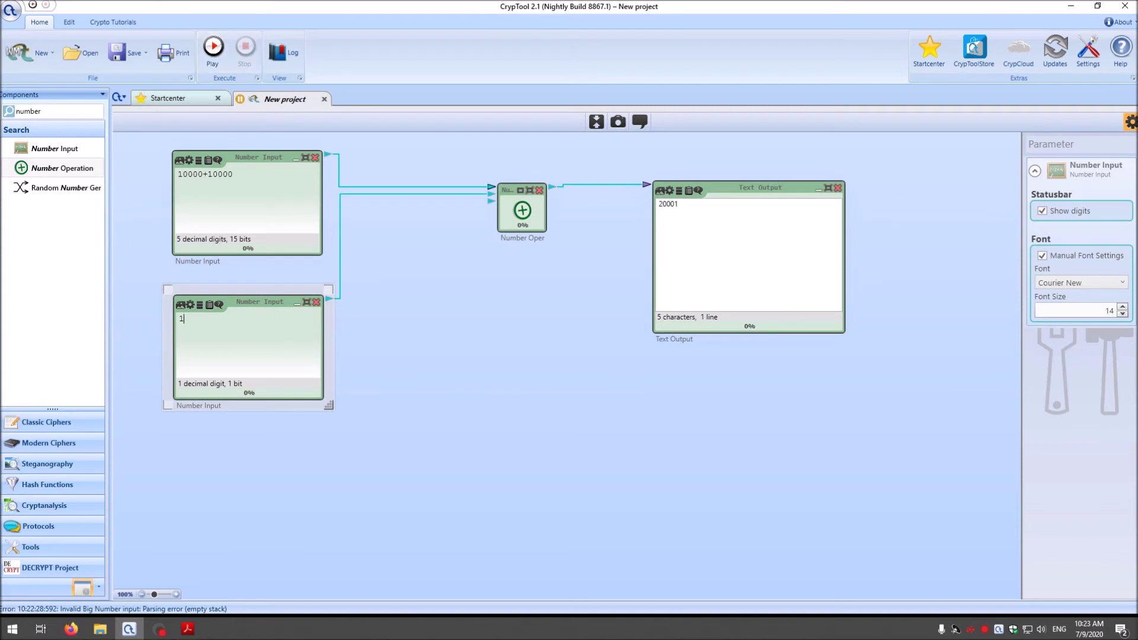
pyautogui.moveTo(233, 174); pyautogui.dragTo(178, 173)
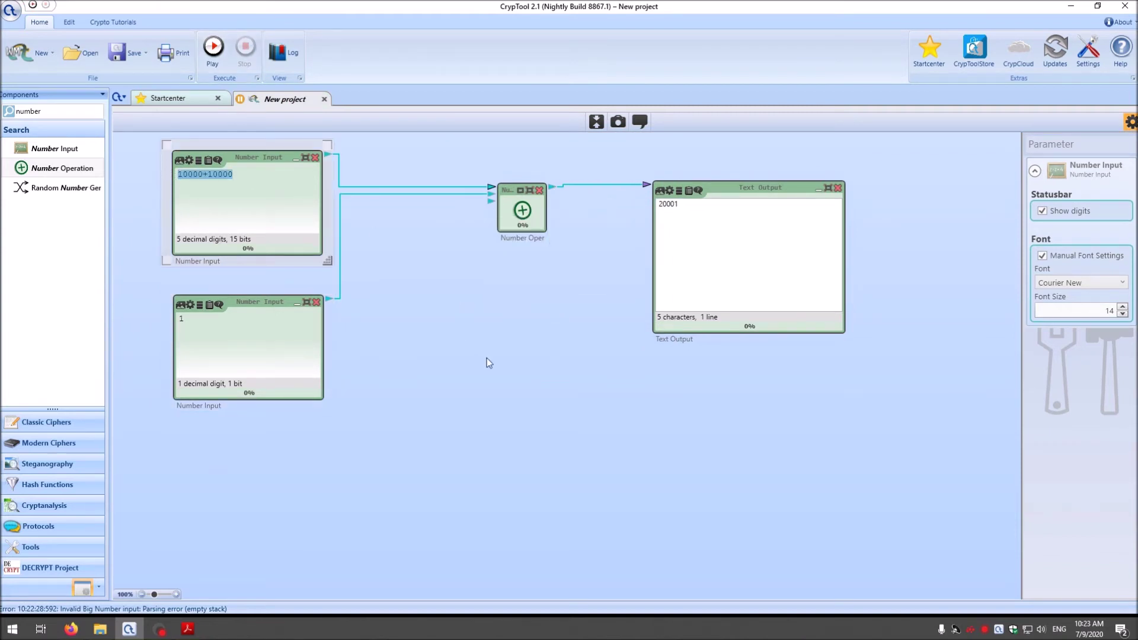
pyautogui.write('2^3')
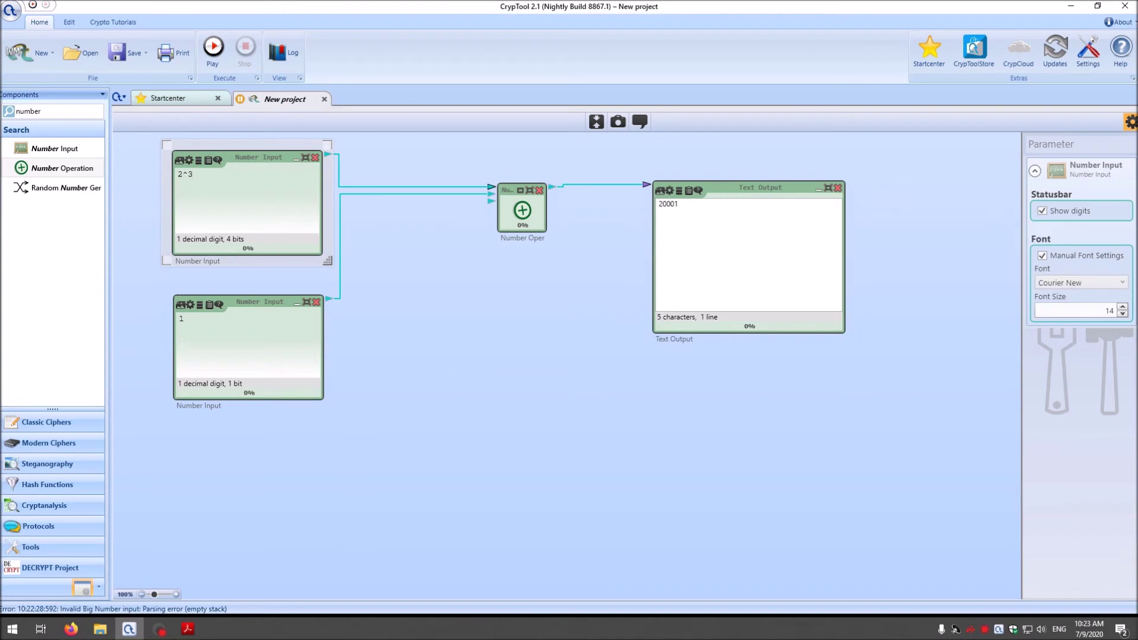
pyautogui.click(213, 47)
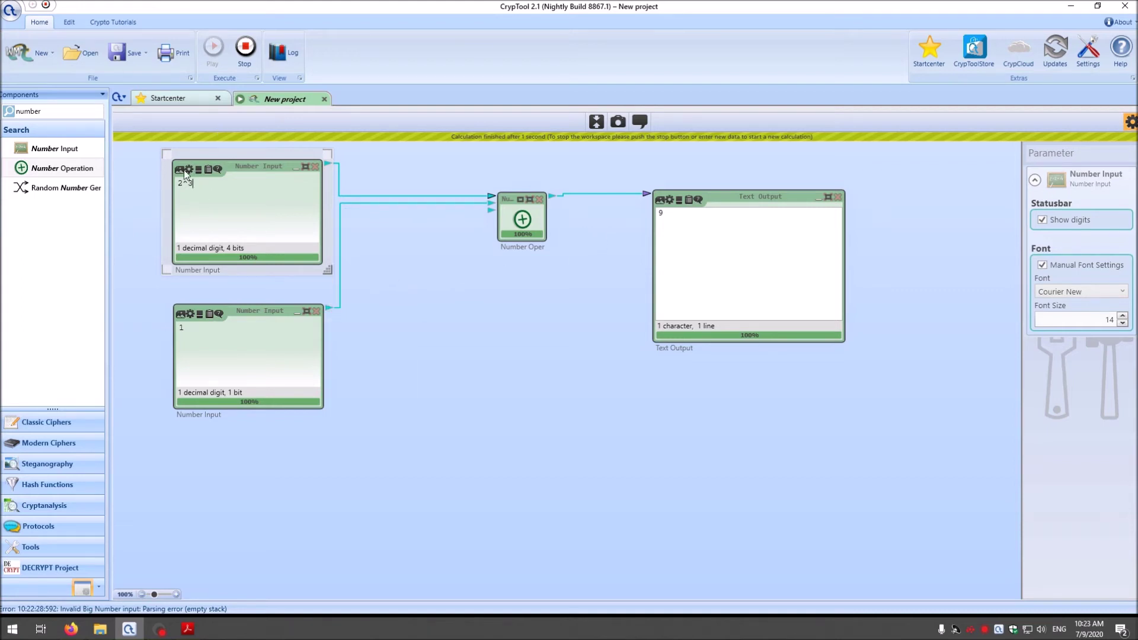
# Step: Change the upper Number Input to 3^2000 while running and enlarge the Text Output to fit the long result
pyautogui.write('3^2')
pyautogui.write('000')
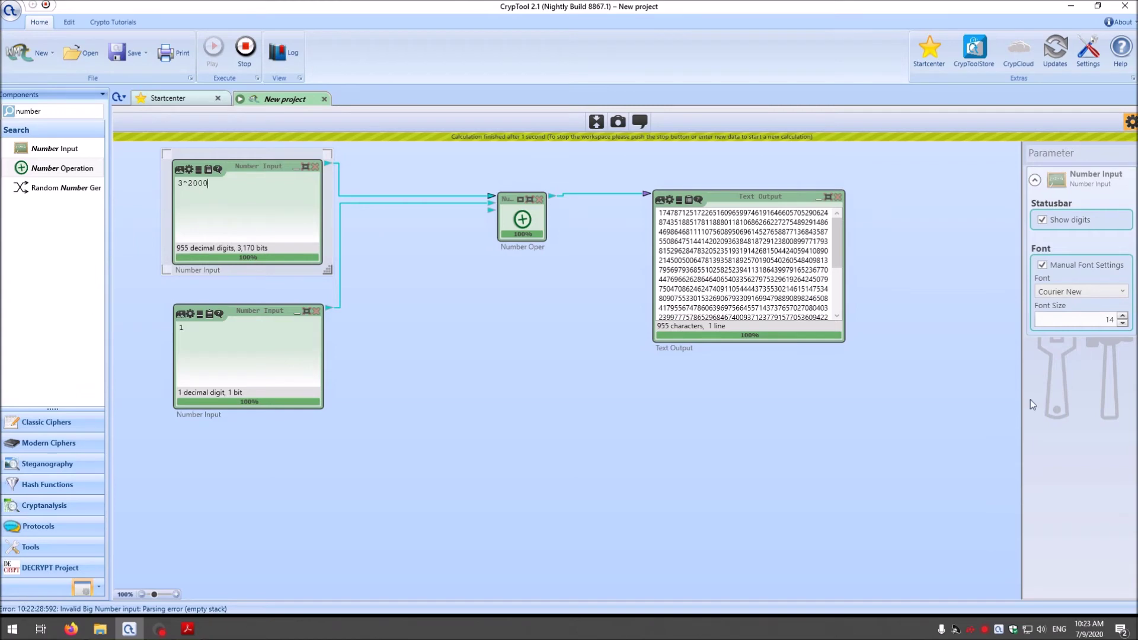
pyautogui.click(825, 340)
pyautogui.moveTo(851, 347); pyautogui.dragTo(990, 485)
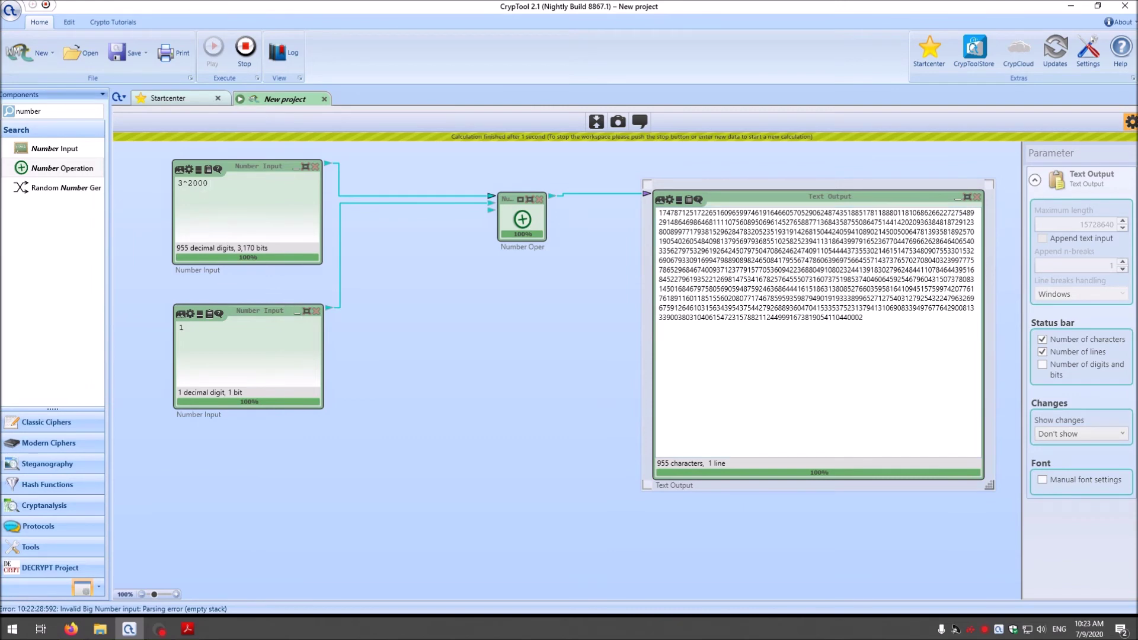
# Step: Raise the exponent in the upper Number Input to make it 3^20000 and look through the result in the Text Output
pyautogui.click(206, 184)
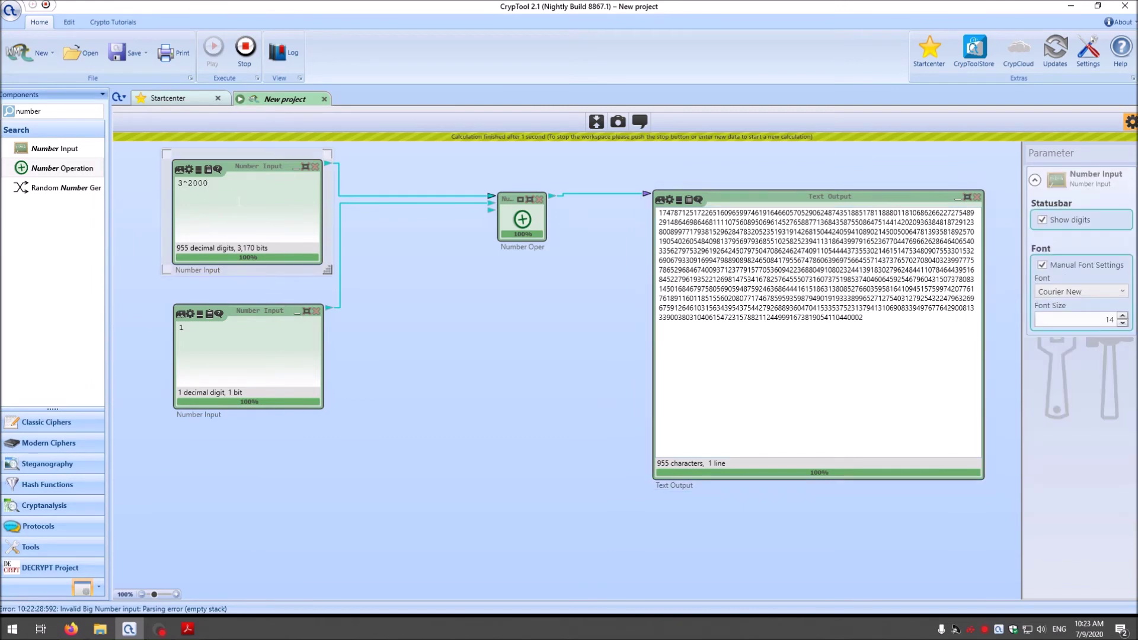
pyautogui.write('0')
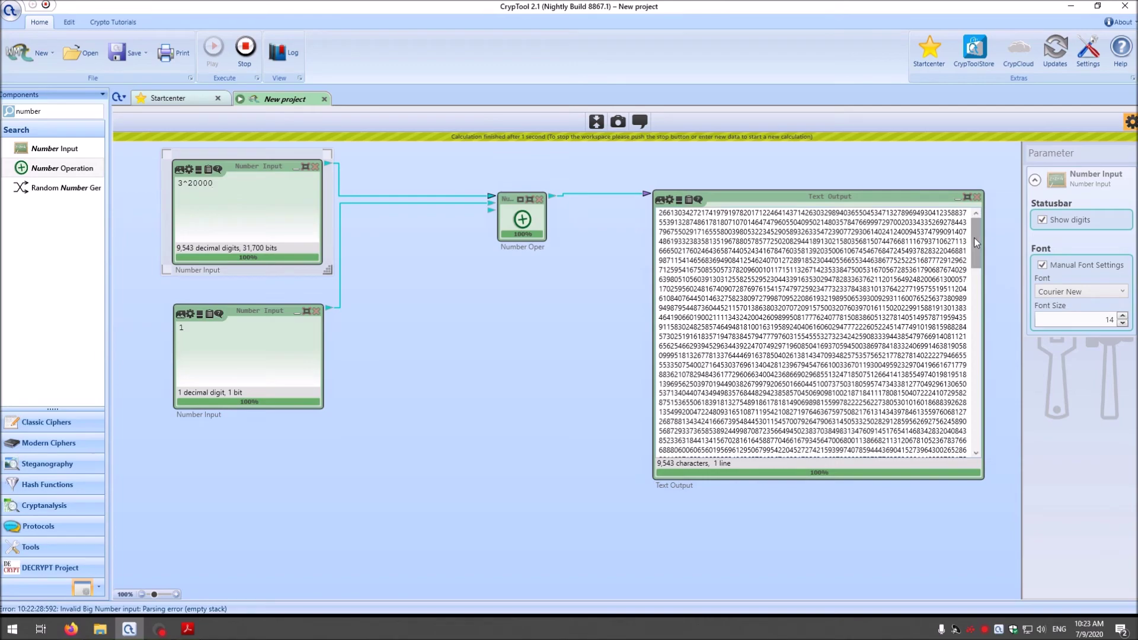
pyautogui.moveTo(975, 246); pyautogui.dragTo(969, 150)
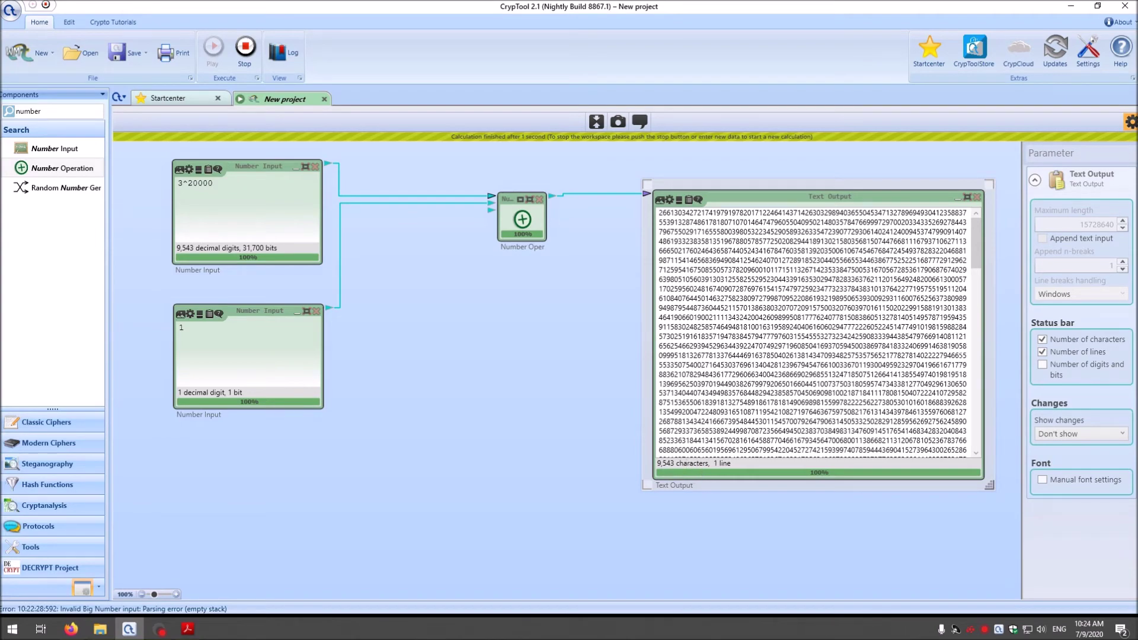
pyautogui.moveTo(976, 240); pyautogui.dragTo(984, 184)
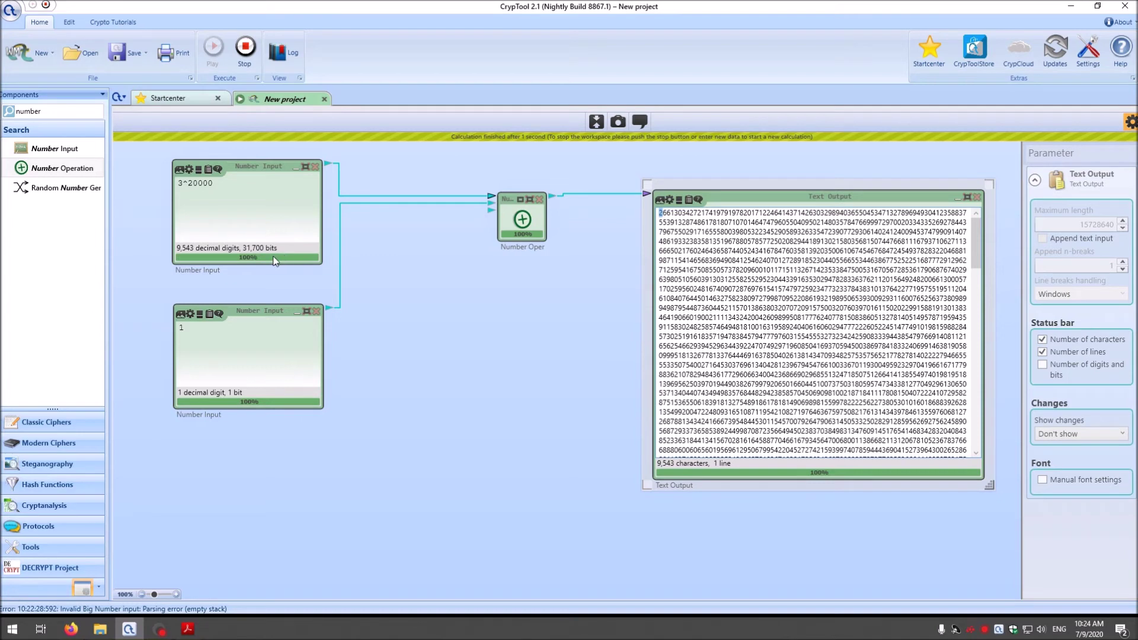
# Step: Stop the workspace and set the Number Operation's operation to Phi(x)
pyautogui.click(244, 56)
pyautogui.click(531, 220)
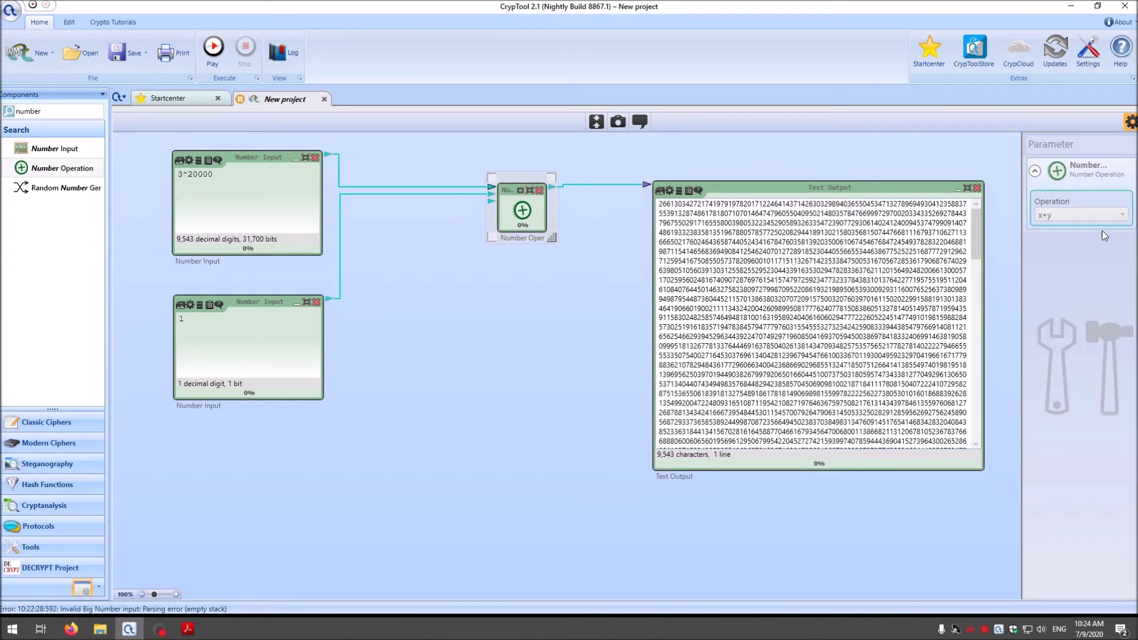
pyautogui.click(1080, 218)
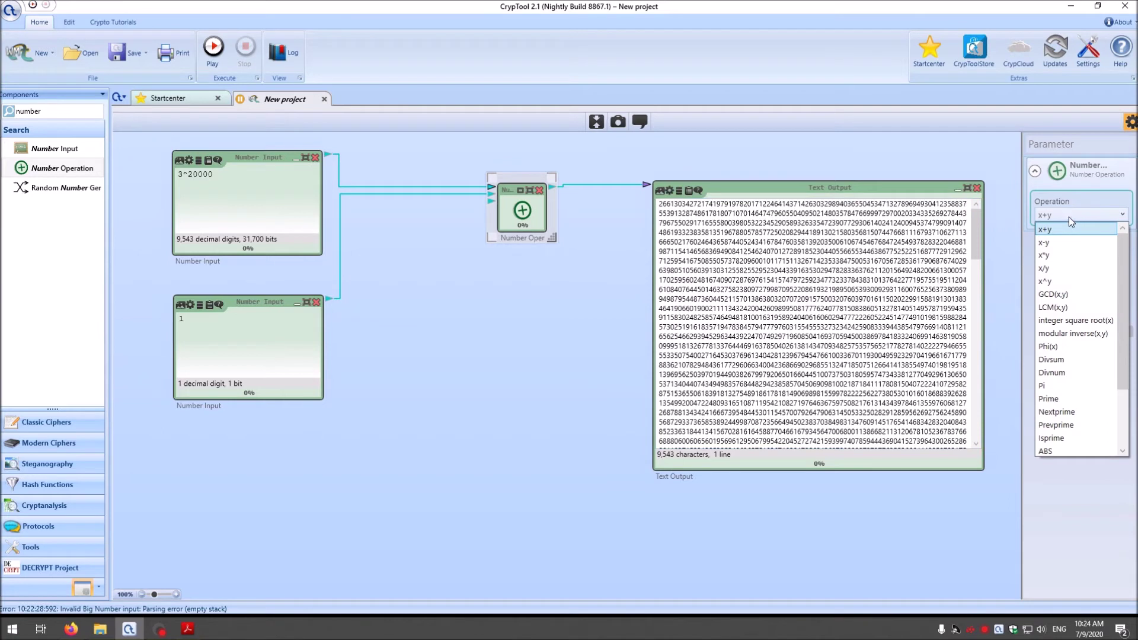
pyautogui.moveTo(1121, 285)
pyautogui.mouseDown()
pyautogui.moveTo(1121, 302)
pyautogui.moveTo(1121, 275)
pyautogui.mouseUp()
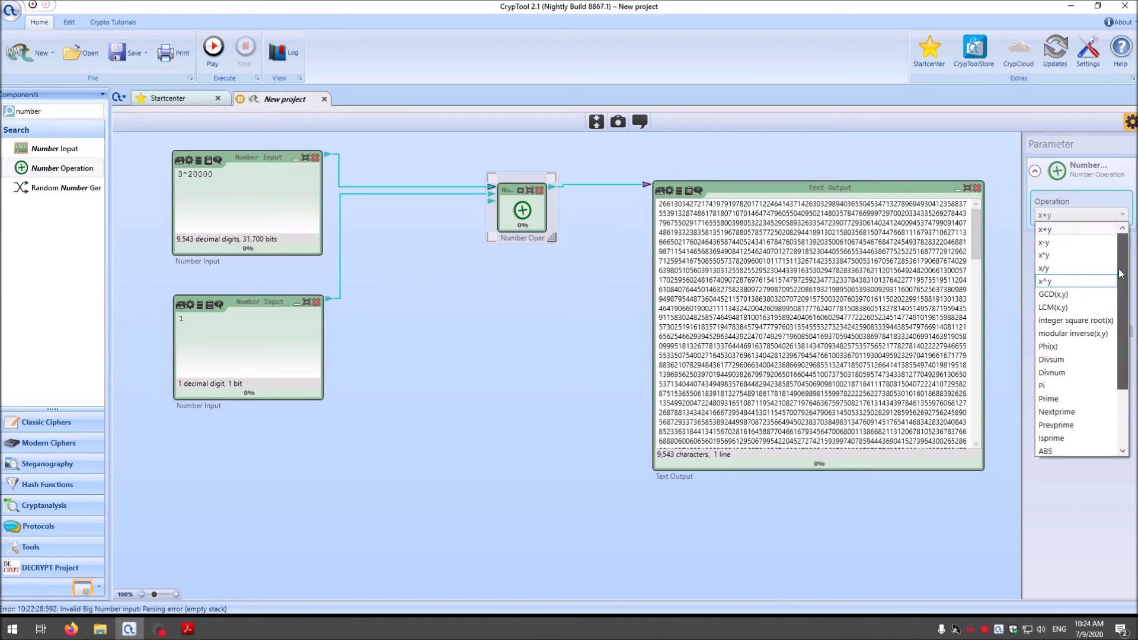
pyautogui.click(1059, 348)
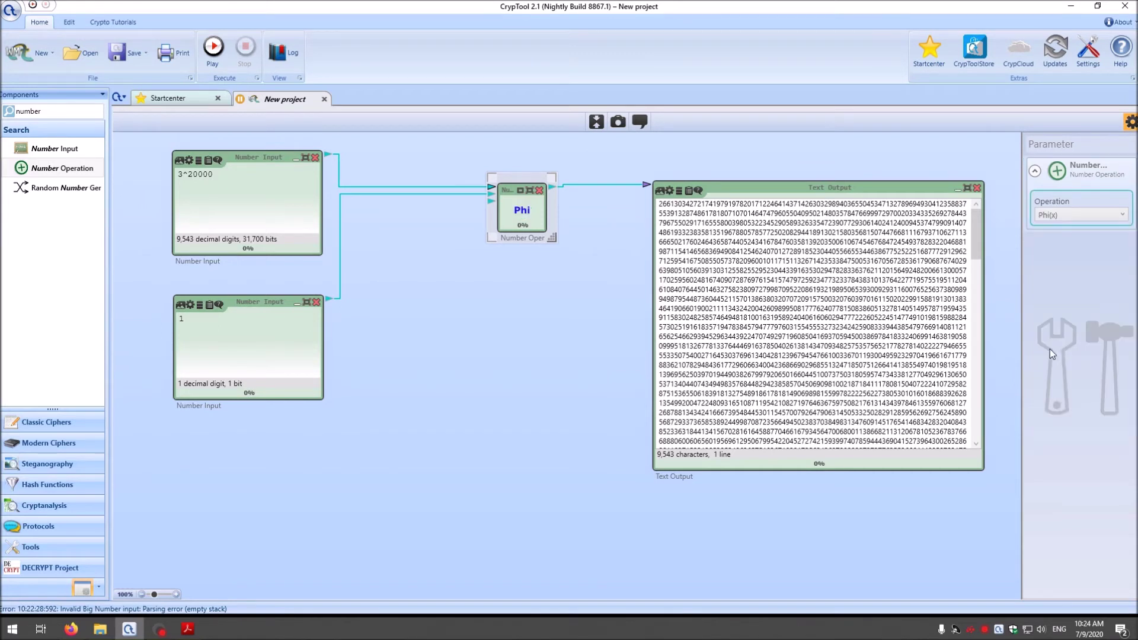
# Step: Delete the lower Number Input, run the Phi(x) calculation with 3^20 in the remaining one, and stop the workspace
pyautogui.click(316, 303)
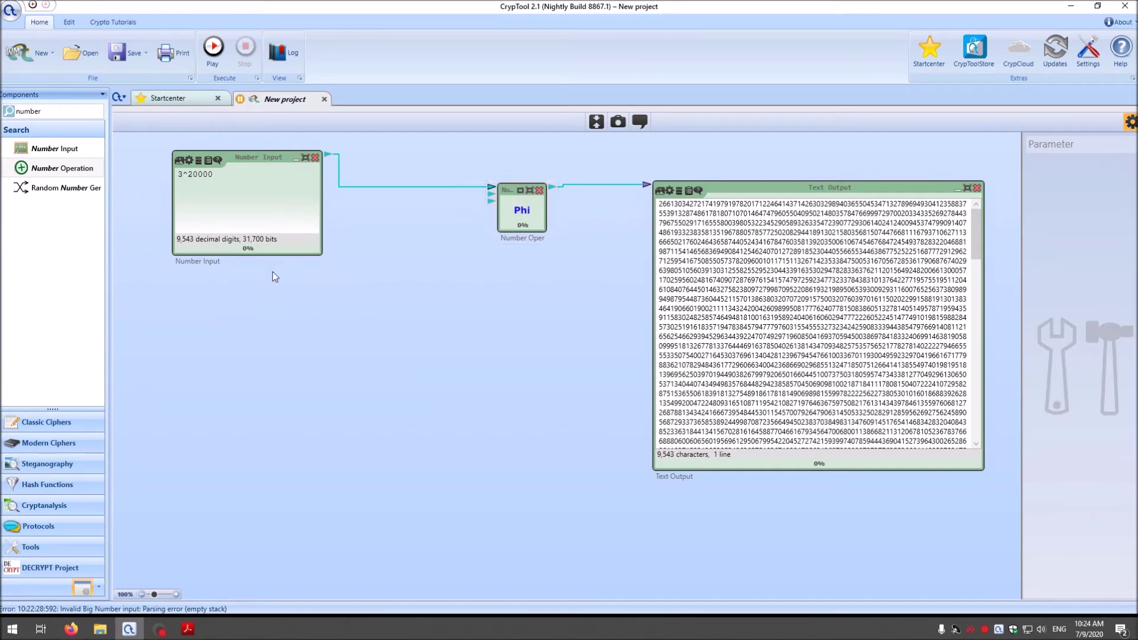
pyautogui.click(229, 173)
pyautogui.press('BackSpace')
pyautogui.press('BackSpace')
pyautogui.press('BackSpace')
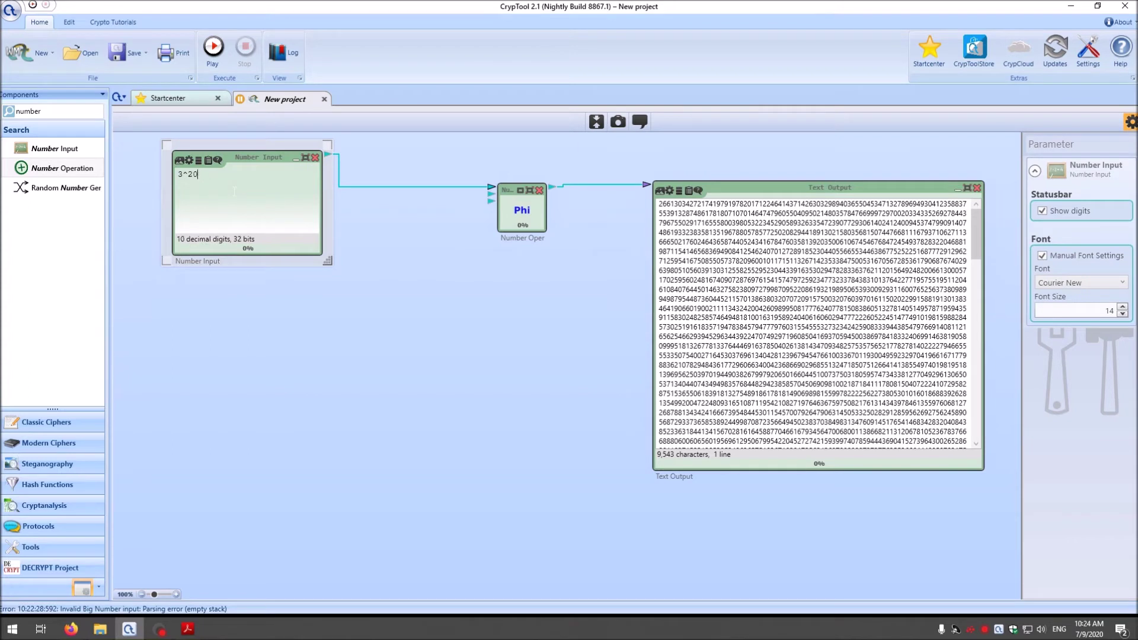
pyautogui.click(215, 48)
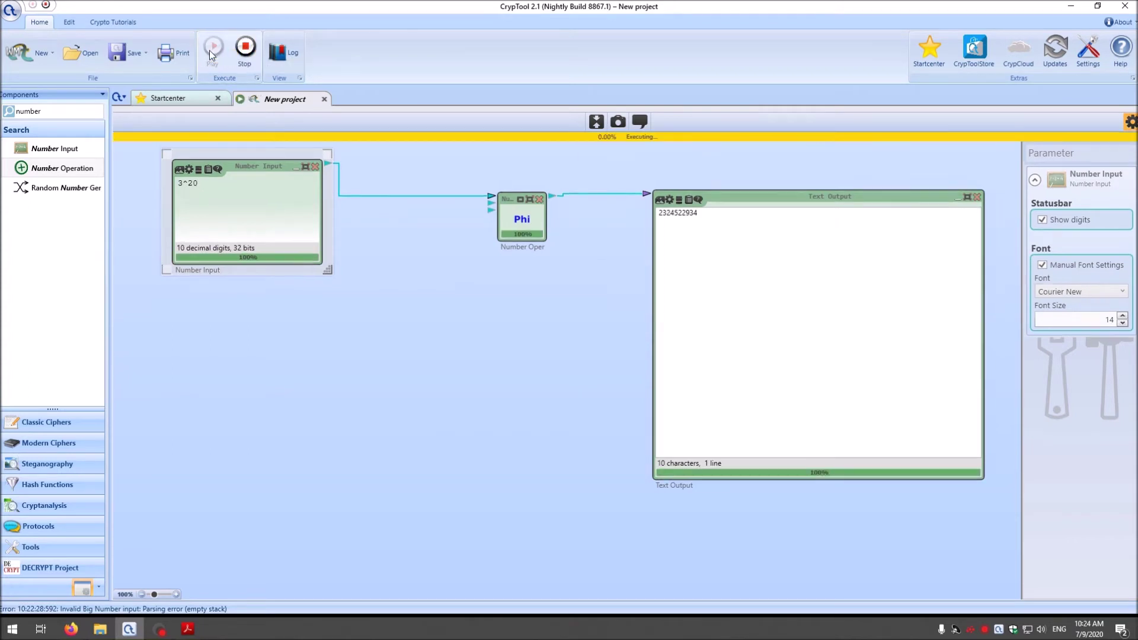
pyautogui.click(523, 224)
pyautogui.click(240, 67)
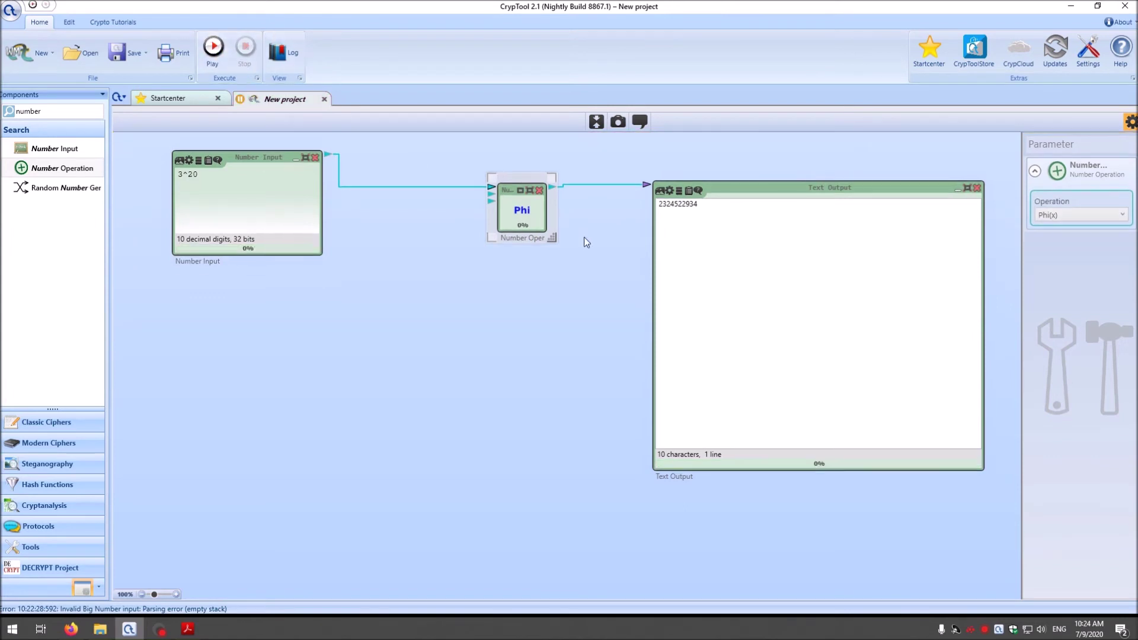
pyautogui.click(1098, 219)
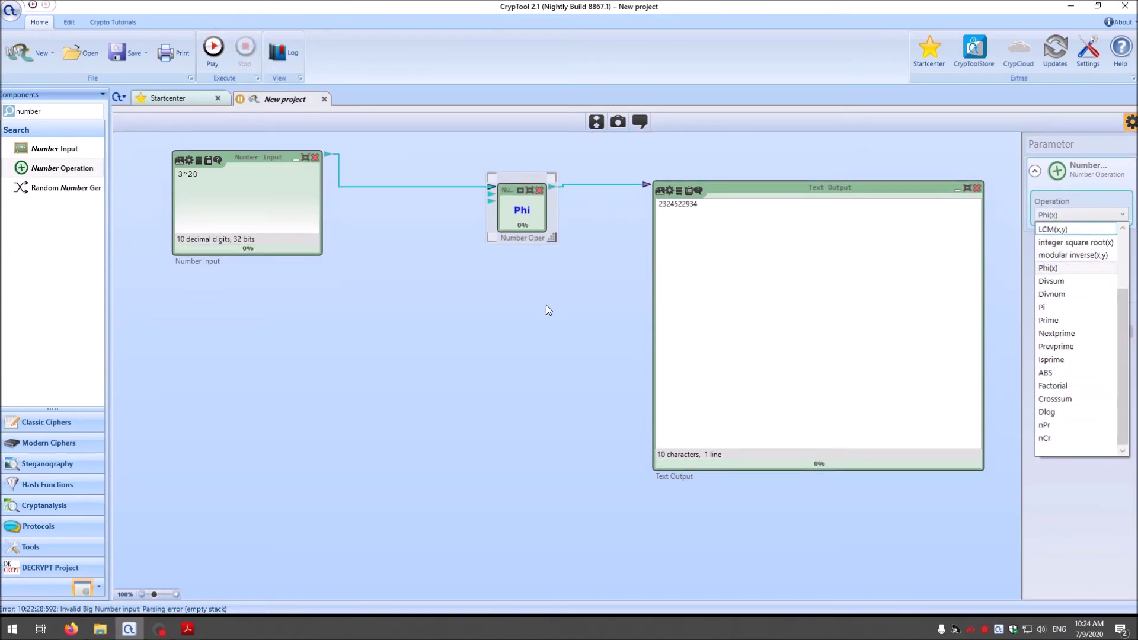
pyautogui.click(471, 246)
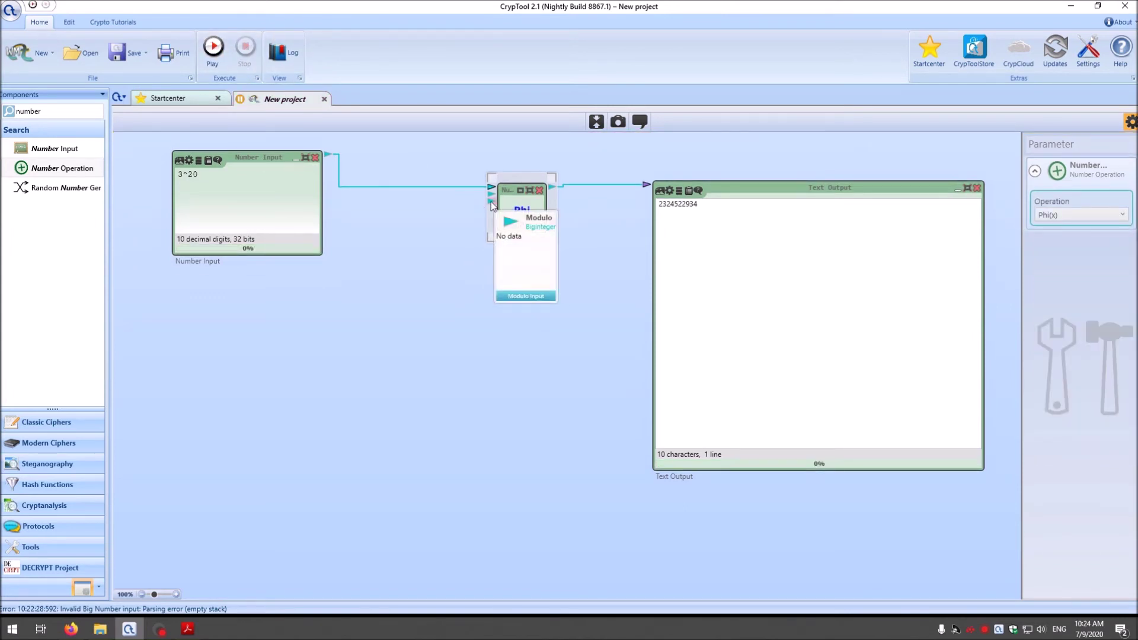
pyautogui.click(285, 142)
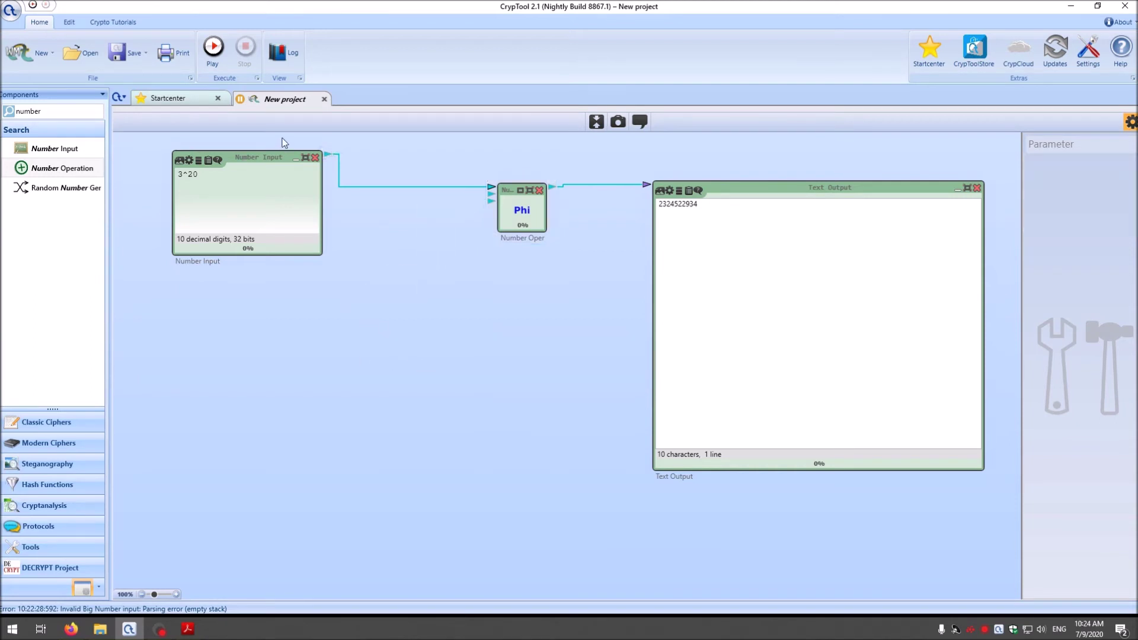
# Step: Duplicate the Number Input below the original and connect the copy to the Number Operation's Modulo input
pyautogui.click(270, 157)
pyautogui.hotkey('ctrl', 'c')
pyautogui.hotkey('ctrl', 'v')
pyautogui.moveTo(301, 189); pyautogui.dragTo(491, 202)
# Step: Set the lower Number Input to 16, run the Phi calculation with this modulus, and stop the workspace
pyautogui.moveTo(200, 327); pyautogui.dragTo(150, 341)
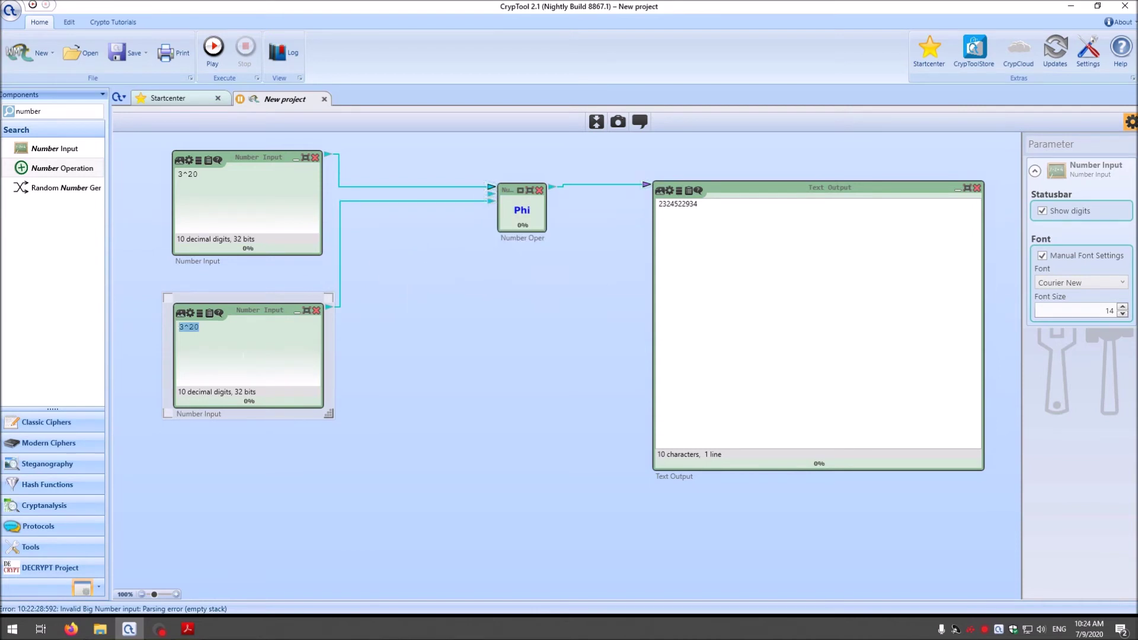
pyautogui.write('16')
pyautogui.click(213, 47)
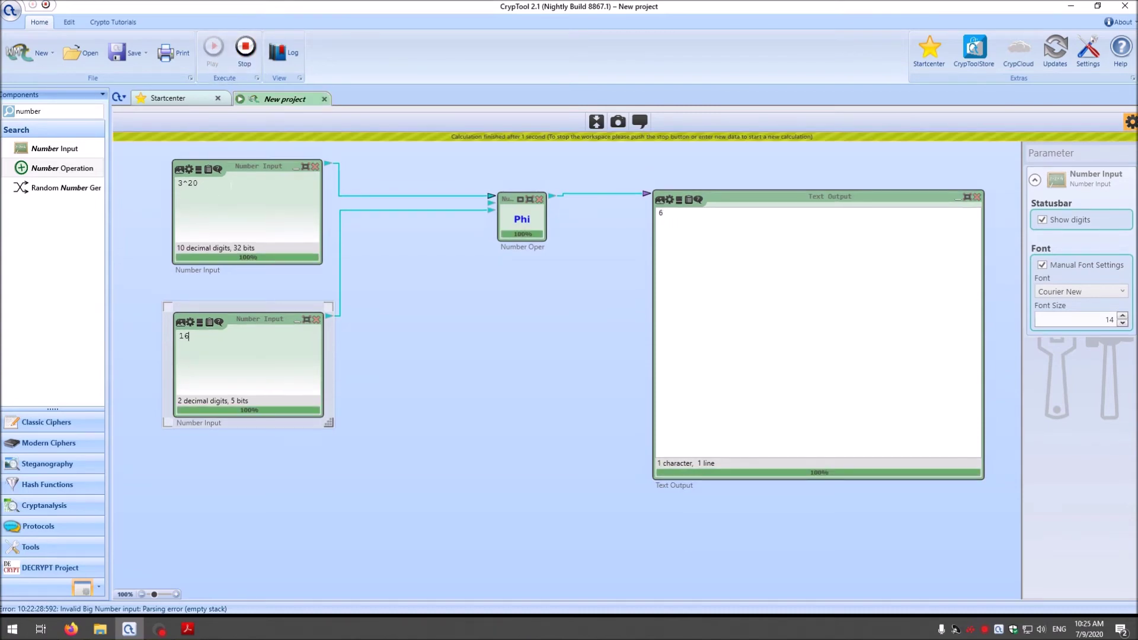
pyautogui.click(524, 223)
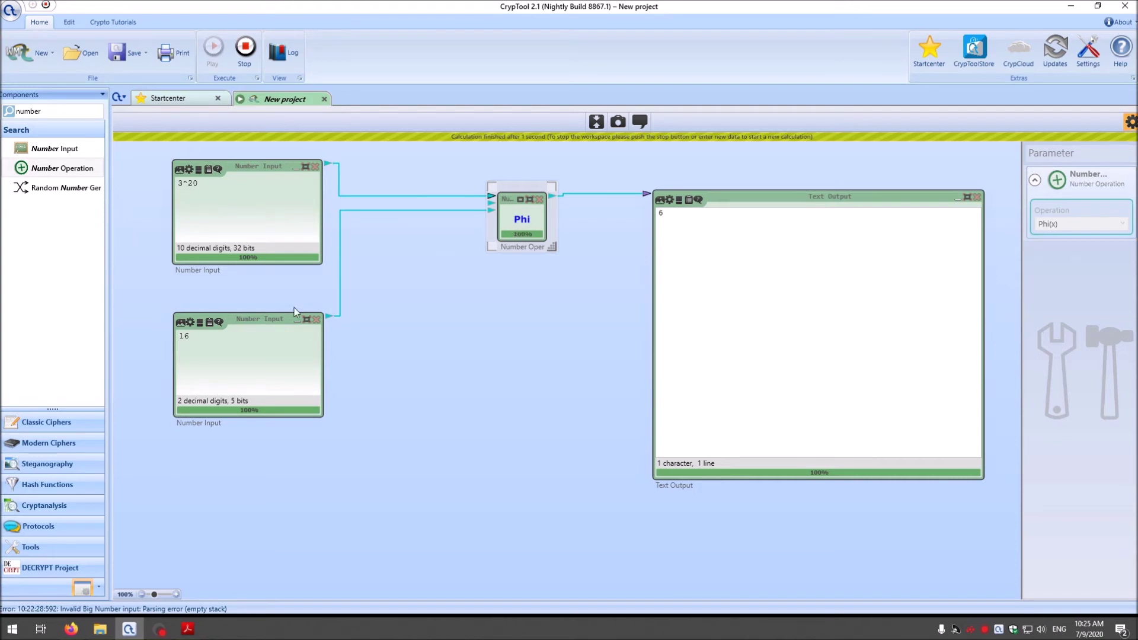
pyautogui.click(222, 346)
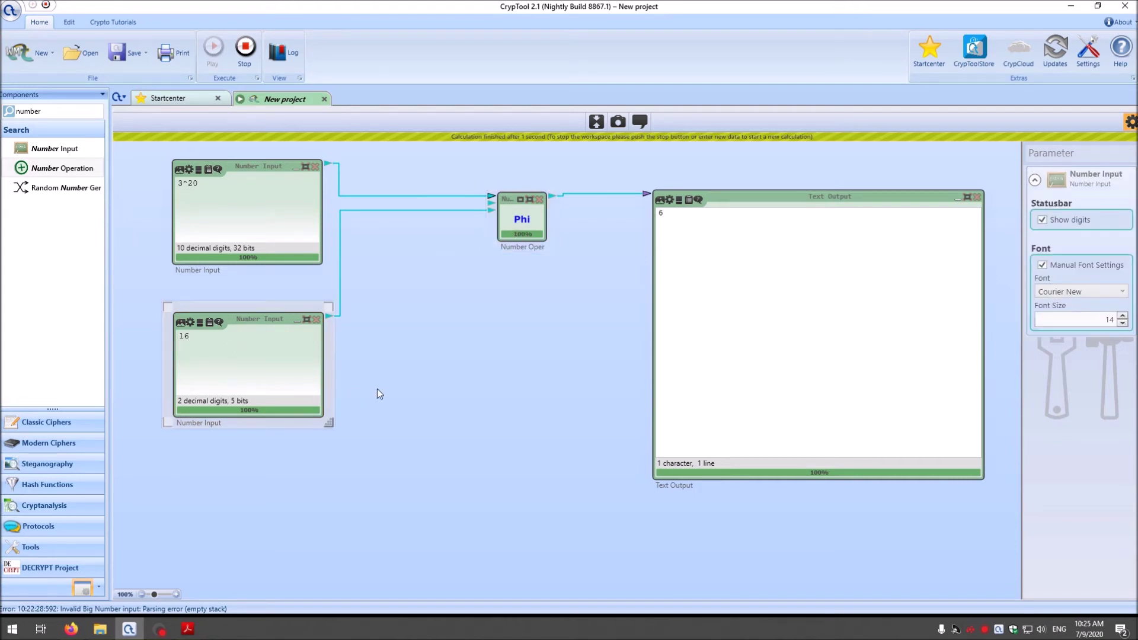
pyautogui.hotkey('shift', 'F5')
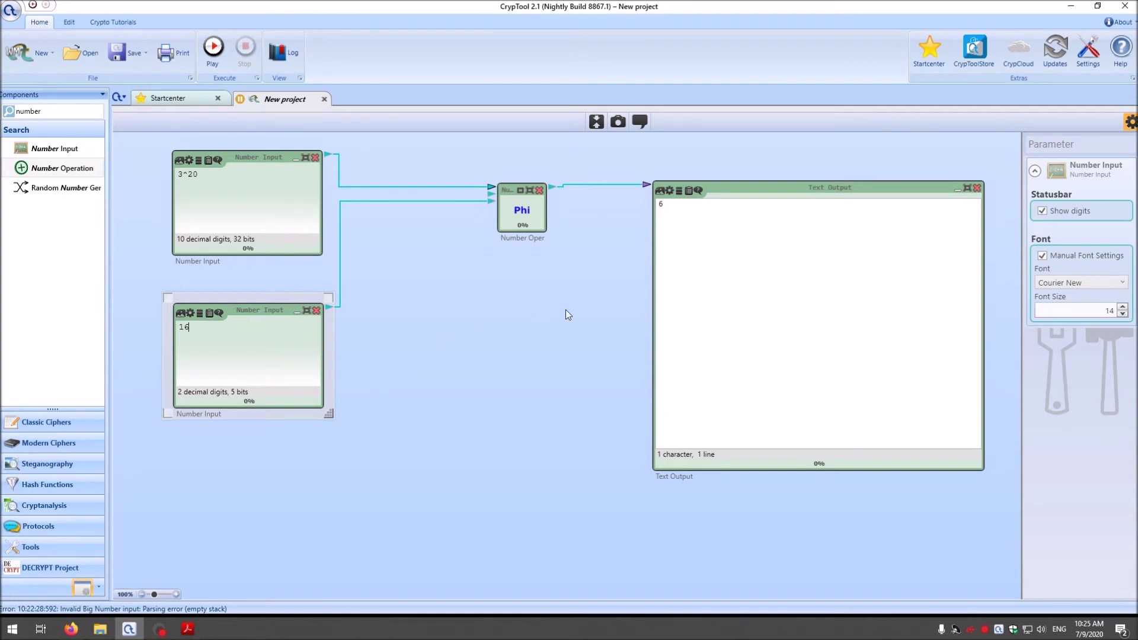
# Step: Move the Number Inputs further away from the Number Operation and delete the lower one
pyautogui.click(242, 157)
pyautogui.moveTo(242, 157); pyautogui.dragTo(193, 150)
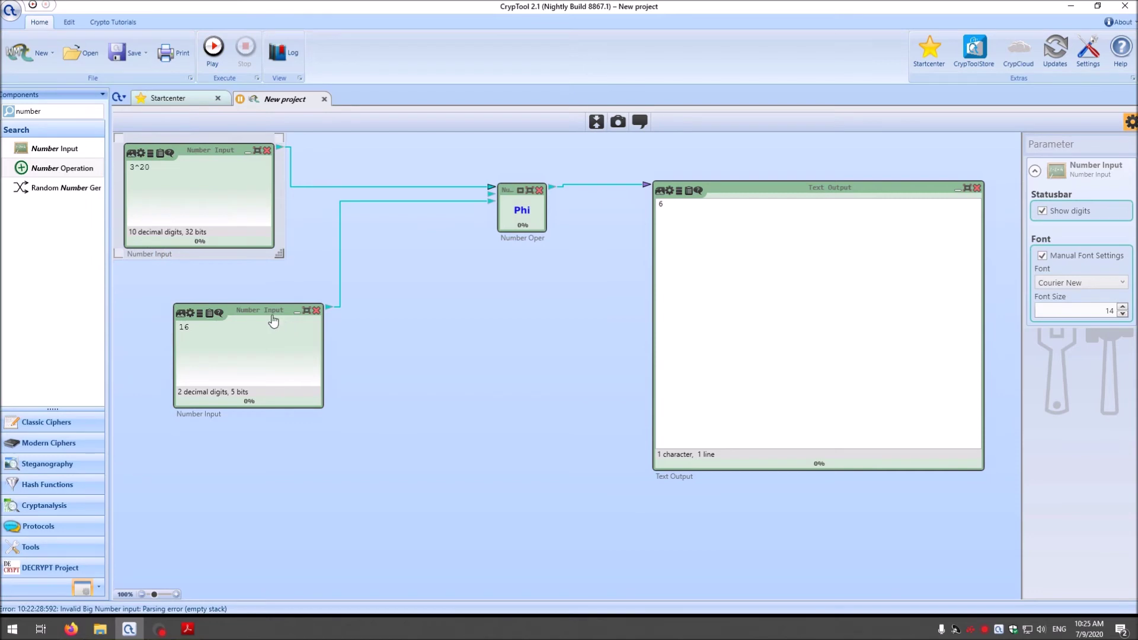
pyautogui.moveTo(268, 316); pyautogui.dragTo(218, 298)
pyautogui.click(266, 292)
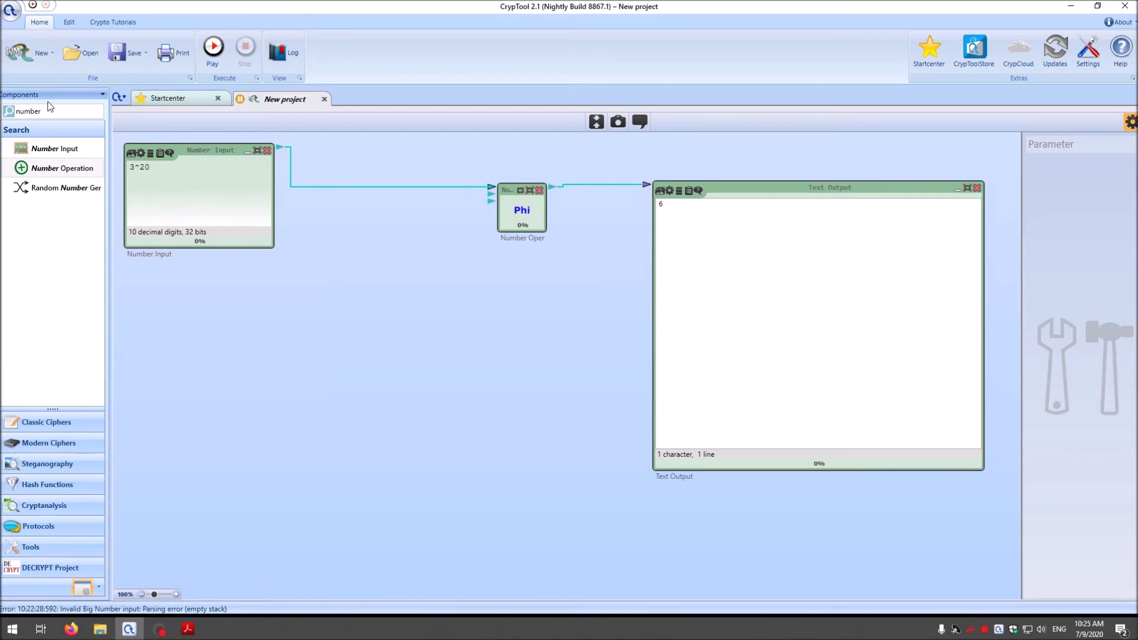
# Step: Search the components for prime and add a Prime Generator below the Number Input
pyautogui.click(28, 111)
pyautogui.write('pri')
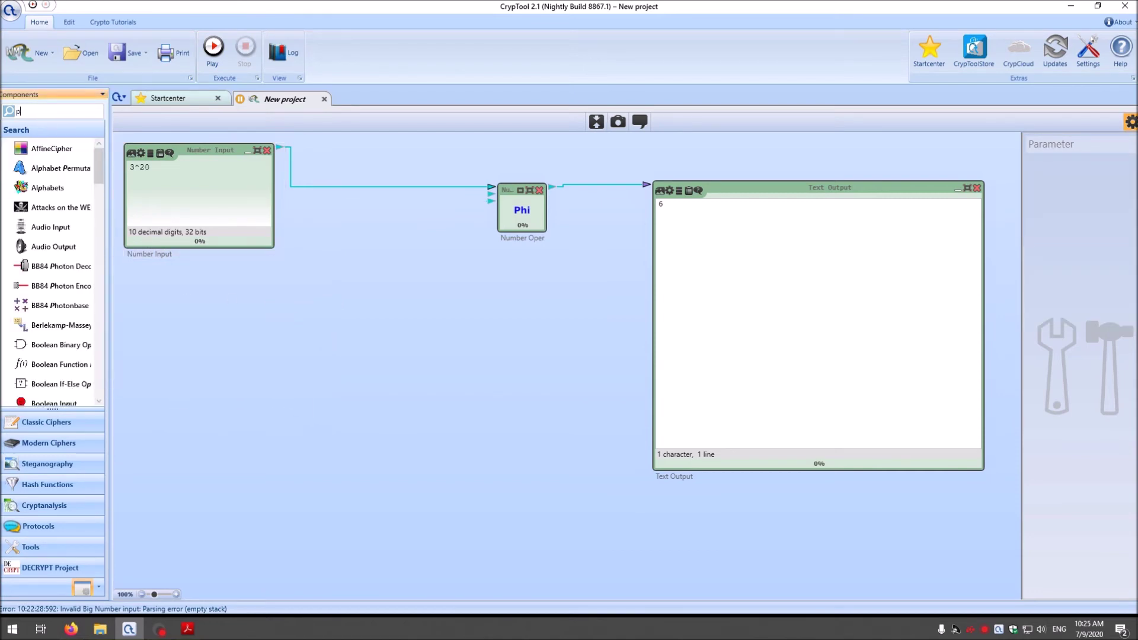
pyautogui.moveTo(60, 149); pyautogui.dragTo(201, 360)
# Step: Set the Prime Generator to produce a prime number with exactly n bits and n to 2048
pyautogui.click(1058, 216)
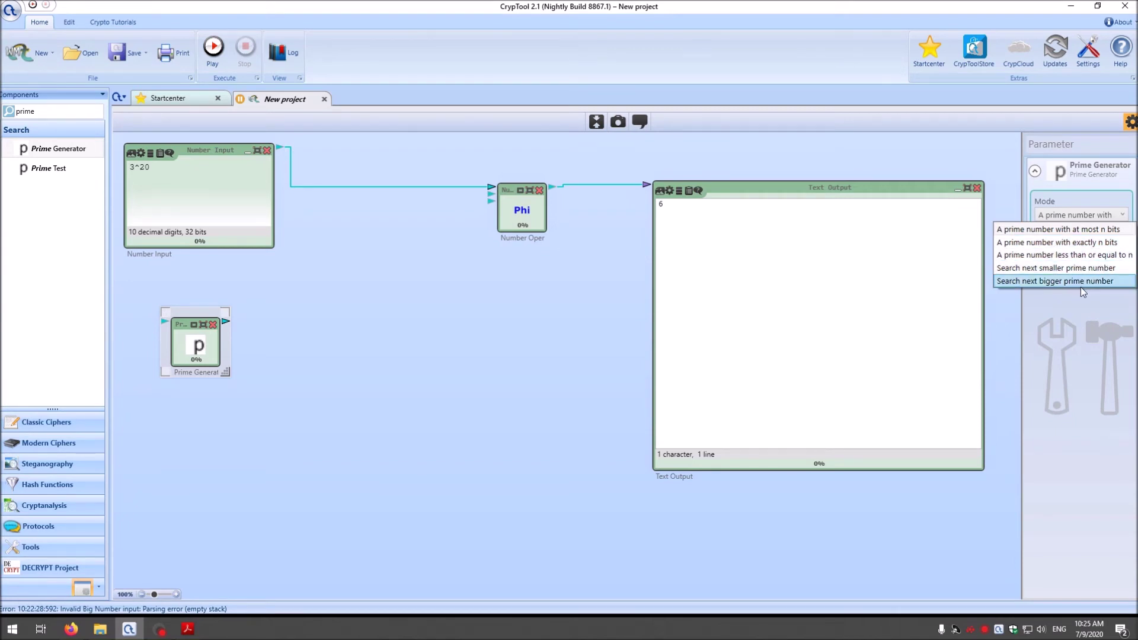
pyautogui.click(1072, 243)
pyautogui.moveTo(1052, 241); pyautogui.dragTo(1035, 240)
pyautogui.write('1024')
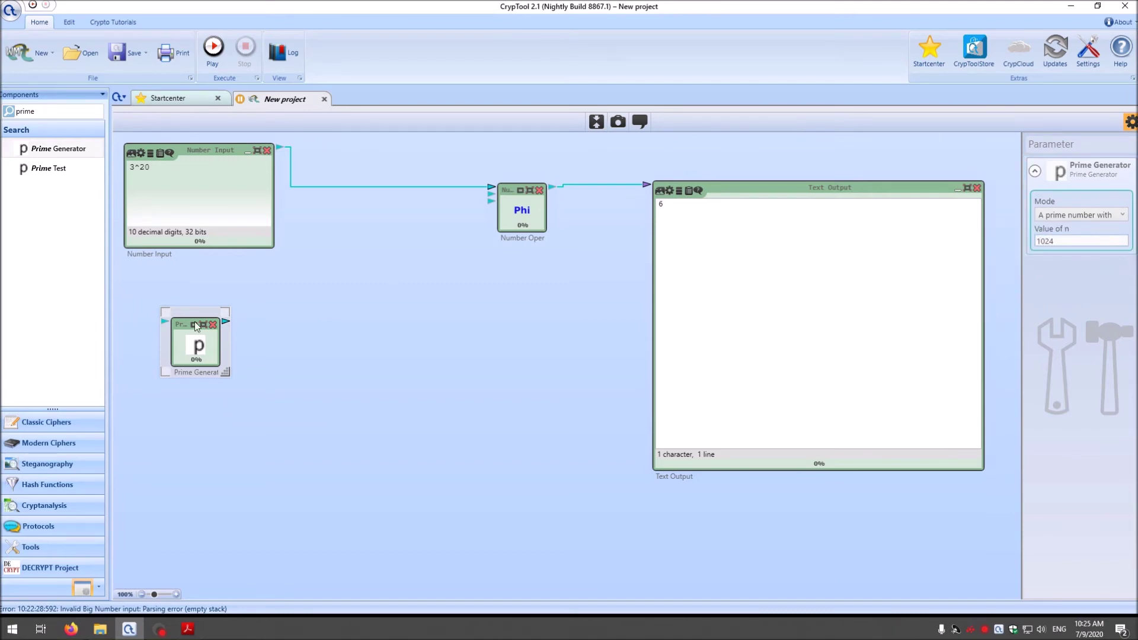
pyautogui.hotkey('ctrl', 'a')
pyautogui.write('2048')
pyautogui.moveTo(202, 353); pyautogui.dragTo(198, 374)
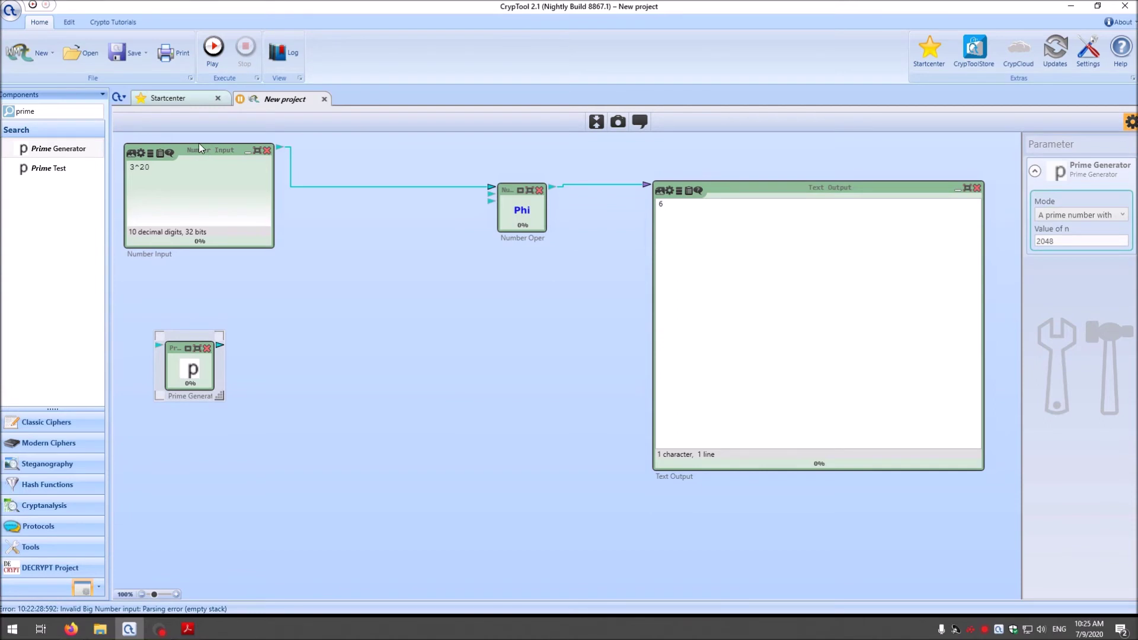
# Step: Set the Number Operation's operation to x+y and the Number Input's value to 1
pyautogui.click(200, 148)
pyautogui.click(525, 211)
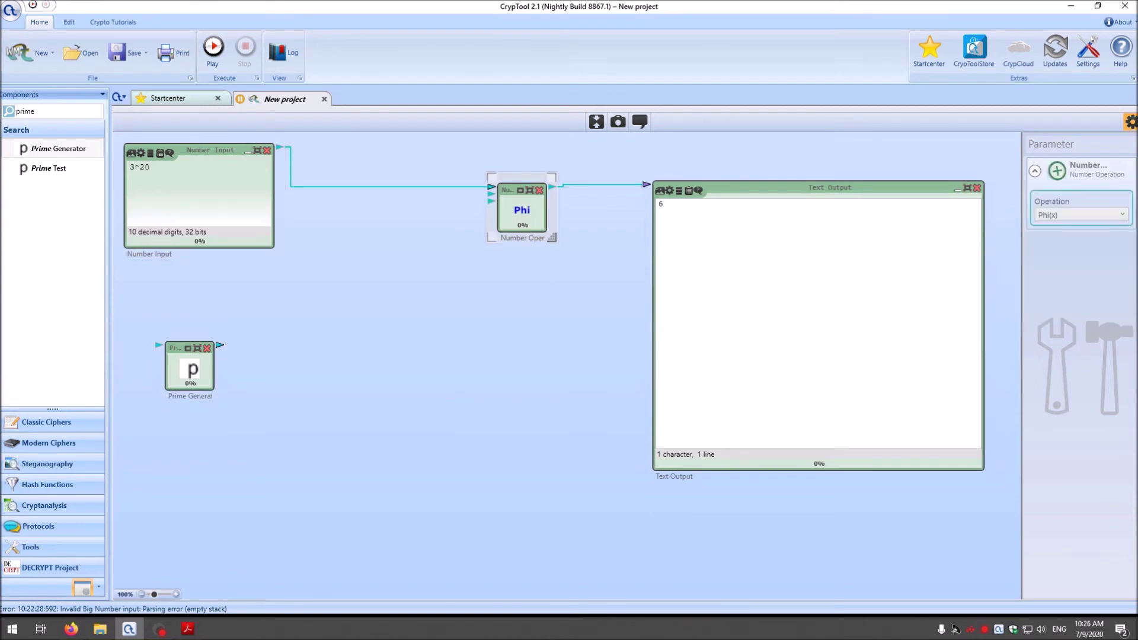
pyautogui.click(1068, 214)
pyautogui.scroll(5, 1066, 292)
pyautogui.click(1068, 232)
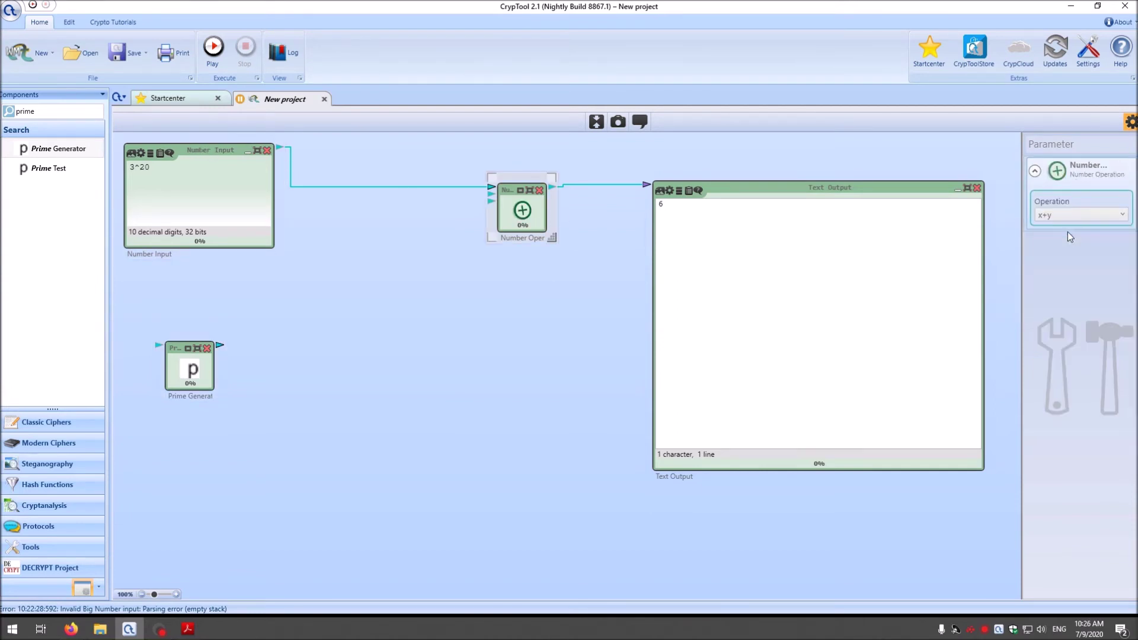
pyautogui.tripleClick(140, 167)
pyautogui.write('1')
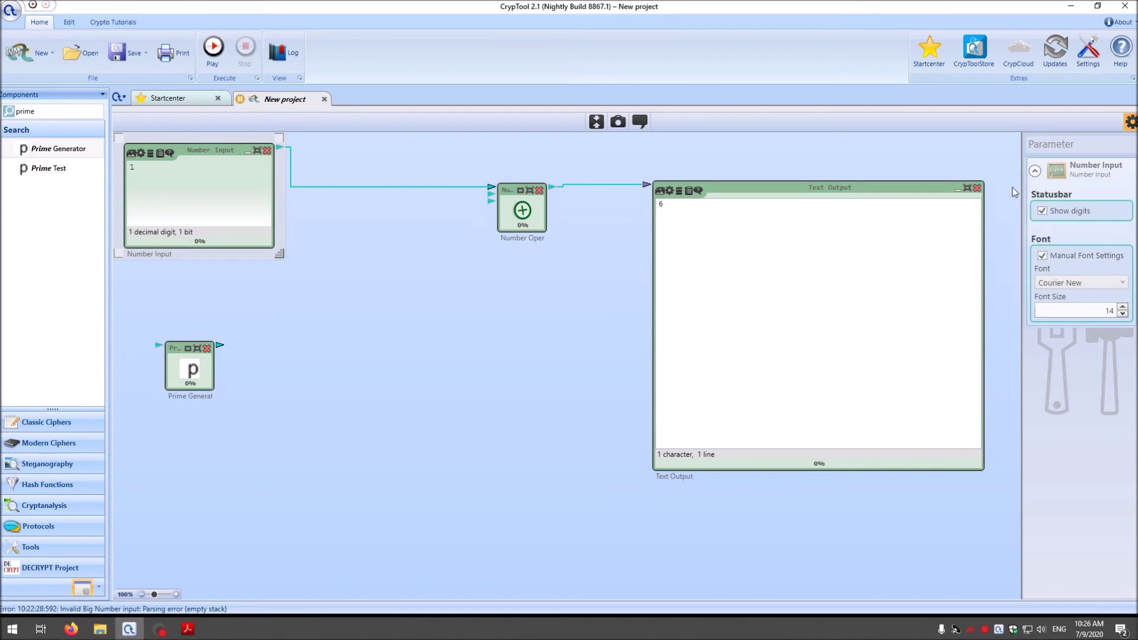
# Step: Reposition the Text Output and Number Operation, and connect the Prime Generator's output to the Number Operation's second input
pyautogui.moveTo(792, 186); pyautogui.dragTo(797, 148)
pyautogui.moveTo(509, 218); pyautogui.dragTo(418, 220)
pyautogui.moveTo(219, 345); pyautogui.dragTo(399, 193)
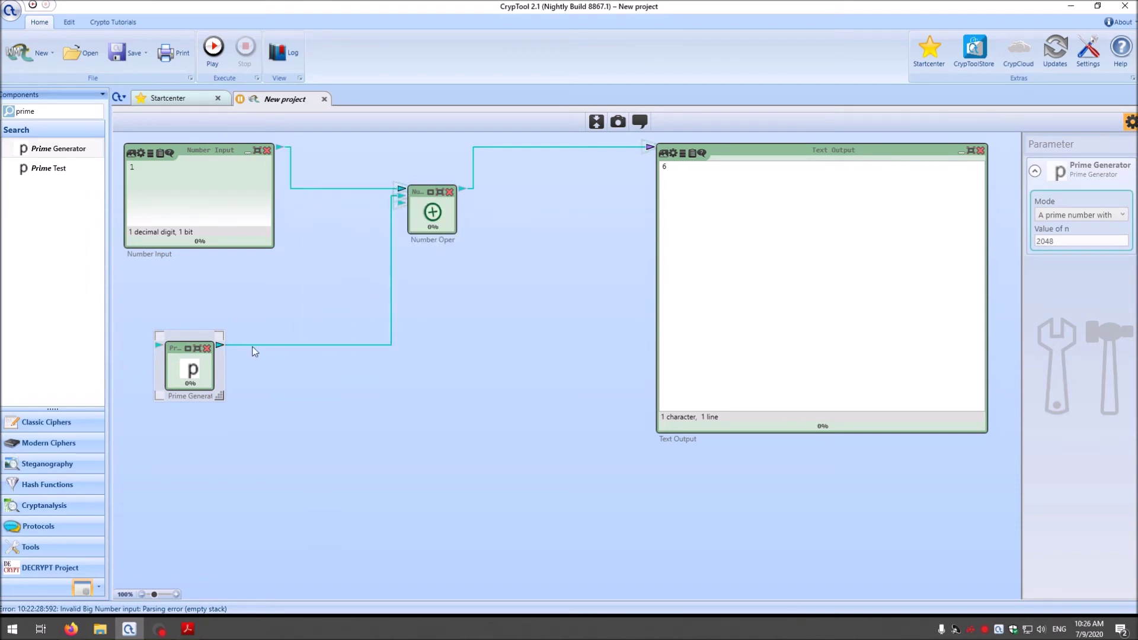
# Step: Add a Prime Test below the Number Operation and connect the Prime Generator's output to it
pyautogui.moveTo(53, 169); pyautogui.dragTo(364, 432)
pyautogui.moveTo(220, 345); pyautogui.dragTo(356, 409)
pyautogui.click(418, 411)
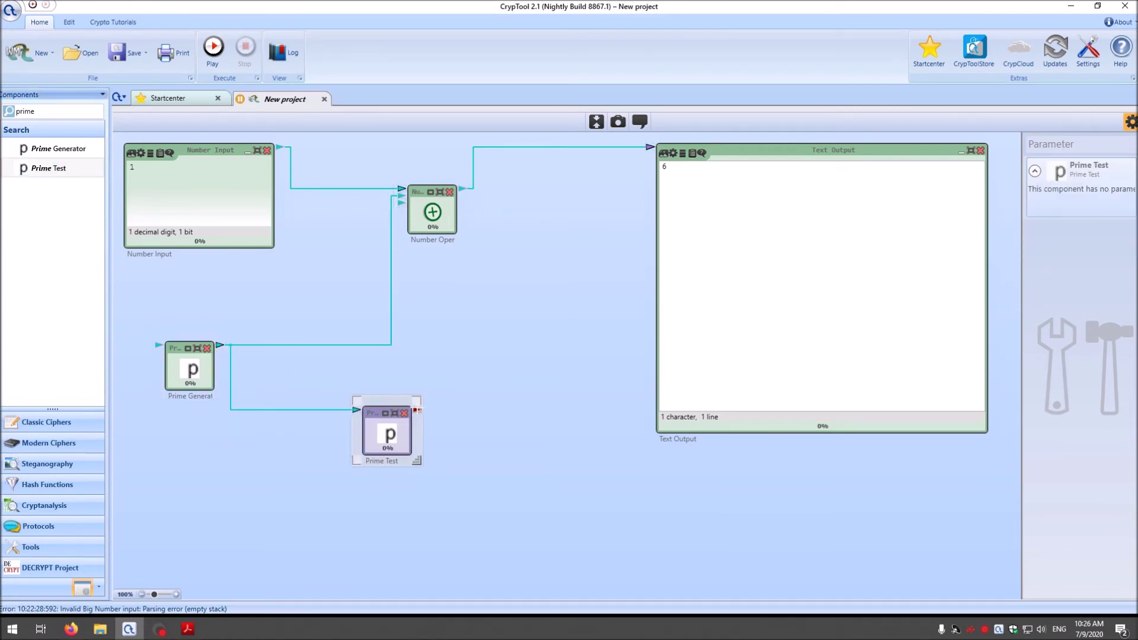
pyautogui.click(531, 385)
# Step: Search the components for bool, add a Boolean Output beside the Prime Test, and connect the test's result to it
pyautogui.click(68, 114)
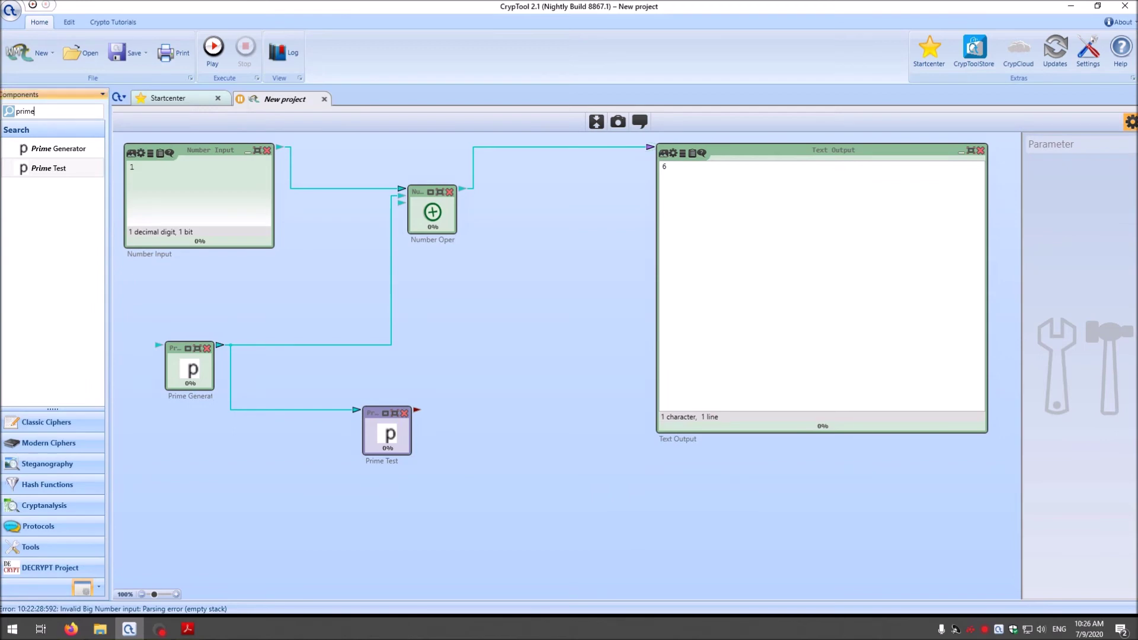
pyautogui.write('bool')
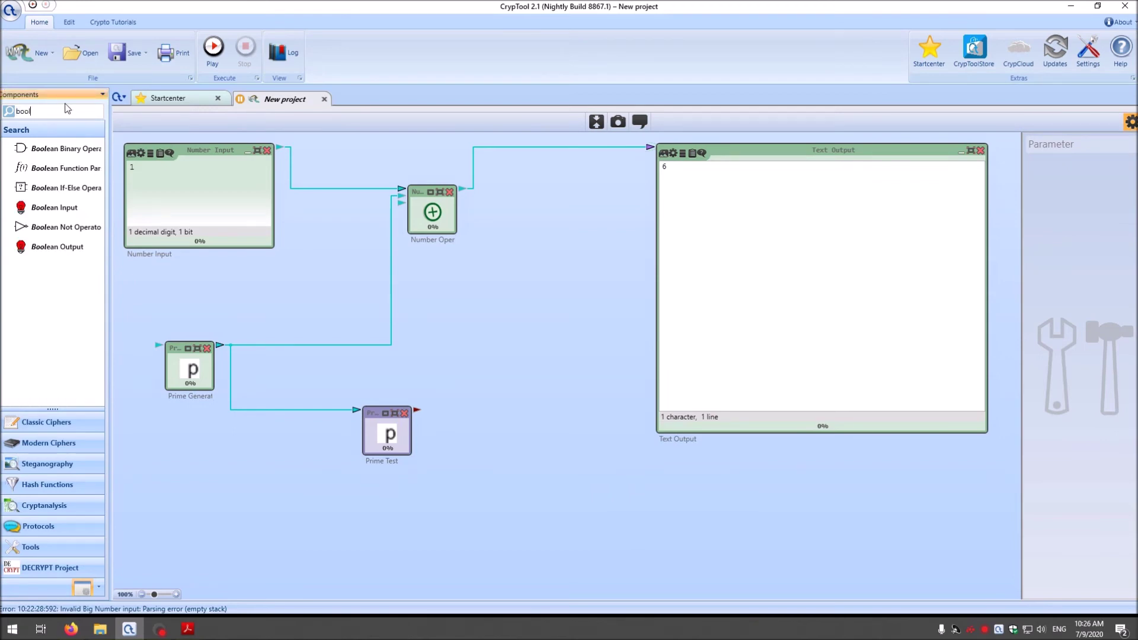
pyautogui.moveTo(39, 248); pyautogui.dragTo(504, 431)
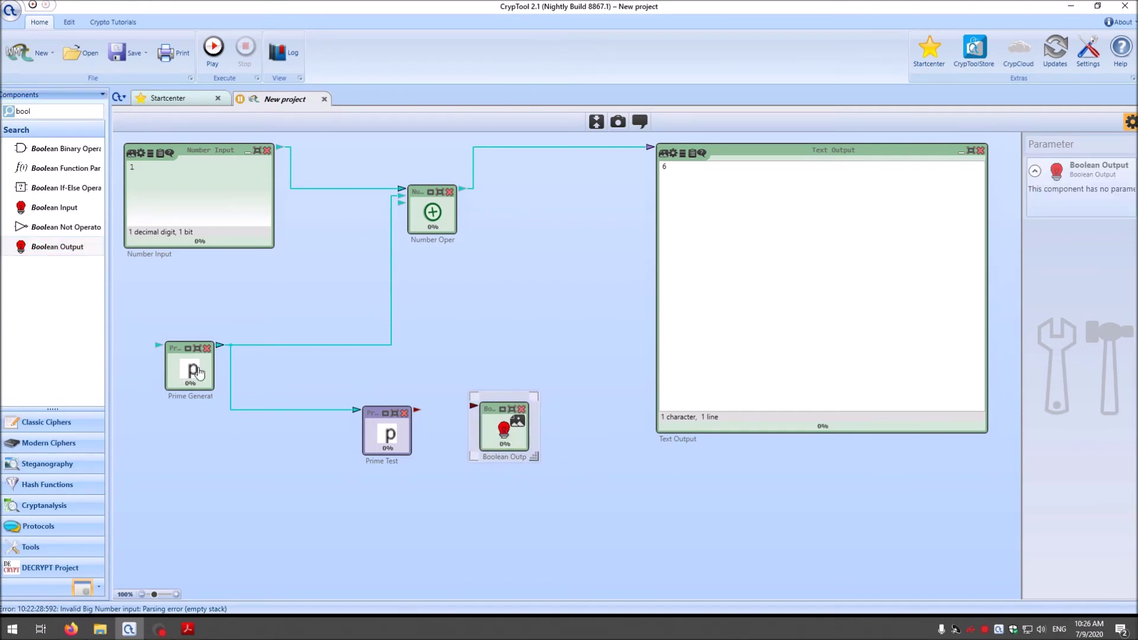
pyautogui.moveTo(416, 410); pyautogui.dragTo(475, 406)
# Step: Duplicate the connected Prime Test and Boolean Output, place the copies below the Number Operation, and feed them its result
pyautogui.hotkey('ctrl', 'c')
pyautogui.hotkey('ctrl', 'v')
pyautogui.moveTo(411, 461); pyautogui.dragTo(476, 285)
pyautogui.moveTo(463, 189); pyautogui.dragTo(438, 264)
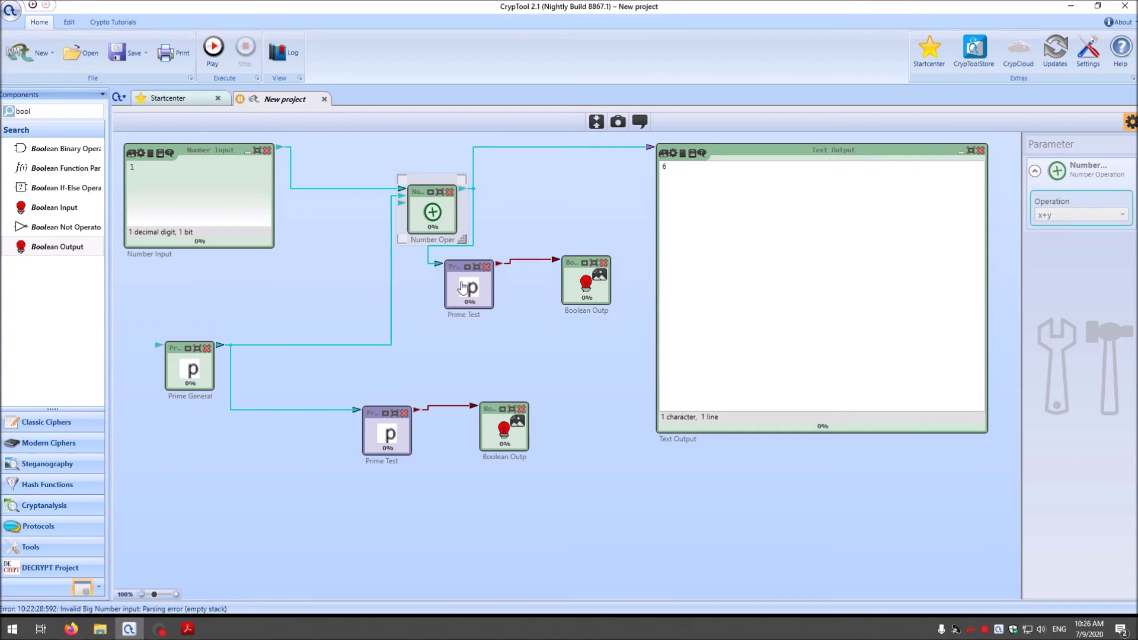
# Step: Run the workspace and inspect the Prime Generator's output and settings
pyautogui.moveTo(439, 265)
pyautogui.click(213, 48)
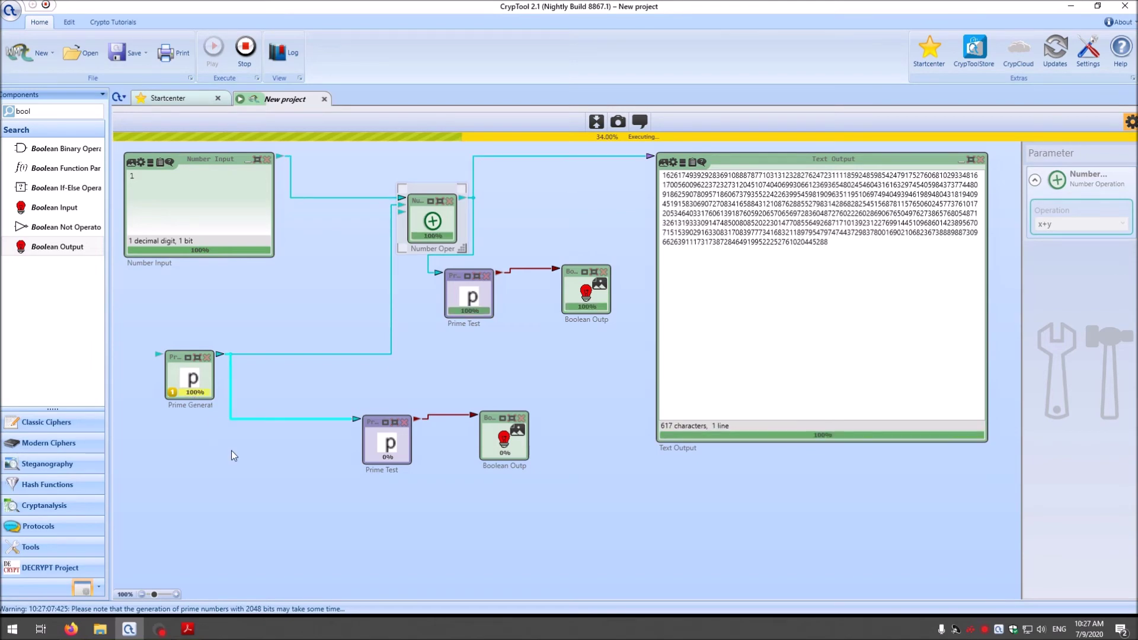
pyautogui.moveTo(220, 358)
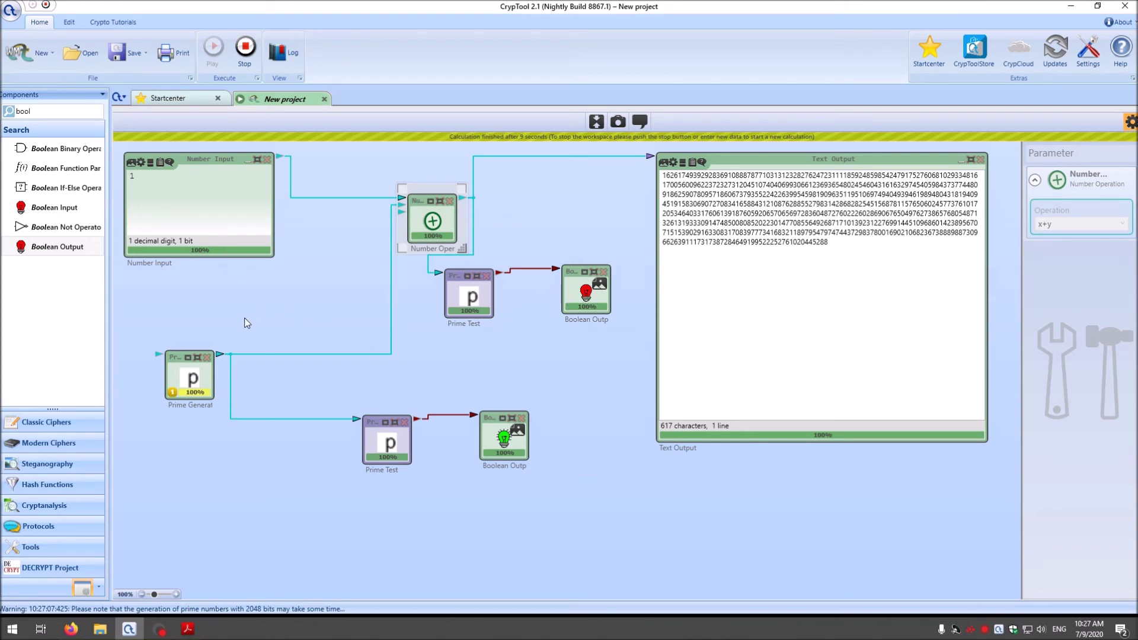
pyautogui.click(189, 380)
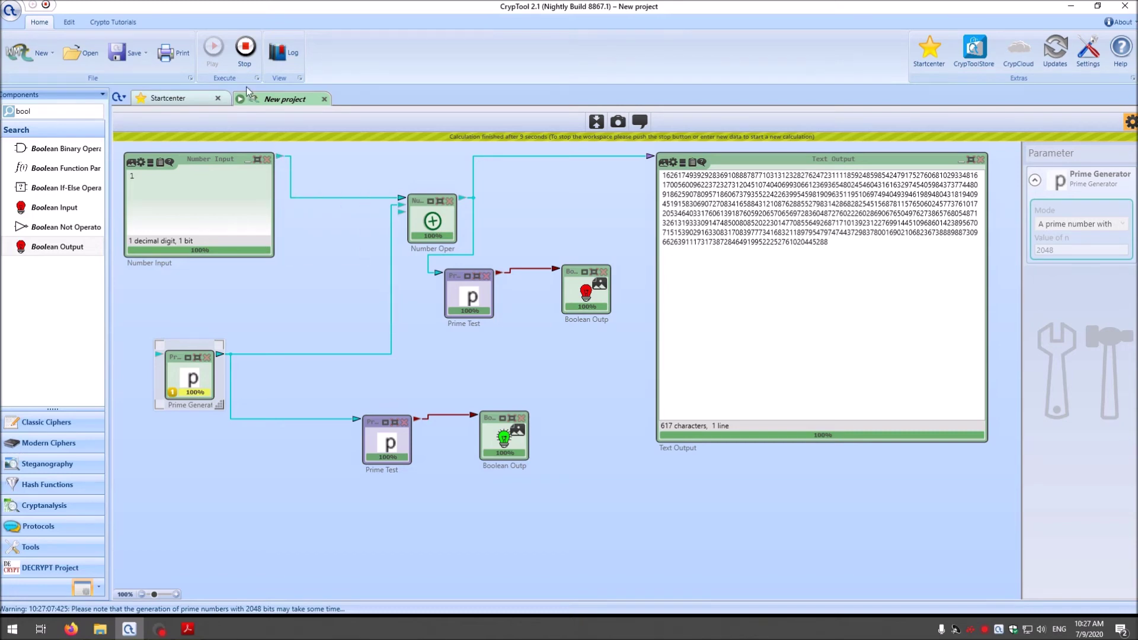
# Step: Stop the workspace and delete the lower Prime Test with its Boolean Output
pyautogui.click(245, 47)
pyautogui.moveTo(563, 470); pyautogui.dragTo(306, 384)
pyautogui.press('Delete')
pyautogui.moveTo(456, 356); pyautogui.dragTo(641, 257)
pyautogui.press('Delete')
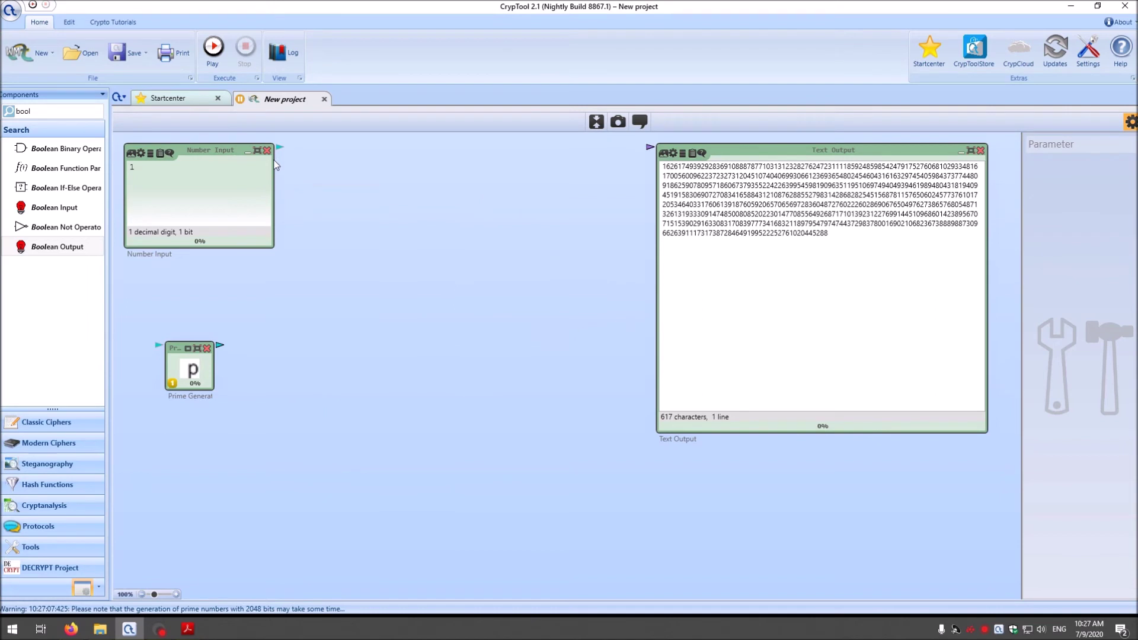
pyautogui.hotkey('ctrl', 'z')
# Step: Delete the remaining Prime Test and Boolean Output, align the Number Operation with the Text Output, and set its operation to x*y
pyautogui.moveTo(642, 382); pyautogui.dragTo(444, 260)
pyautogui.press('Delete')
pyautogui.moveTo(441, 223); pyautogui.dragTo(456, 181)
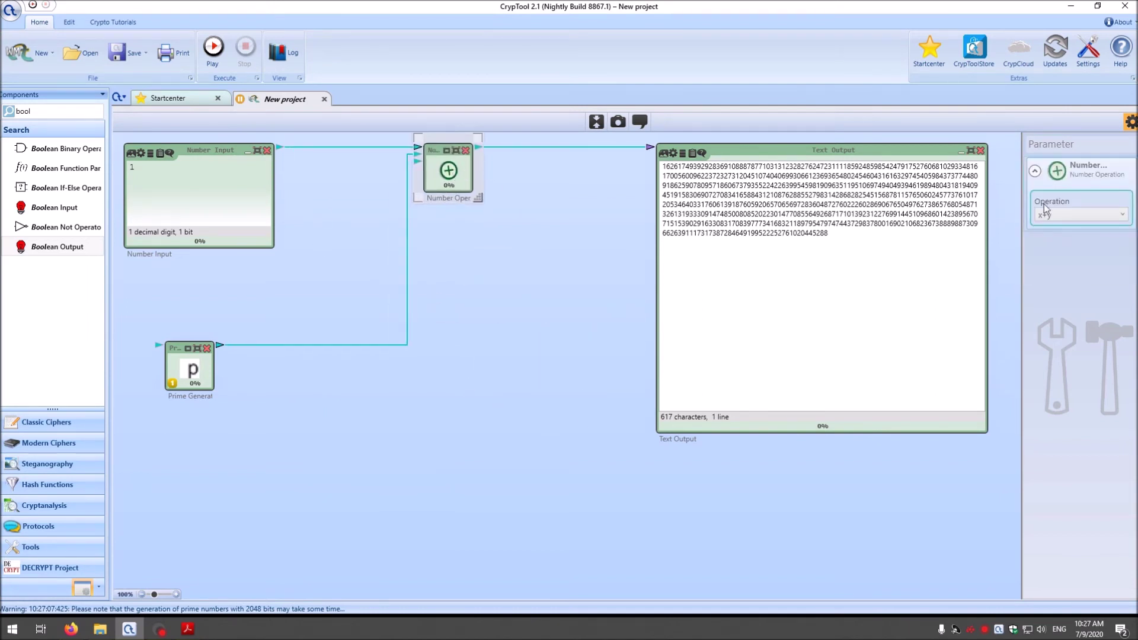
pyautogui.click(1077, 214)
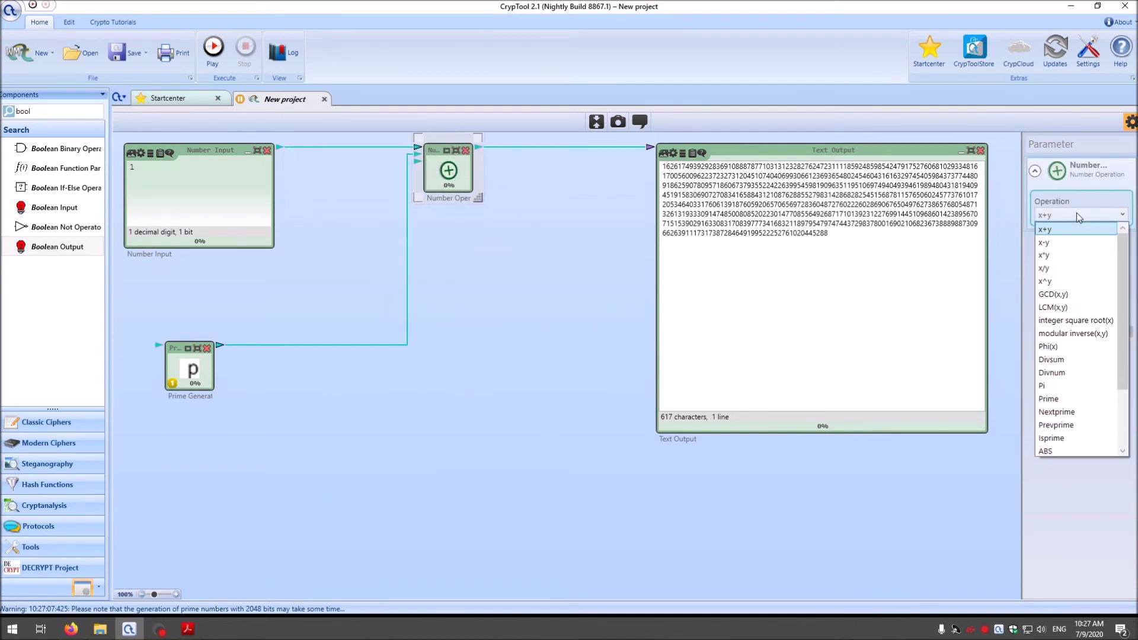
pyautogui.click(1065, 256)
# Step: Delete the Number Input, move the Prime Generator up into its place, and duplicate the generator
pyautogui.moveTo(176, 371); pyautogui.dragTo(157, 336)
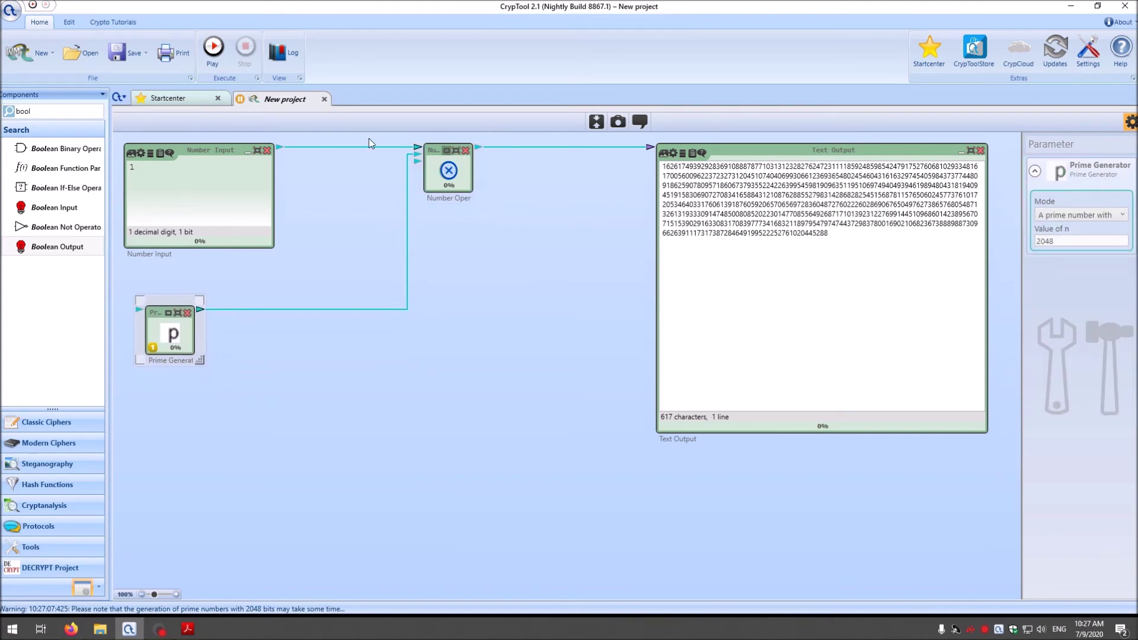
pyautogui.click(267, 152)
pyautogui.moveTo(196, 359); pyautogui.dragTo(204, 310)
pyautogui.hotkey('ctrl', 'v')
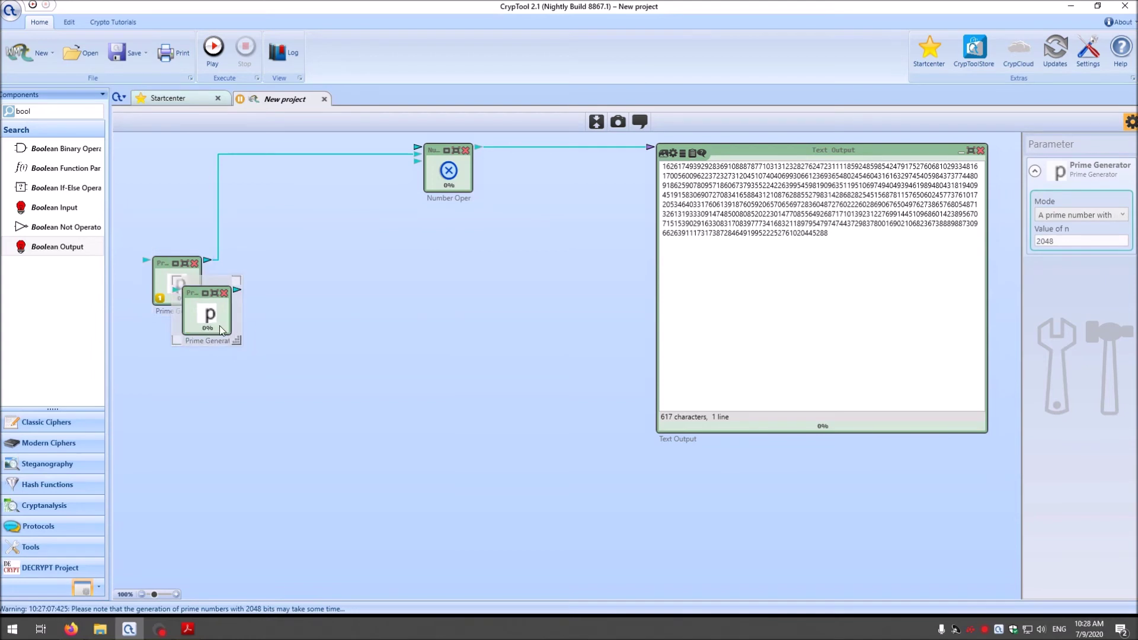
# Step: Place the duplicated Prime Generator above the original and set the value of n to 128 in both generators
pyautogui.moveTo(207, 313); pyautogui.dragTo(181, 172)
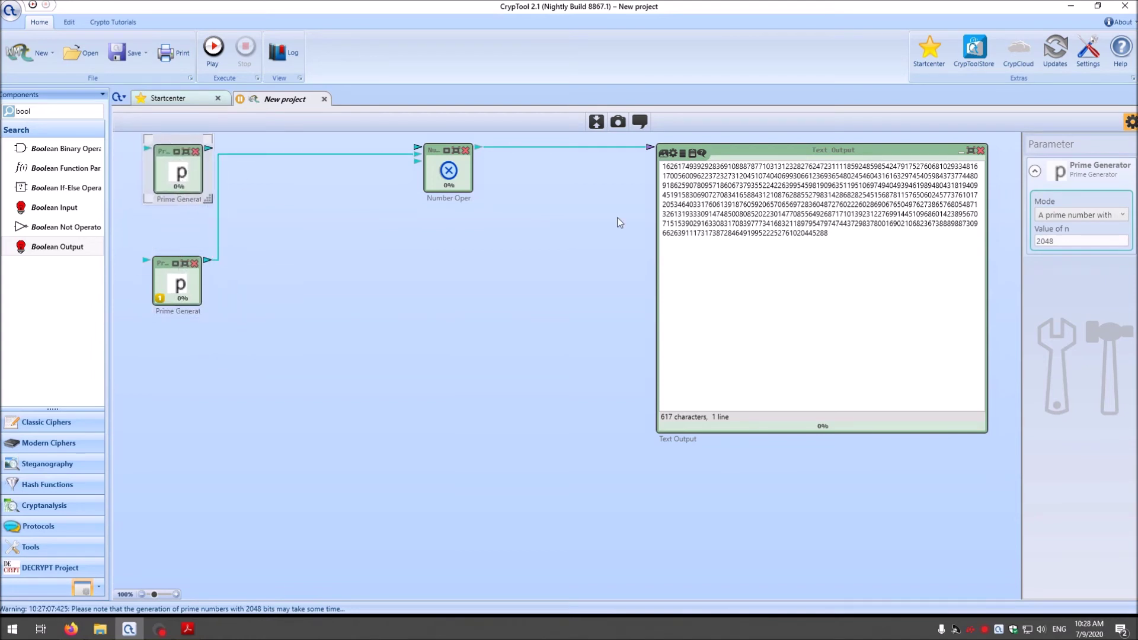
pyautogui.write('12')
pyautogui.click(180, 287)
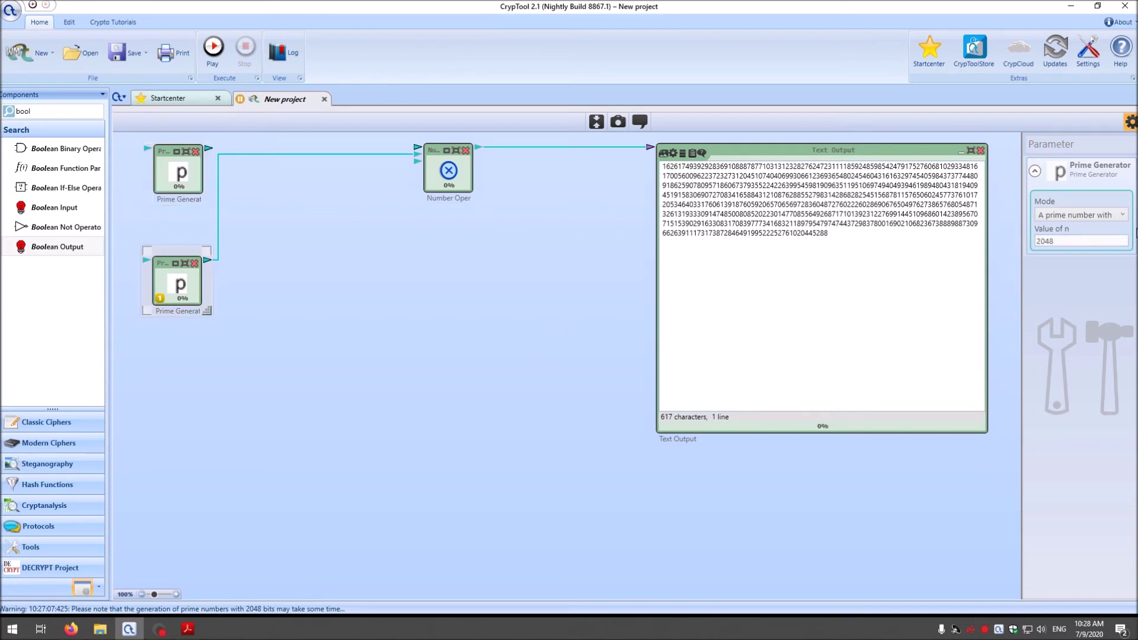
pyautogui.write('128')
# Step: Connect the upper Prime Generator's output to the first input of the Number Operation and run the workspace
pyautogui.click(207, 149)
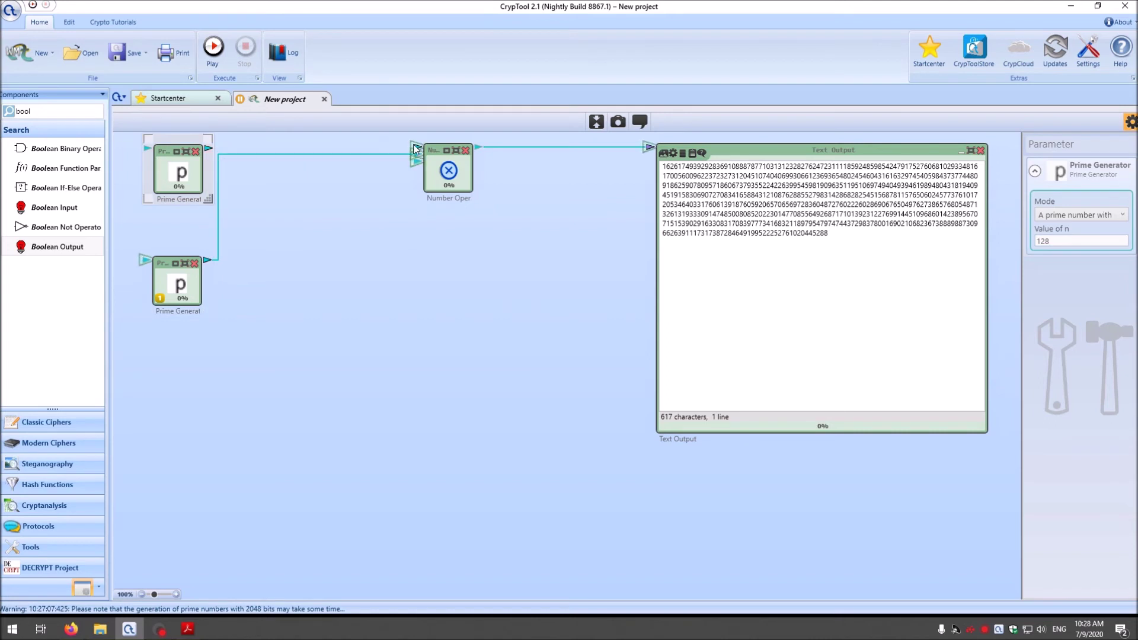
pyautogui.moveTo(206, 149); pyautogui.dragTo(417, 148)
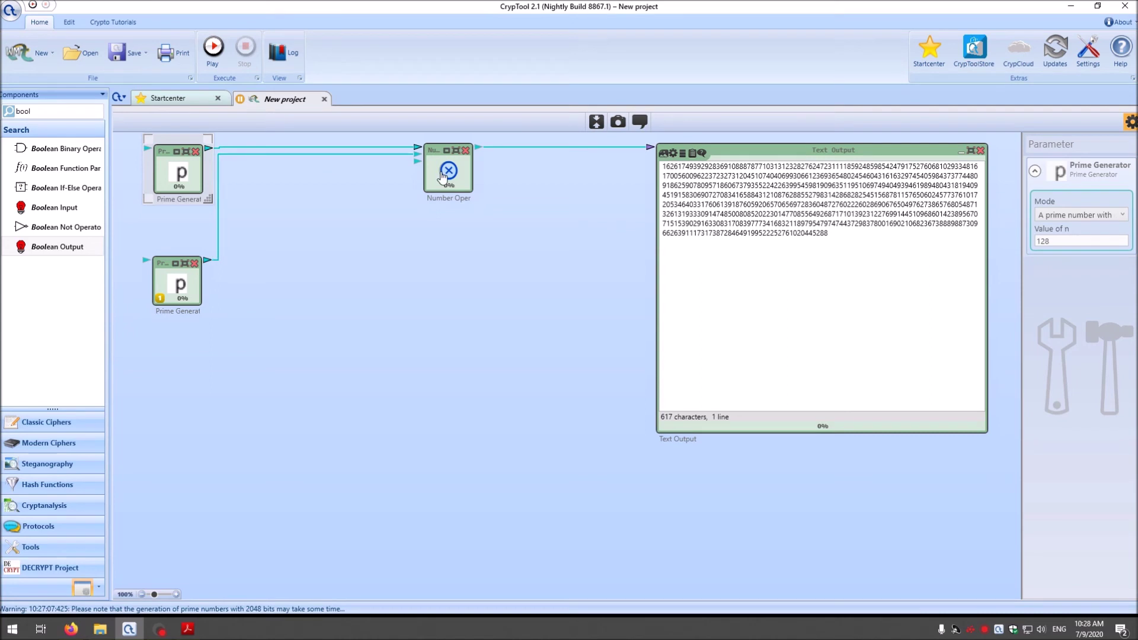
pyautogui.click(214, 47)
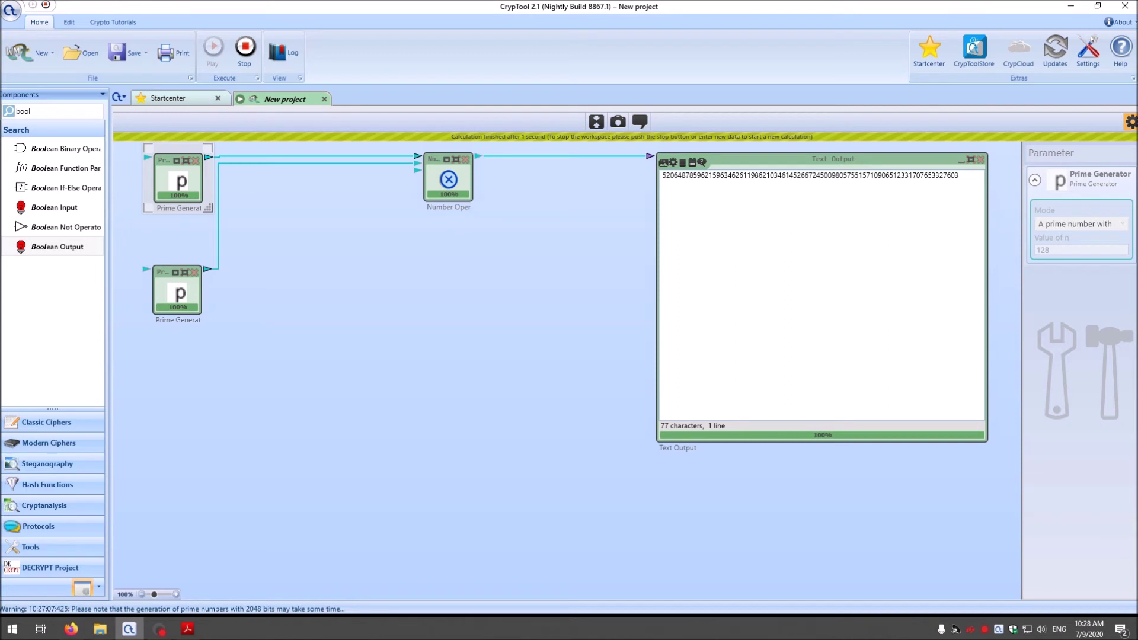
# Step: Copy the whole product from the Text Output and create a new empty workspace
pyautogui.moveTo(959, 176); pyautogui.dragTo(619, 261)
pyautogui.hotkey('ctrl', 'c')
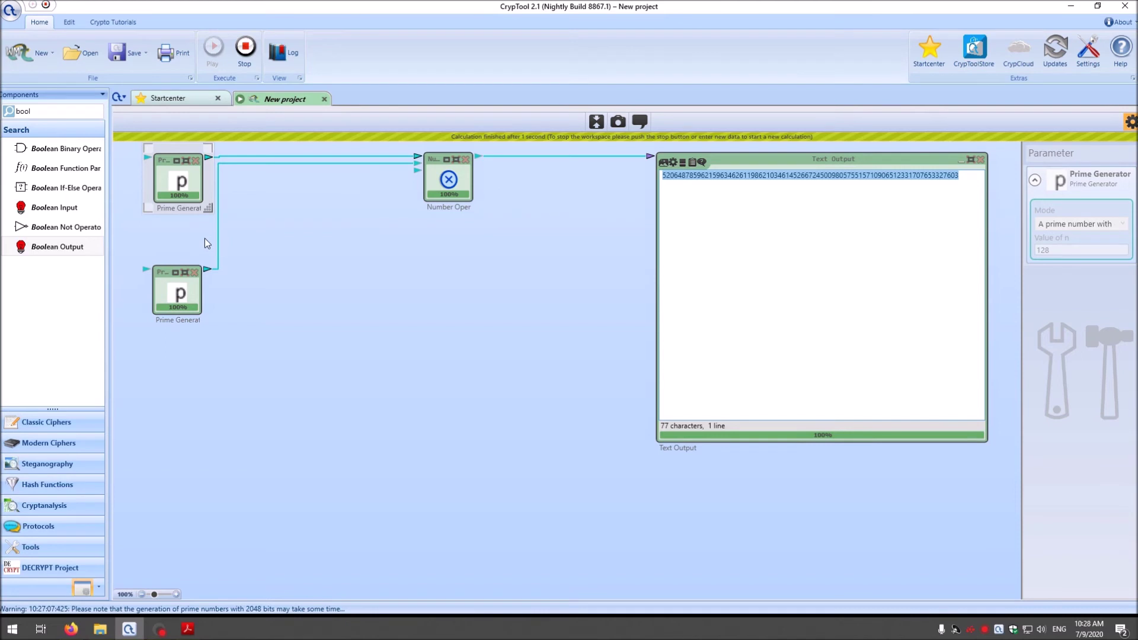
pyautogui.click(25, 54)
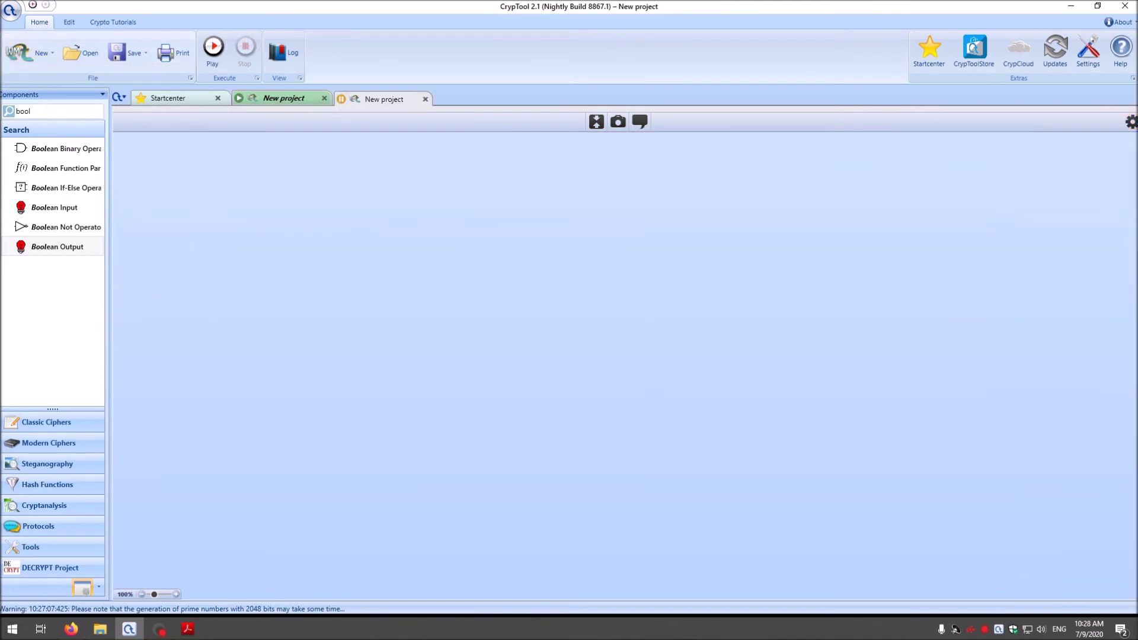
# Step: Find the Quadratic Sieve component with the search term "quadr" and place it in the new workspace
pyautogui.click(6, 112)
pyautogui.write('quadr')
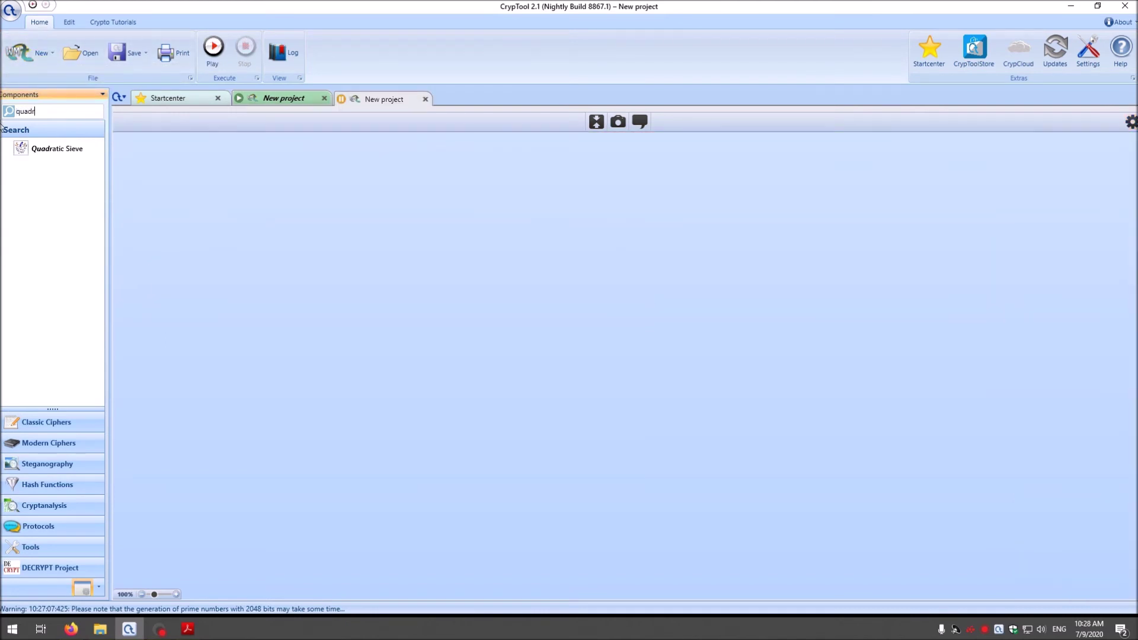
pyautogui.moveTo(60, 151); pyautogui.dragTo(510, 237)
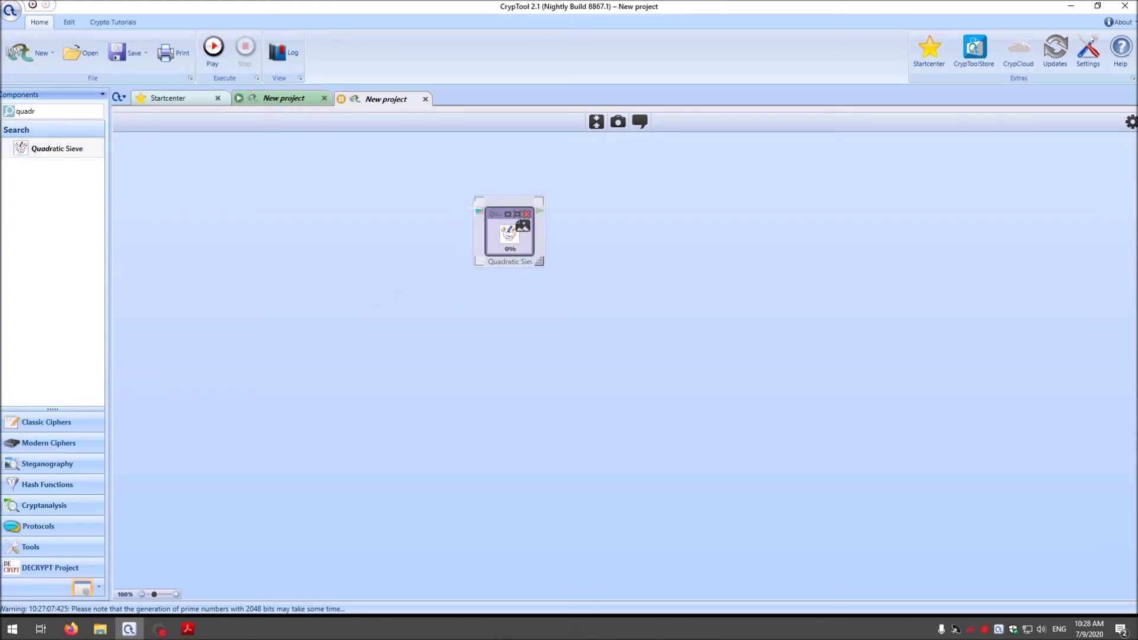
pyautogui.click(295, 201)
# Step: Add a Number Input containing the copied product and connect it to the Quadratic Sieve
pyautogui.doubleClick(27, 111)
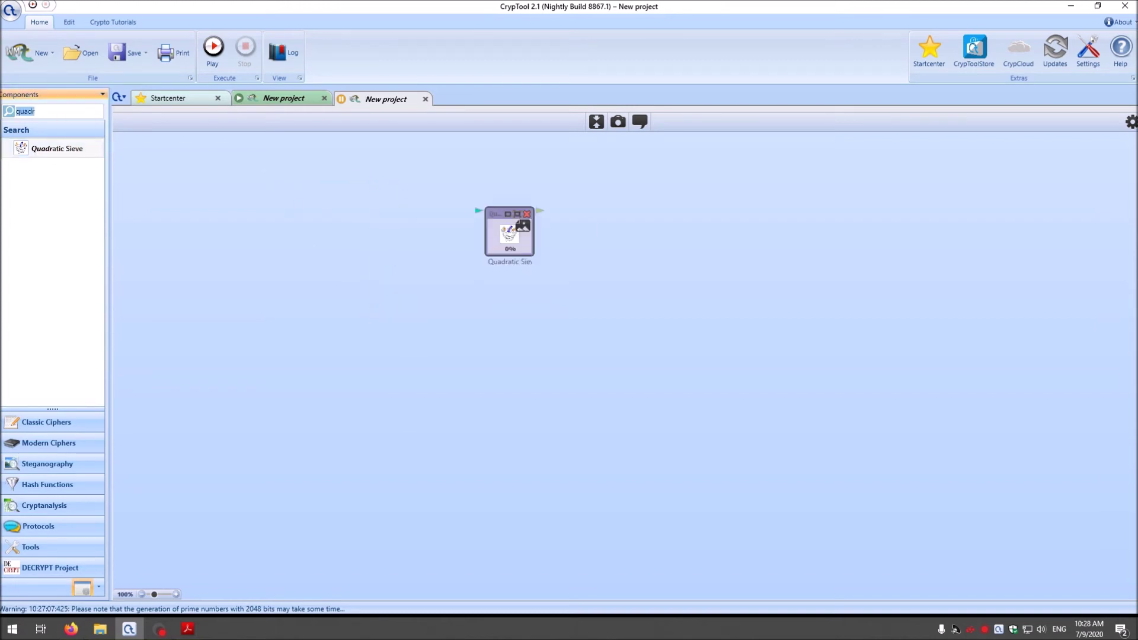
pyautogui.write('numb')
pyautogui.moveTo(70, 149); pyautogui.dragTo(360, 392)
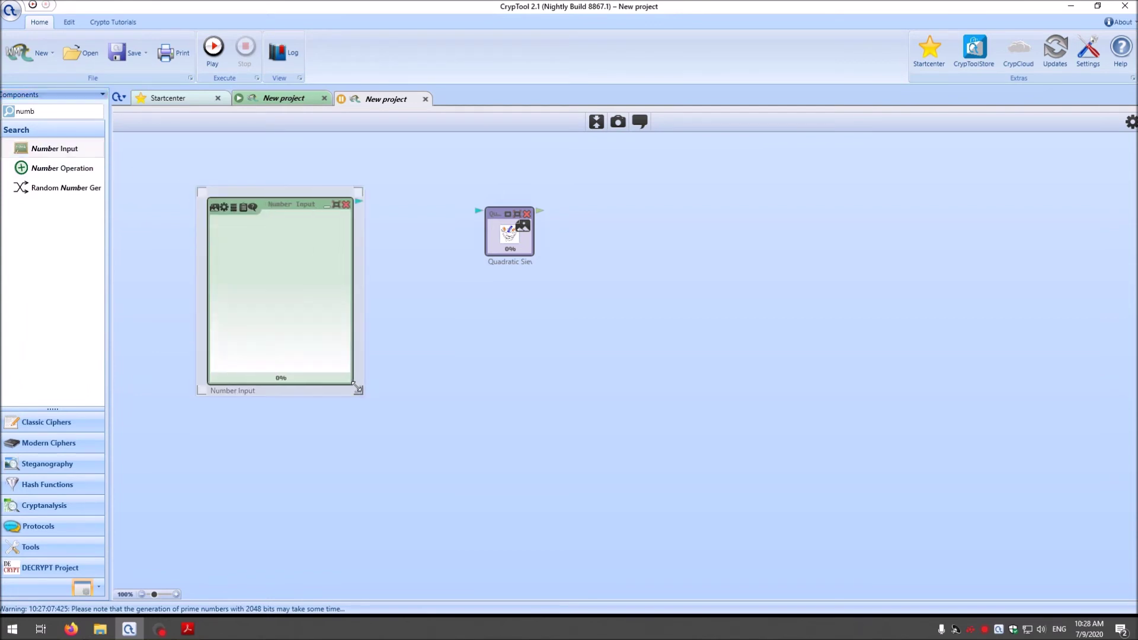
pyautogui.hotkey('ctrl', 'v')
pyautogui.moveTo(295, 207); pyautogui.dragTo(623, 213)
# Step: Add a Text Output beside the Quadratic Sieve and connect the sieve's factors output to it
pyautogui.doubleClick(24, 111)
pyautogui.write('text')
pyautogui.moveTo(51, 168); pyautogui.dragTo(592, 220)
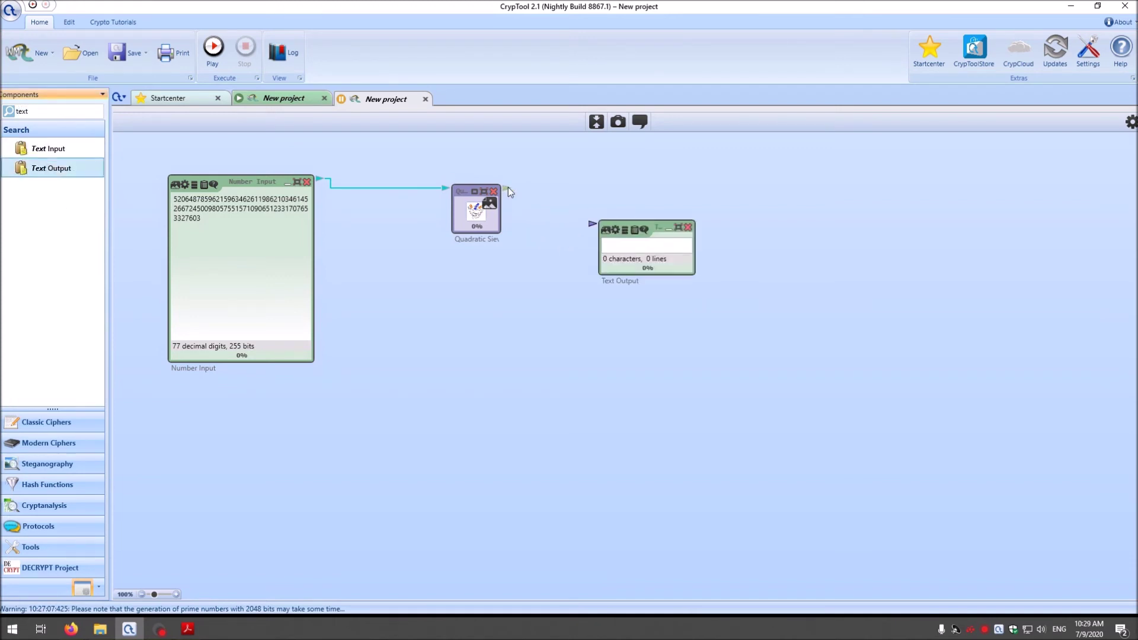
pyautogui.moveTo(509, 189)
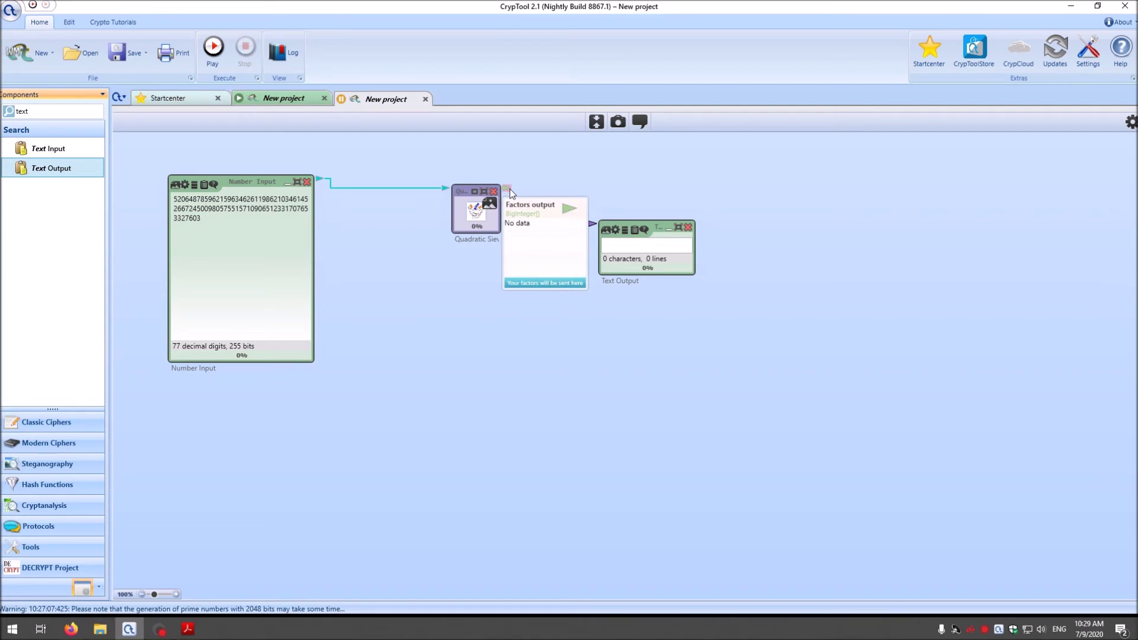
pyautogui.moveTo(504, 207)
pyautogui.mouseDown()
pyautogui.moveTo(471, 202)
pyautogui.moveTo(531, 224)
pyautogui.moveTo(592, 224)
pyautogui.mouseUp()
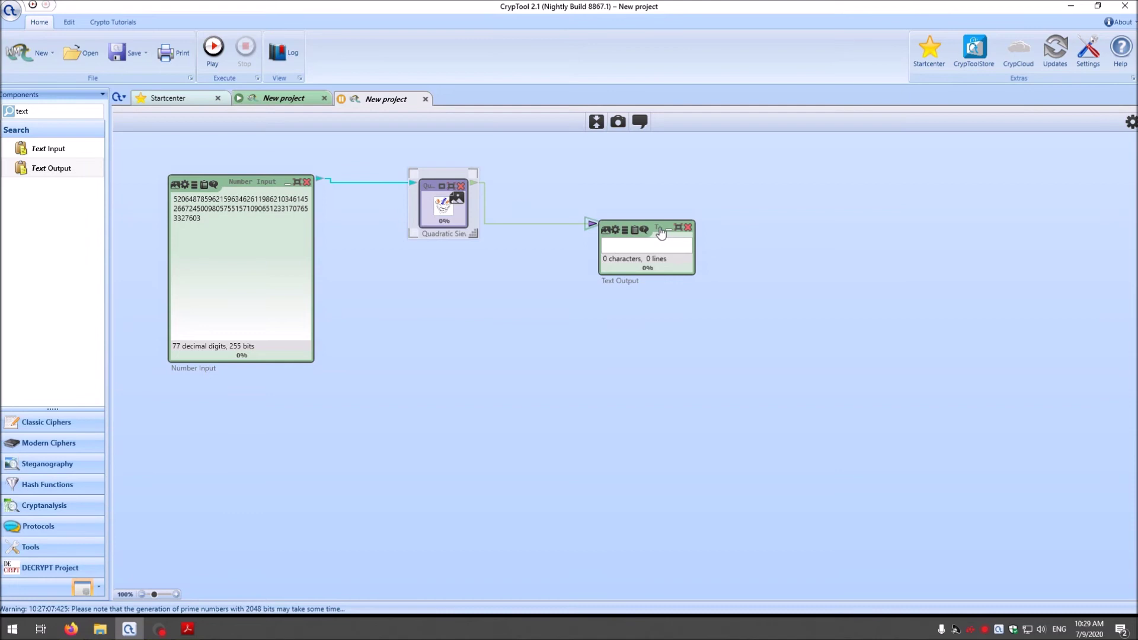
# Step: Move the Text Output farther from the Quadratic Sieve, enlarge it, and rename it "Prime factors"
pyautogui.moveTo(661, 233); pyautogui.dragTo(807, 156)
pyautogui.moveTo(848, 205); pyautogui.dragTo(993, 301)
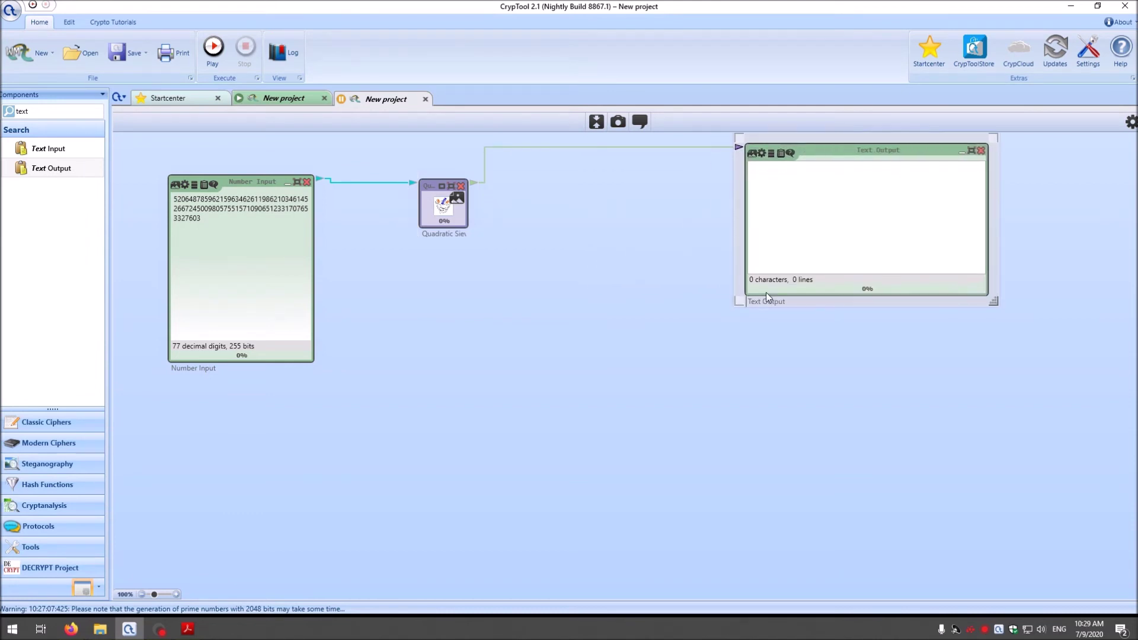
pyautogui.hotkey('ctrl', 'a')
pyautogui.write('Prime factors')
# Step: Enlarge the Quadratic Sieve to show its presentation and align it and the Number Input with the Text Output
pyautogui.moveTo(417, 218); pyautogui.dragTo(700, 351)
pyautogui.moveTo(240, 184); pyautogui.dragTo(195, 152)
pyautogui.moveTo(500, 166); pyautogui.dragTo(435, 155)
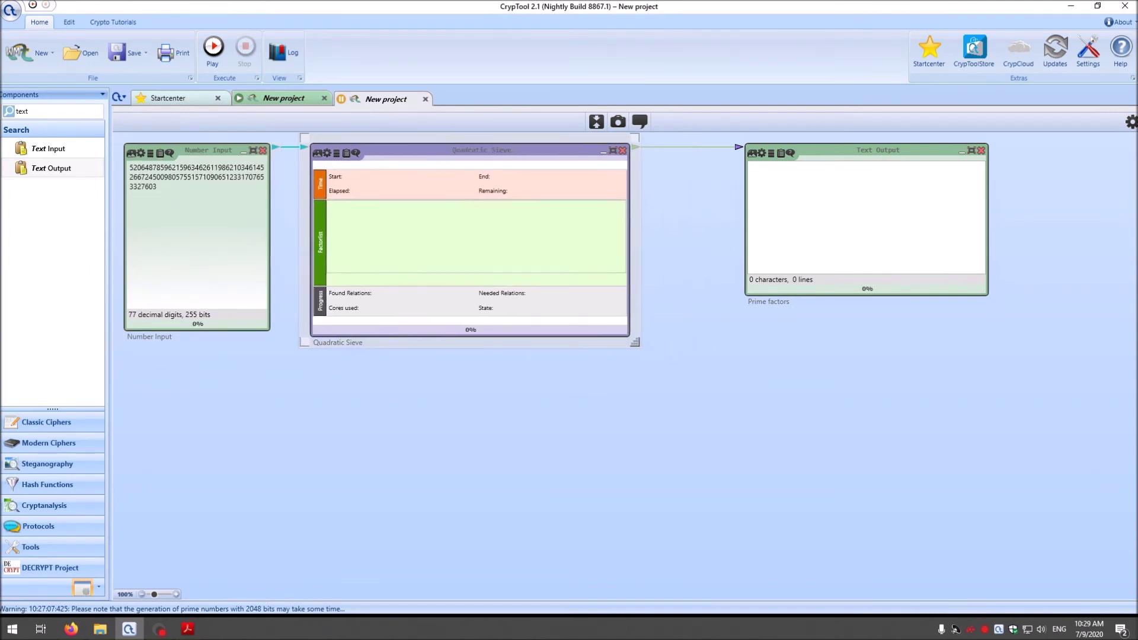
# Step: Shift the Prime factors output farther away to make room and enlarge the Quadratic Sieve further
pyautogui.moveTo(978, 155); pyautogui.dragTo(1108, 155)
pyautogui.click(635, 340)
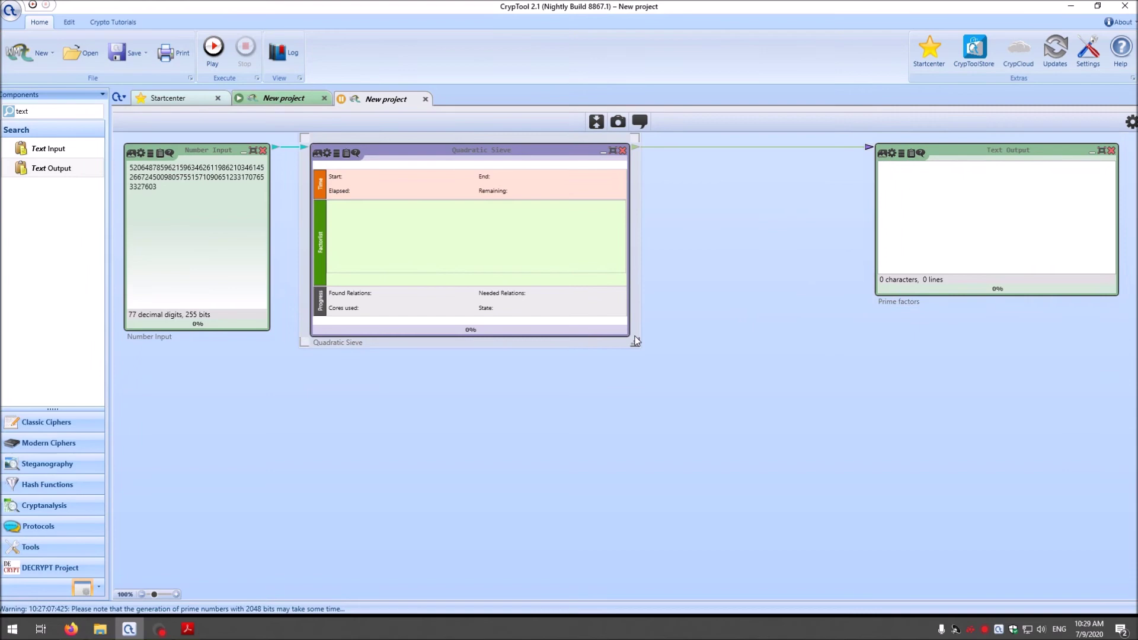
pyautogui.moveTo(650, 350); pyautogui.dragTo(792, 455)
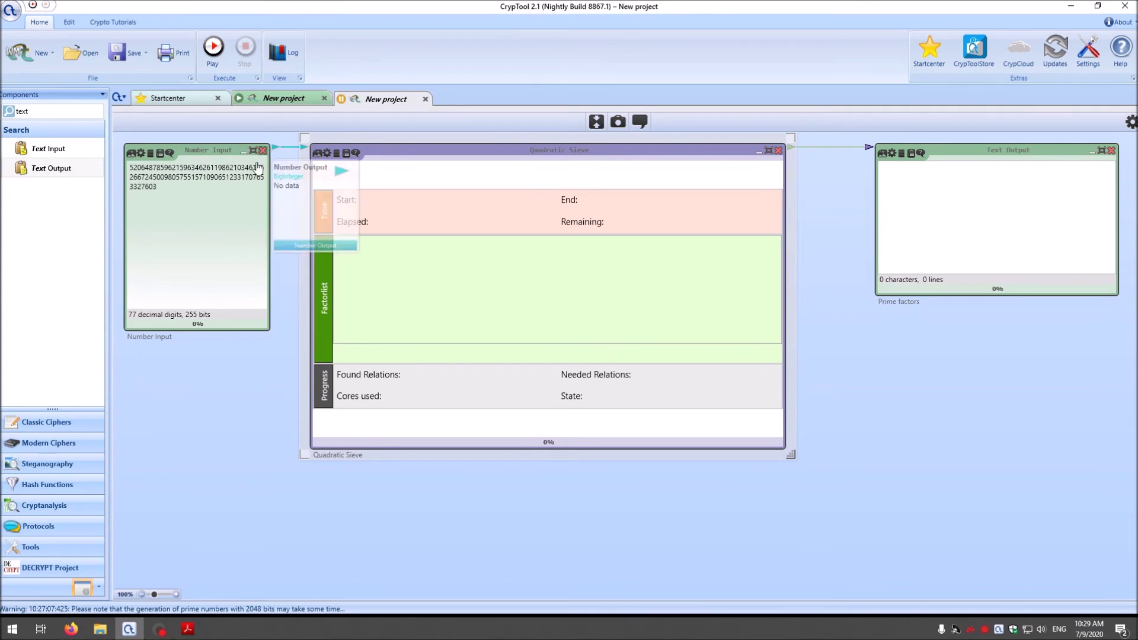
pyautogui.moveTo(441, 153); pyautogui.dragTo(441, 153)
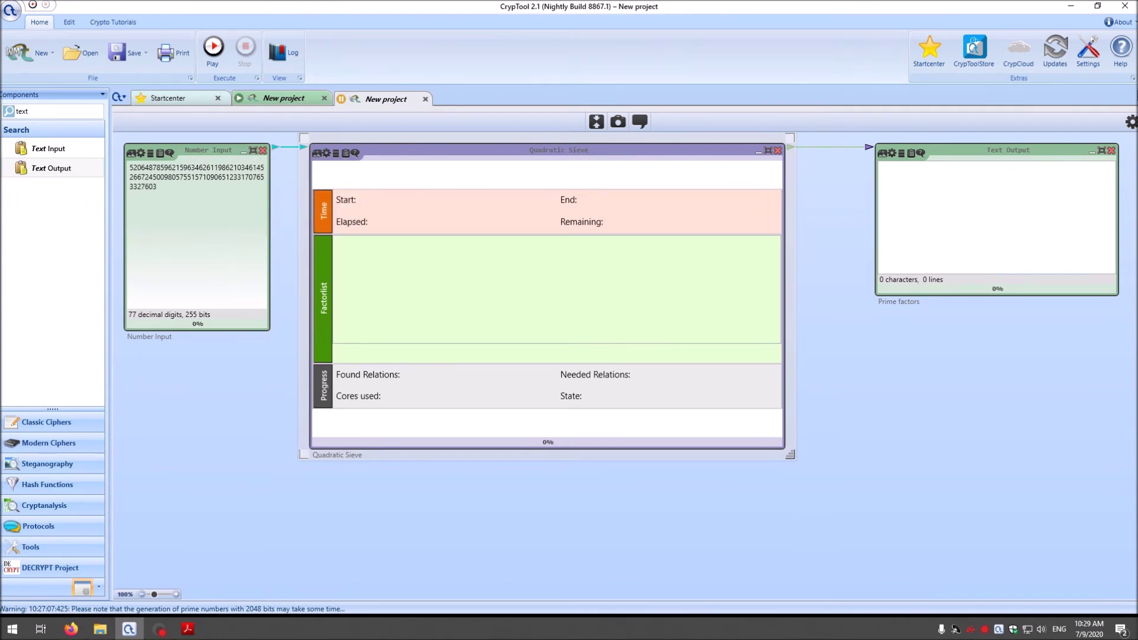
# Step: Show the Quadratic Sieve's parameters and run the workspace to factor the number
pyautogui.click(1131, 122)
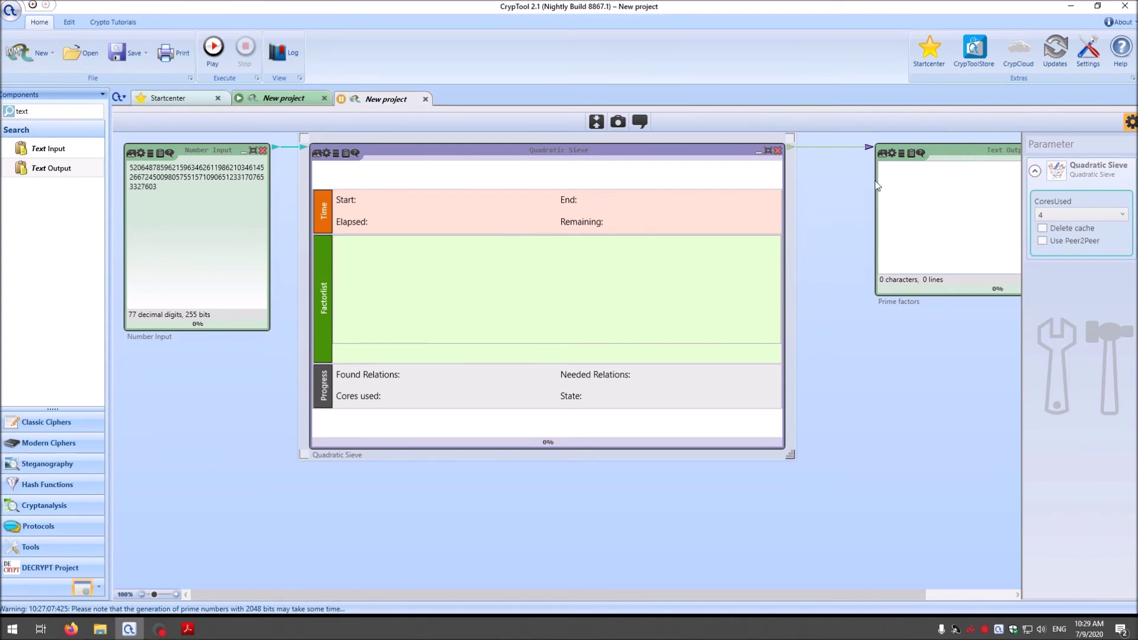
pyautogui.click(213, 48)
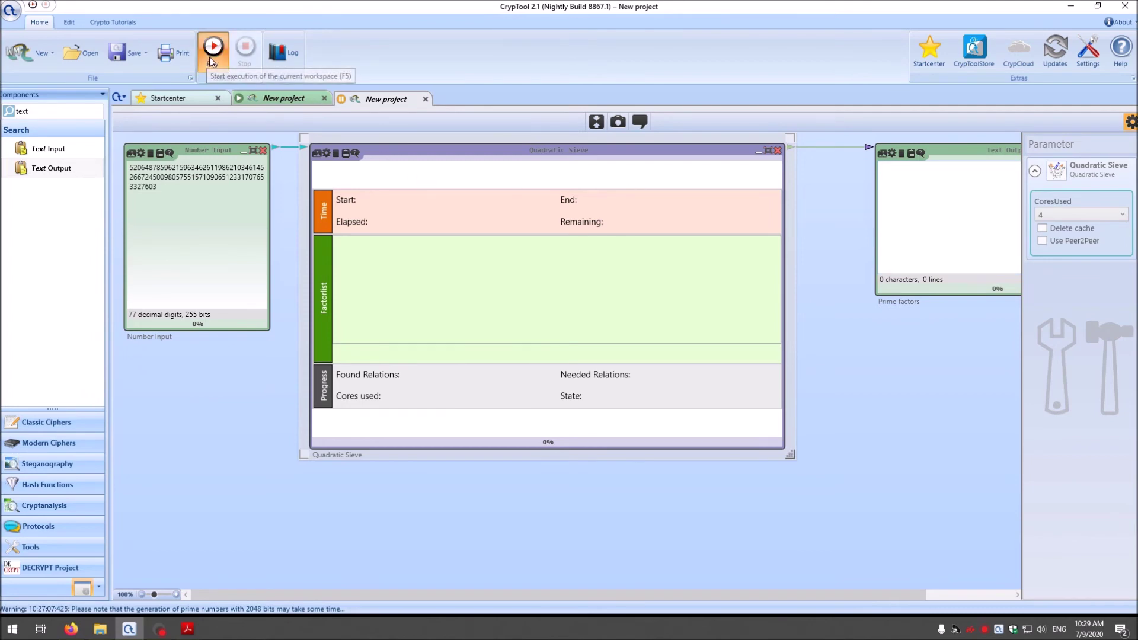